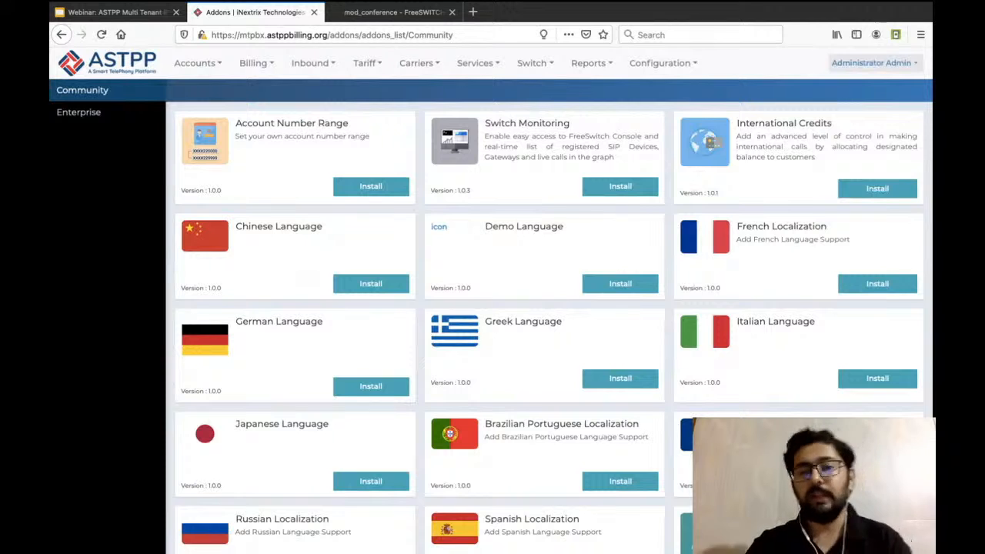
Look through the list of available Community add-ons.
{"action": "scroll", "coordinate": [493, 300], "scroll_direction": "down", "scroll_amount": 3}
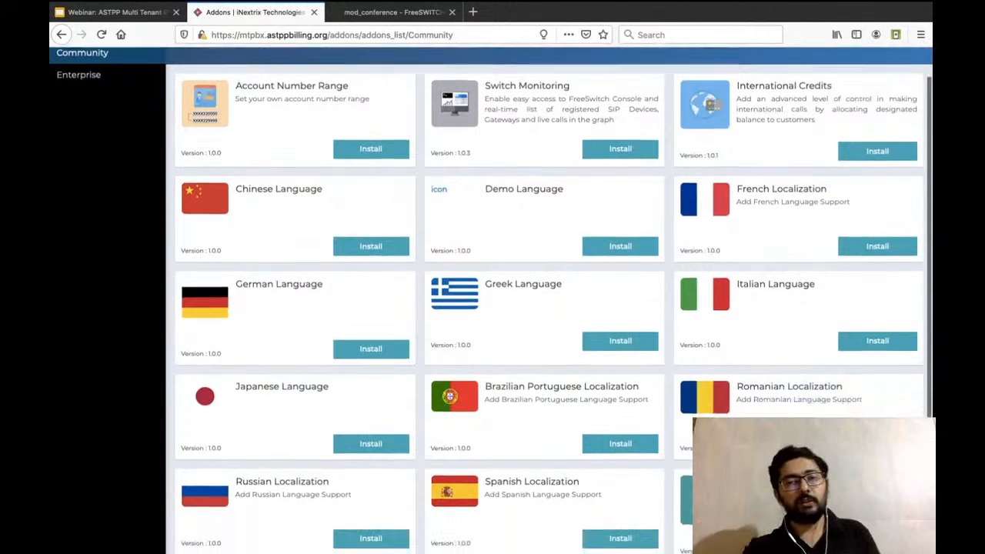
{"action": "scroll", "coordinate": [493, 300], "scroll_direction": "up", "scroll_amount": 3}
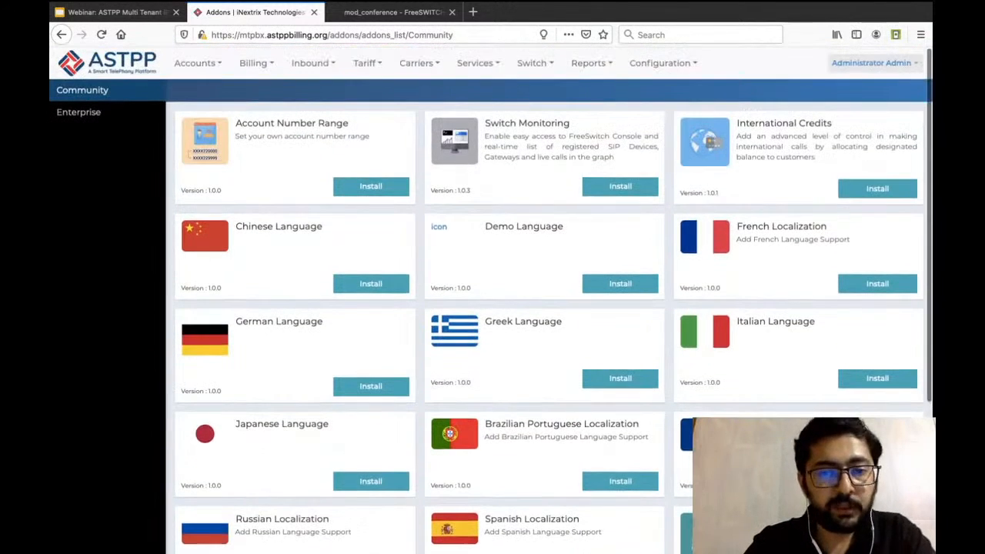
{"action": "scroll", "coordinate": [493, 301], "scroll_direction": "down", "scroll_amount": 1}
{"action": "scroll", "coordinate": [492, 300], "scroll_direction": "down", "scroll_amount": 2}
{"action": "scroll", "coordinate": [492, 301], "scroll_direction": "up", "scroll_amount": 3}
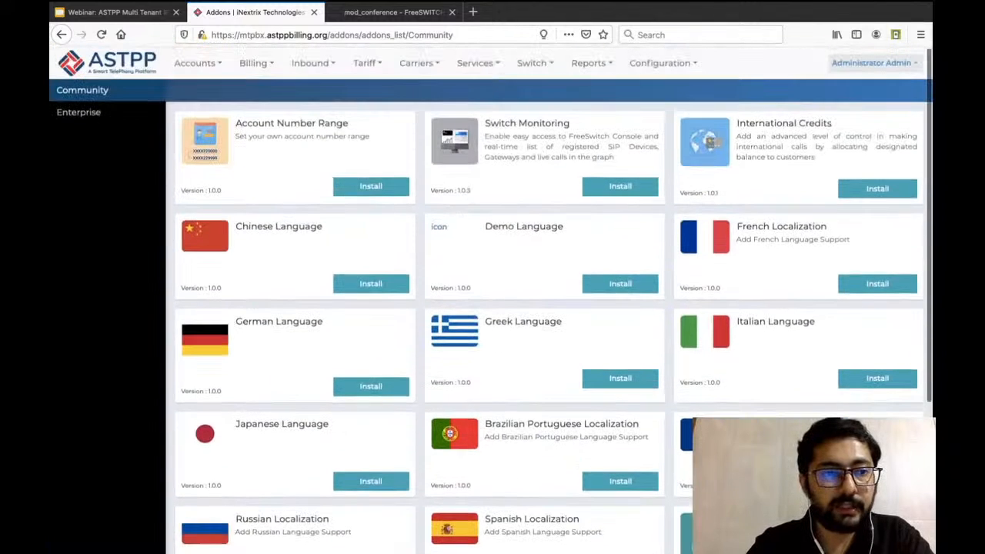
Open the details of the Enterprise add-on Multi Tenant IP PBX and review its key features.
{"action": "left_click", "coordinate": [78, 112]}
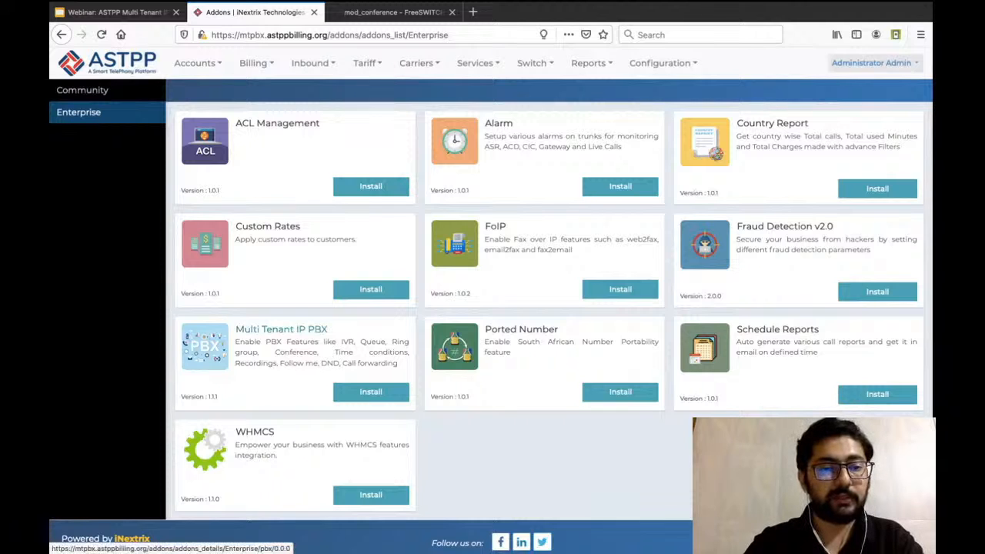
{"action": "left_click", "coordinate": [281, 329]}
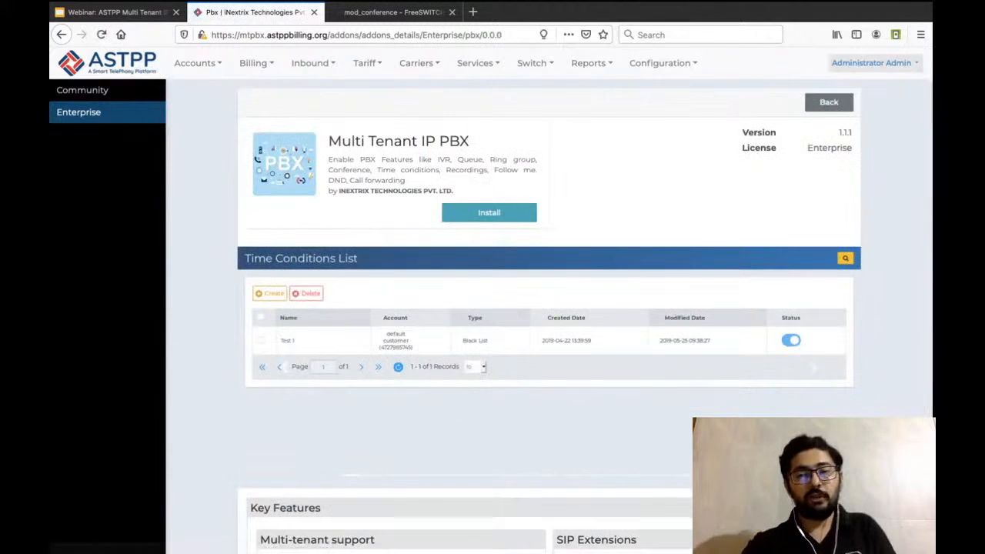
{"action": "scroll", "coordinate": [508, 308], "scroll_direction": "down", "scroll_amount": 3}
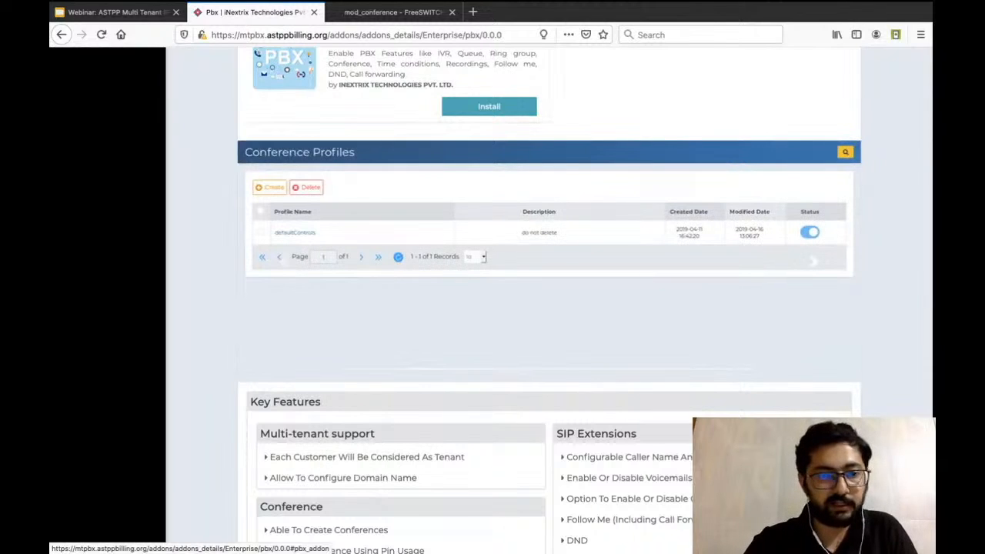
{"action": "scroll", "coordinate": [549, 300], "scroll_direction": "down", "scroll_amount": 5}
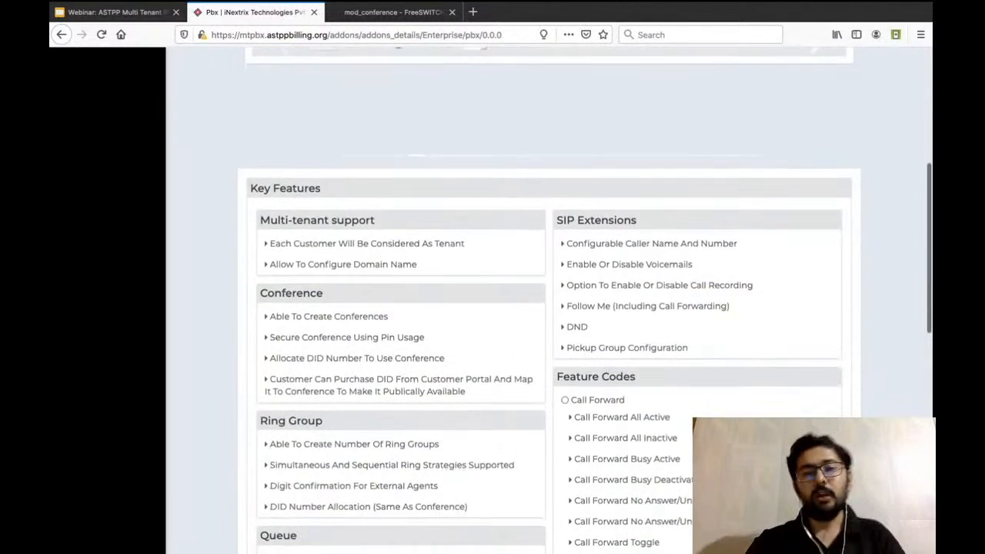
{"action": "scroll", "coordinate": [549, 300], "scroll_direction": "down", "scroll_amount": 2}
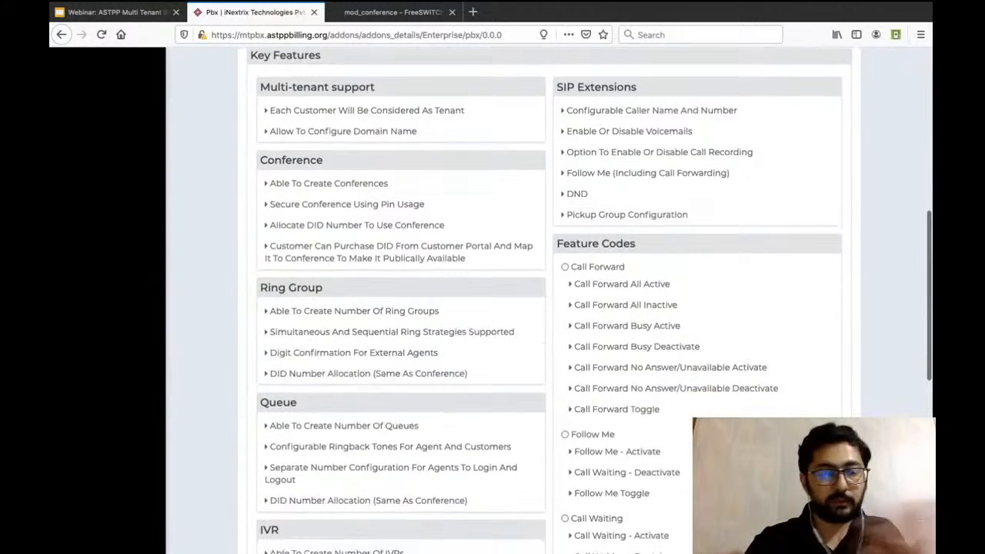
{"action": "scroll", "coordinate": [548, 300], "scroll_direction": "down", "scroll_amount": 1}
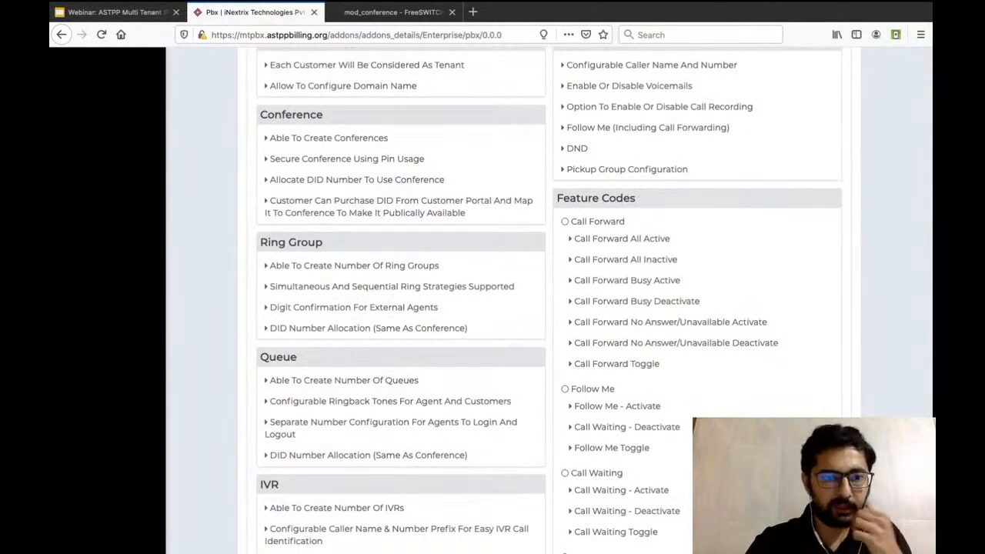
{"action": "scroll", "coordinate": [549, 300], "scroll_direction": "down", "scroll_amount": 2}
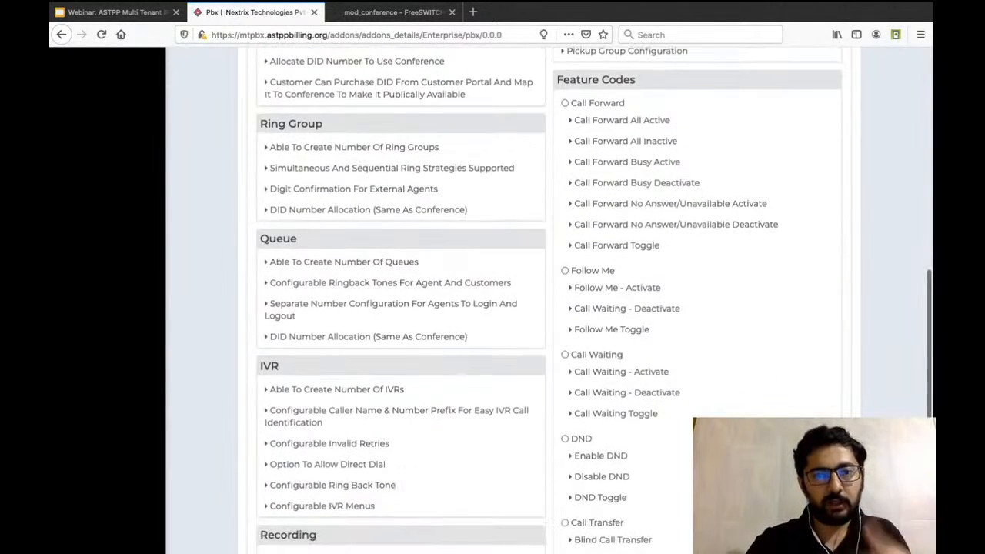
{"action": "scroll", "coordinate": [549, 300], "scroll_direction": "up", "scroll_amount": 12}
{"action": "scroll", "coordinate": [549, 301], "scroll_direction": "up", "scroll_amount": 3}
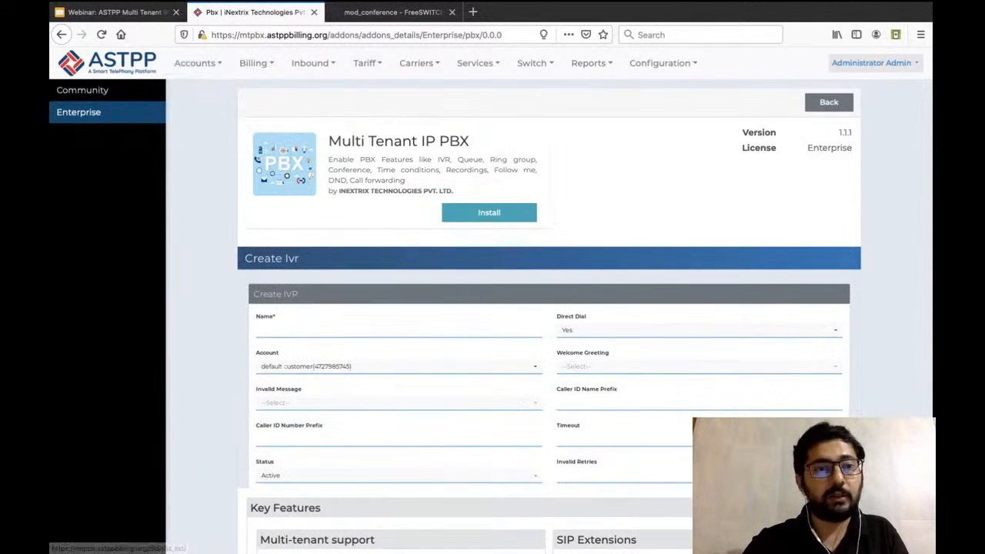
Open the customer list and log in to the portal of the default customer account.
{"action": "mouse_move", "coordinate": [197, 63]}
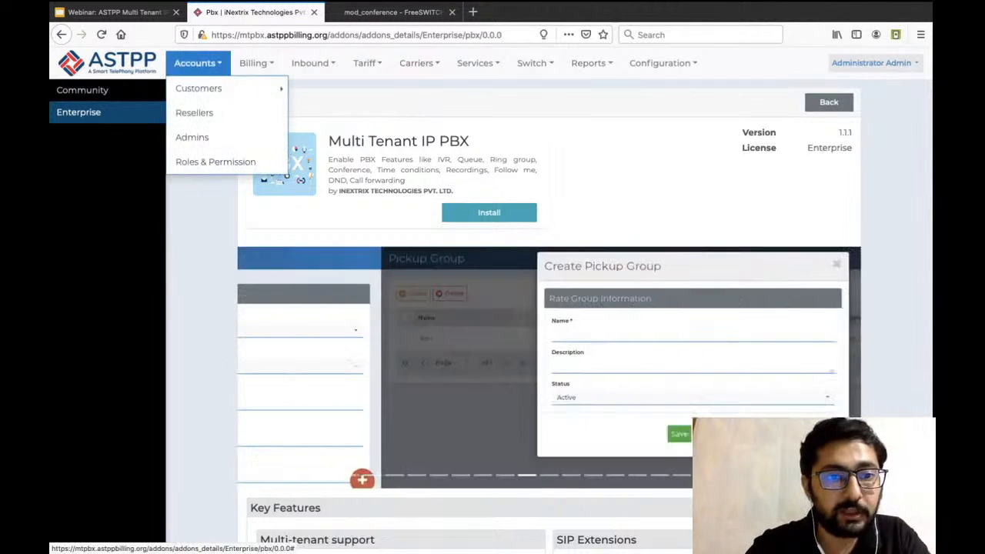
{"action": "mouse_move", "coordinate": [198, 88]}
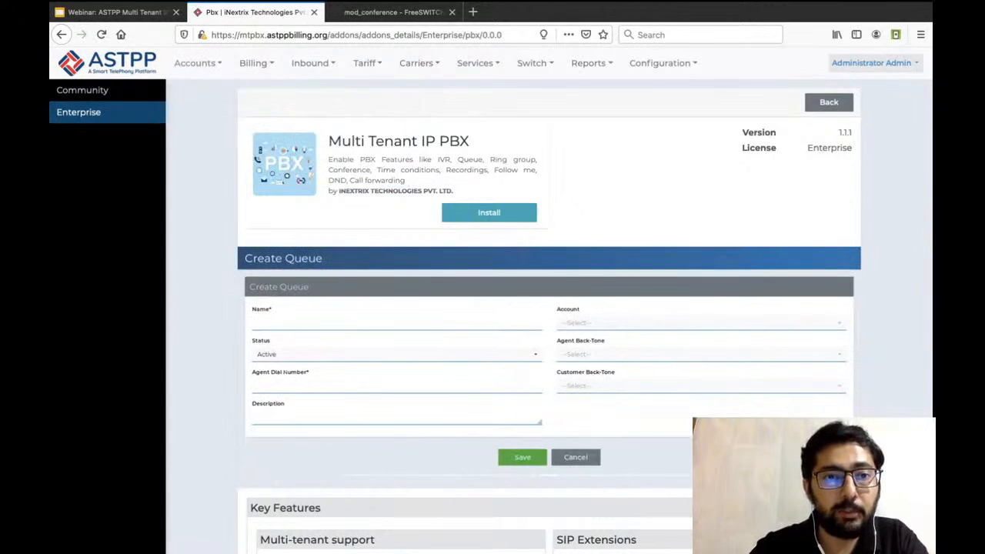
{"action": "mouse_move", "coordinate": [312, 63]}
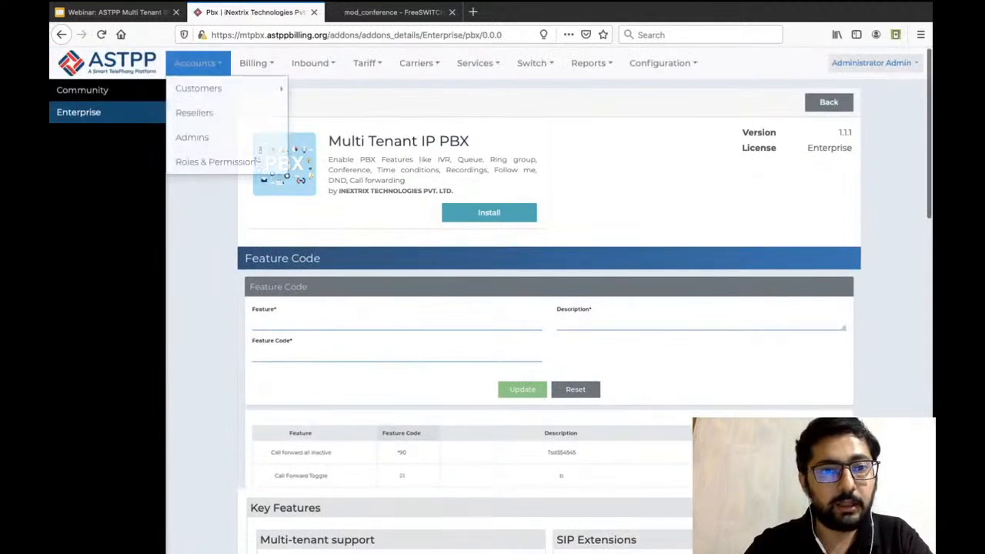
{"action": "left_click", "coordinate": [334, 95]}
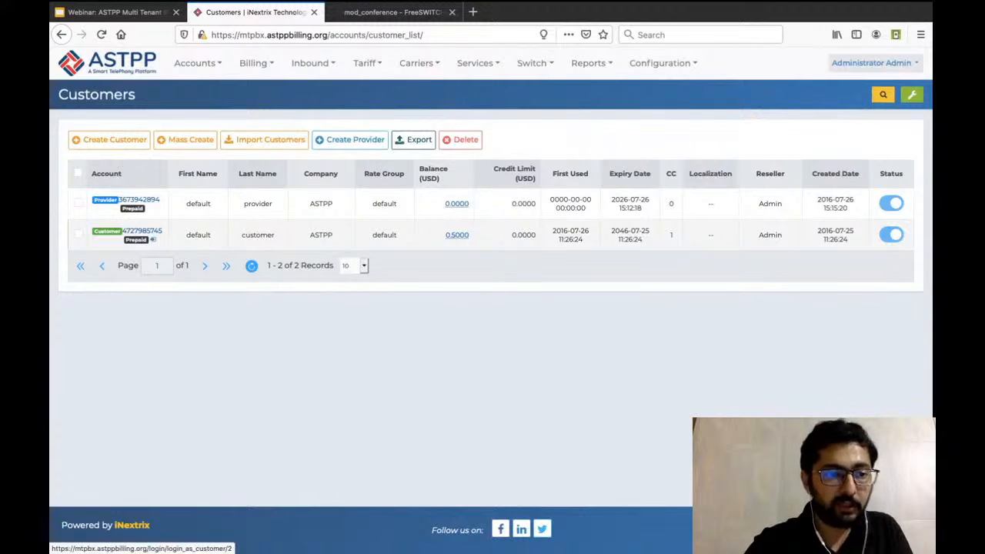
{"action": "left_click", "coordinate": [153, 239]}
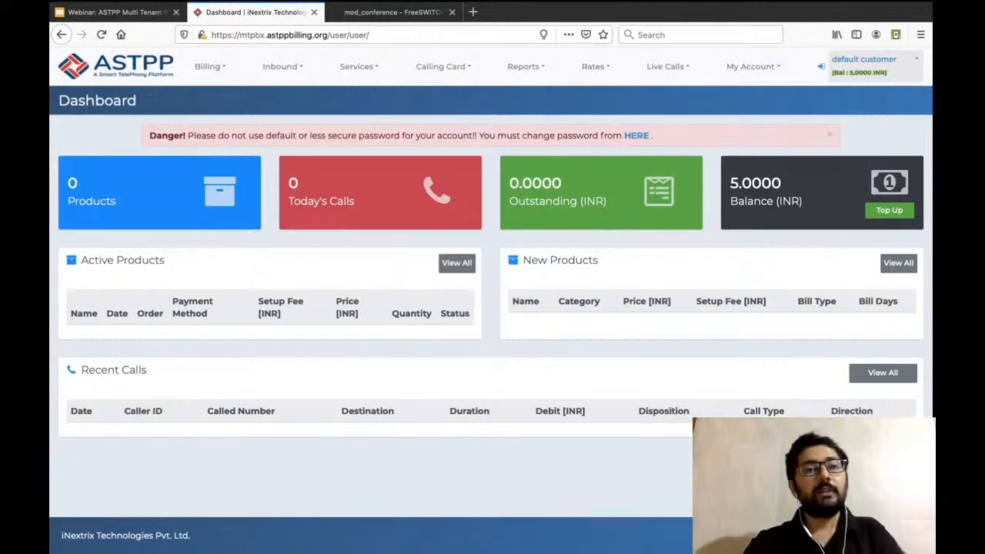
Check the customer portal's Inbound options and open its SIP Devices list before installing the PBX add-on.
{"action": "left_click", "coordinate": [281, 66]}
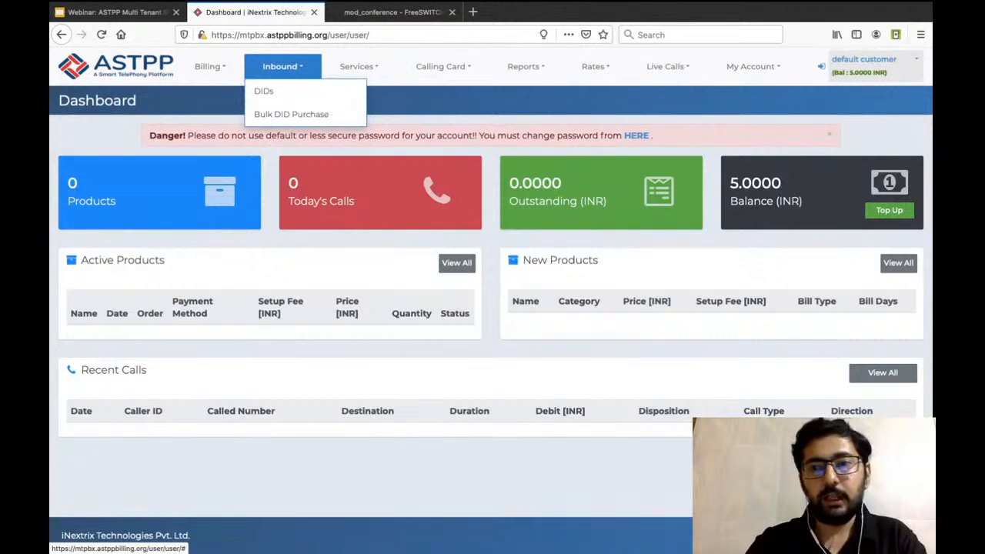
{"action": "mouse_move", "coordinate": [751, 67]}
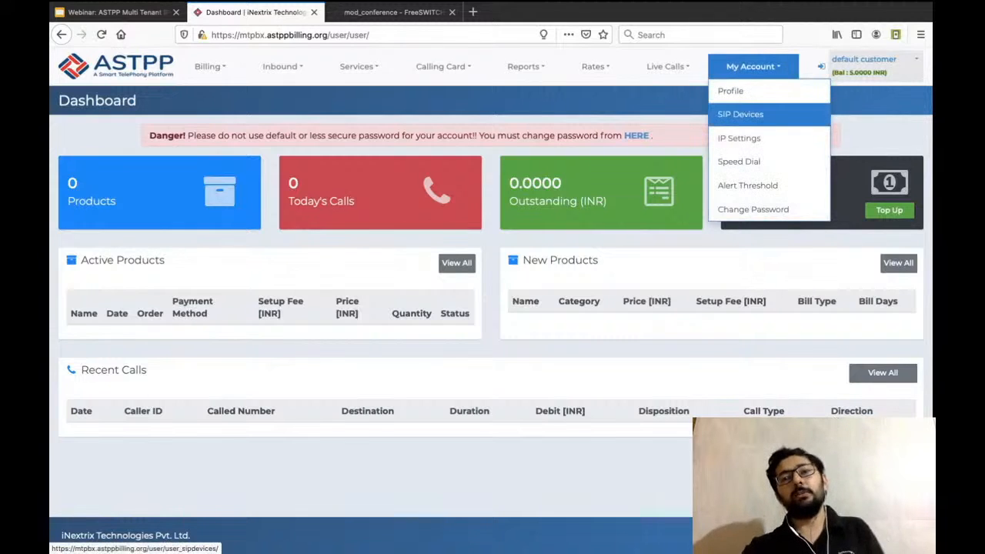
{"action": "left_click", "coordinate": [741, 114]}
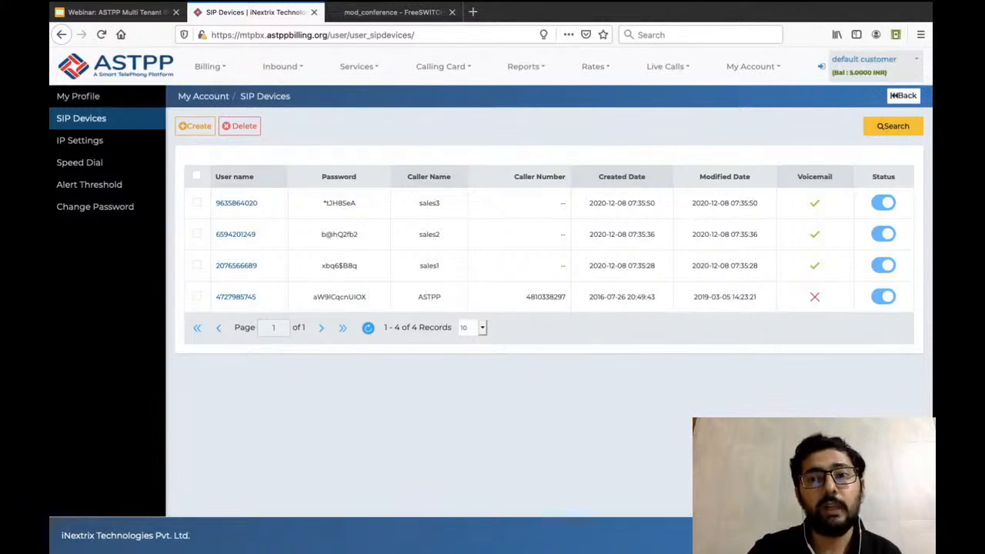
Return to the administrator account and install the Multi Tenant IP PBX add-on from the Enterprise add-ons.
{"action": "left_click", "coordinate": [820, 67]}
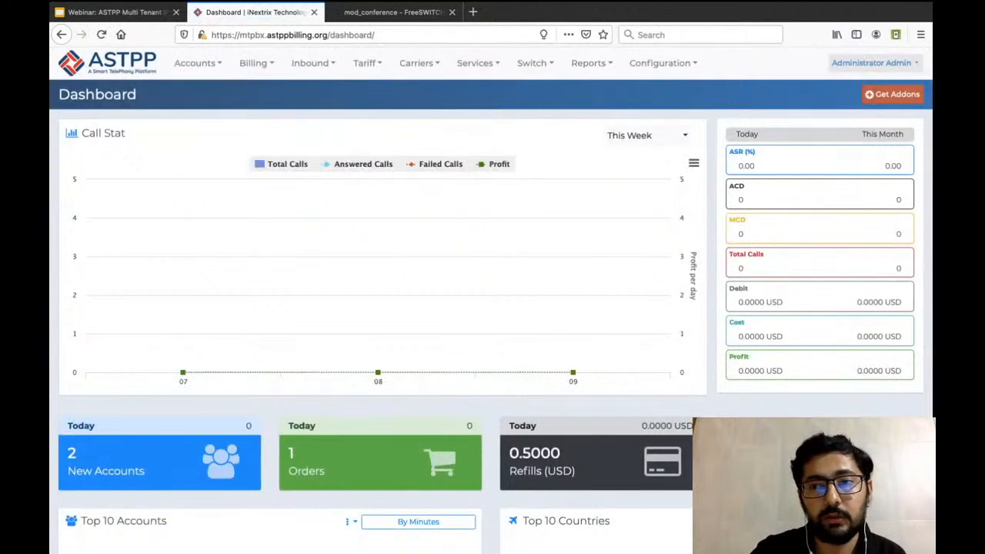
{"action": "left_click", "coordinate": [892, 94]}
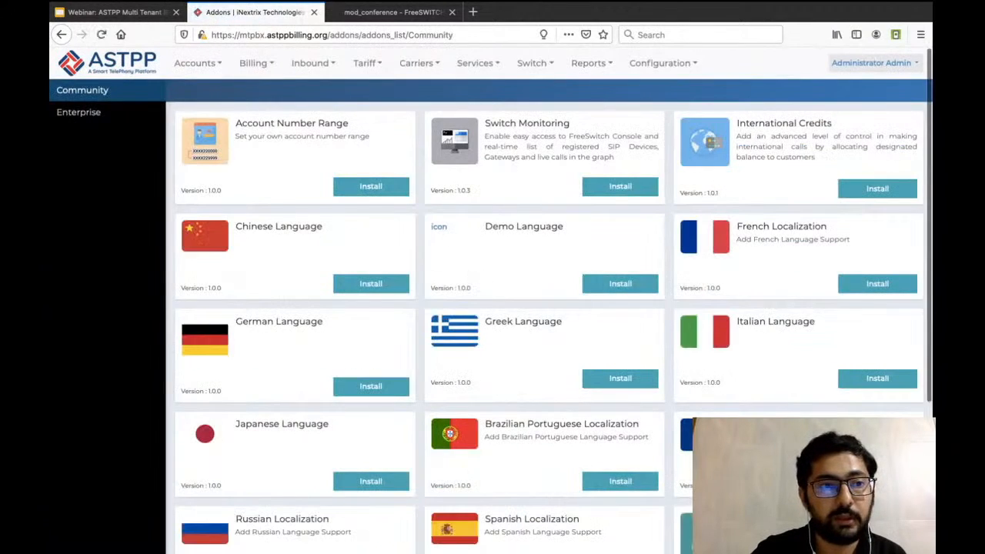
{"action": "left_click", "coordinate": [79, 111]}
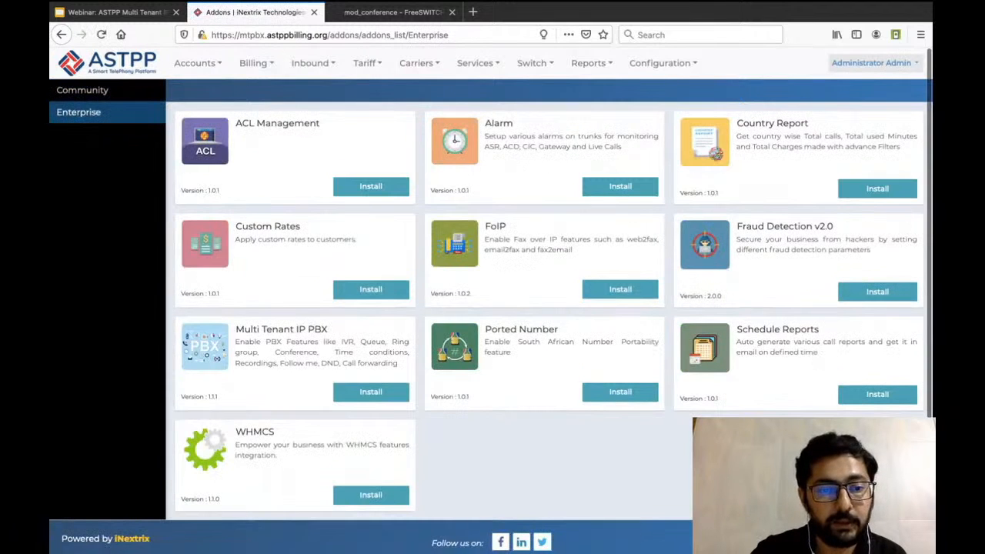
{"action": "left_click", "coordinate": [370, 391]}
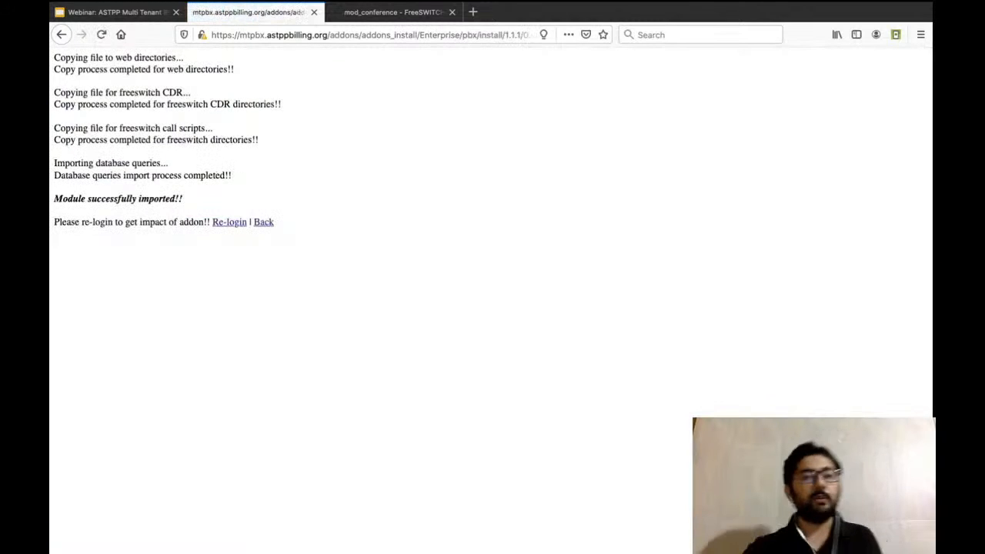
Sign in again as admin, and log in to the default customer's portal from the customer list.
{"action": "left_click", "coordinate": [230, 221]}
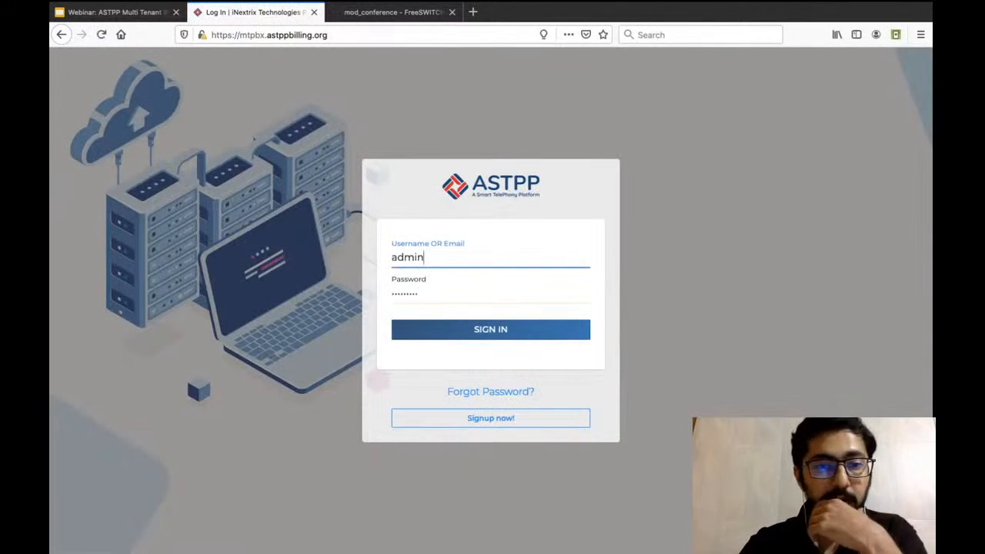
{"action": "key", "text": "Return"}
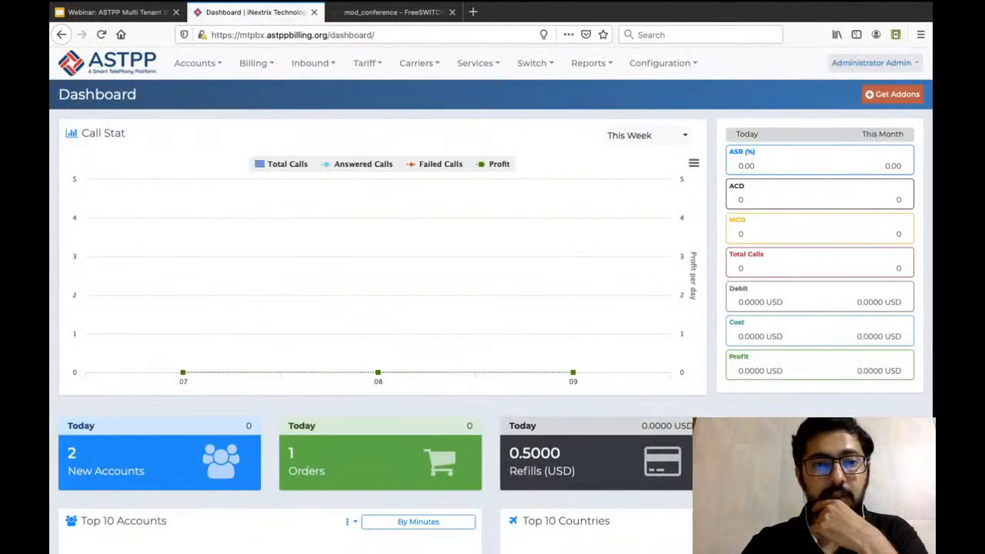
{"action": "mouse_move", "coordinate": [198, 63]}
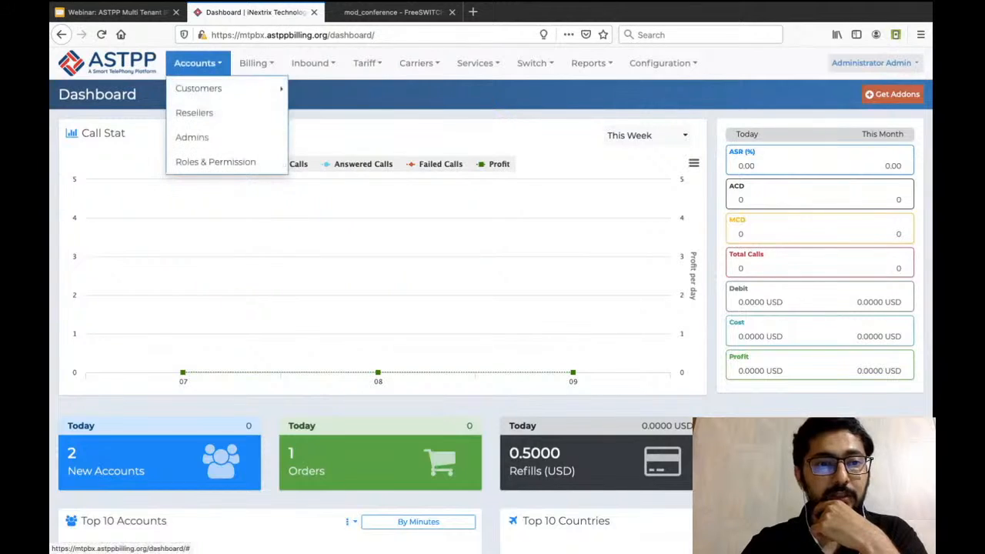
{"action": "mouse_move", "coordinate": [198, 89]}
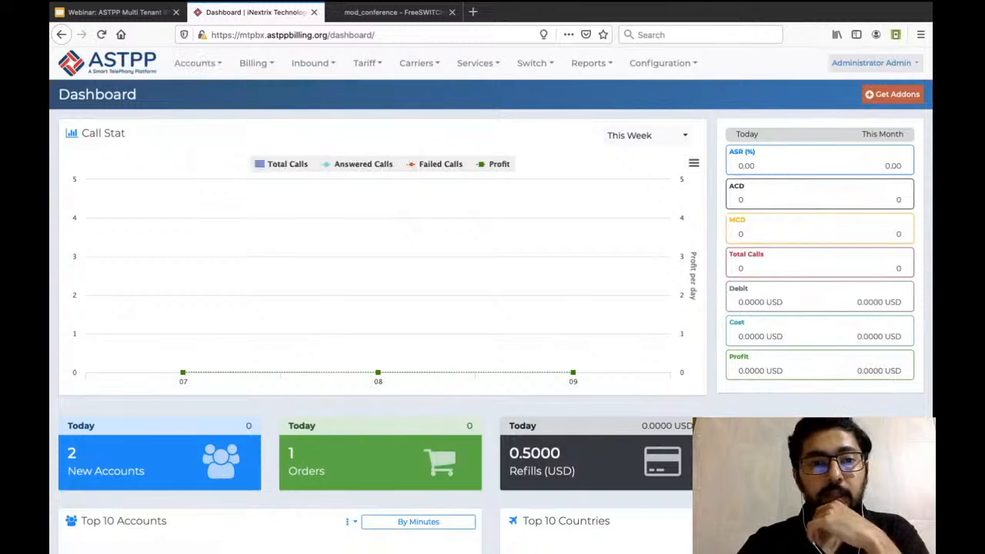
{"action": "mouse_move", "coordinate": [312, 63]}
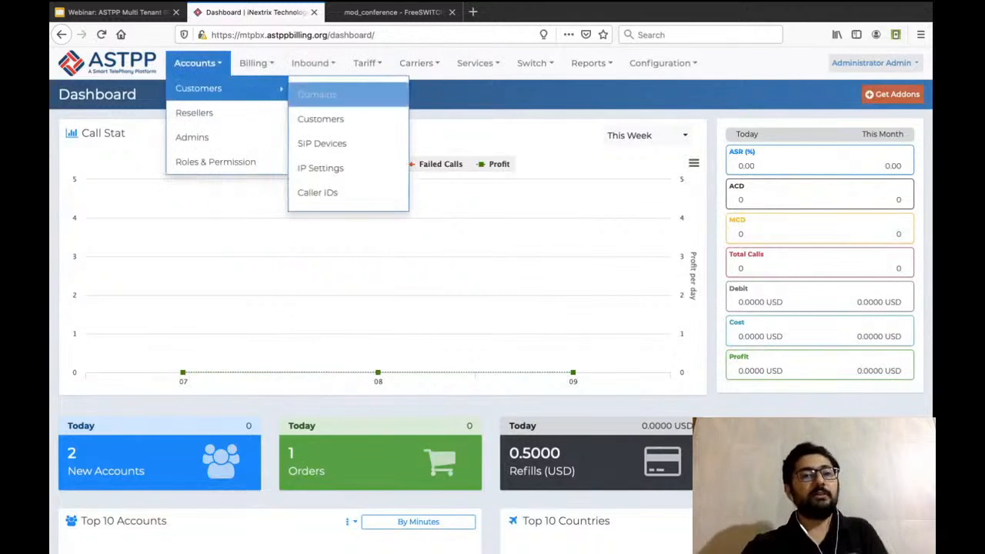
{"action": "left_click", "coordinate": [320, 118]}
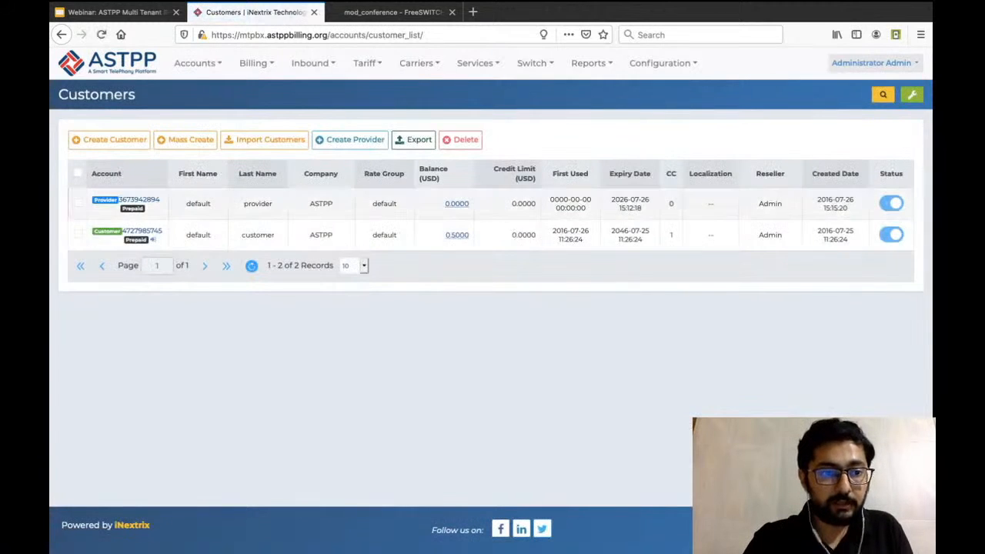
{"action": "left_click", "coordinate": [153, 240]}
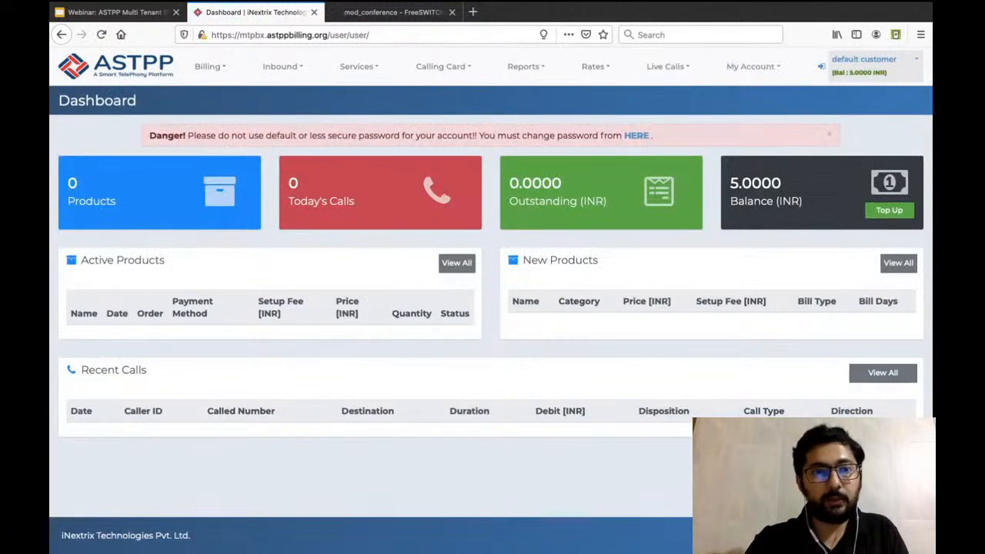
Review the PBX options under the customer's Inbound features and open the SIP Devices list with the add-on installed.
{"action": "mouse_move", "coordinate": [283, 67]}
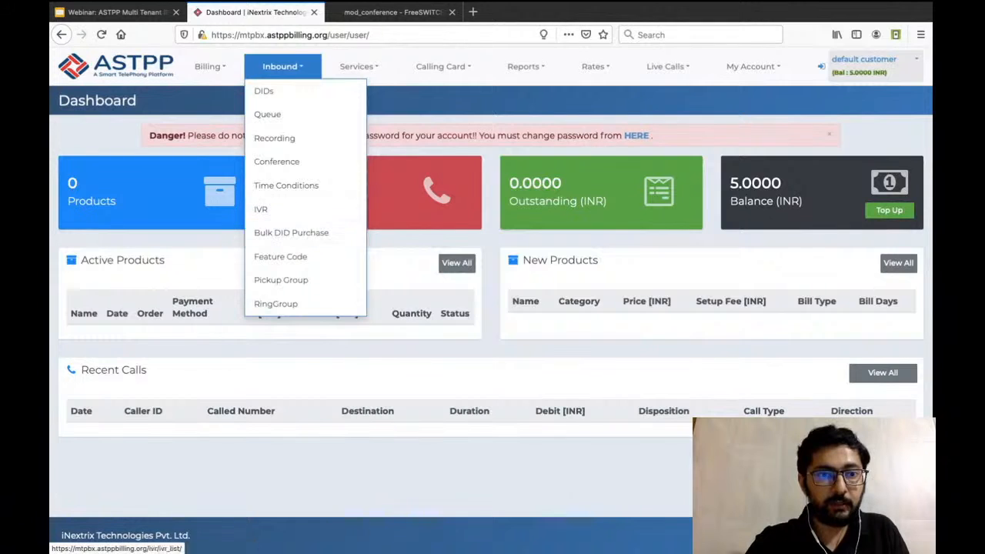
{"action": "left_click", "coordinate": [277, 115]}
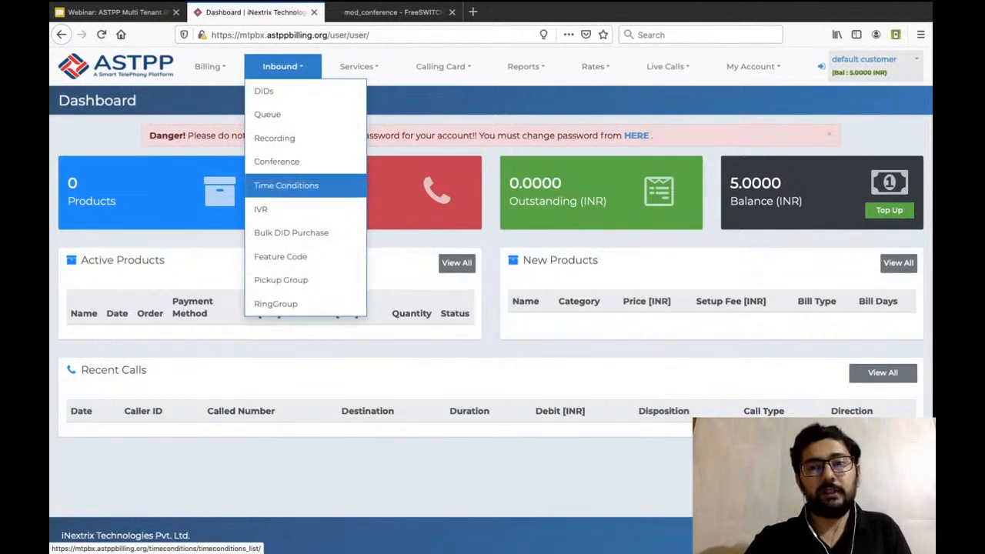
{"action": "mouse_move", "coordinate": [752, 66]}
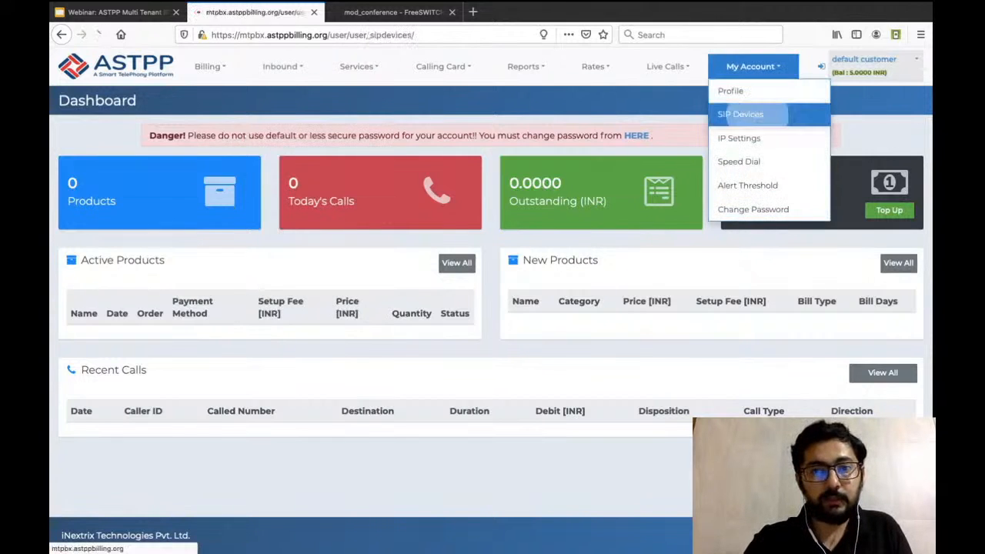
{"action": "left_click", "coordinate": [741, 113]}
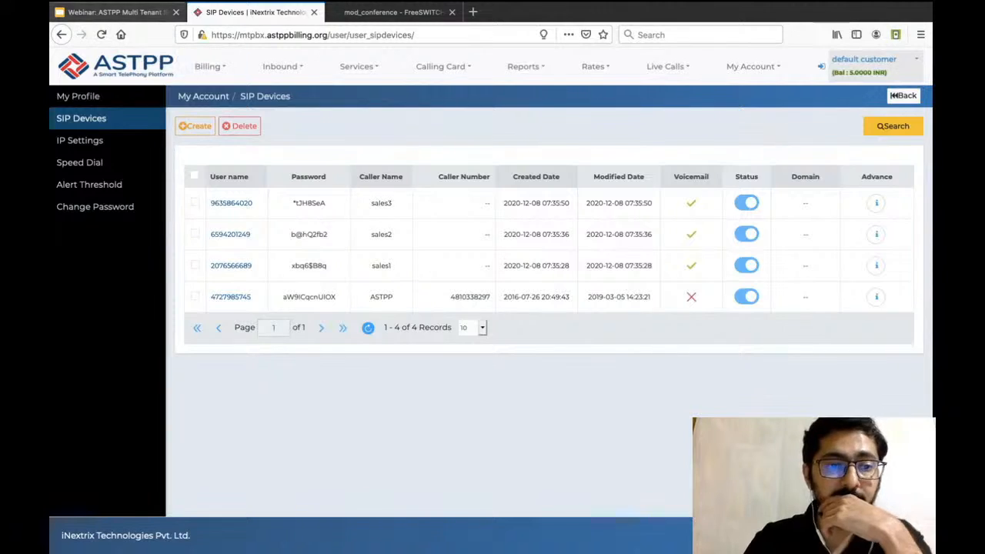
Switch to the Google Slides webinar presentation showing the Wildcard DNS record use case.
{"action": "left_click", "coordinate": [117, 12]}
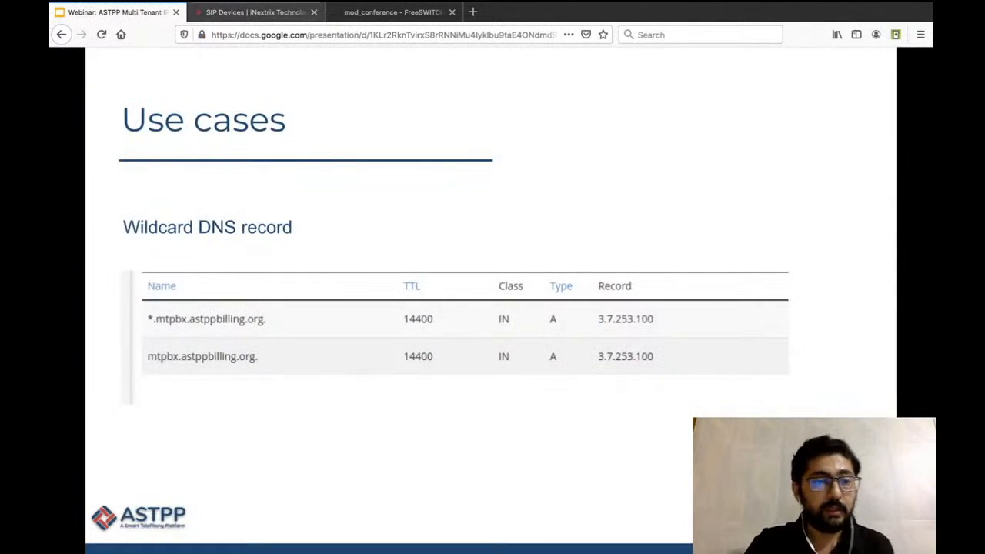
Compare the customer portal's address, mtpbx.astppbilling.org, with the wildcard DNS record slide, and return to the SIP Devices page.
{"action": "left_click", "coordinate": [255, 13]}
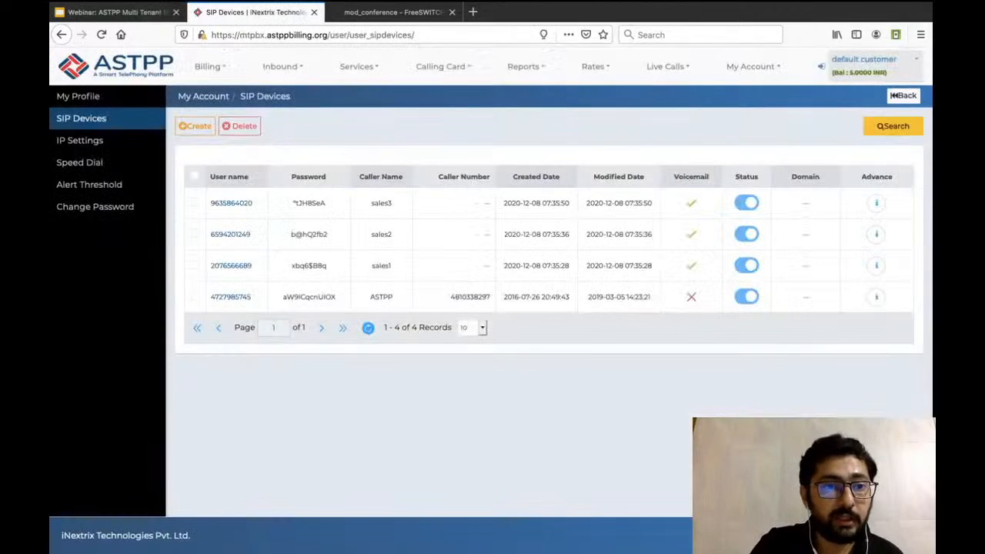
{"action": "left_click_drag", "start_coordinate": [240, 35], "coordinate": [328, 35]}
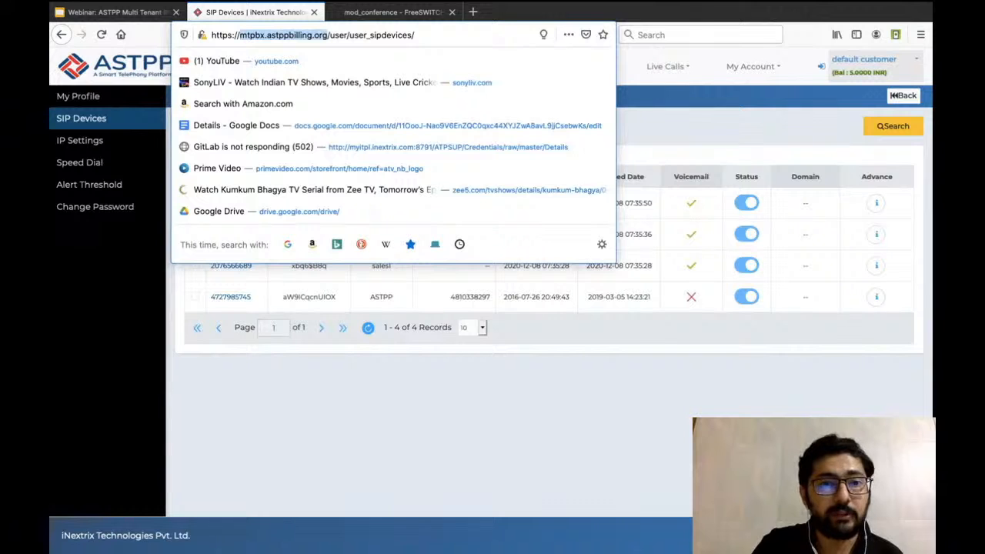
{"action": "left_click", "coordinate": [415, 35]}
{"action": "left_click", "coordinate": [477, 416]}
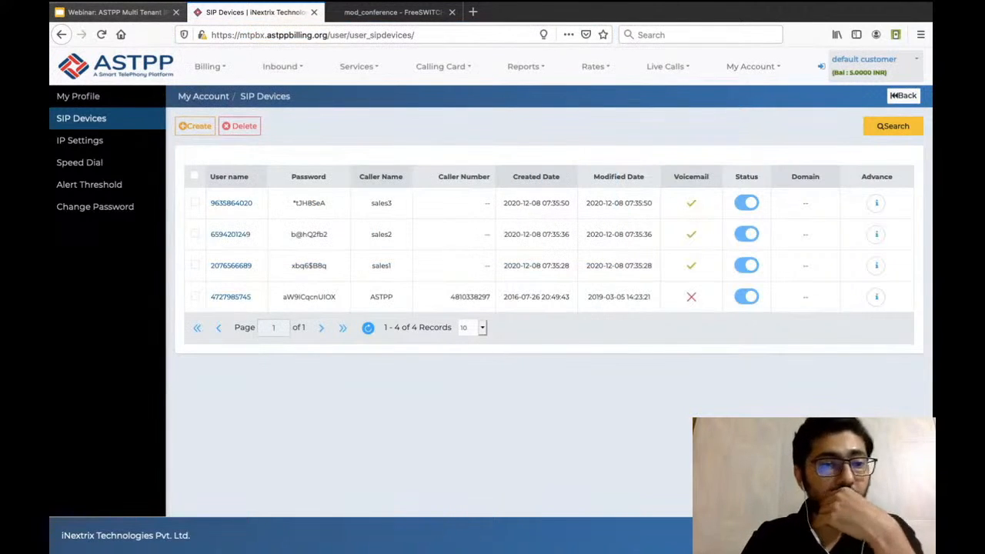
{"action": "key", "text": "ctrl+shift+Tab"}
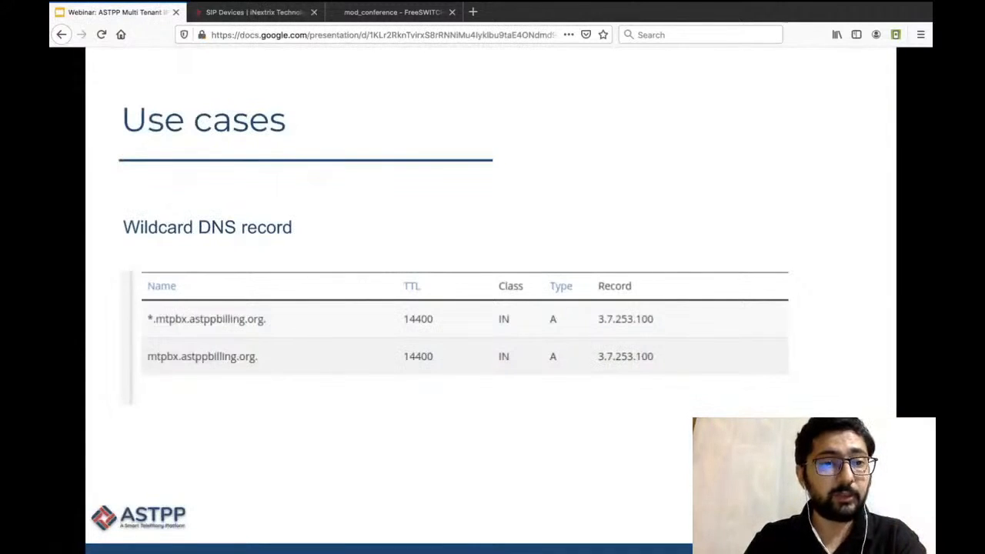
{"action": "key", "text": "ctrl+Tab"}
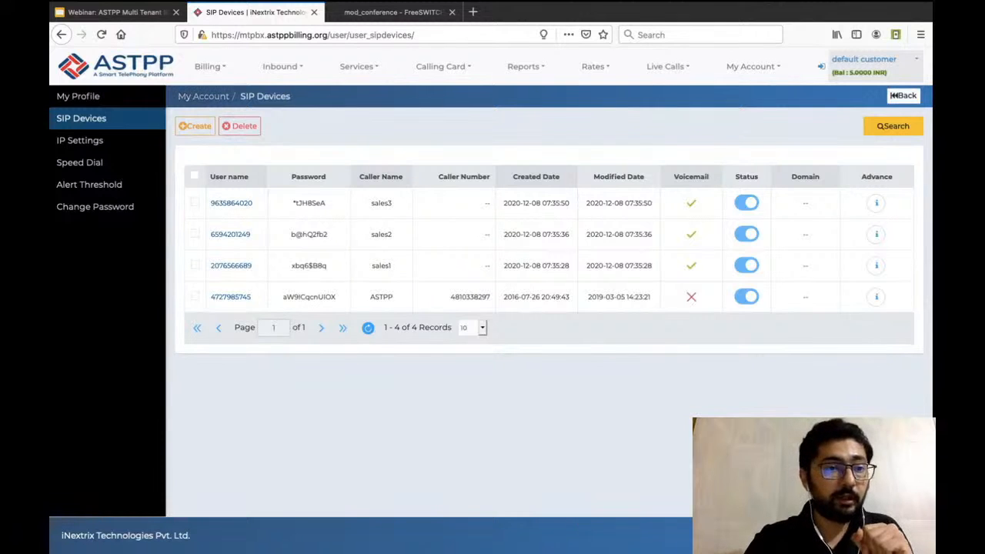
View the default customer's My Profile page, and return to the administrator account.
{"action": "left_click", "coordinate": [78, 96]}
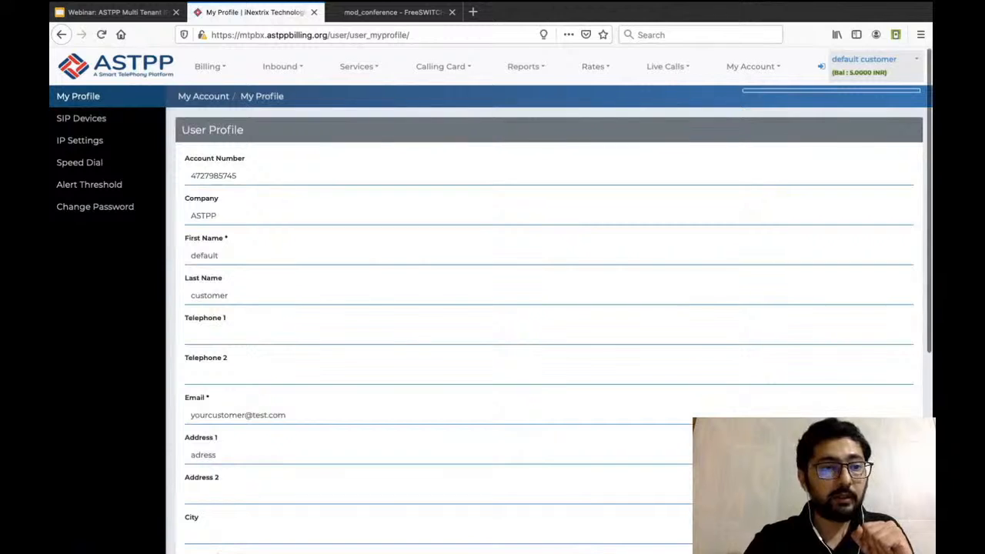
{"action": "mouse_move", "coordinate": [210, 67]}
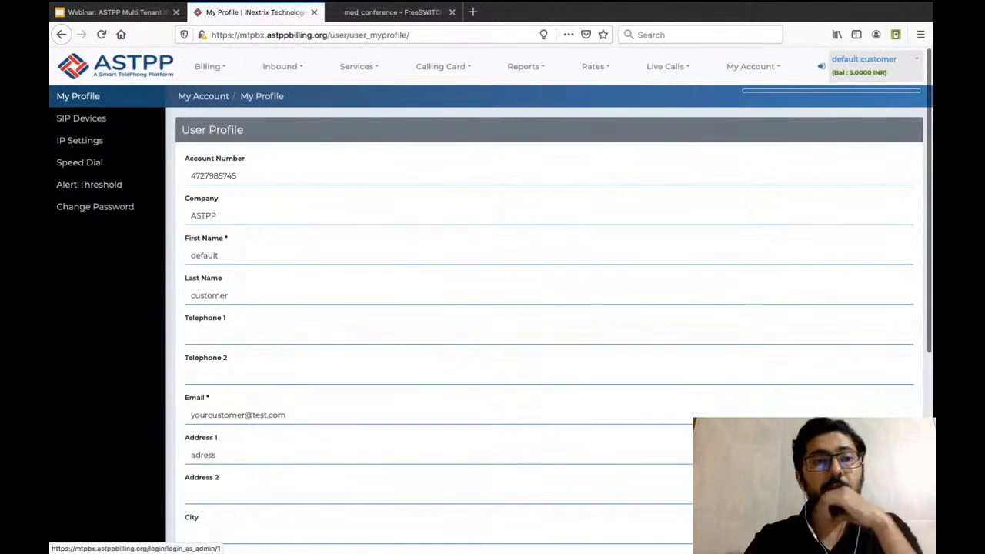
{"action": "left_click", "coordinate": [821, 66]}
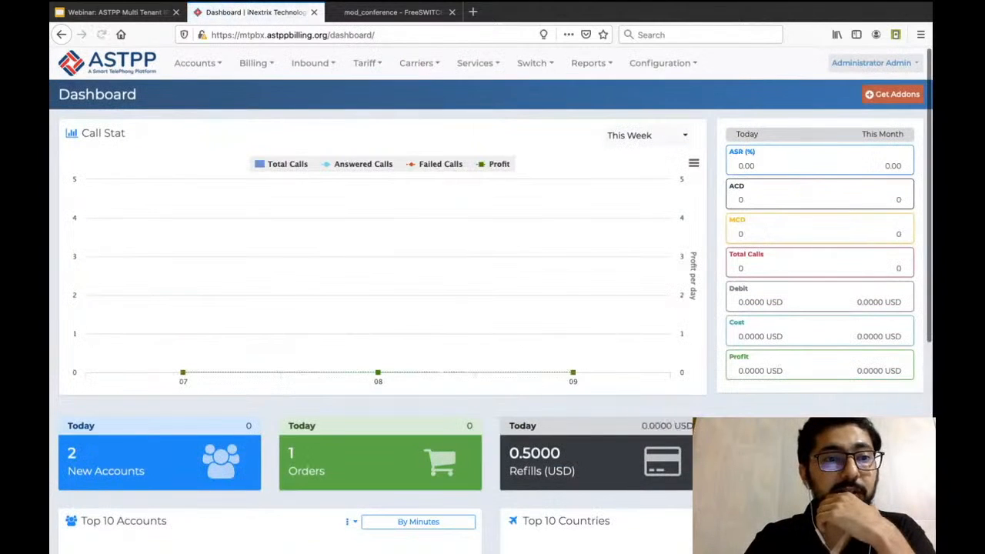
Open the default customer's profile from the customer list to check its domain field, and go back to the list.
{"action": "mouse_move", "coordinate": [198, 64]}
{"action": "mouse_move", "coordinate": [199, 88]}
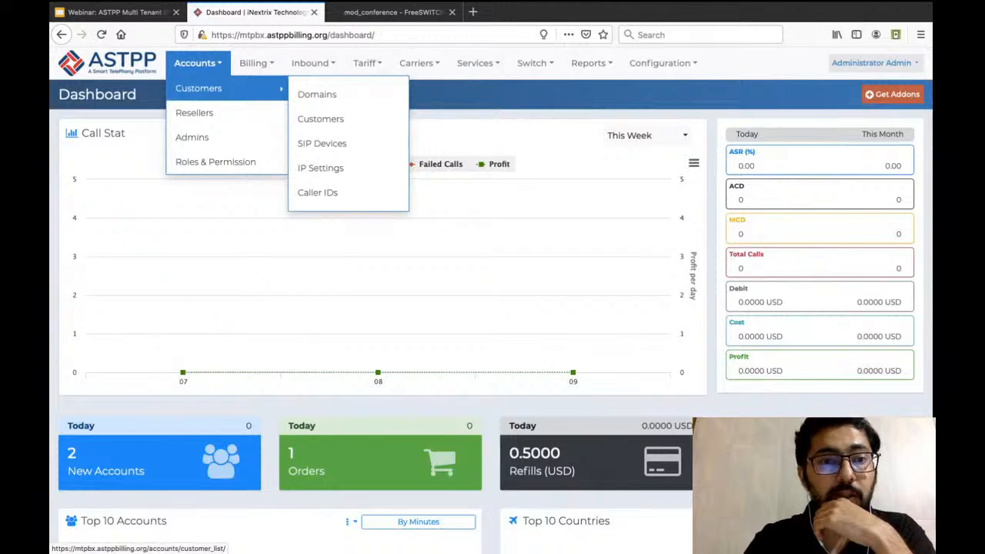
{"action": "left_click", "coordinate": [320, 119]}
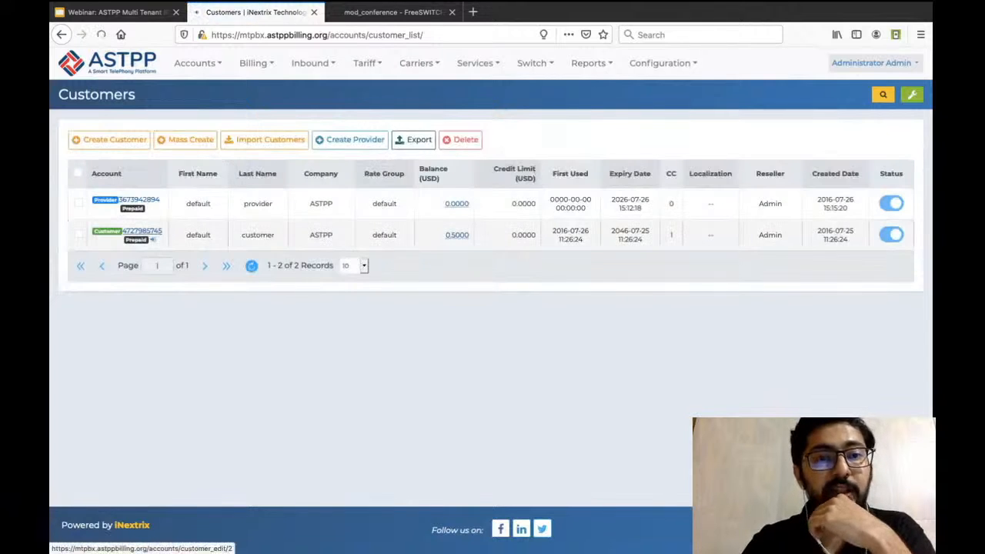
{"action": "left_click", "coordinate": [138, 231]}
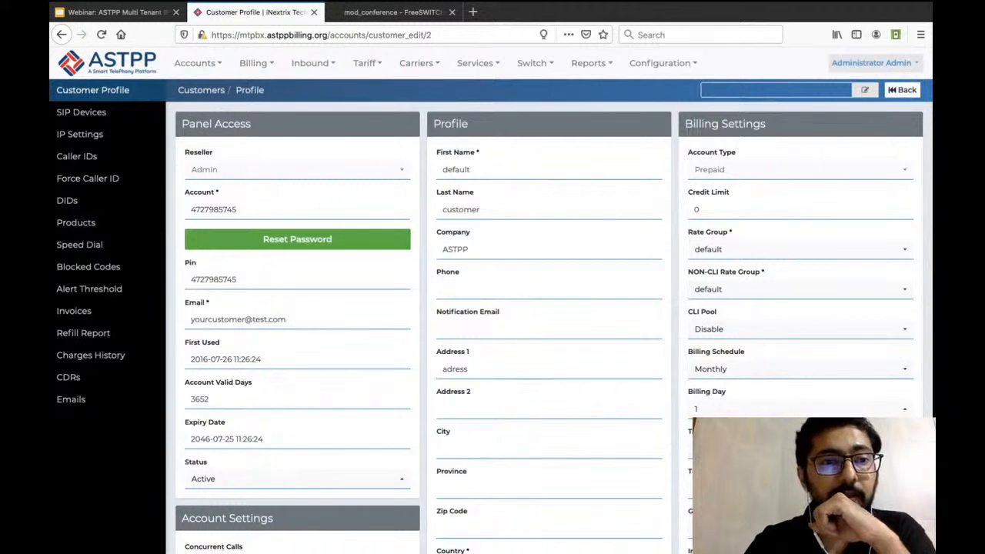
{"action": "left_click", "coordinate": [201, 90]}
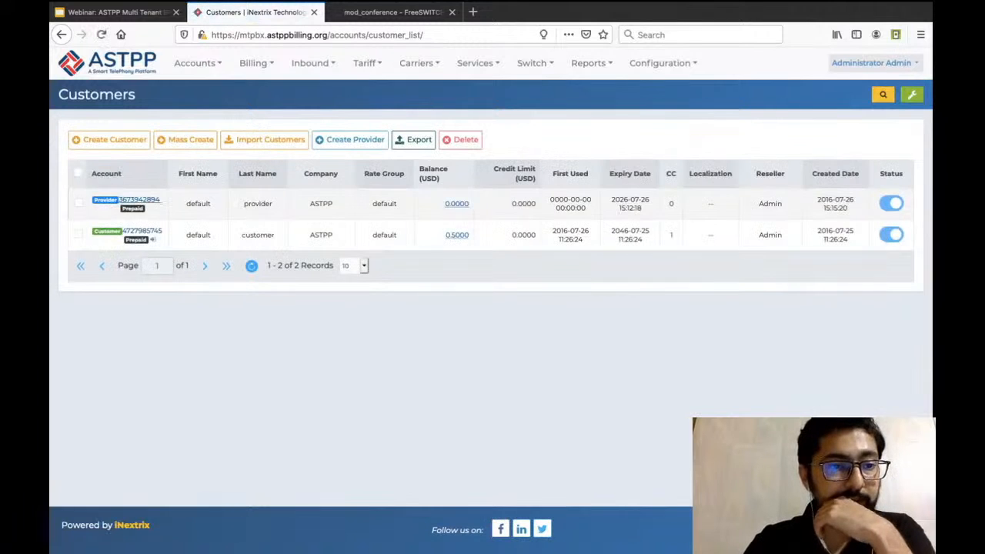
Start a new customer and enter TetstMTPBX as the first name.
{"action": "left_click", "coordinate": [115, 139]}
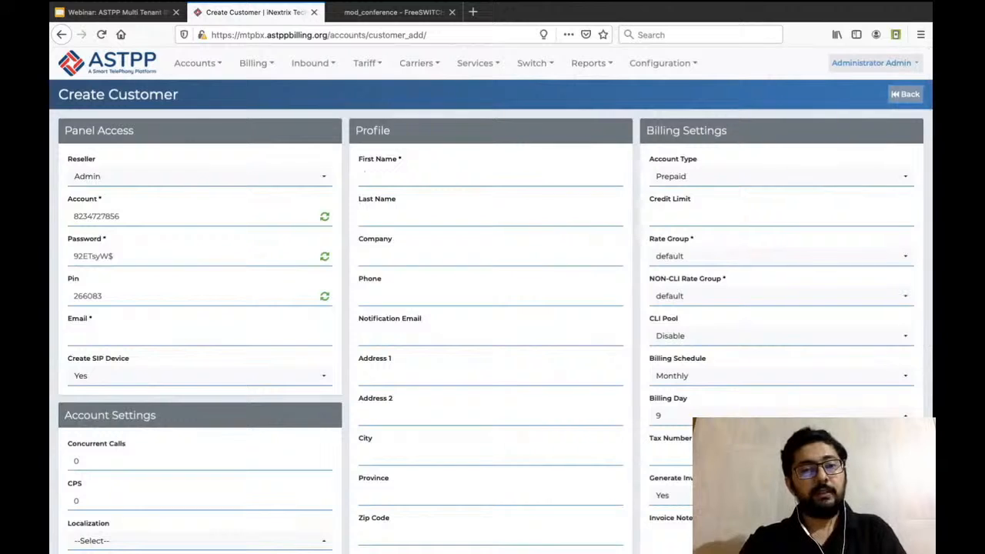
{"action": "type", "text": "Tetst"}
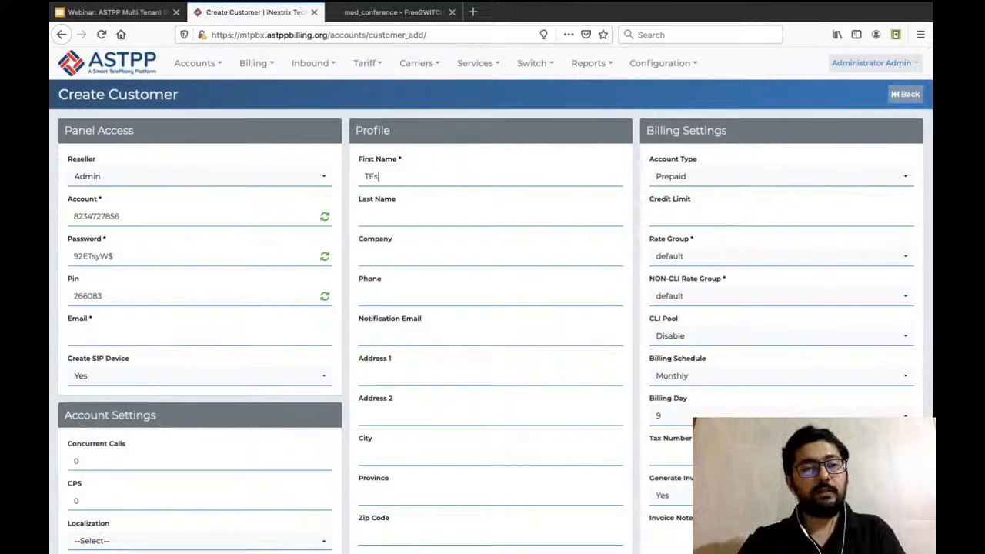
{"action": "type", "text": "MTPBX"}
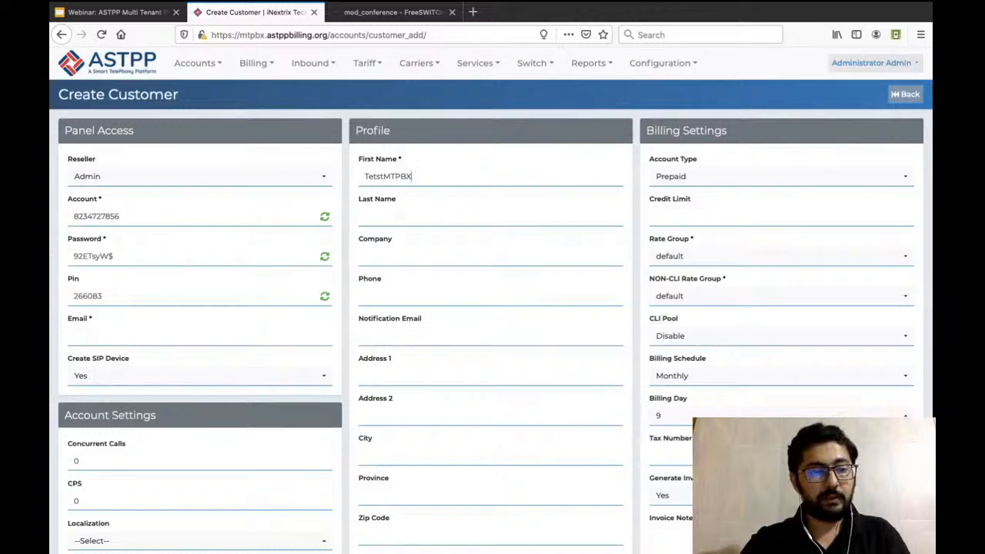
Fill in the new customer's email by reusing the copied first name, and save the customer.
{"action": "key", "text": "ctrl+a"}
{"action": "key", "text": "super+c"}
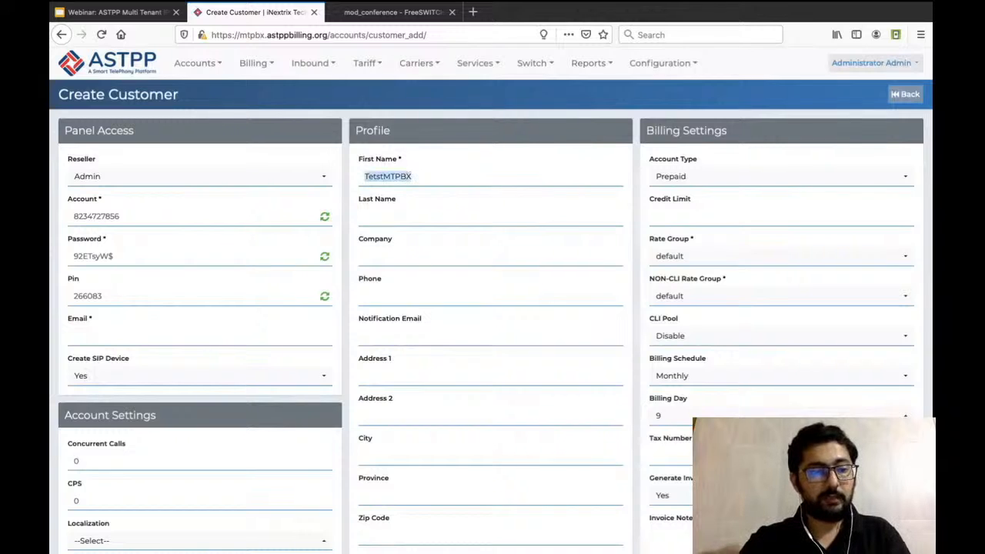
{"action": "left_click", "coordinate": [199, 335]}
{"action": "key", "text": "super+v"}
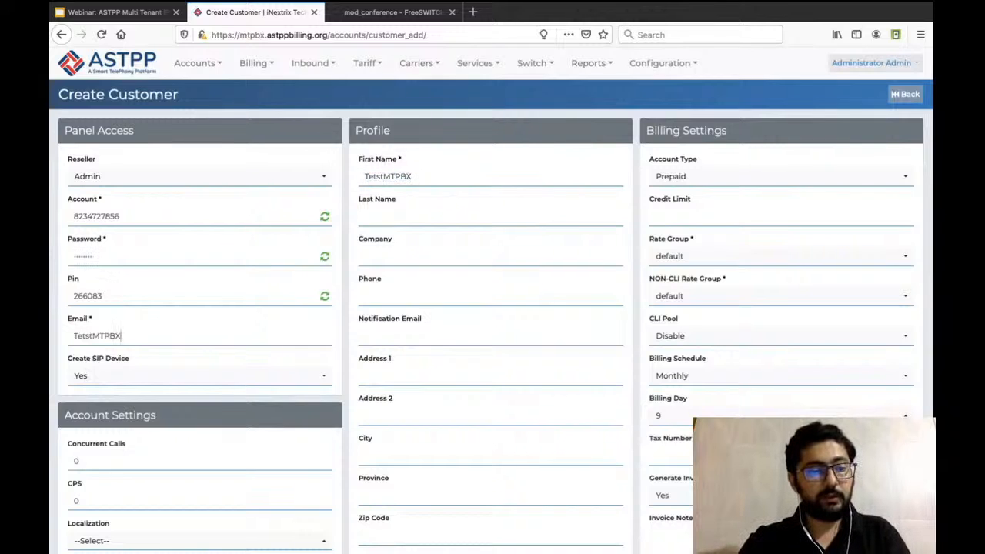
{"action": "type", "text": "@my"}
{"action": "key", "text": "super+v"}
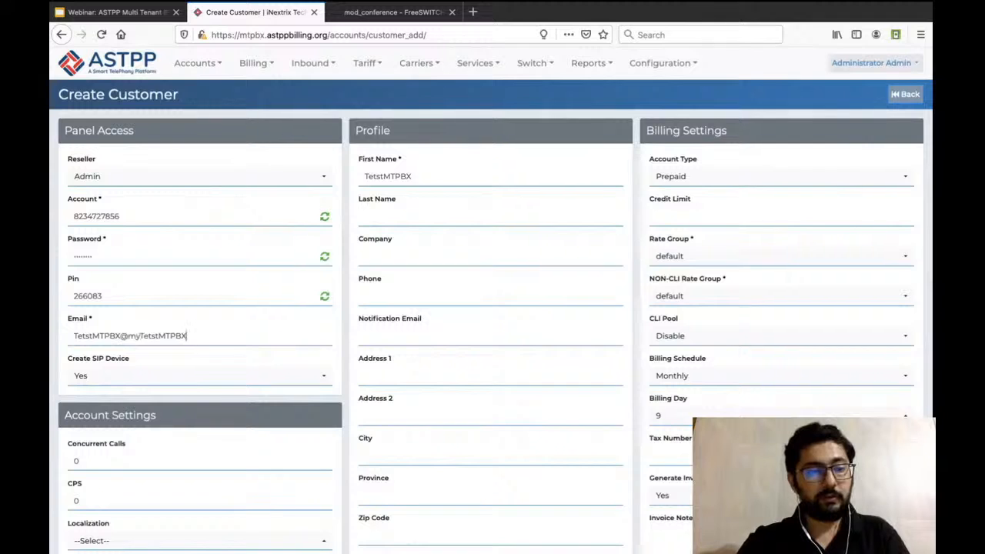
{"action": "type", "text": ".com"}
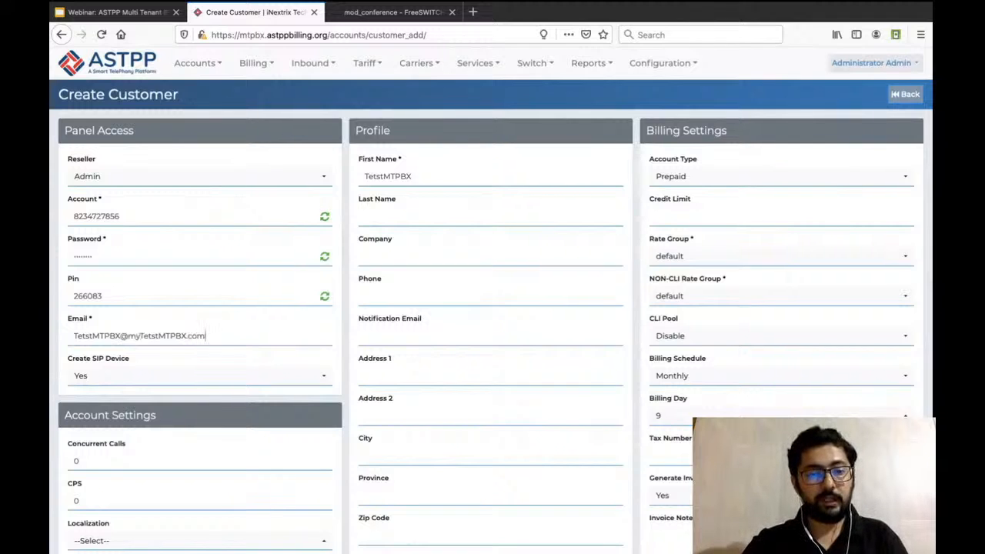
{"action": "scroll", "coordinate": [493, 308], "scroll_direction": "down", "scroll_amount": 5}
{"action": "left_click", "coordinate": [452, 468]}
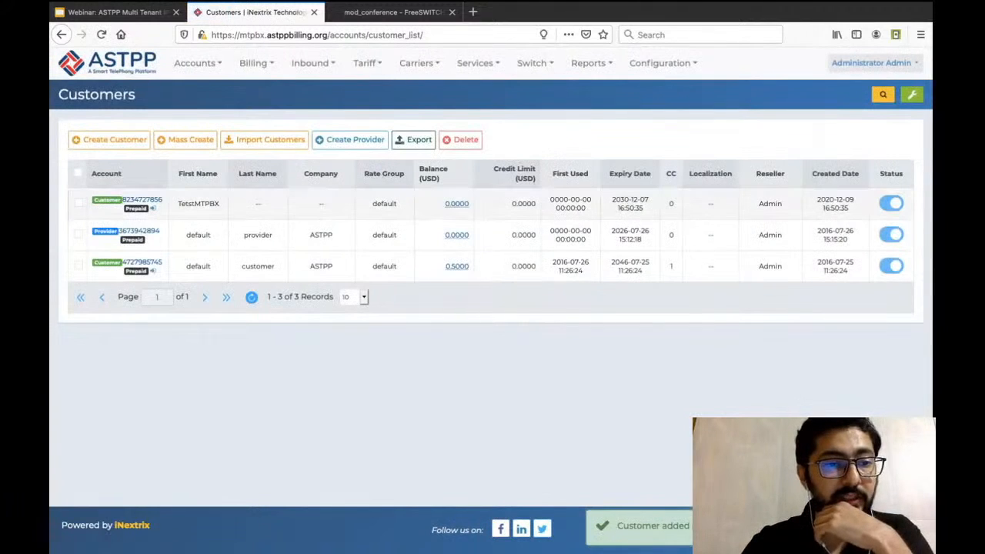
Check the domain assigned in the TetstMTPBX customer's profile, and return to the customer list.
{"action": "left_click", "coordinate": [127, 200]}
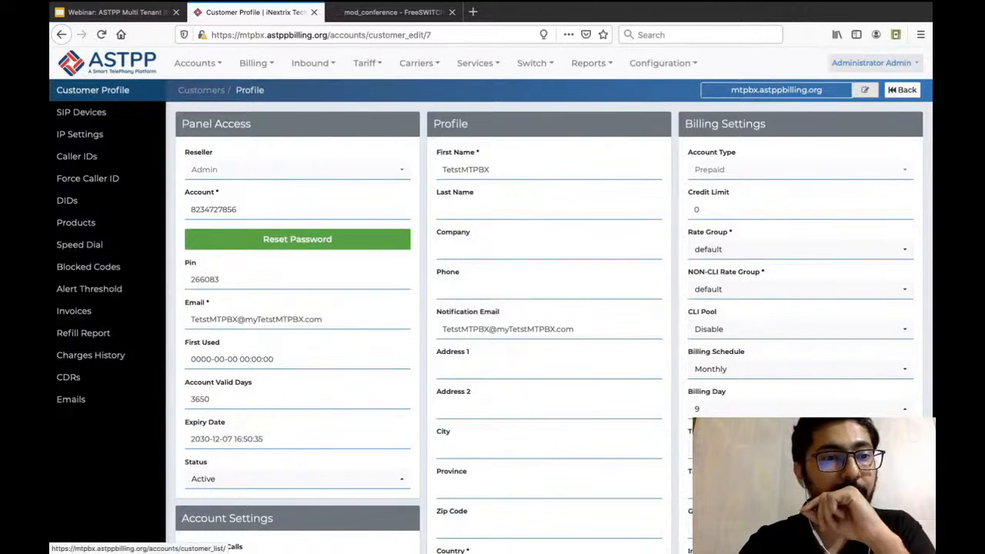
{"action": "left_click", "coordinate": [201, 90]}
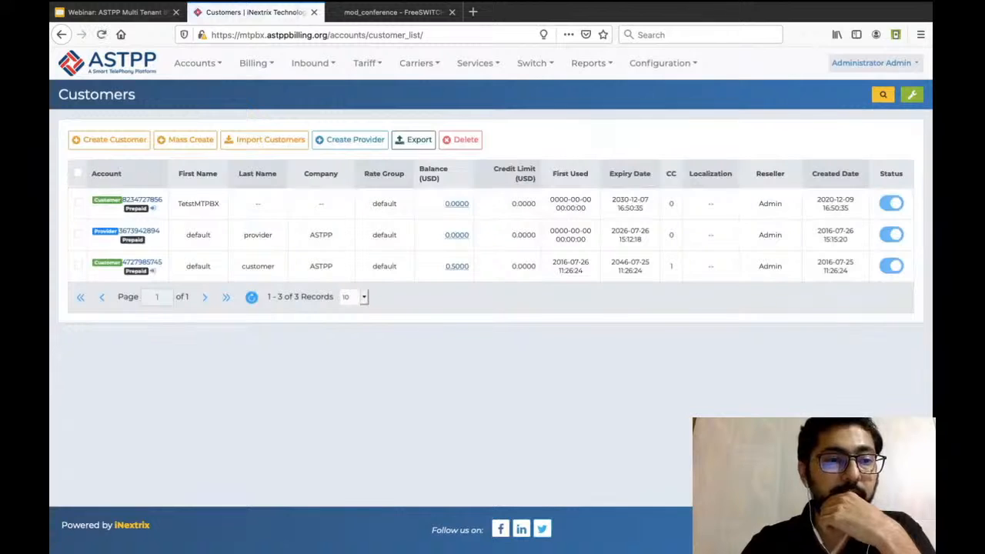
Start another new customer and enter TetstMTPBXNew as the first name.
{"action": "left_click", "coordinate": [114, 139]}
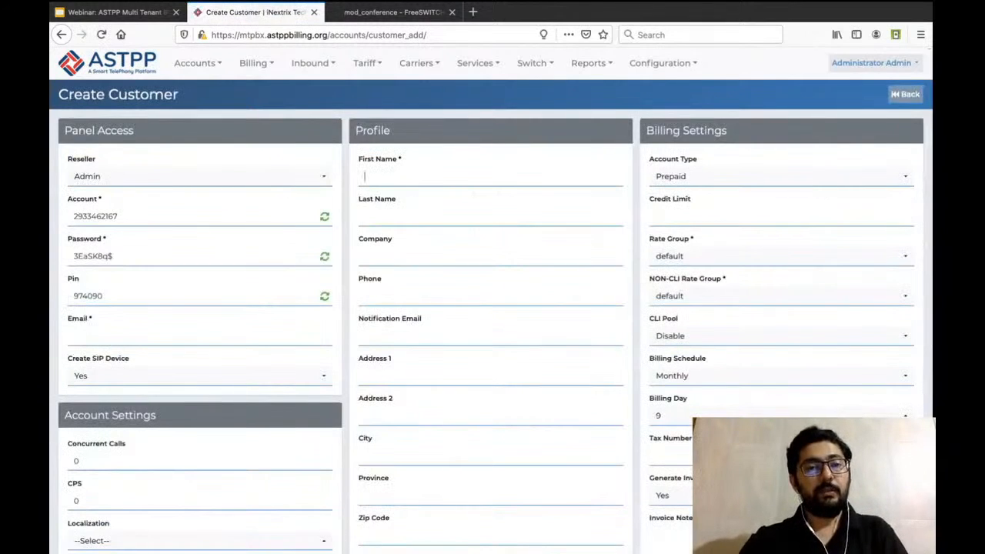
{"action": "type", "text": "MT"}
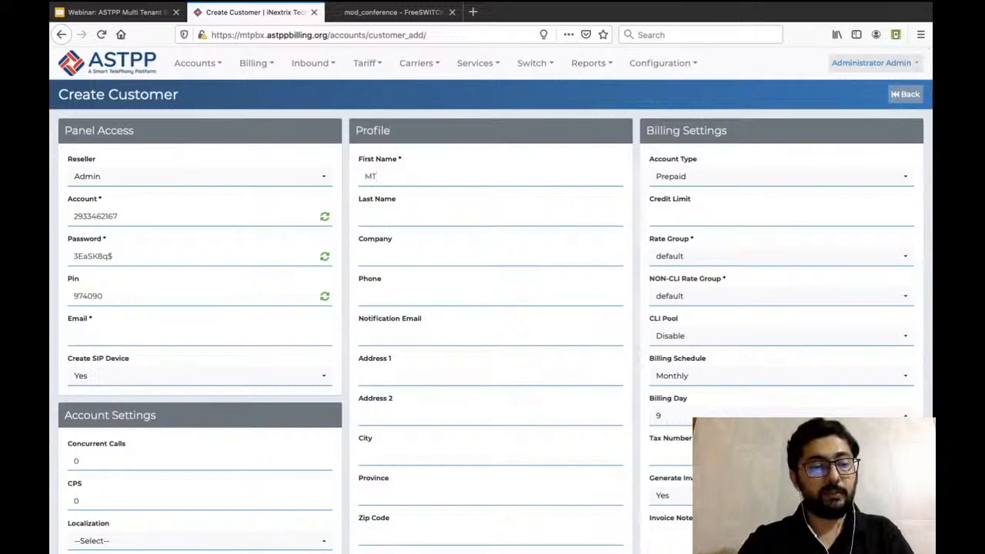
{"action": "key", "text": "Down"}
{"action": "key", "text": "Return"}
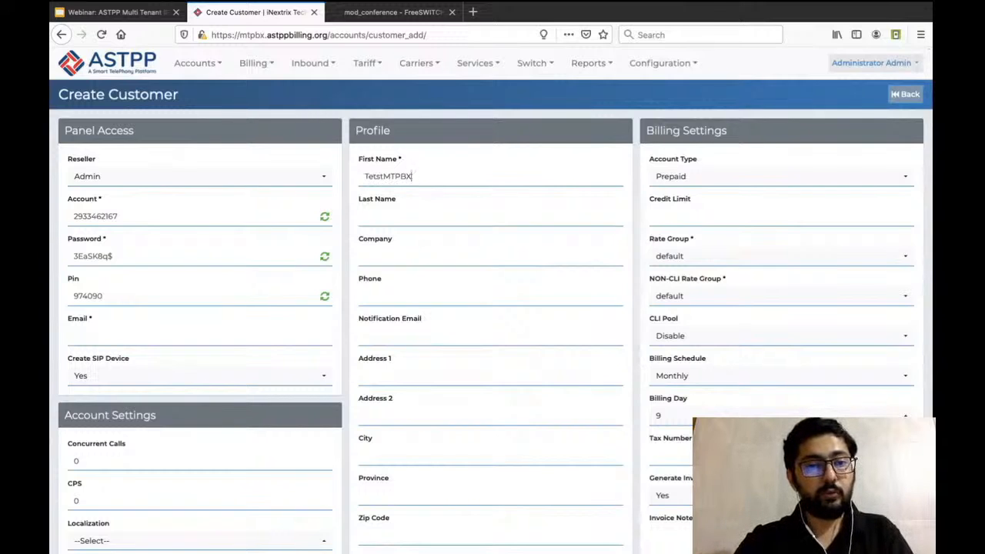
{"action": "type", "text": "New"}
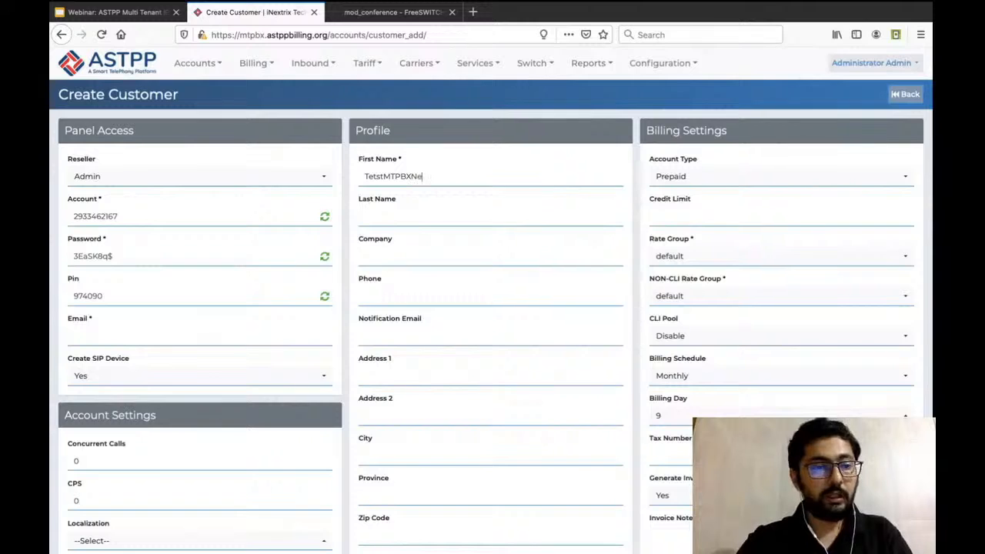
Fill in the TetstMTPBXNew customer's email by reusing the copied first name, and save the customer.
{"action": "double_click", "coordinate": [395, 177]}
{"action": "key", "text": "super+c"}
{"action": "left_click", "coordinate": [106, 336]}
{"action": "key", "text": "super+v"}
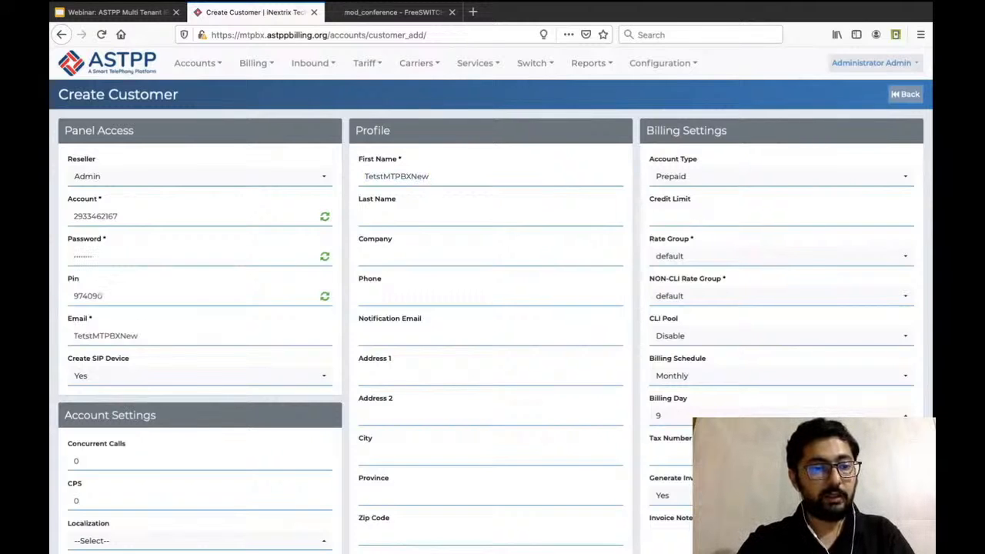
{"action": "type", "text": "@my"}
{"action": "key", "text": "super+v"}
{"action": "type", "text": ".com"}
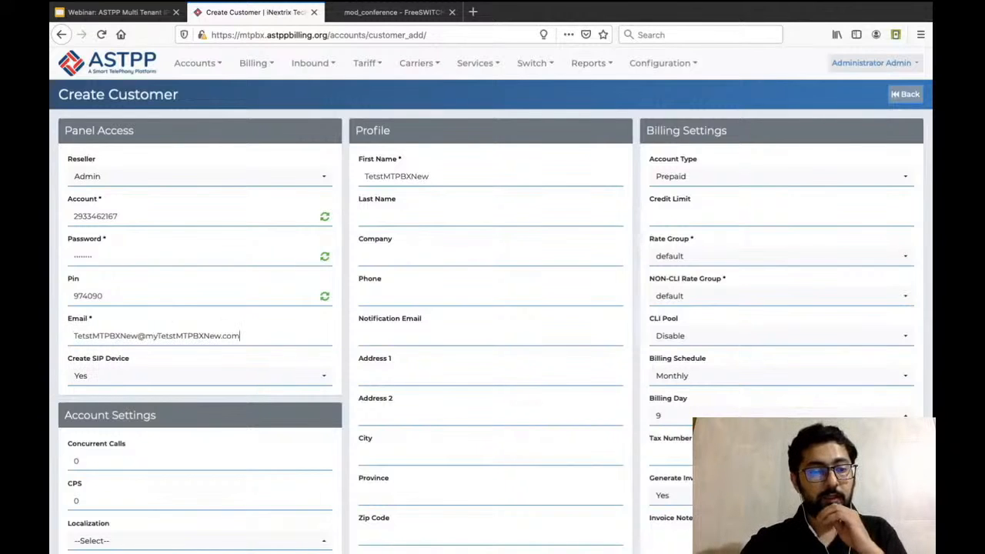
{"action": "scroll", "coordinate": [451, 462], "scroll_direction": "down", "scroll_amount": 3}
{"action": "left_click", "coordinate": [451, 467]}
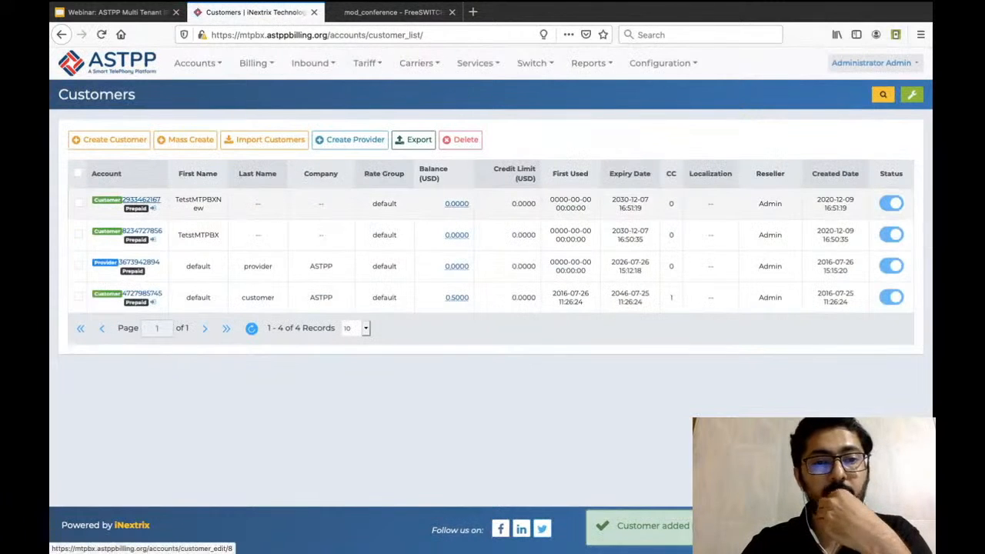
Open the TetstMTPBXNew customer's profile and compare the first name with the assigned domain.
{"action": "left_click", "coordinate": [127, 199]}
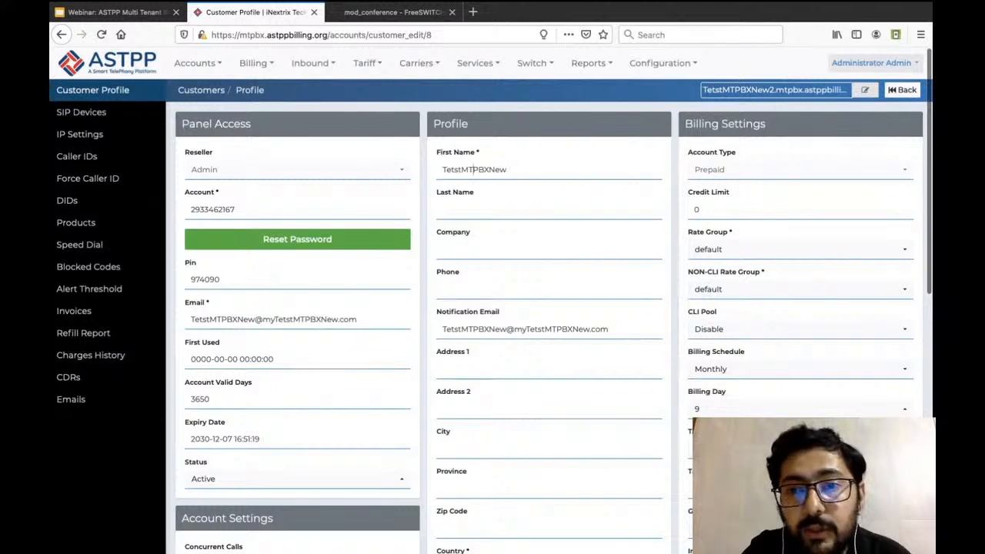
{"action": "double_click", "coordinate": [475, 170]}
{"action": "left_click", "coordinate": [475, 169]}
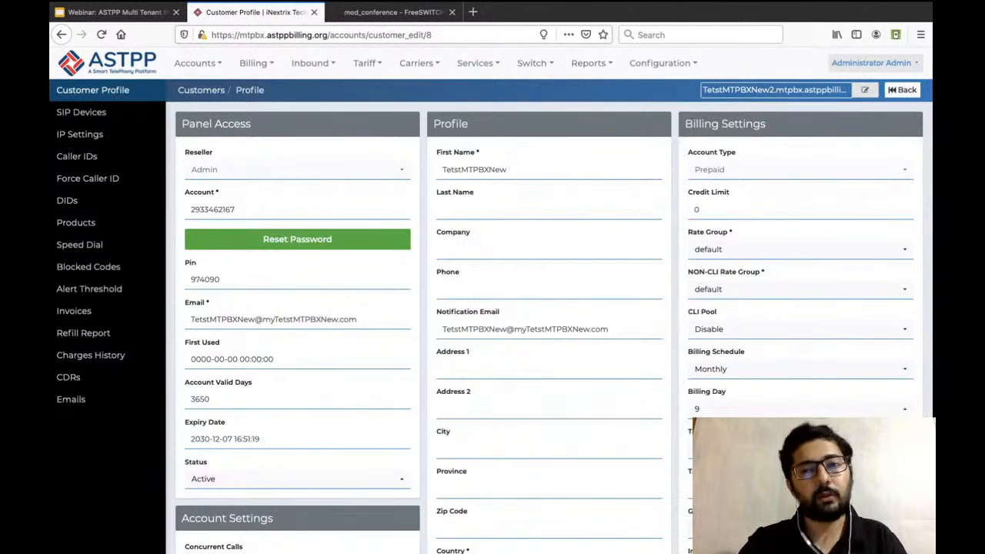
Open the Company Profiles list in a separate browser tab and open the iNextrix Technologies Pvt. Ltd. profile.
{"action": "mouse_move", "coordinate": [663, 63]}
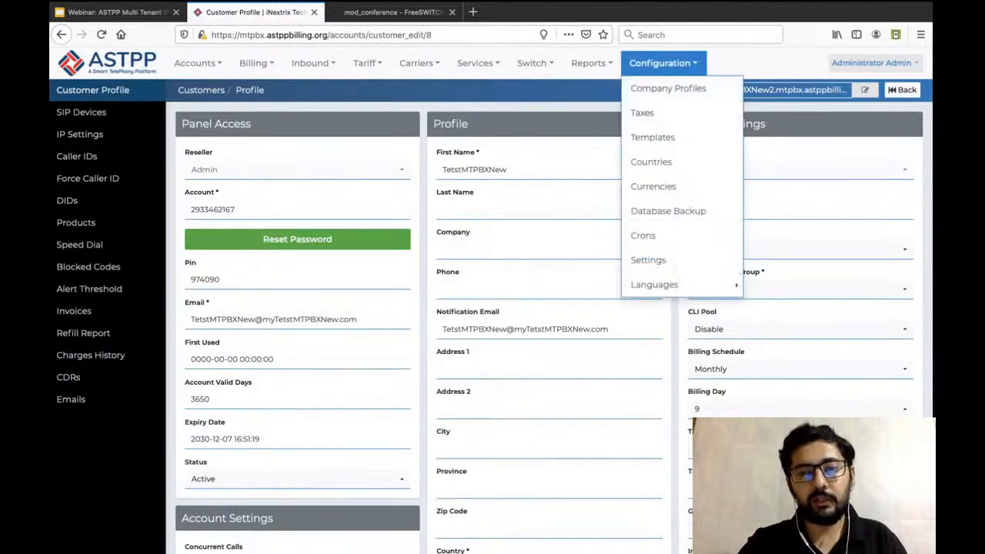
{"action": "left_click", "coordinate": [668, 88], "text": "super"}
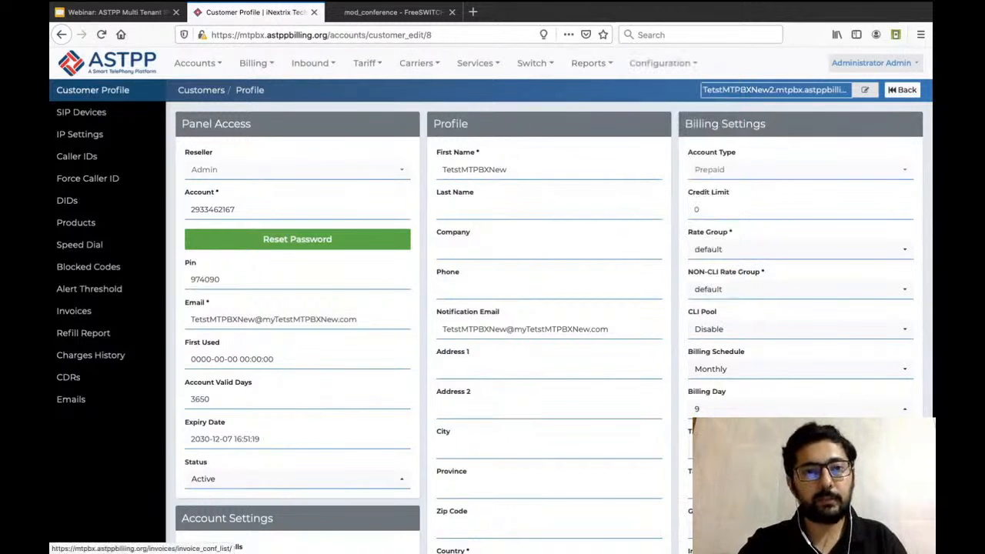
{"action": "left_click", "coordinate": [393, 12]}
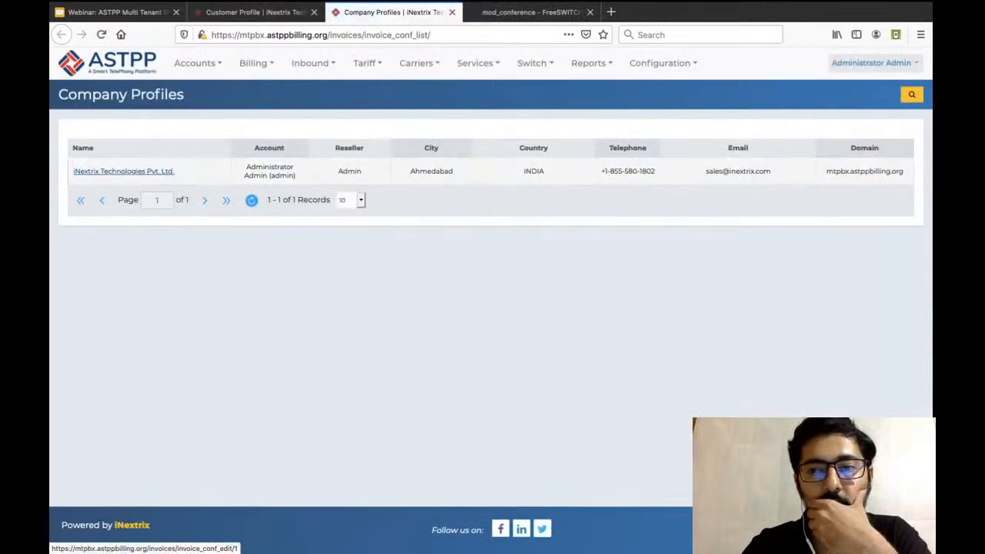
{"action": "left_click", "coordinate": [123, 171]}
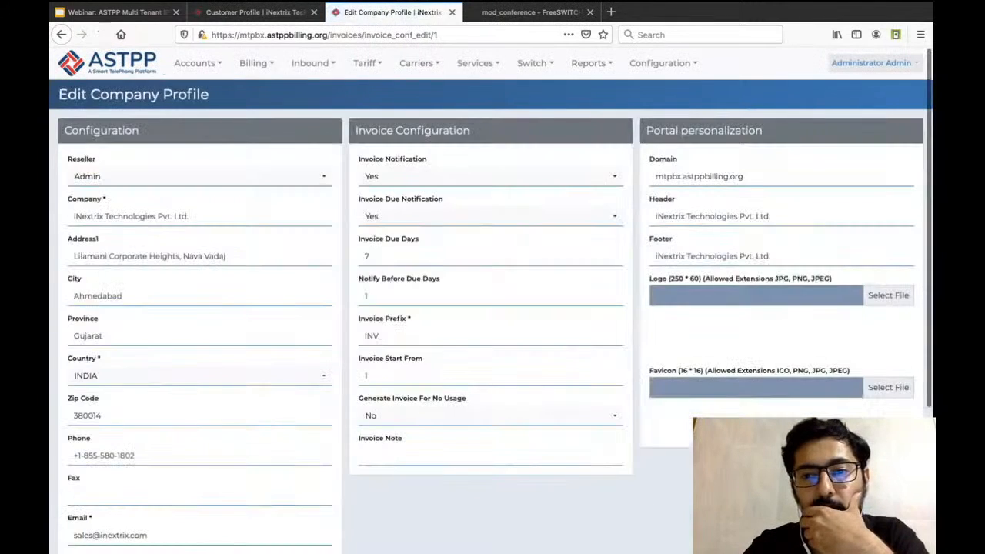
Check the Domain value in the company profile, and open the TetstMTPBXNew customer's profile from the Customers list.
{"action": "triple_click", "coordinate": [682, 176]}
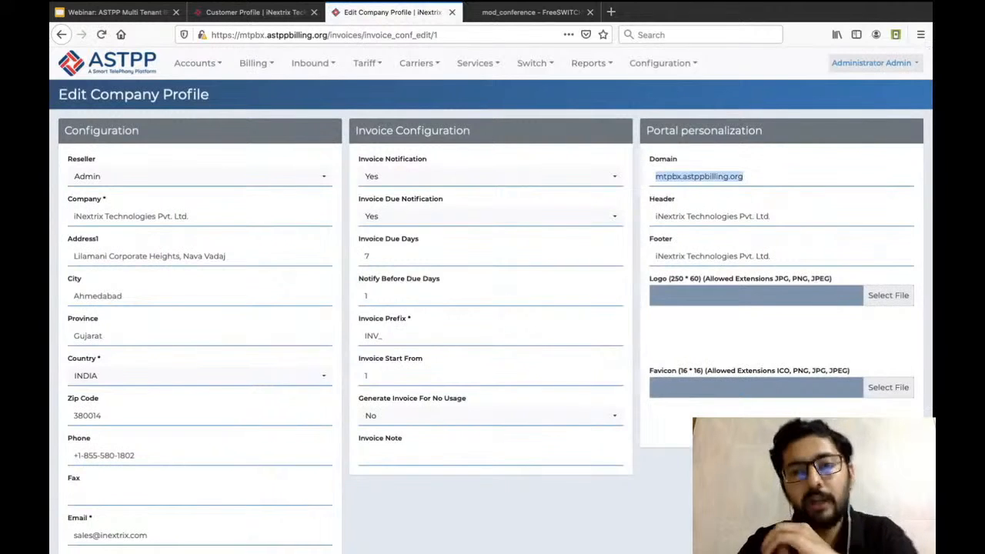
{"action": "left_click", "coordinate": [744, 176]}
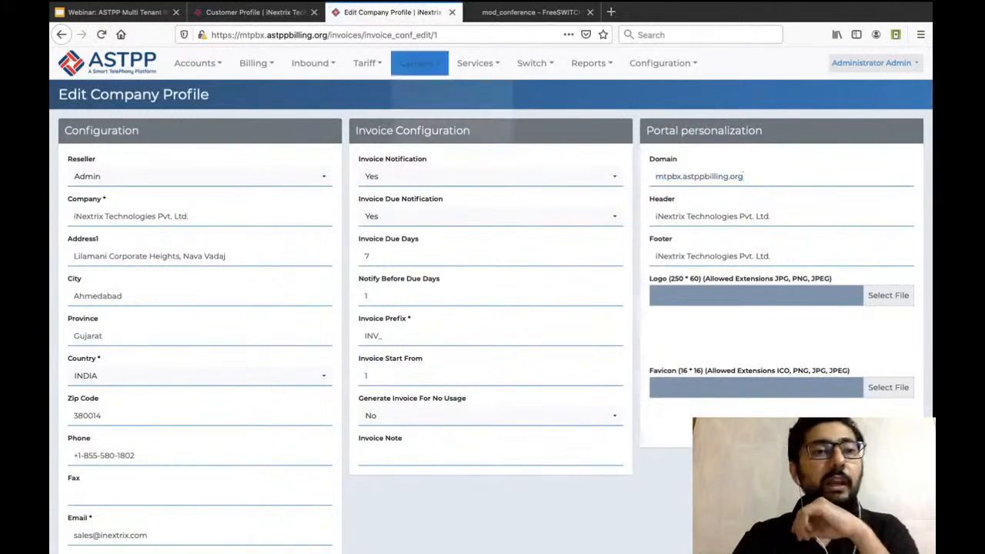
{"action": "mouse_move", "coordinate": [194, 63]}
{"action": "mouse_move", "coordinate": [199, 88]}
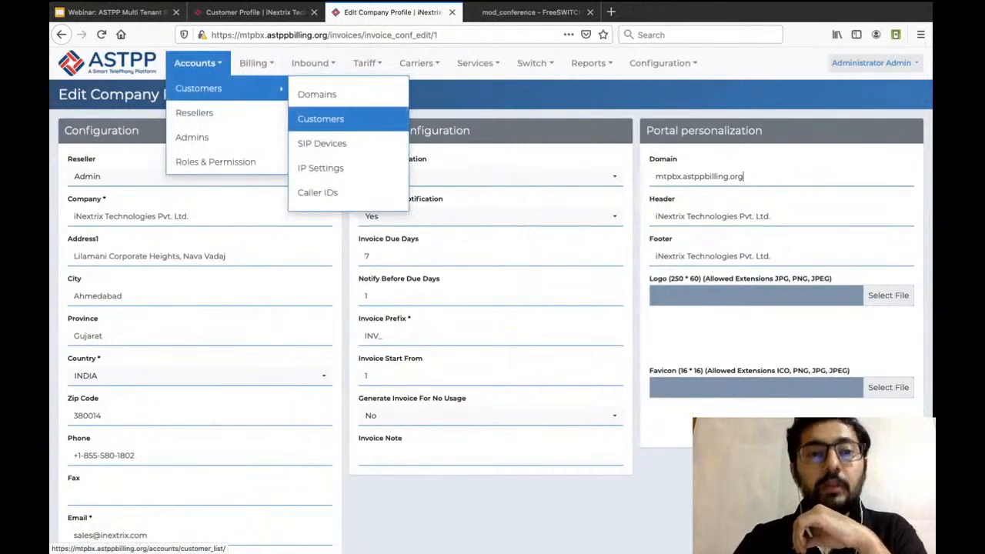
{"action": "left_click", "coordinate": [320, 119]}
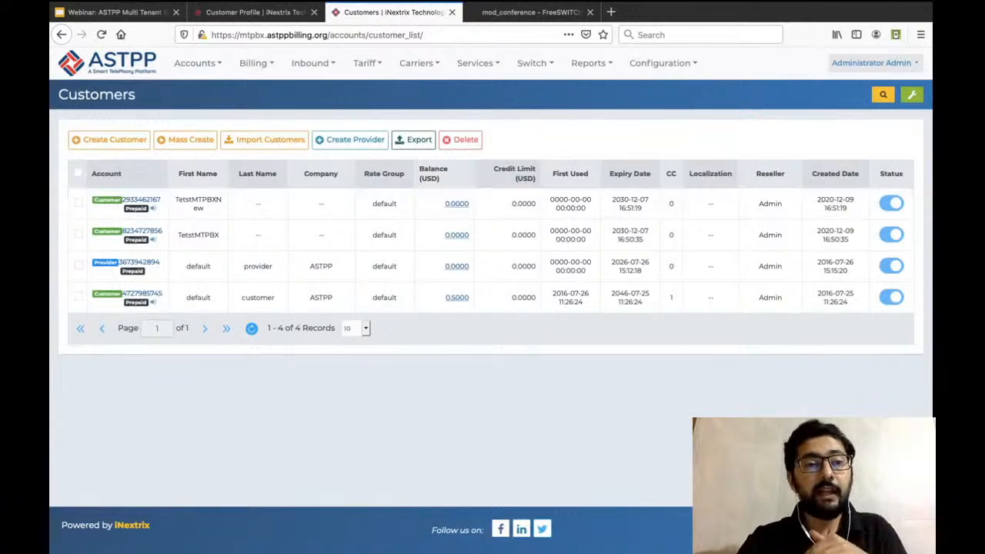
{"action": "left_click", "coordinate": [138, 199]}
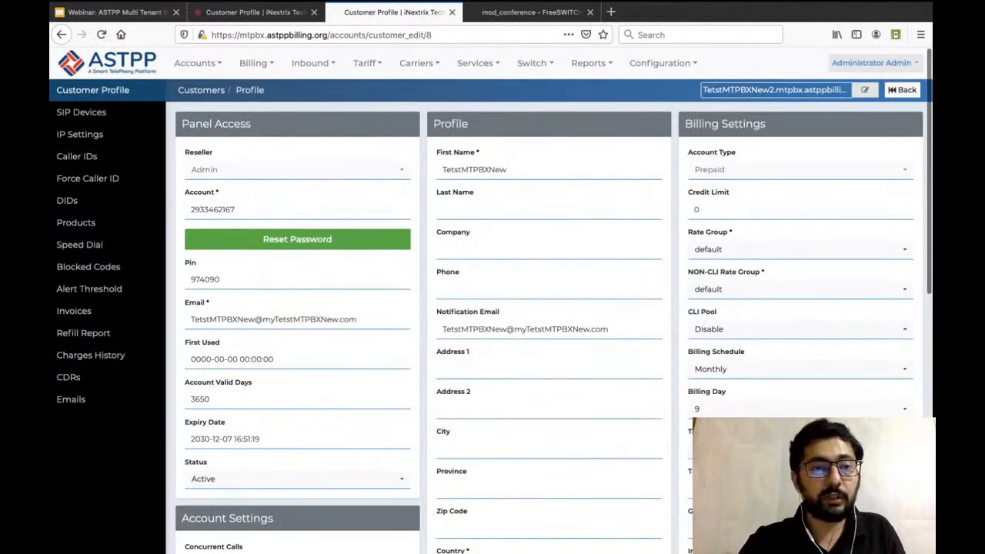
Open the customer Domains list in a separate browser tab and examine the domain prefix assigned to TetstMTPBXNew.
{"action": "mouse_move", "coordinate": [198, 64]}
{"action": "mouse_move", "coordinate": [209, 88]}
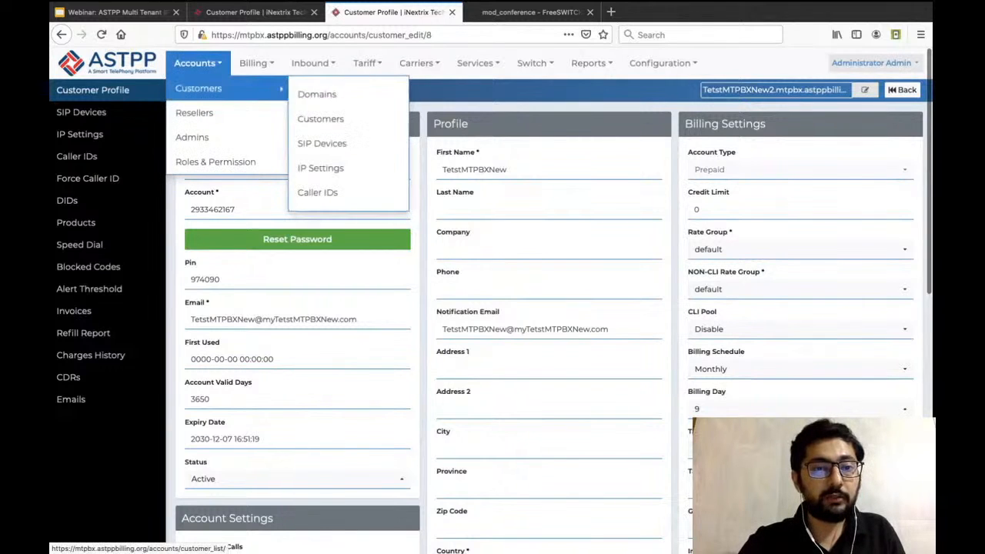
{"action": "middle_click", "coordinate": [316, 94]}
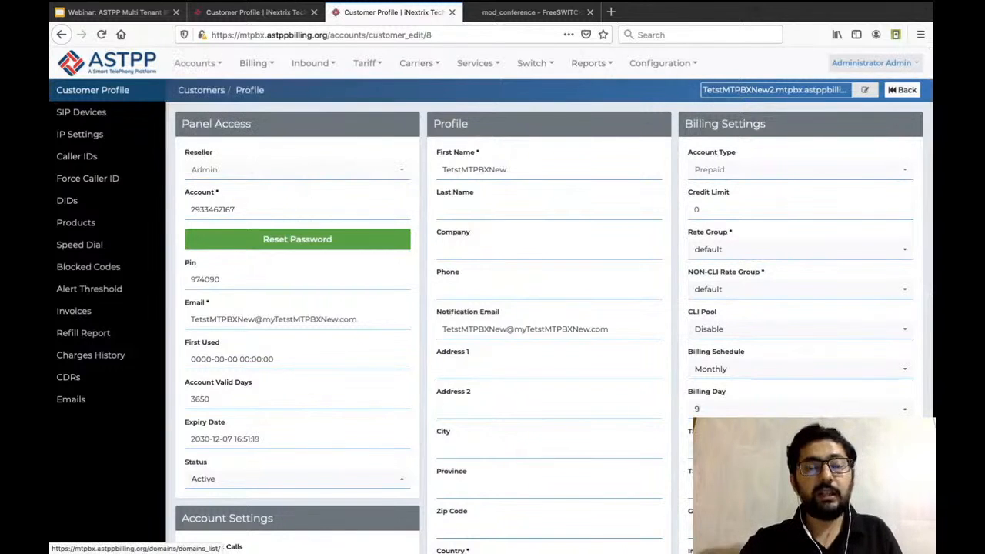
{"action": "key", "text": "ctrl+Tab"}
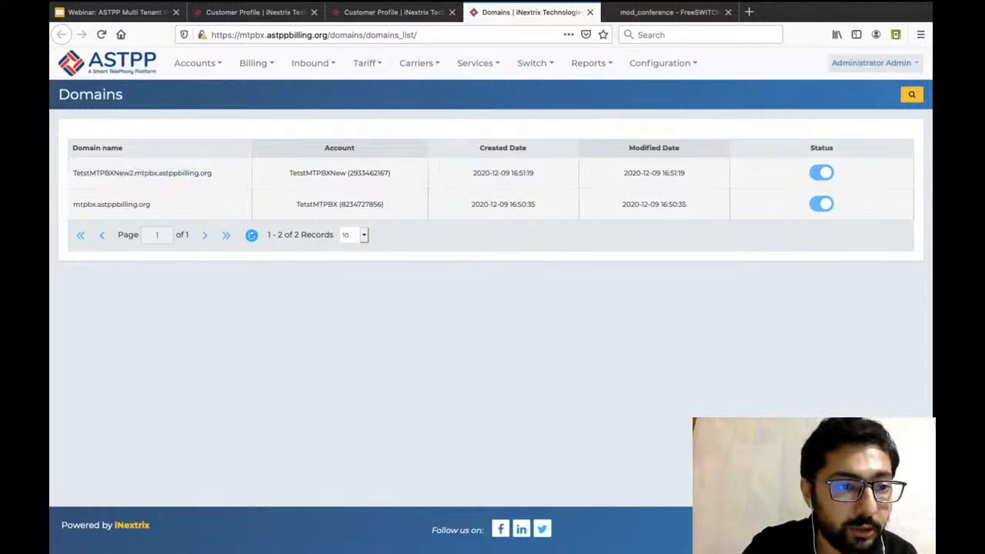
{"action": "left_click_drag", "start_coordinate": [72, 173], "coordinate": [135, 173]}
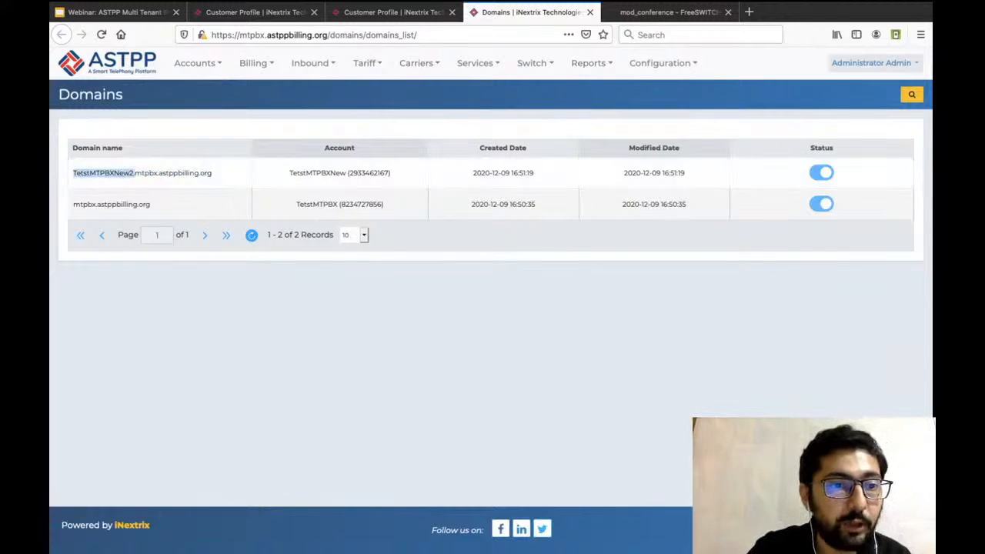
Start another new customer from the Customers list and enter the customer's first name.
{"action": "mouse_move", "coordinate": [223, 88]}
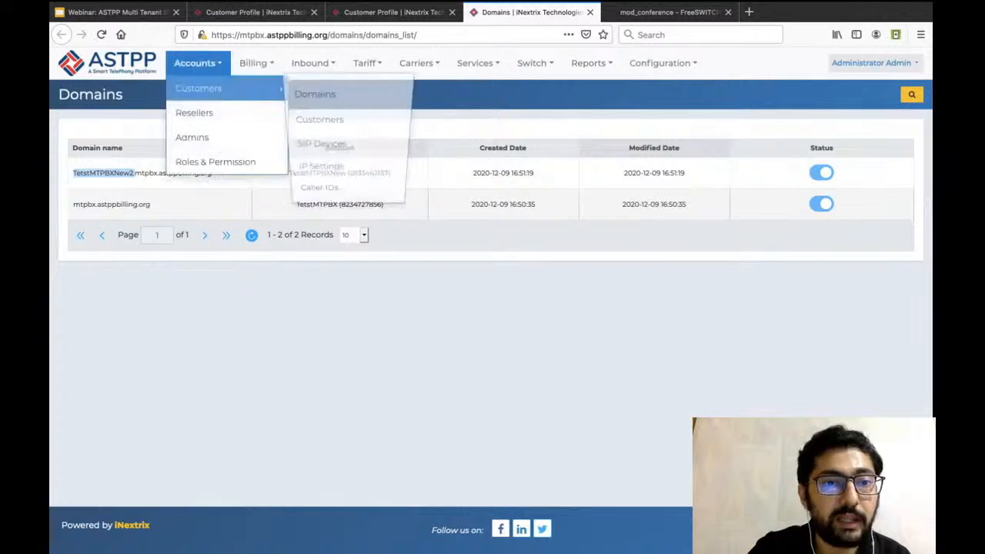
{"action": "left_click", "coordinate": [351, 118]}
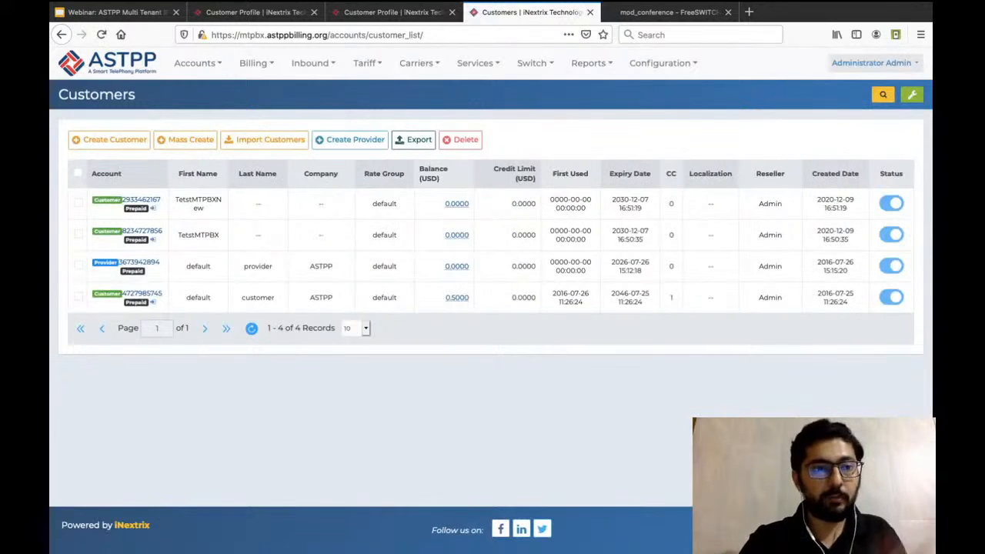
{"action": "left_click", "coordinate": [109, 140]}
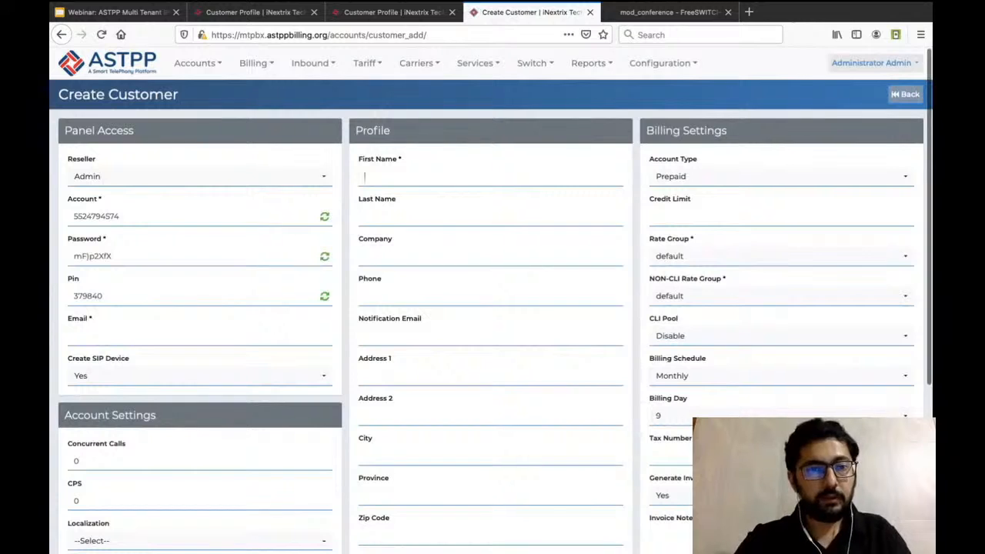
{"action": "type", "text": "Tom"}
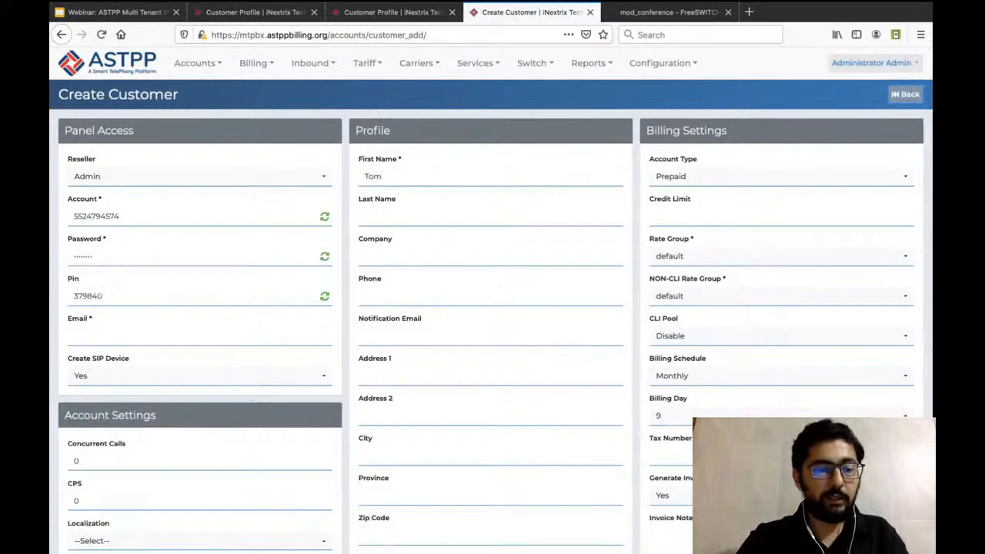
Fill in the new customer's email and save the customer.
{"action": "left_click", "coordinate": [100, 336]}
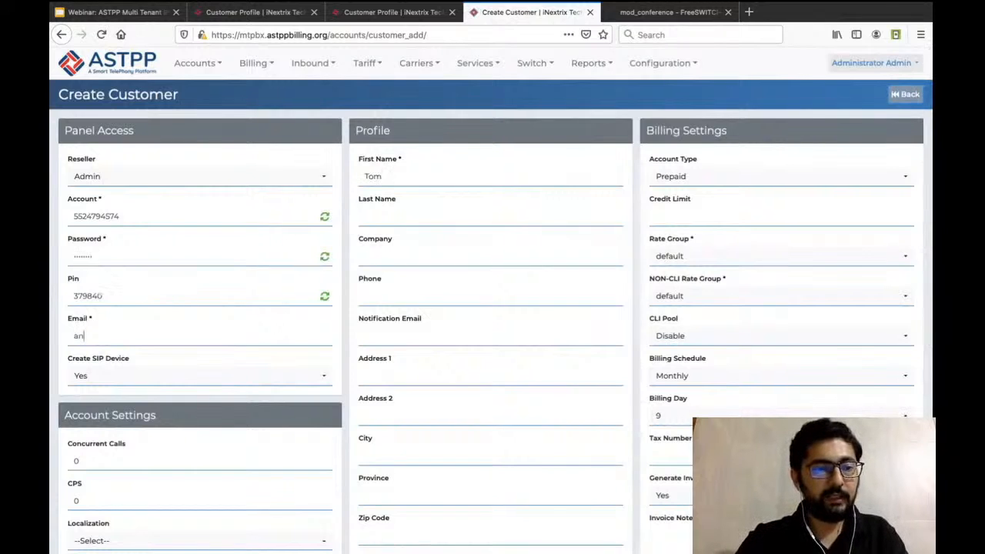
{"action": "type", "text": "soem"}
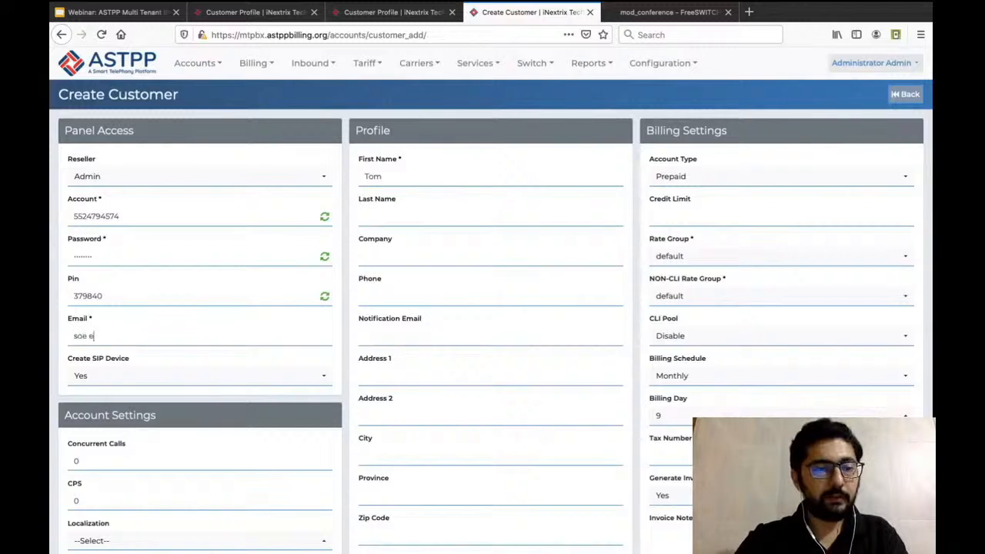
{"action": "key", "text": "BackSpace"}
{"action": "key", "text": "BackSpace"}
{"action": "type", "text": "emem"}
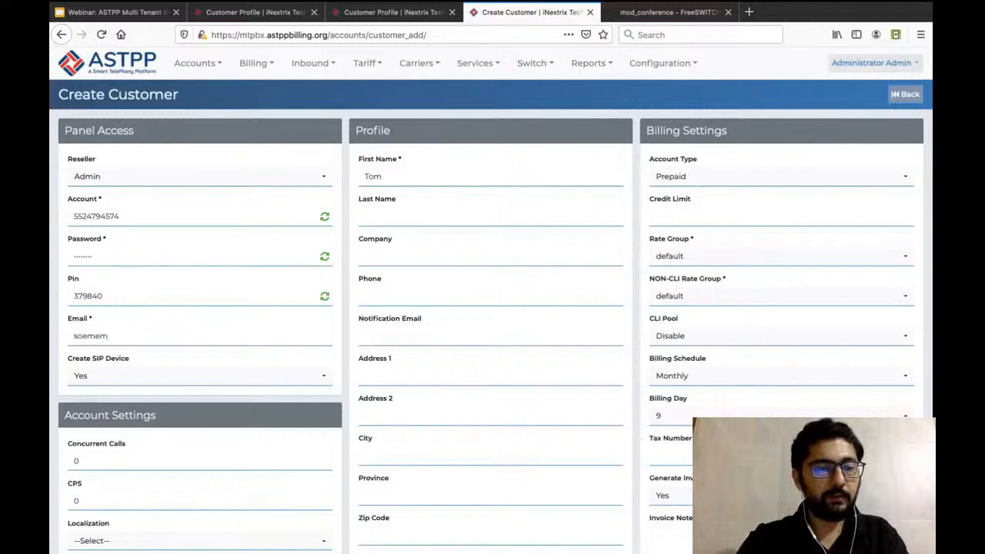
{"action": "type", "text": "ail@myname.com"}
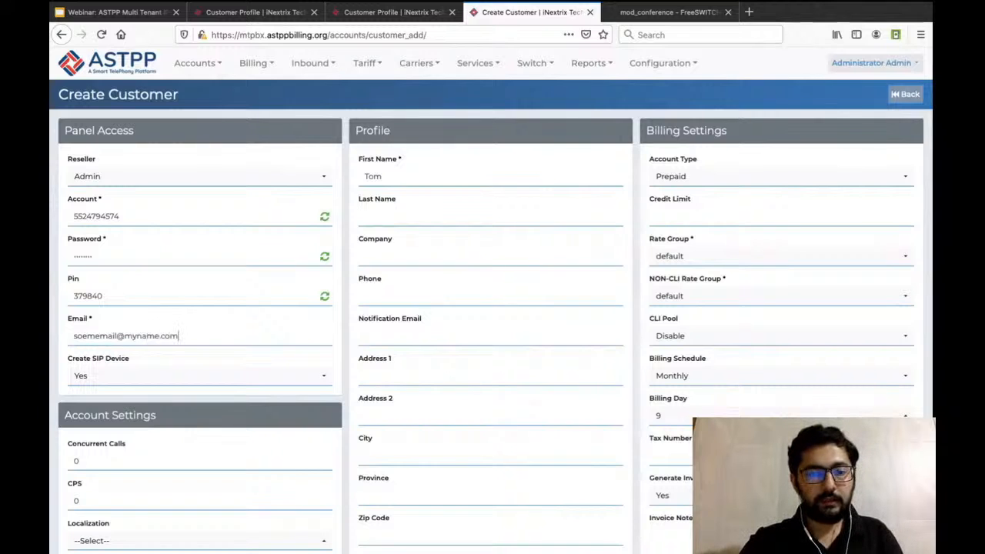
{"action": "scroll", "coordinate": [493, 308], "scroll_direction": "down", "scroll_amount": 3}
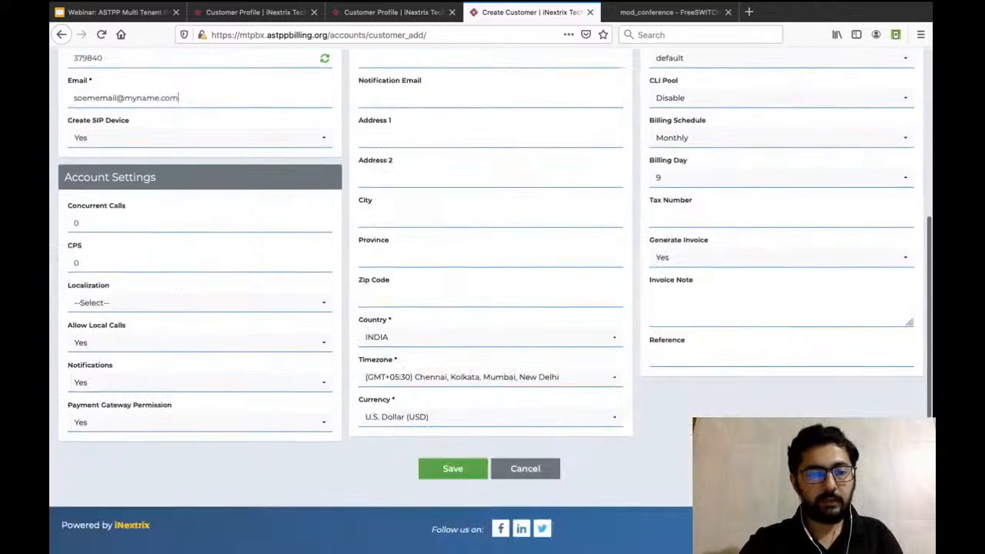
{"action": "left_click", "coordinate": [436, 469]}
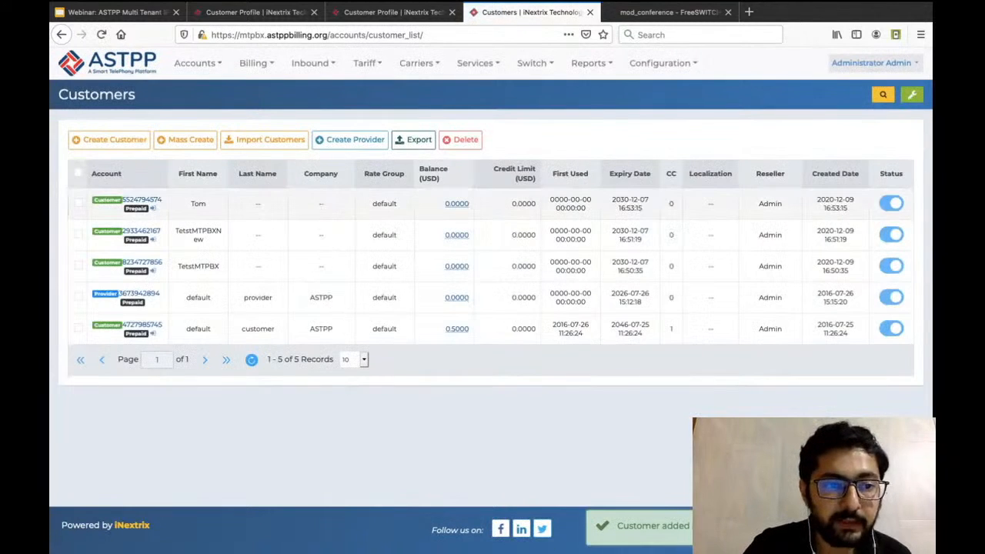
Open the newest customer's profile, and view its assigned domain in the Domains list in a separate browser tab.
{"action": "left_click", "coordinate": [127, 199]}
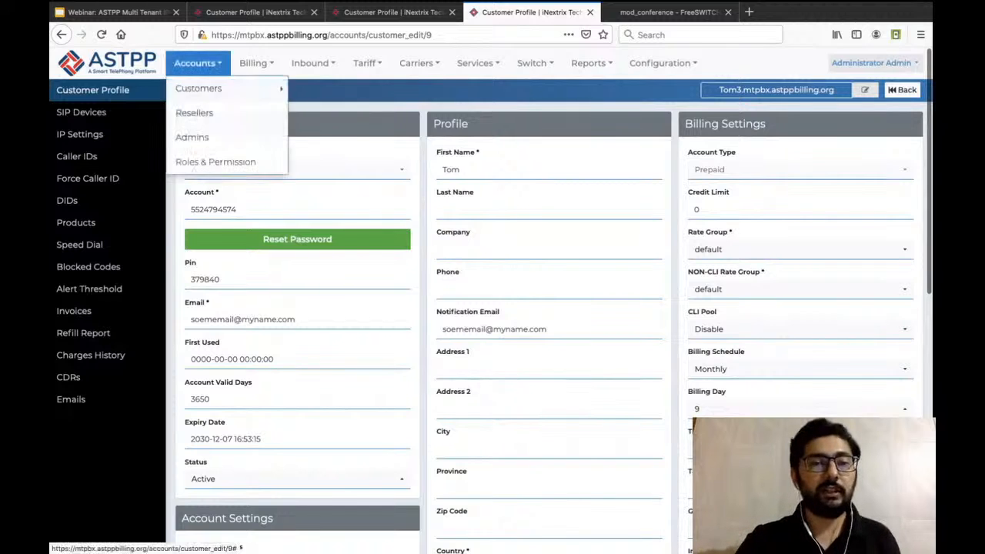
{"action": "left_click", "coordinate": [317, 95]}
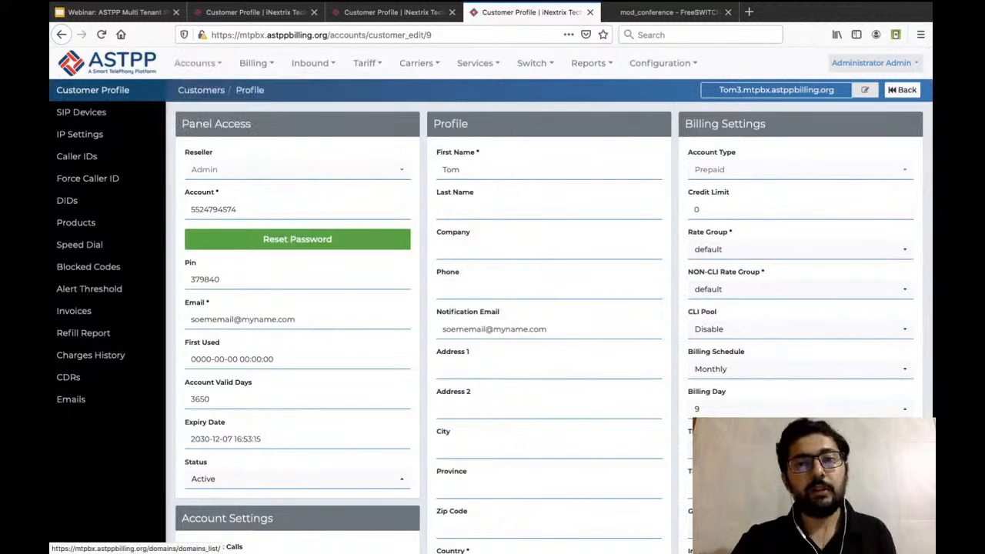
{"action": "left_click", "coordinate": [664, 12]}
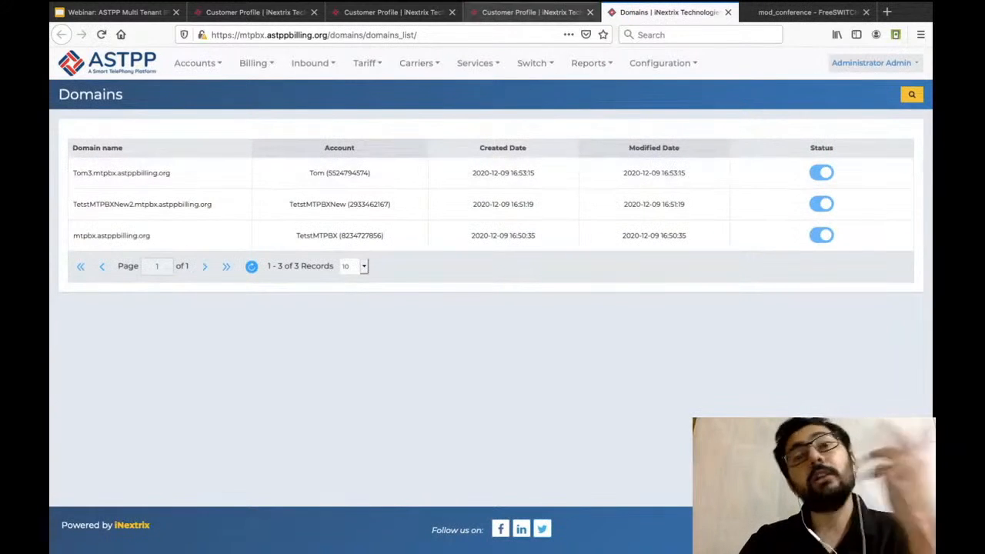
Review the newest customer's SIP devices from the profile, and log in as that customer from the Customers list.
{"action": "left_click", "coordinate": [531, 12]}
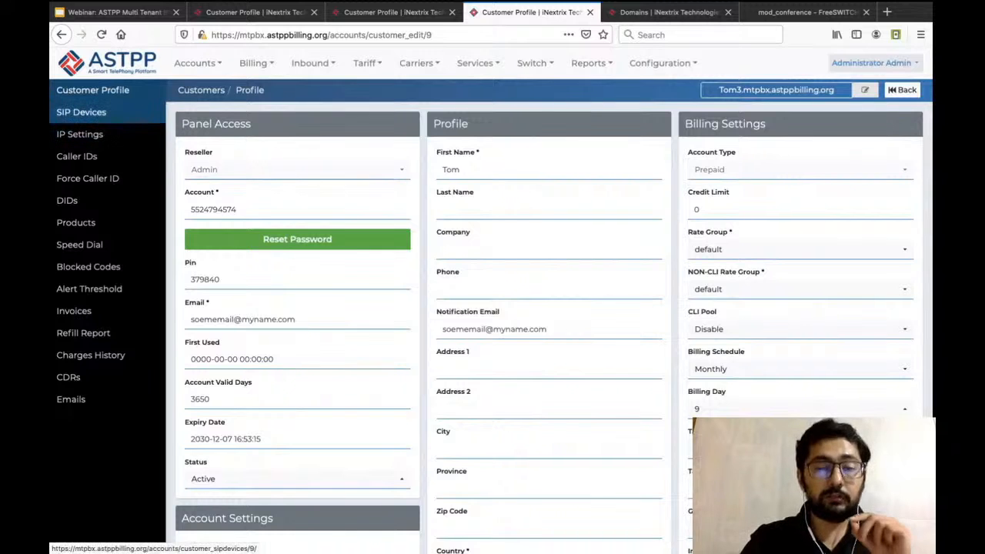
{"action": "left_click", "coordinate": [81, 111]}
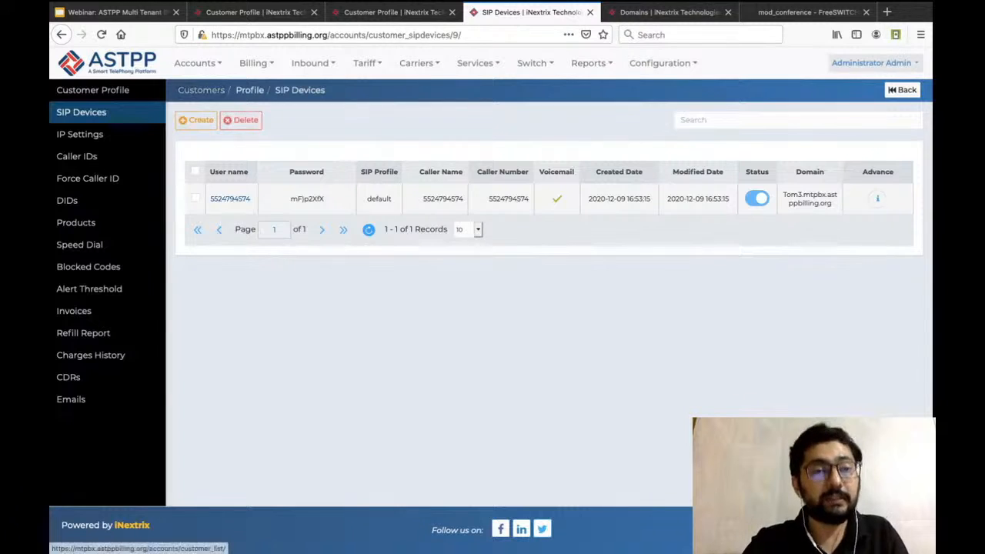
{"action": "left_click", "coordinate": [201, 90]}
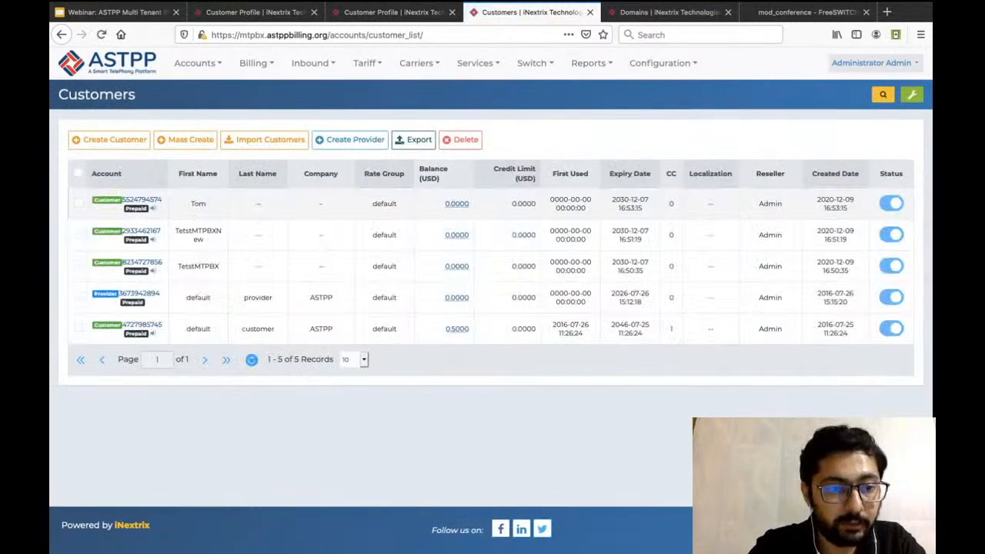
{"action": "left_click", "coordinate": [153, 208]}
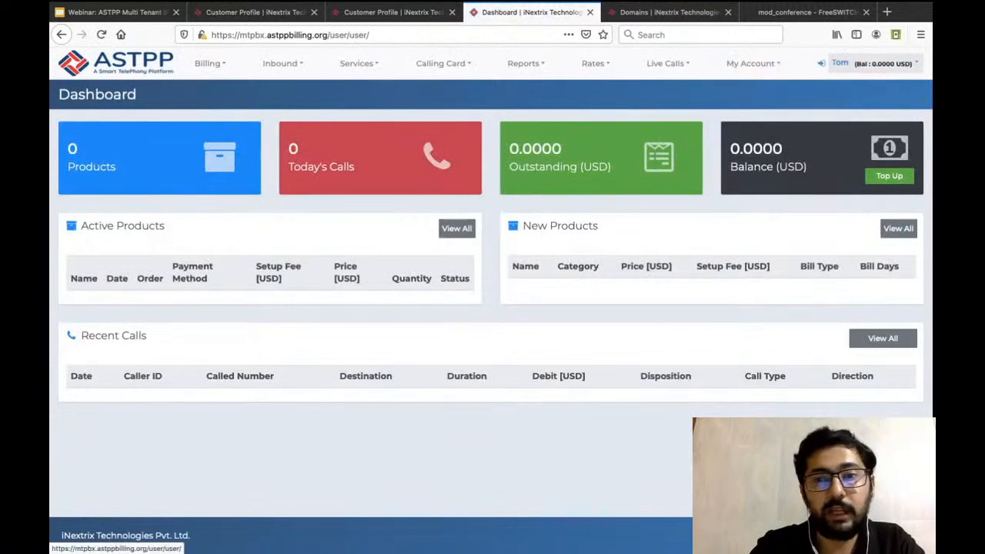
Open the SIP Devices page in the customer portal and inspect the device's domain and user name.
{"action": "mouse_move", "coordinate": [753, 65]}
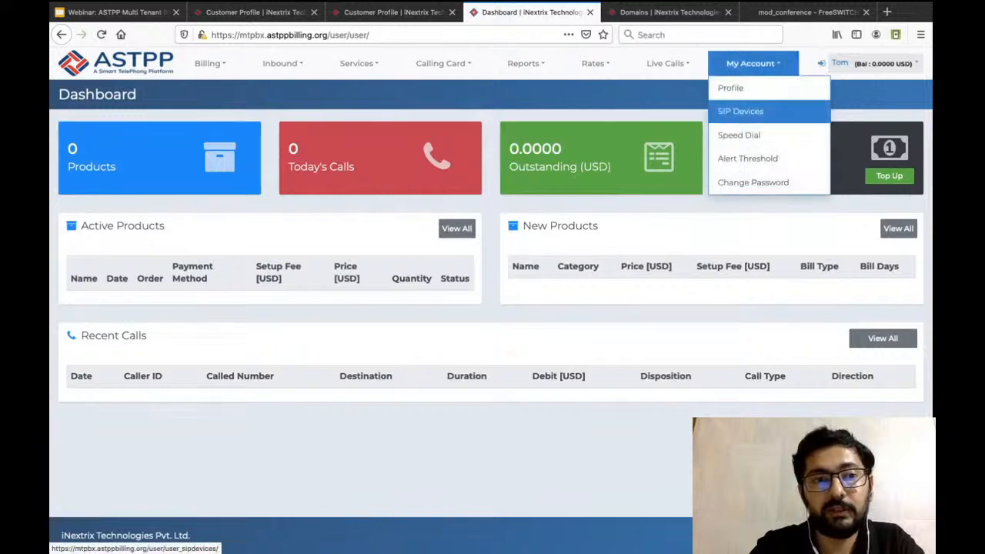
{"action": "left_click", "coordinate": [740, 112]}
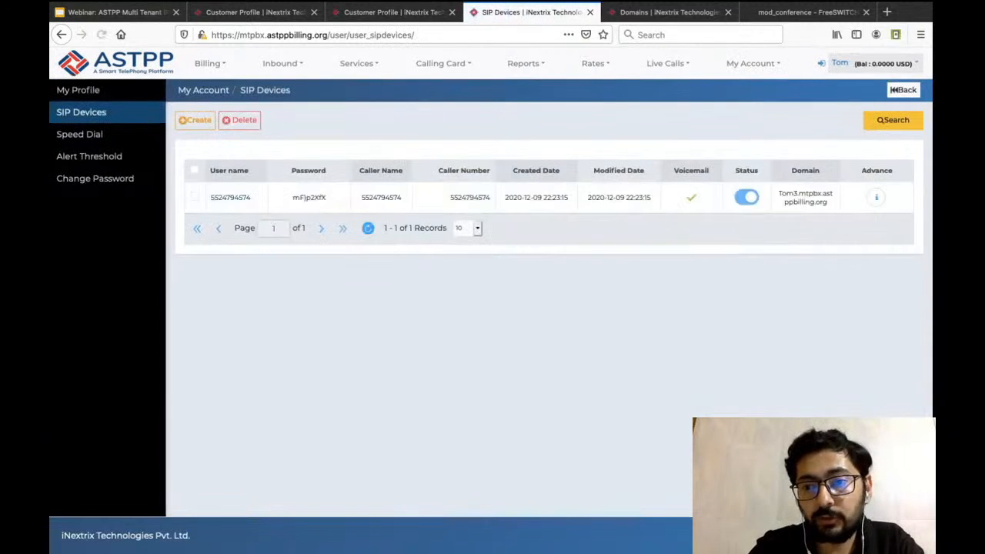
{"action": "triple_click", "coordinate": [811, 194]}
{"action": "left_click", "coordinate": [811, 197]}
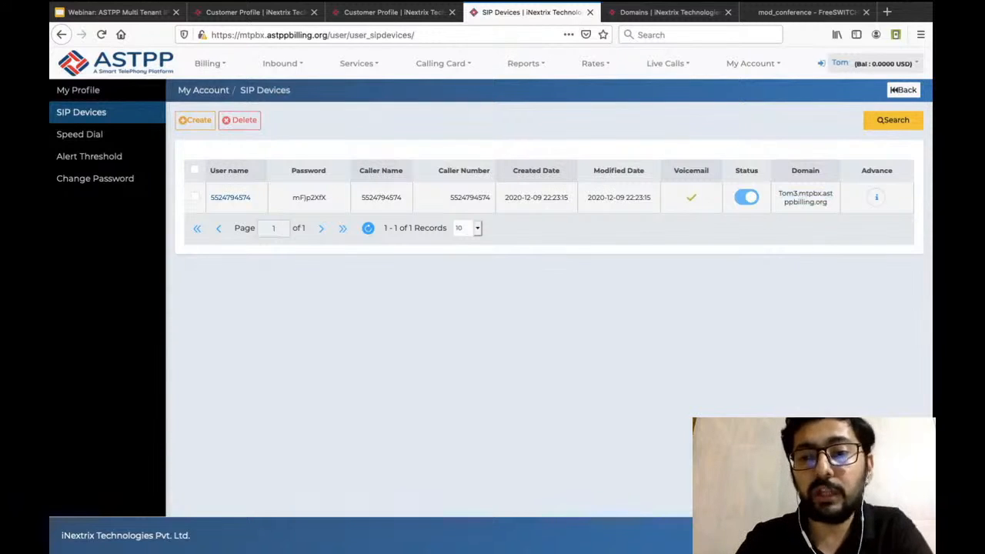
{"action": "triple_click", "coordinate": [803, 201]}
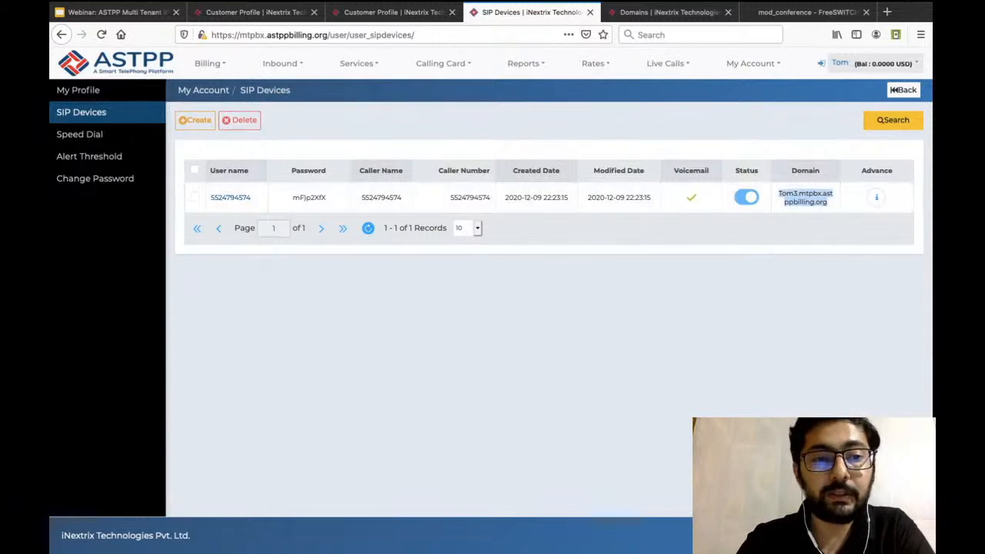
{"action": "left_click_drag", "start_coordinate": [258, 198], "coordinate": [209, 198]}
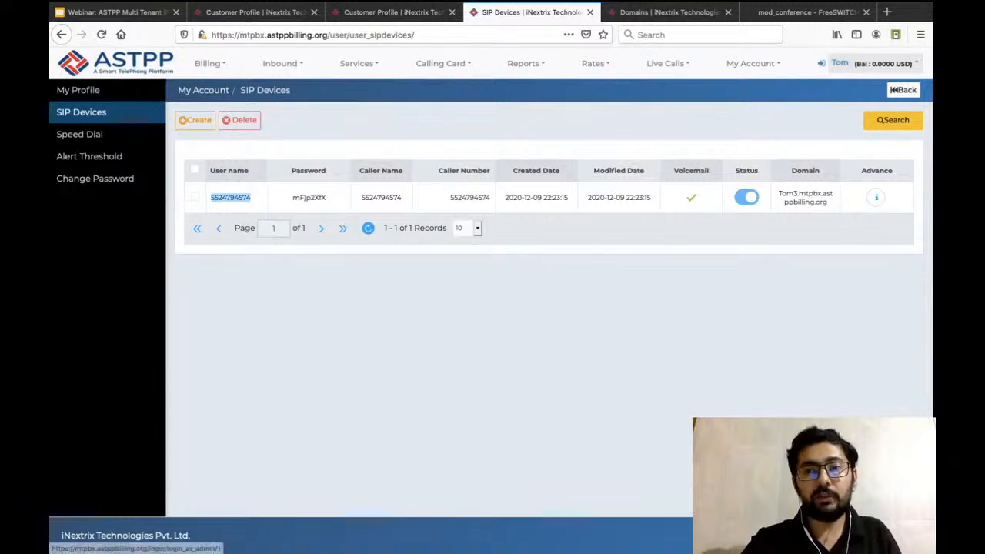
Return to the administrator account and open the TetstMTPBX customer's profile from the Customers list.
{"action": "left_click", "coordinate": [821, 63]}
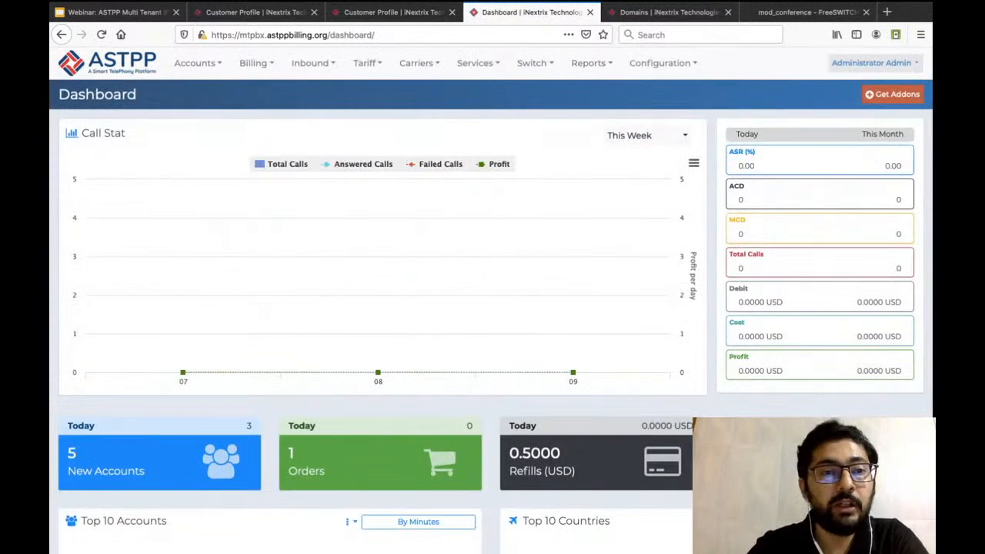
{"action": "left_click", "coordinate": [197, 63]}
{"action": "mouse_move", "coordinate": [223, 87]}
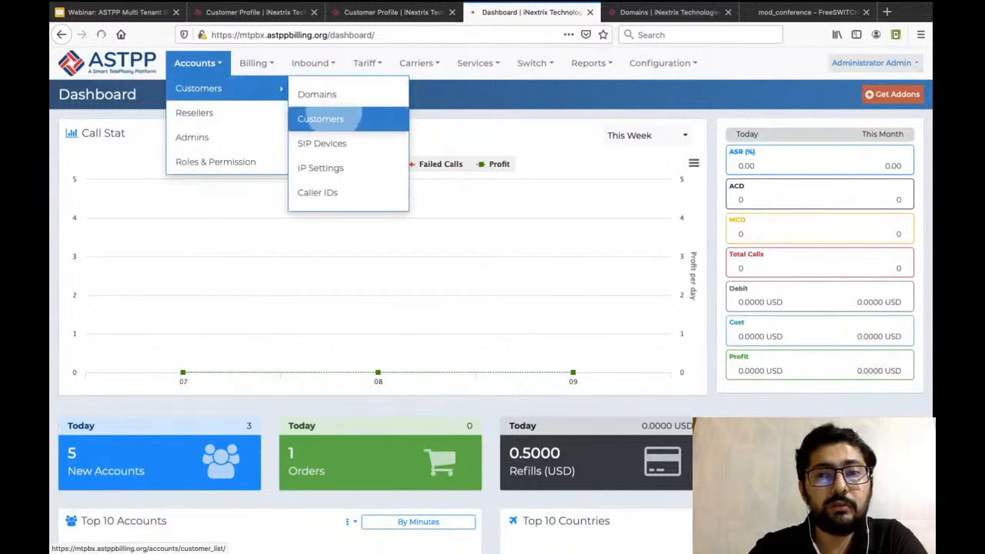
{"action": "left_click", "coordinate": [320, 118]}
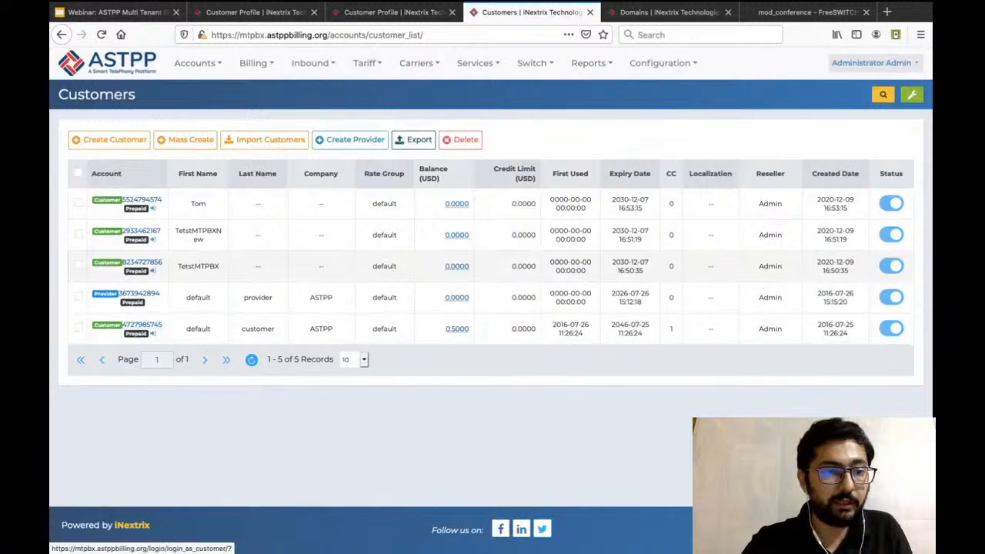
{"action": "left_click", "coordinate": [143, 262]}
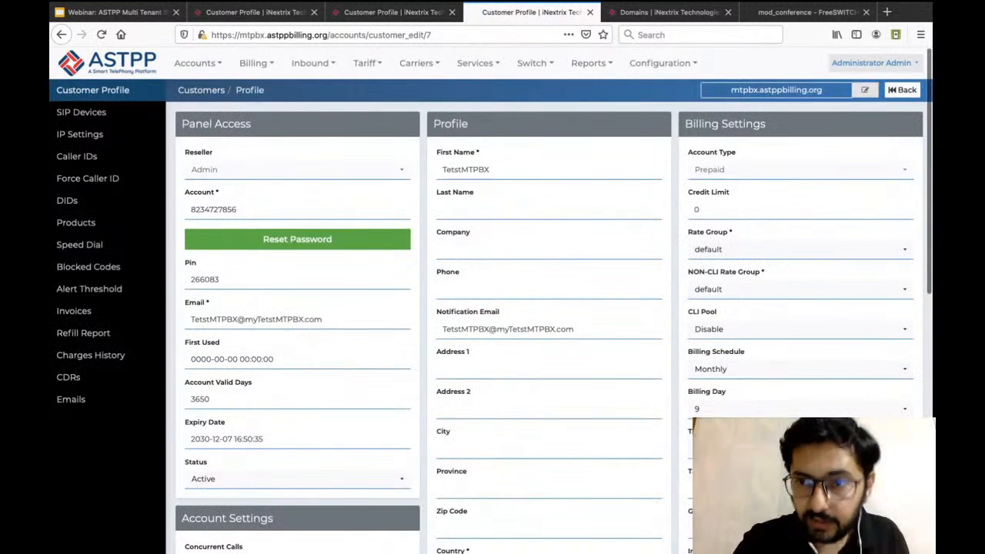
Set the TetstMTPBX customer's domain to Whateverthedomain.my.site and save it.
{"action": "left_click", "coordinate": [865, 89]}
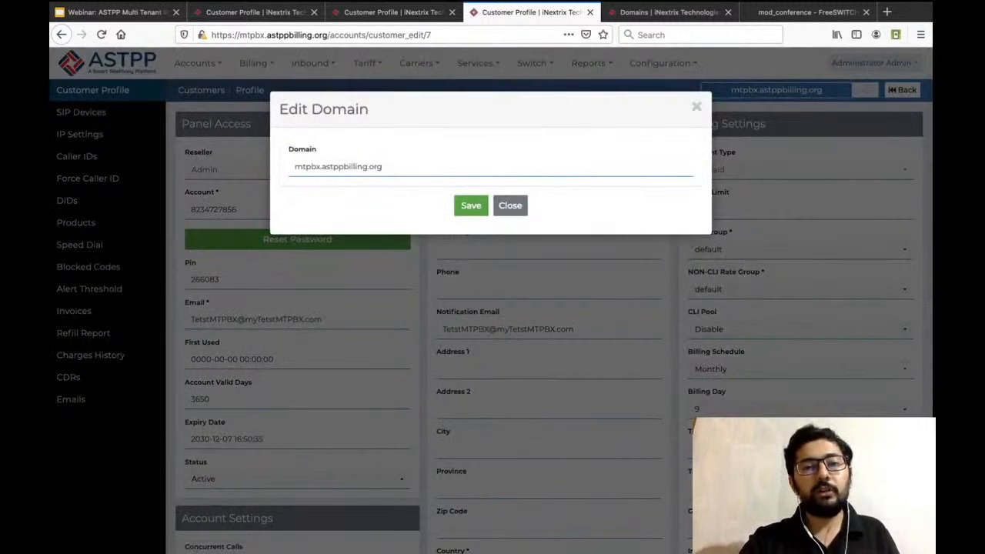
{"action": "triple_click", "coordinate": [339, 167]}
{"action": "type", "text": "What"}
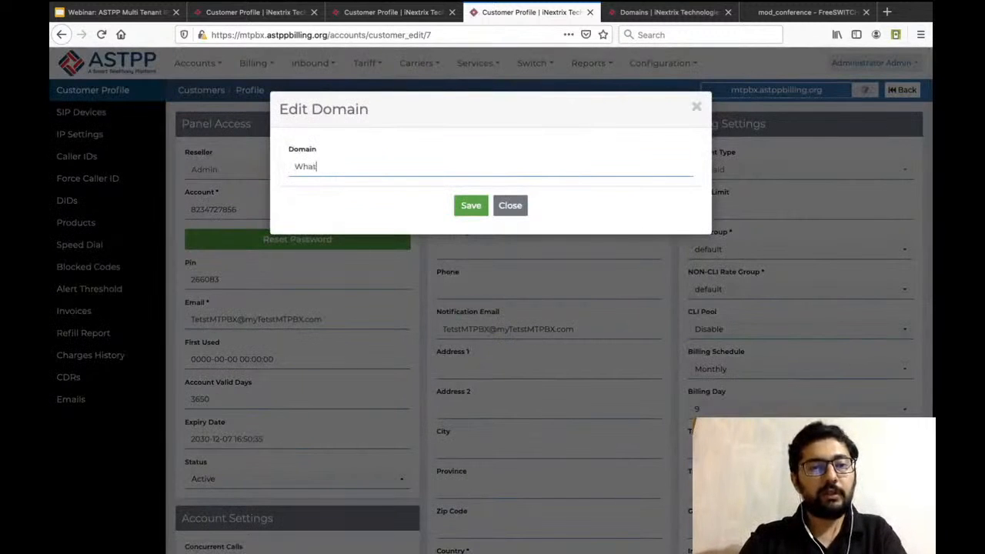
{"action": "type", "text": "everthedoma"}
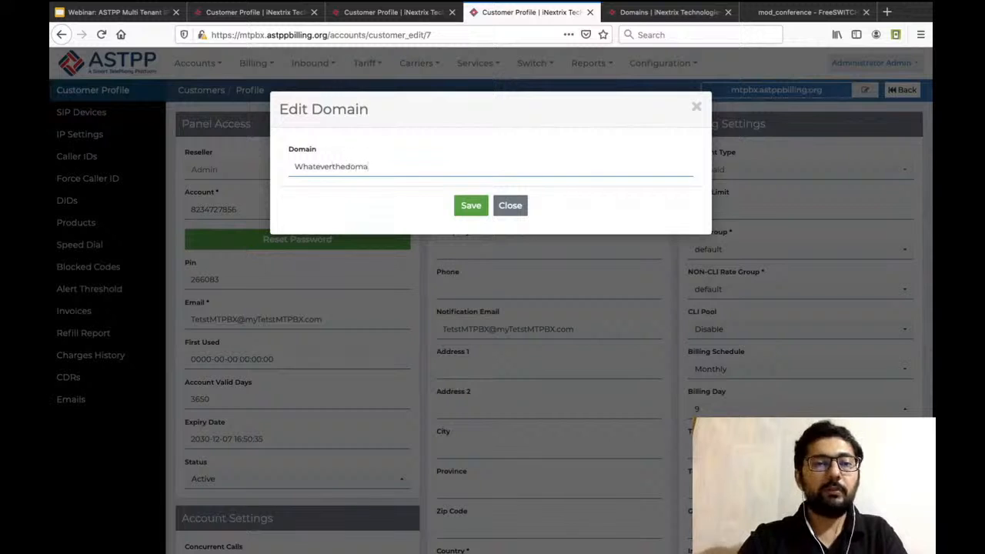
{"action": "type", "text": "in.my.site"}
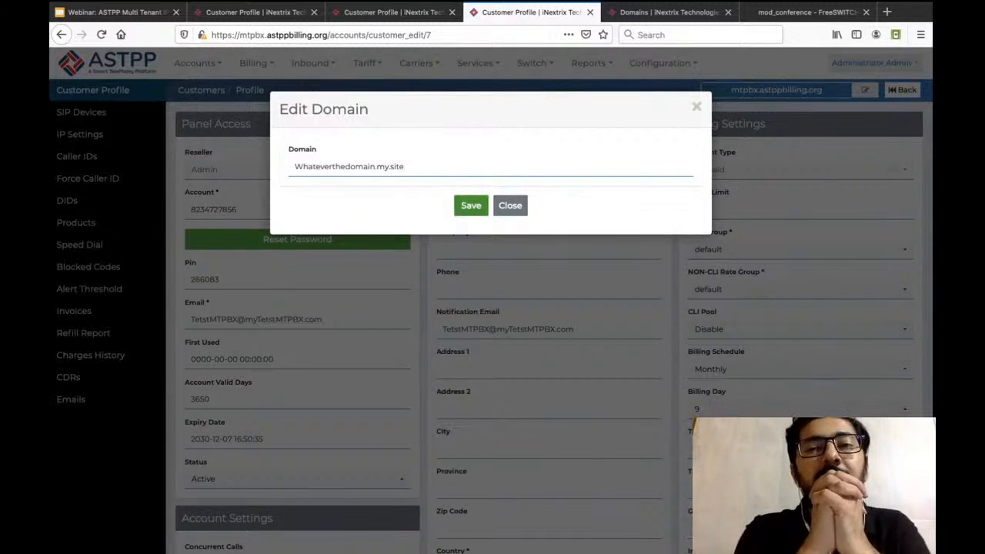
{"action": "left_click", "coordinate": [471, 206]}
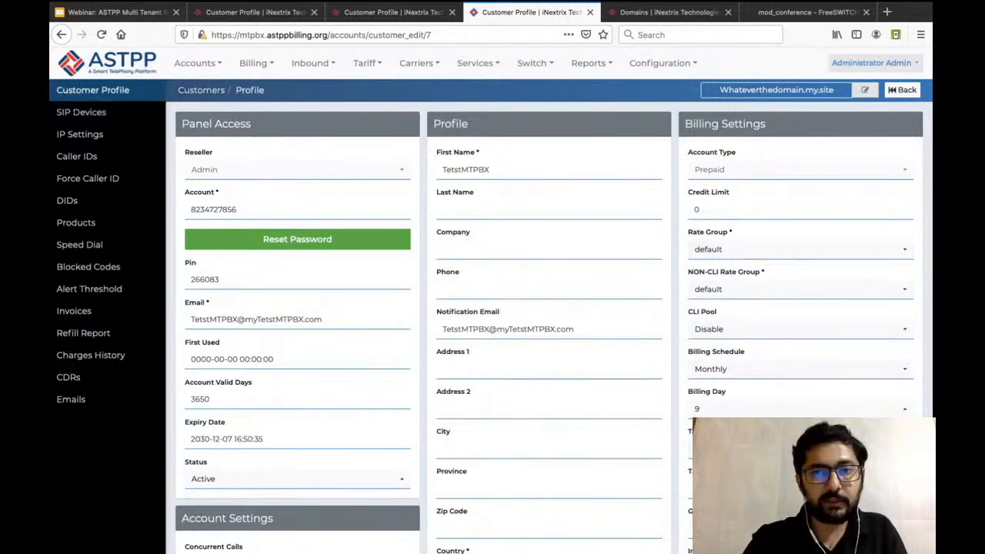
Log in as the TetstMTPBX customer from the Customers list and inspect the SIP device's domain and user name in the customer portal.
{"action": "left_click", "coordinate": [201, 90]}
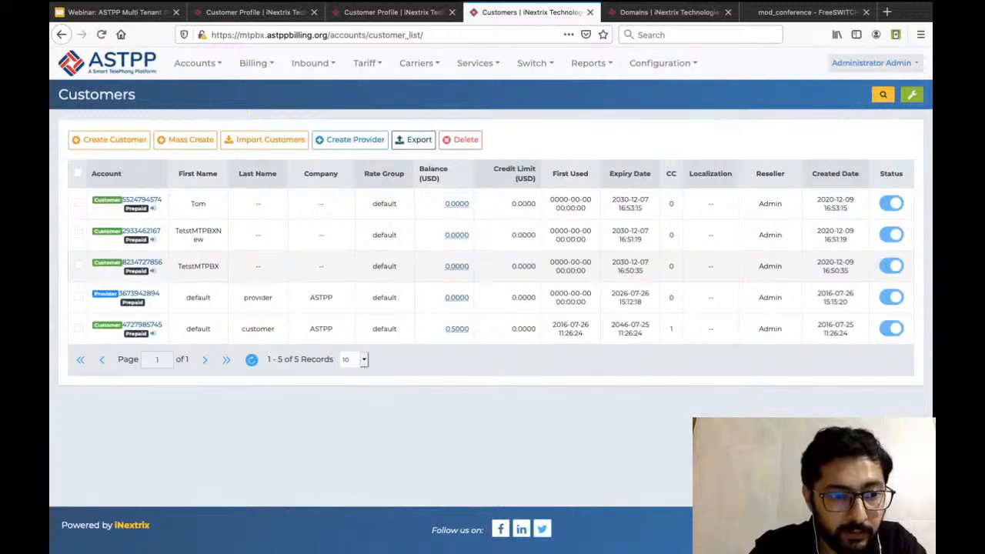
{"action": "left_click", "coordinate": [153, 271]}
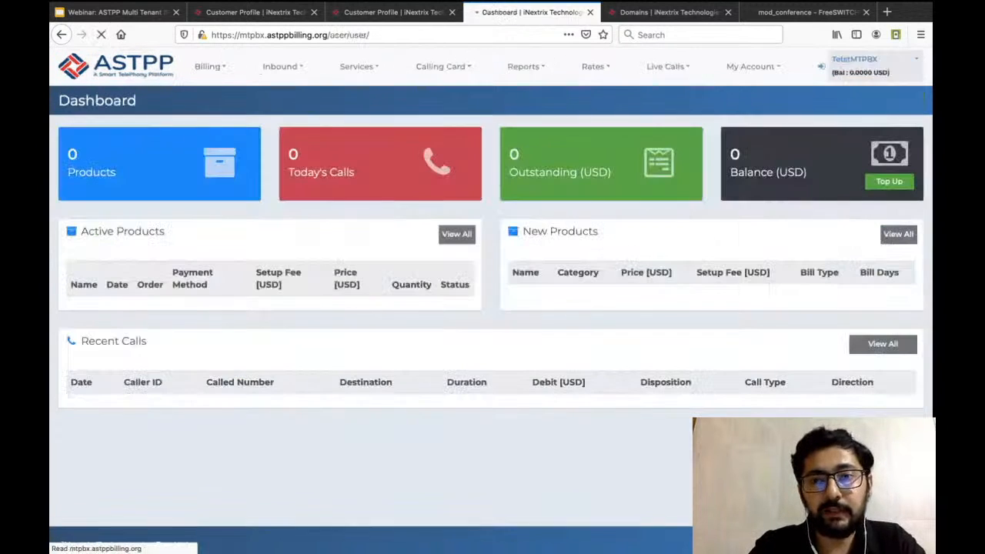
{"action": "mouse_move", "coordinate": [750, 68]}
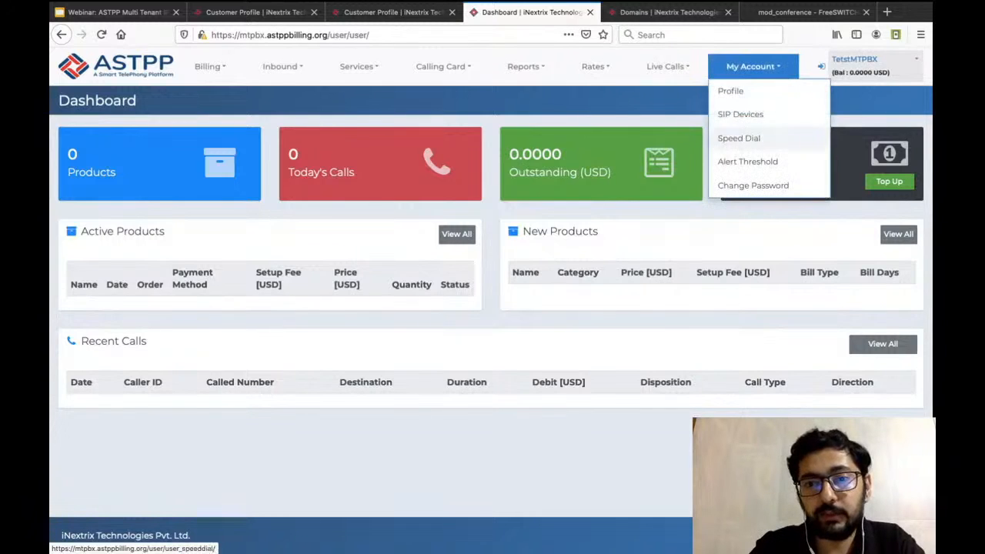
{"action": "left_click", "coordinate": [772, 114]}
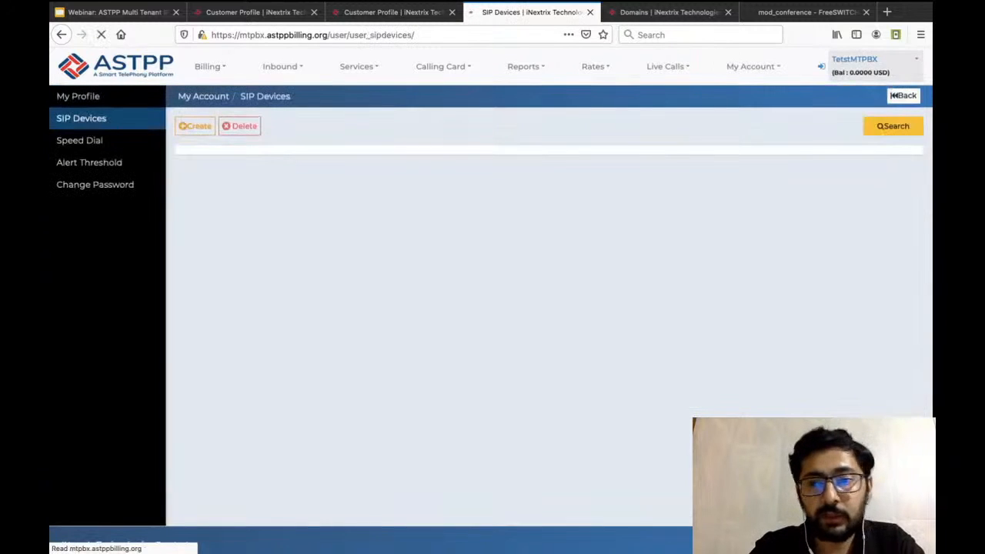
{"action": "left_click_drag", "start_coordinate": [779, 198], "coordinate": [828, 208]}
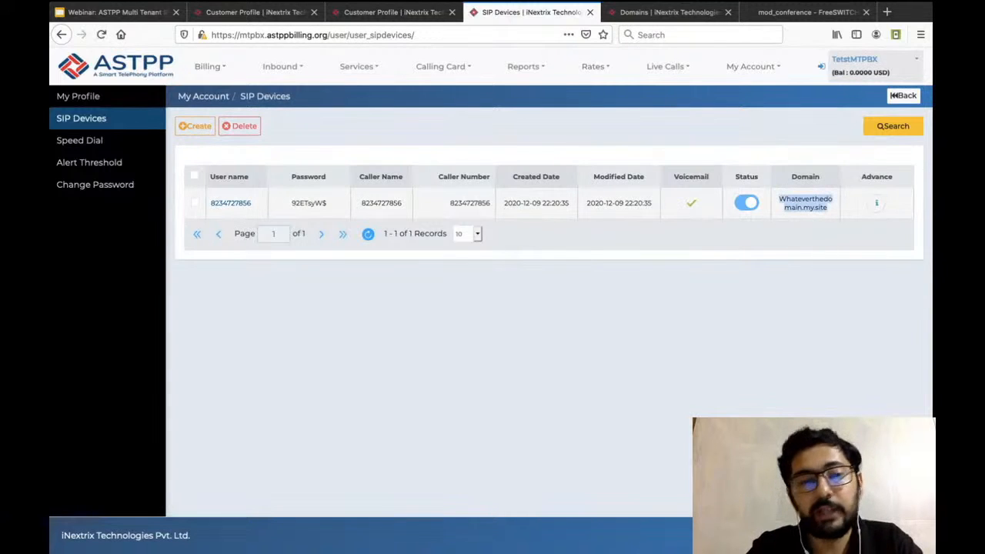
{"action": "left_click", "coordinate": [828, 209]}
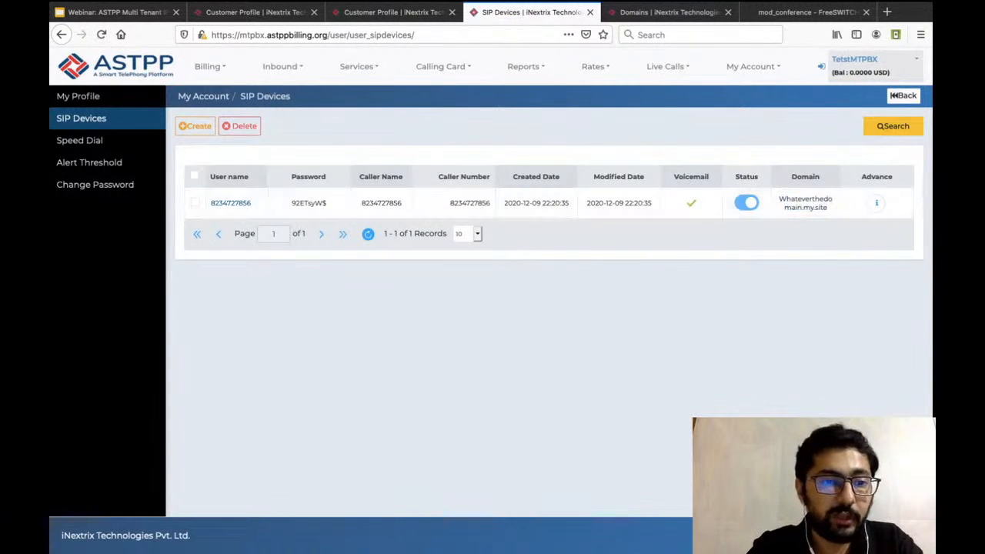
{"action": "left_click_drag", "start_coordinate": [210, 203], "coordinate": [252, 203]}
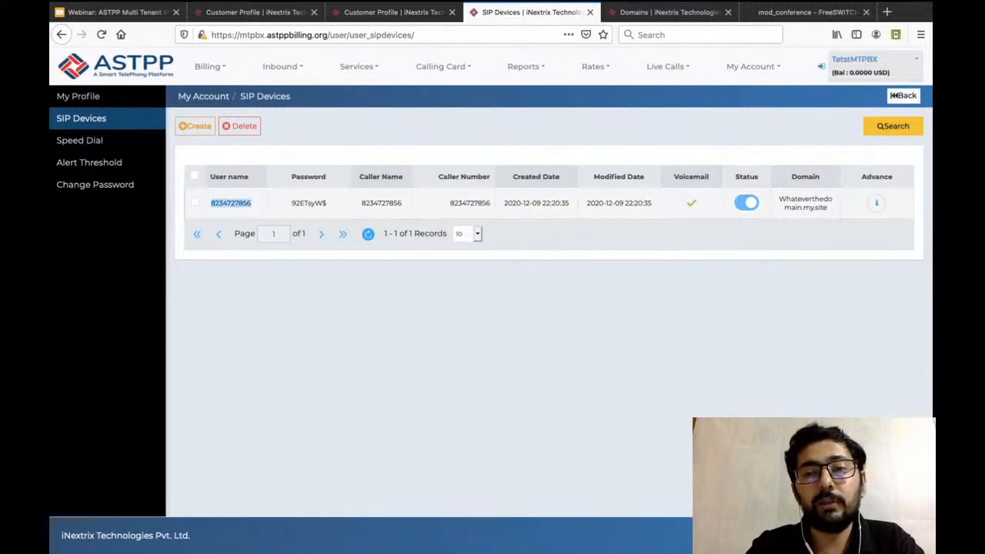
{"action": "left_click_drag", "start_coordinate": [779, 199], "coordinate": [829, 208]}
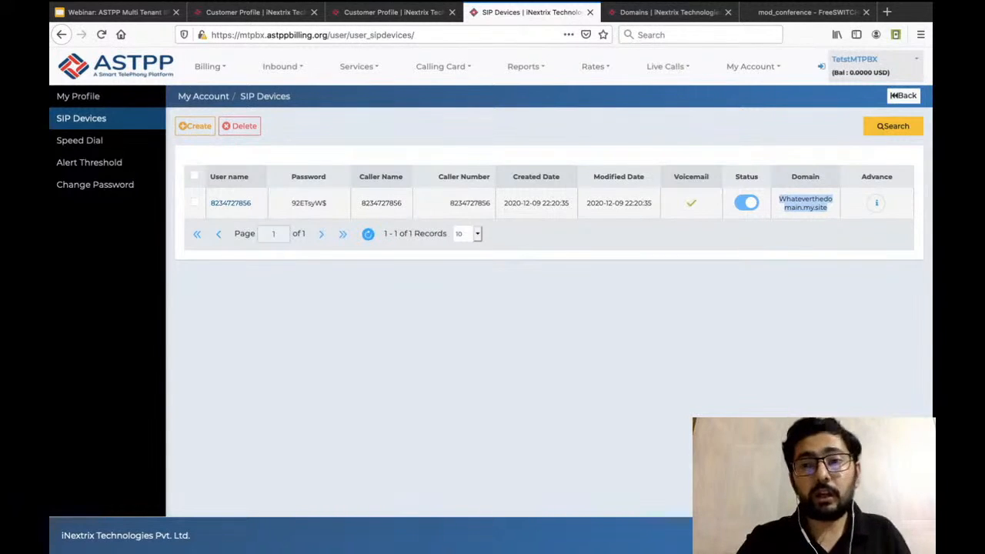
Return to the administrator account and open the Customers list.
{"action": "left_click", "coordinate": [822, 67]}
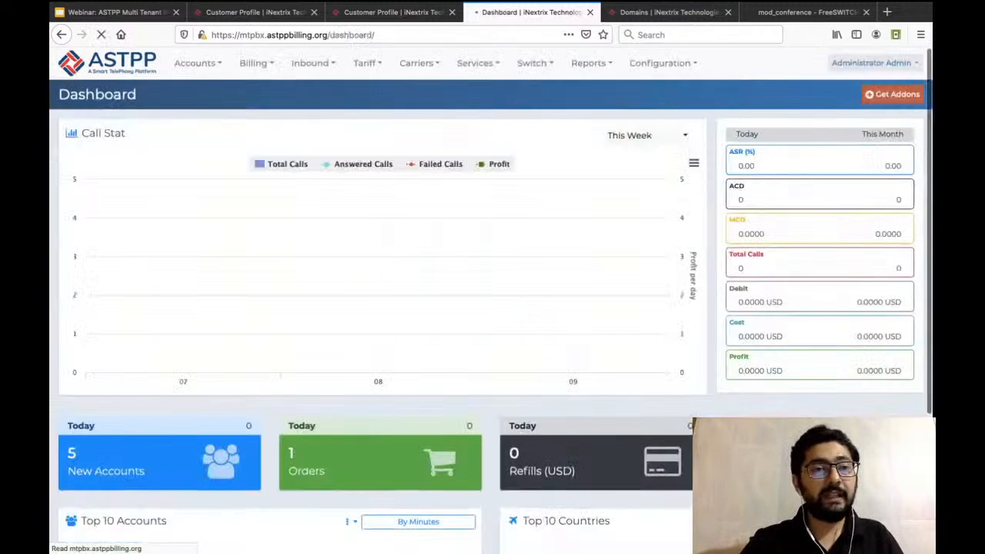
{"action": "mouse_move", "coordinate": [198, 63]}
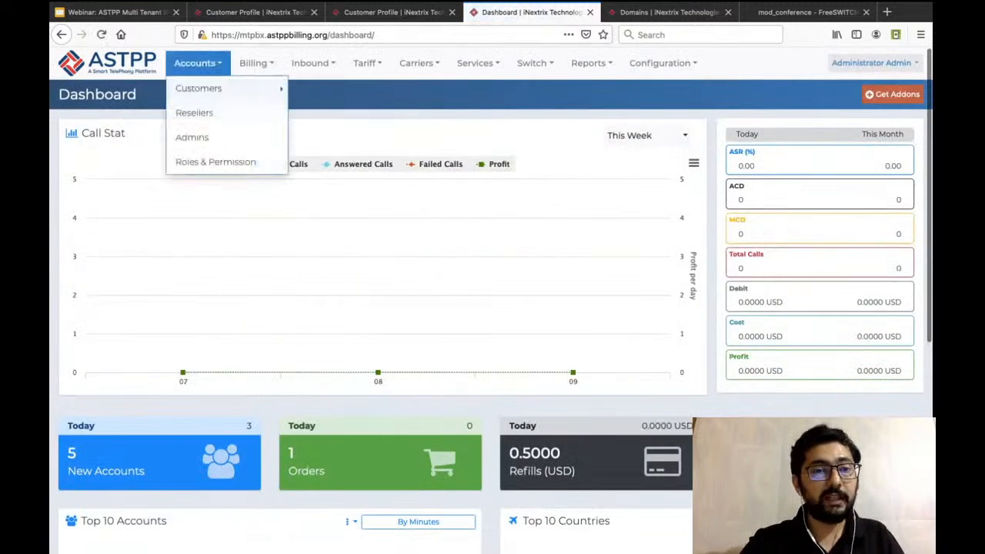
{"action": "mouse_move", "coordinate": [223, 89]}
{"action": "left_click", "coordinate": [320, 118]}
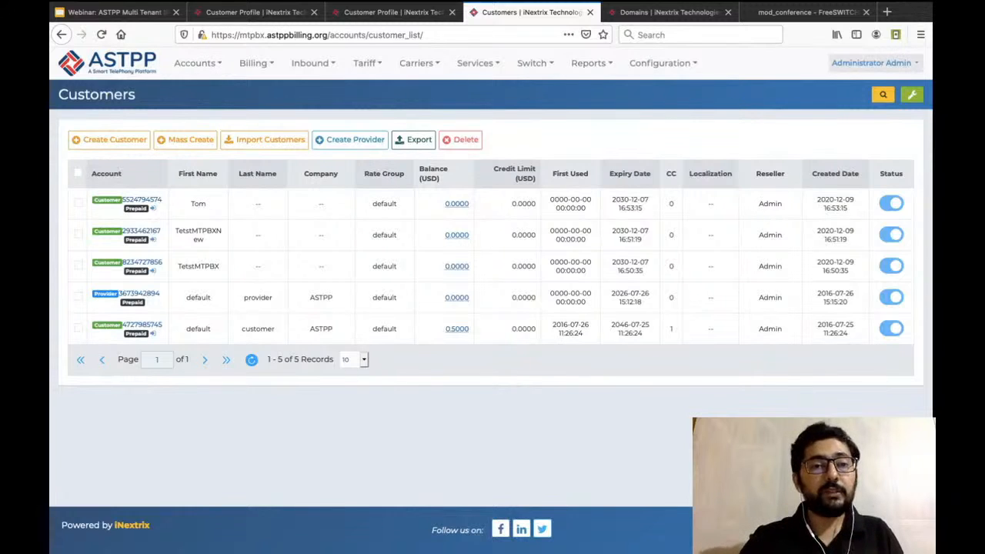
Start a new DID from the Inbound DIDs list, enter its number, and set the country to United Kingdom.
{"action": "mouse_move", "coordinate": [314, 63]}
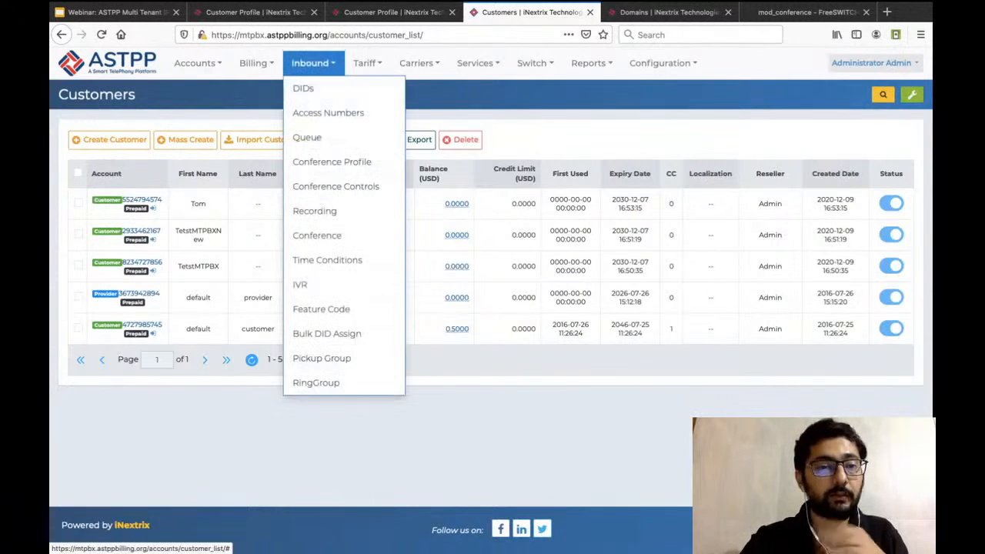
{"action": "left_click", "coordinate": [303, 88]}
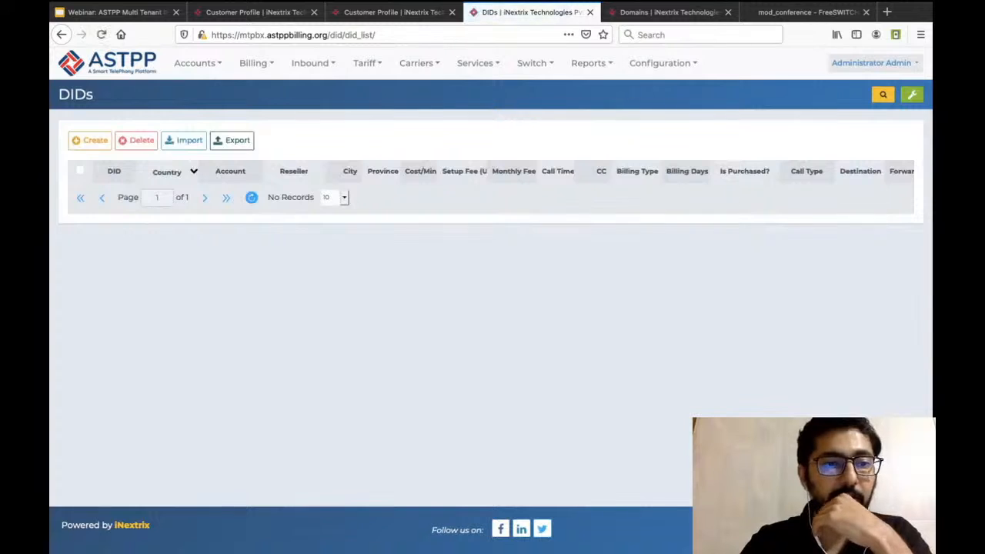
{"action": "left_click", "coordinate": [90, 139]}
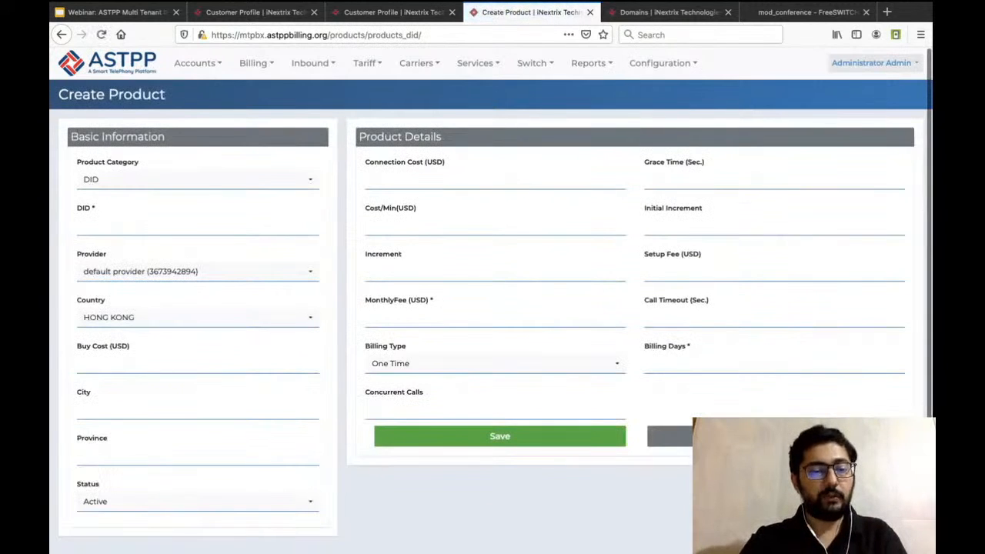
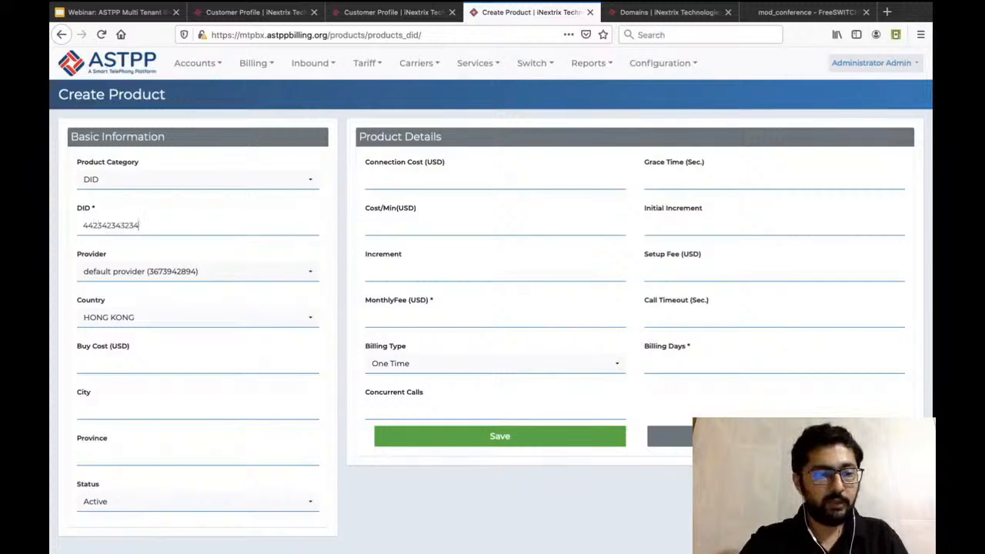
{"action": "left_click", "coordinate": [197, 317]}
{"action": "type", "text": "uni"}
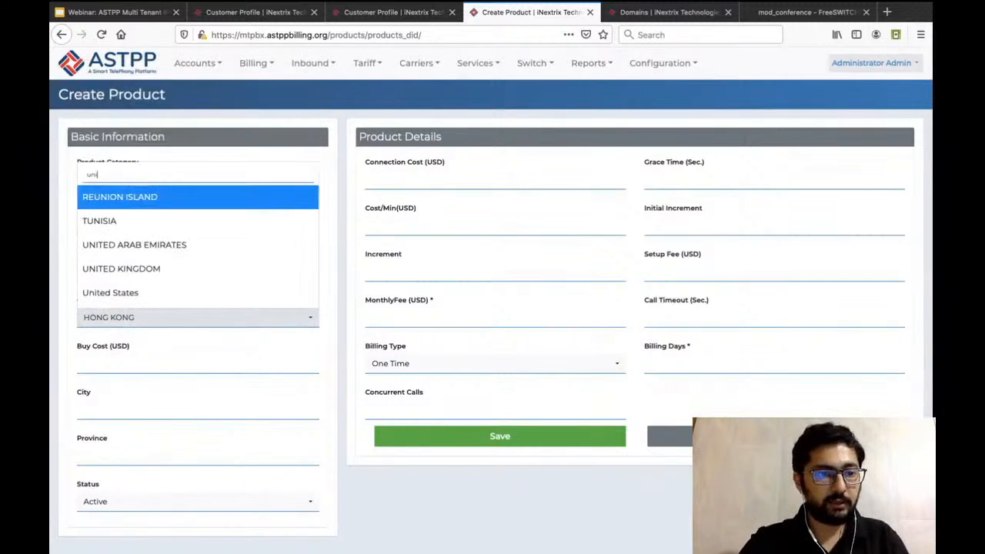
{"action": "type", "text": "te"}
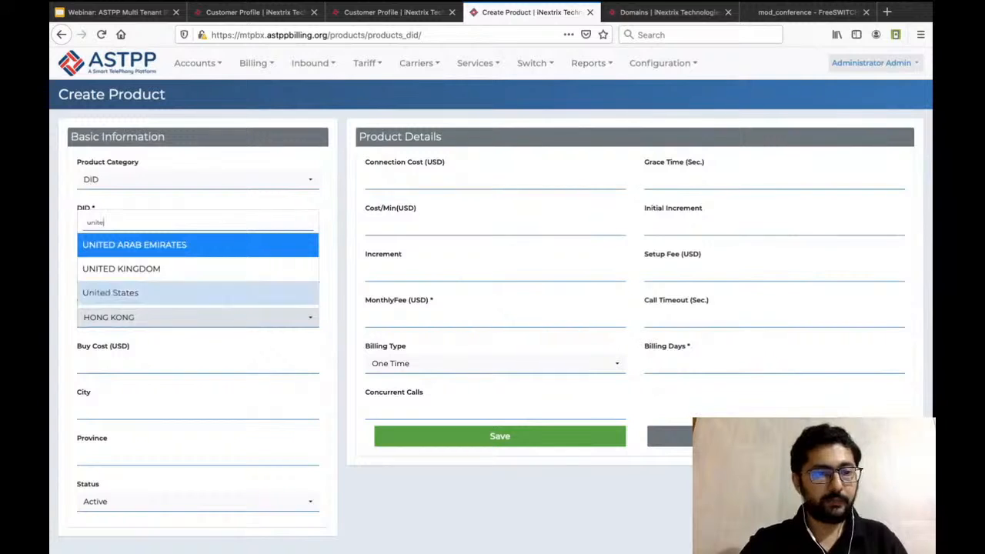
{"action": "left_click", "coordinate": [121, 269]}
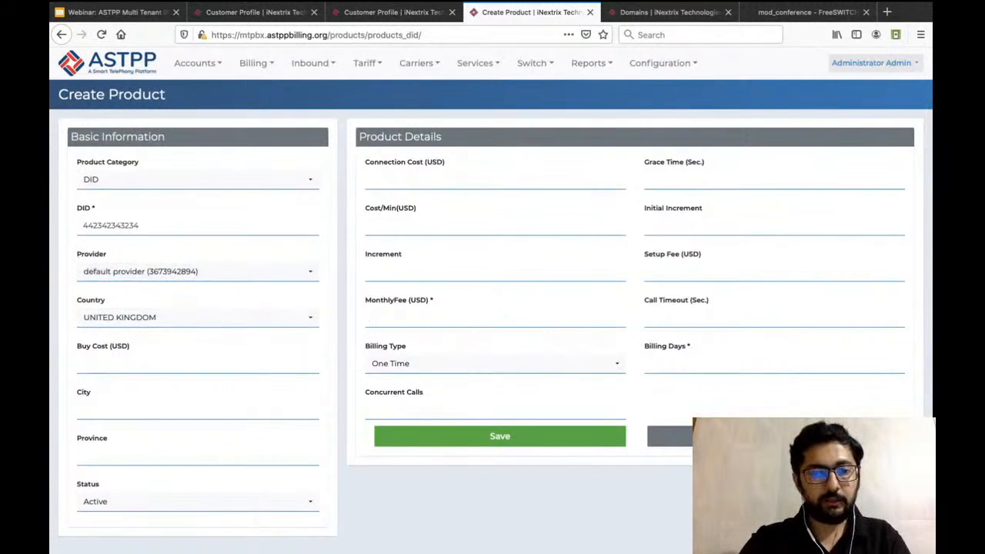
Set the new DID's monthly fee to 0 and billing days to 30, and save it.
{"action": "type", "text": "0"}
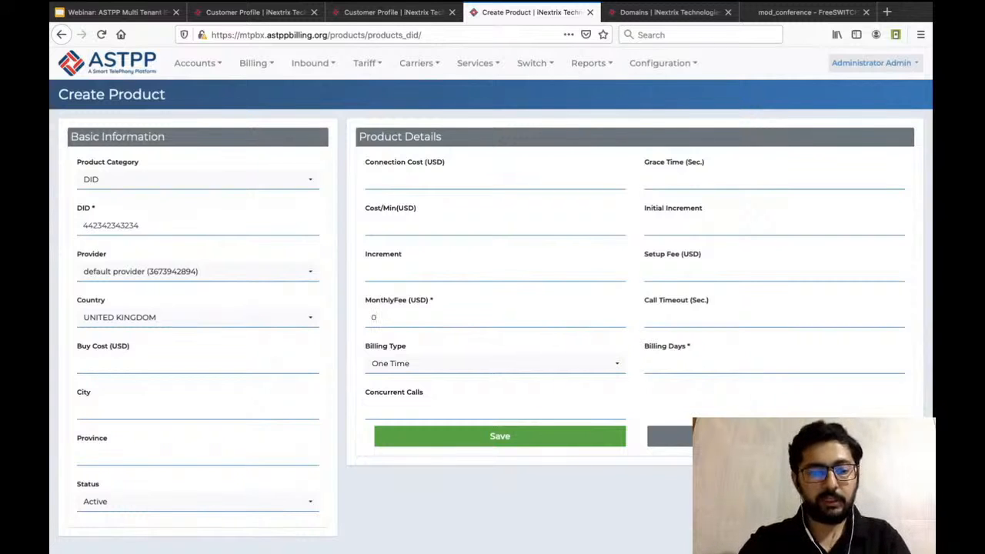
{"action": "left_click", "coordinate": [652, 363]}
{"action": "type", "text": "30"}
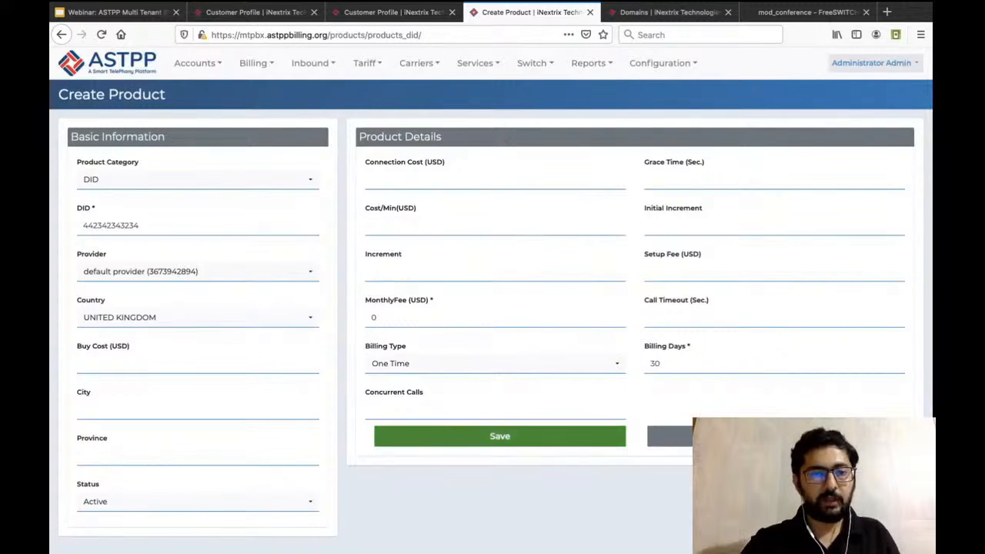
{"action": "left_click", "coordinate": [435, 437]}
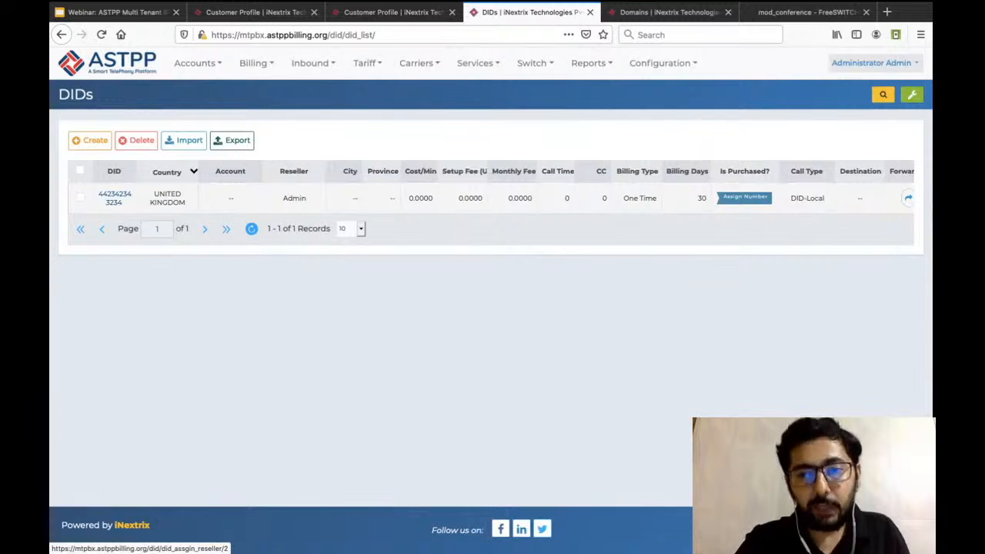
View the accounts offered for assigning the new DID, and close the assignment dialog without choosing one.
{"action": "left_click", "coordinate": [745, 197]}
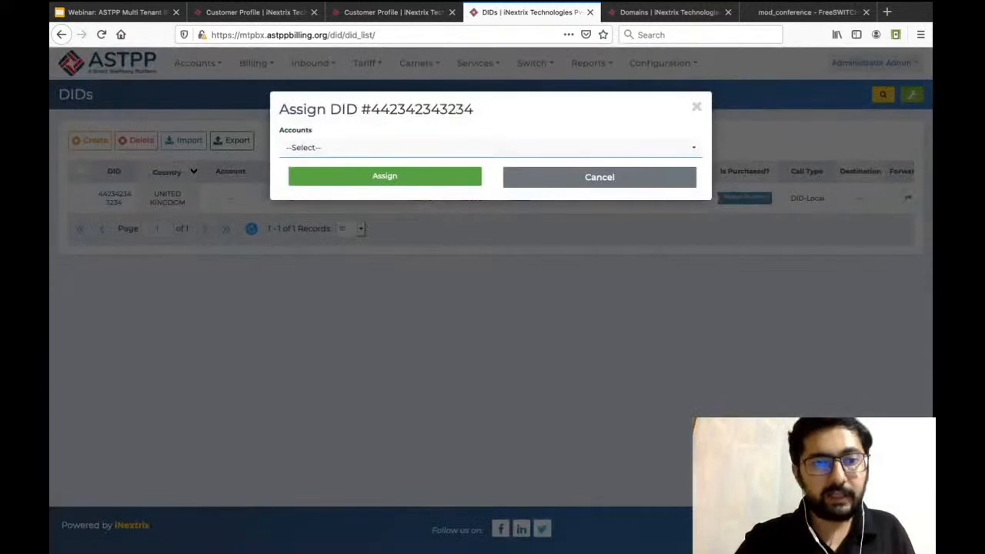
{"action": "left_click", "coordinate": [490, 148]}
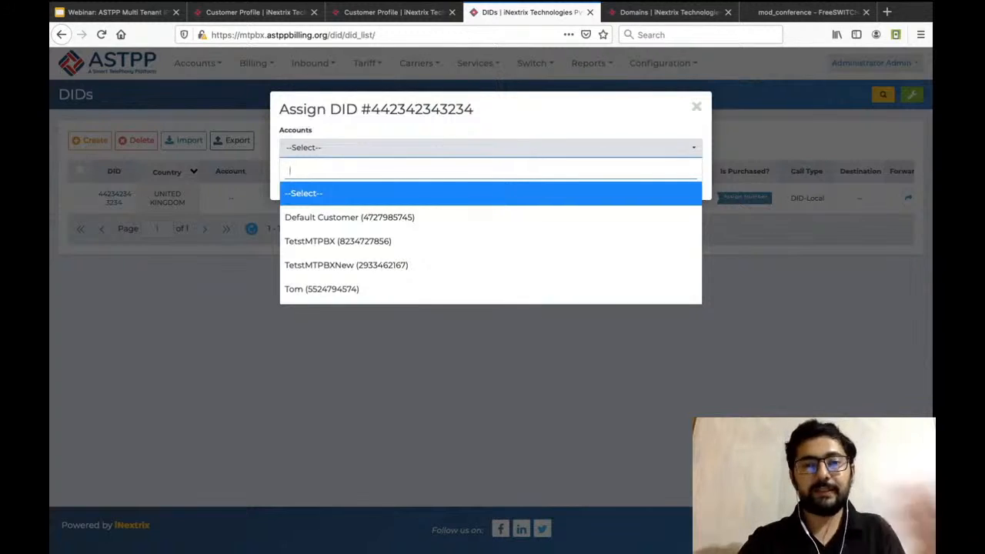
{"action": "key", "text": "Escape"}
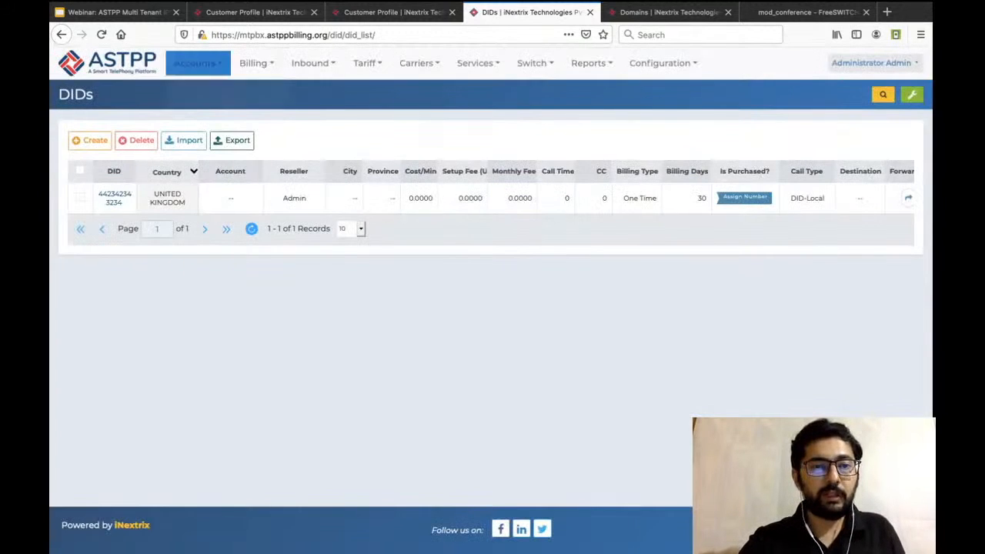
Log in as the default customer from the Customers list.
{"action": "mouse_move", "coordinate": [198, 63]}
{"action": "mouse_move", "coordinate": [199, 89]}
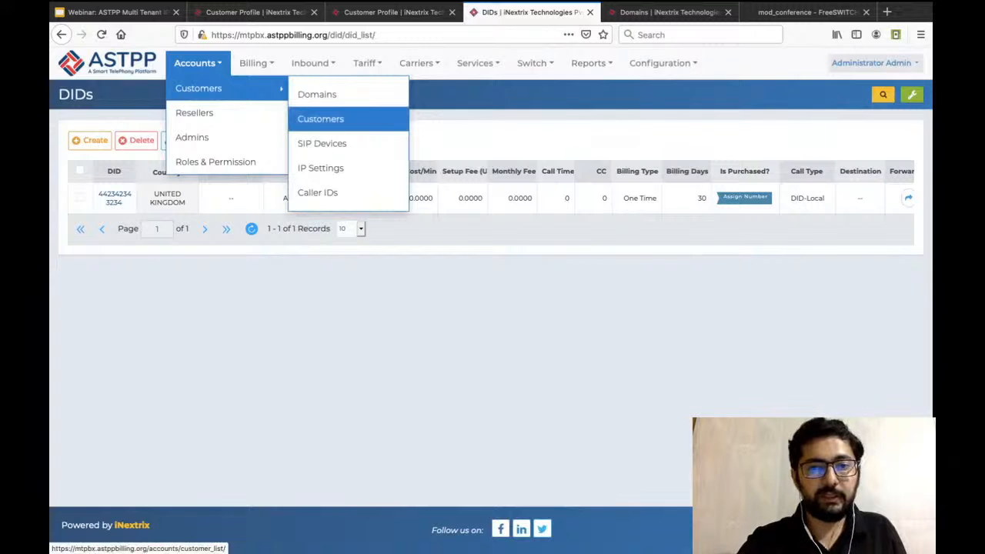
{"action": "left_click", "coordinate": [320, 119]}
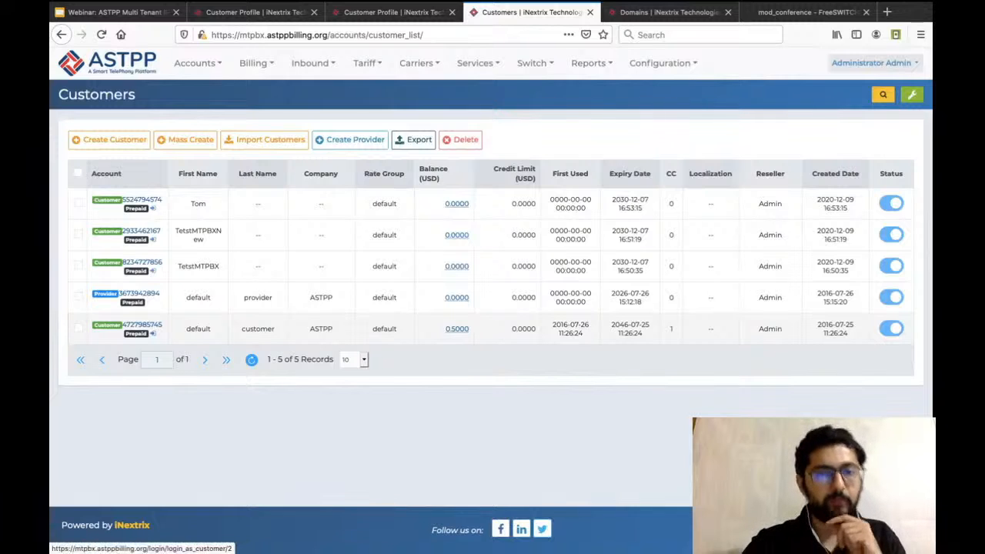
{"action": "left_click", "coordinate": [152, 333]}
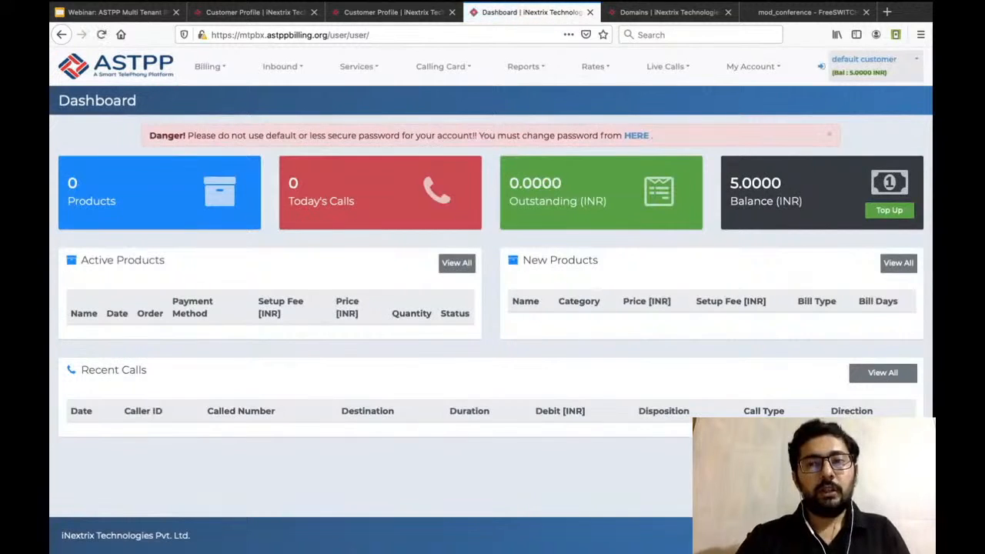
Open the purchase form on the customer's inbound DIDs page and set the country to United Kingdom.
{"action": "left_click", "coordinate": [282, 66]}
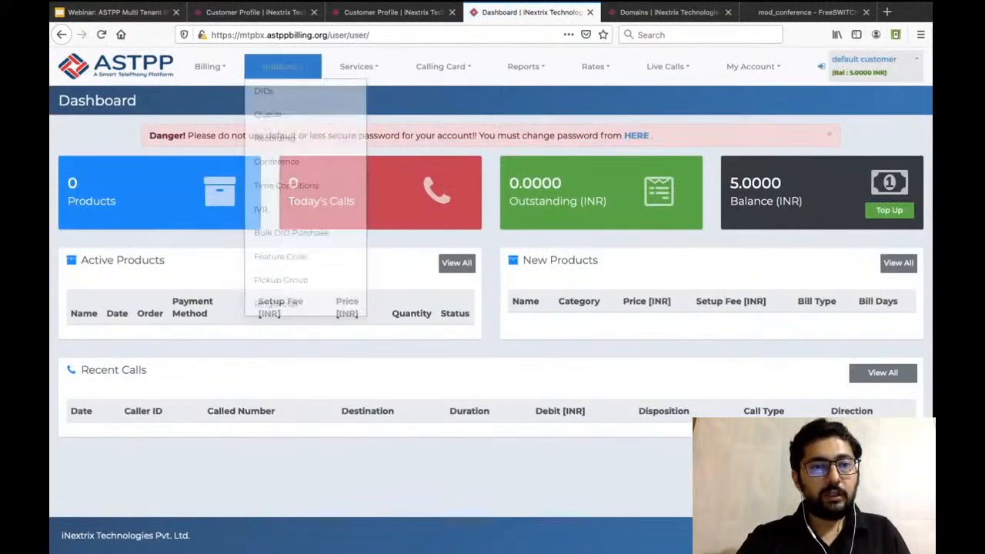
{"action": "left_click", "coordinate": [263, 91]}
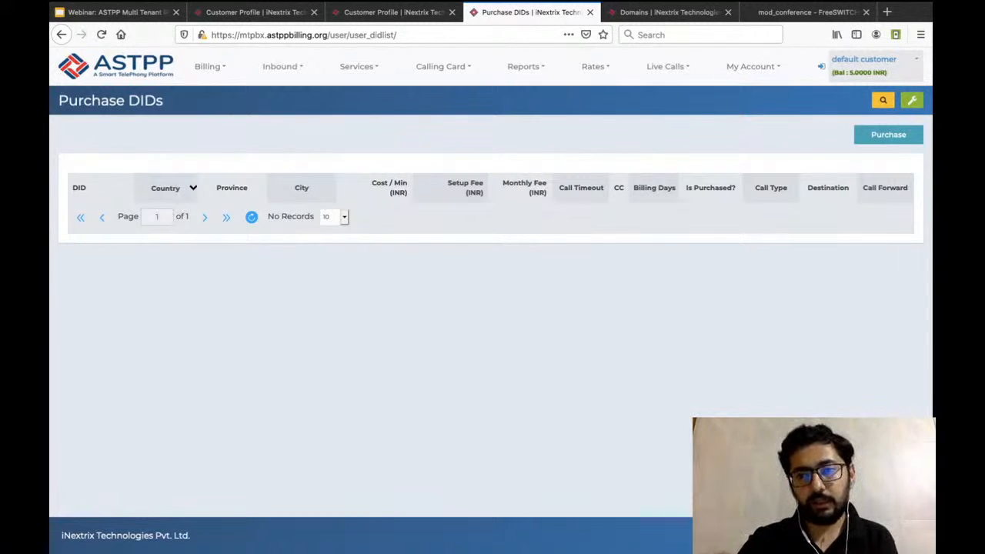
{"action": "left_click", "coordinate": [888, 135]}
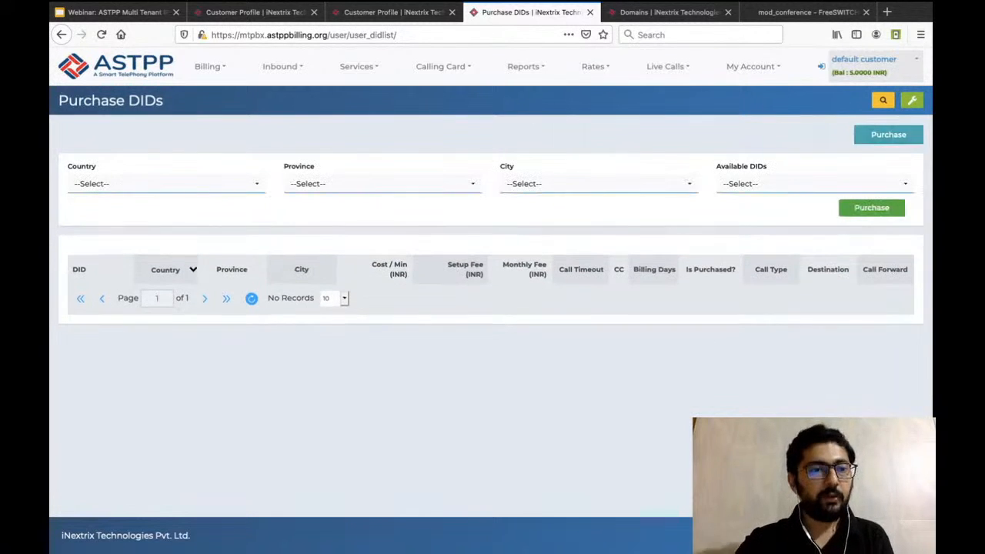
{"action": "left_click", "coordinate": [166, 184]}
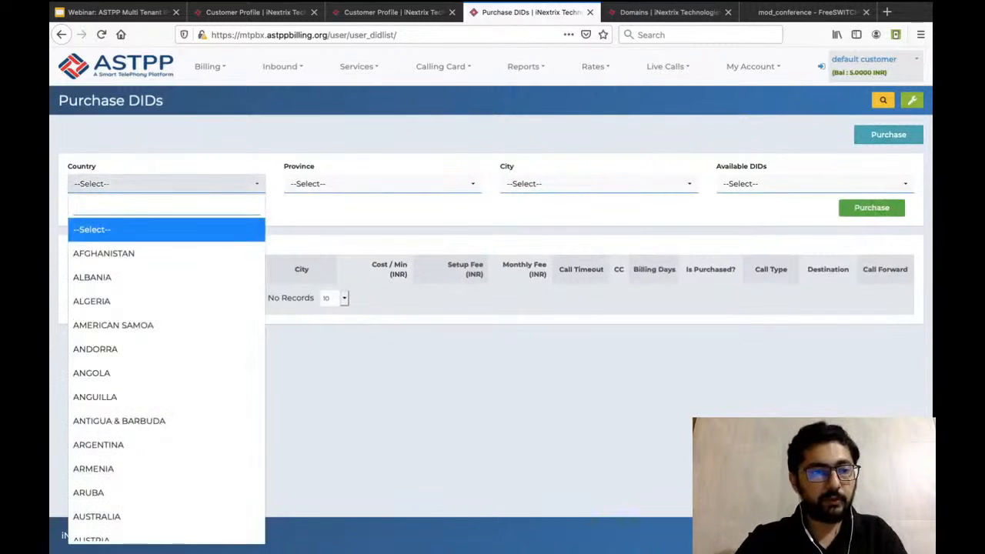
{"action": "type", "text": "uni"}
{"action": "key", "text": "Down"}
{"action": "key", "text": "Down"}
{"action": "key", "text": "Down"}
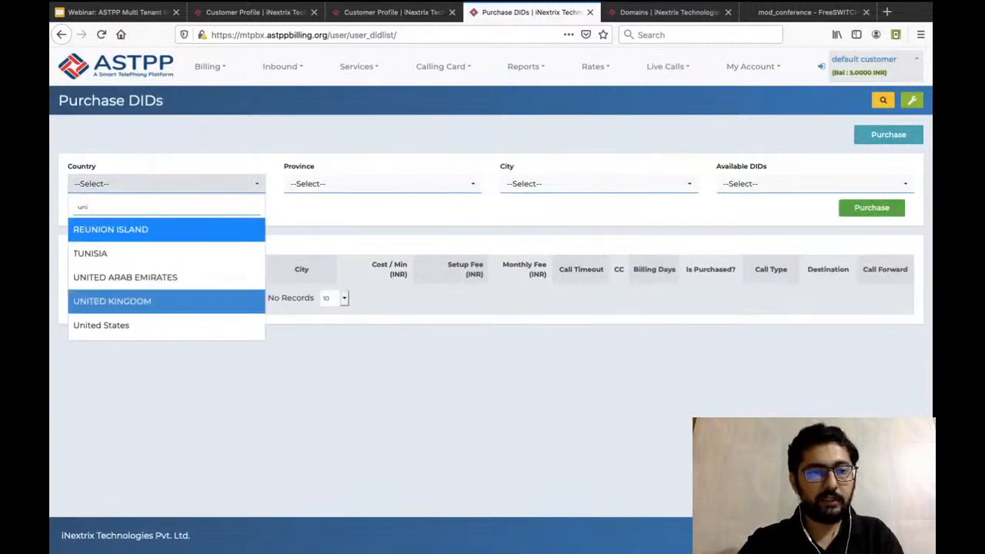
{"action": "key", "text": "Return"}
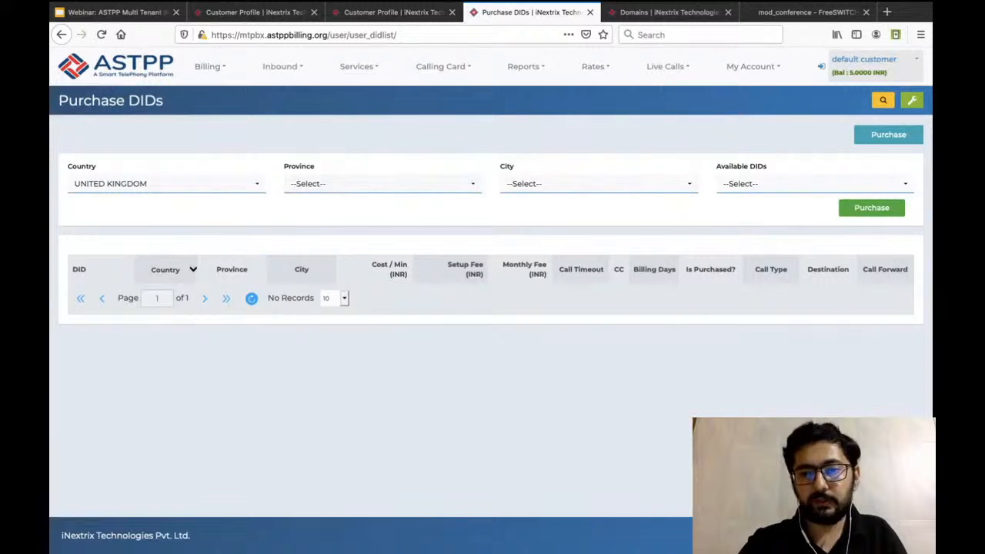
Select the available United Kingdom DID with zero setup and monthly fees, and purchase it.
{"action": "left_click", "coordinate": [815, 184]}
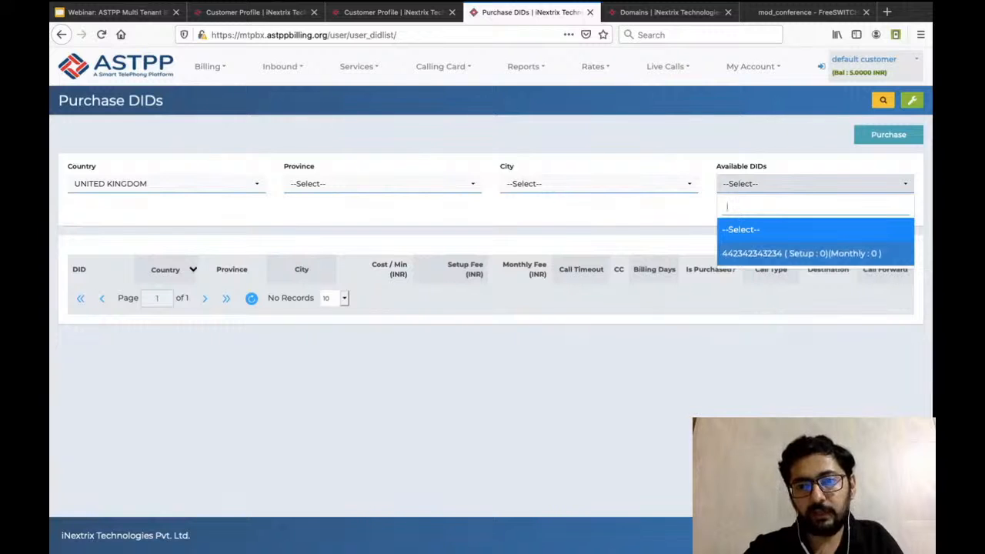
{"action": "left_click", "coordinate": [800, 253]}
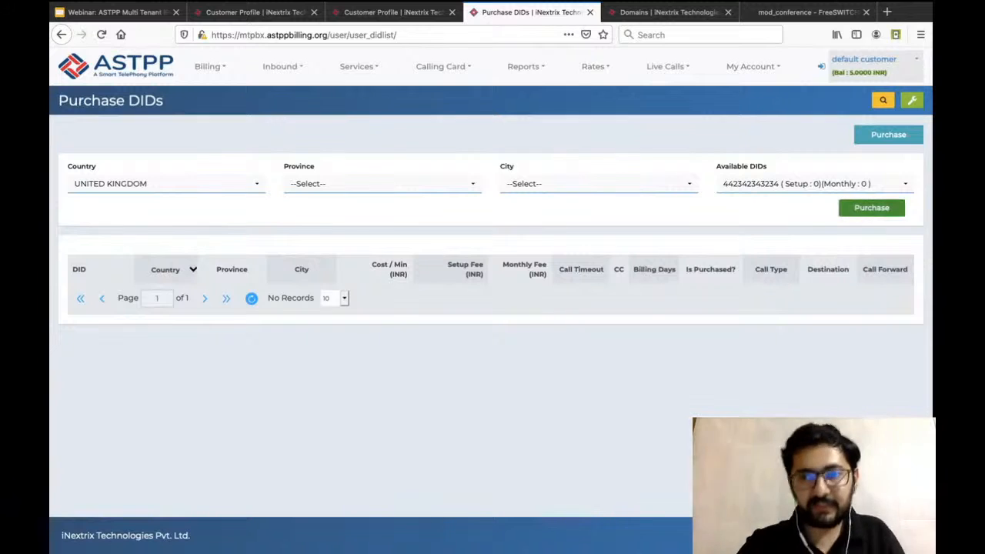
{"action": "left_click", "coordinate": [871, 207]}
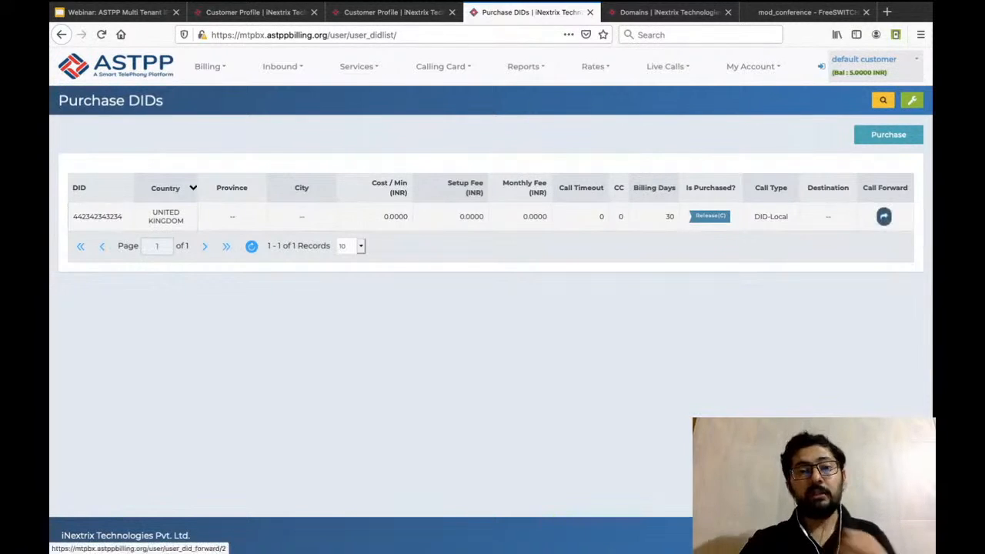
Open the purchased DID's call forwarding settings and view the destinations offered for the Ring Group call type.
{"action": "left_click", "coordinate": [884, 217]}
{"action": "left_click", "coordinate": [458, 165]}
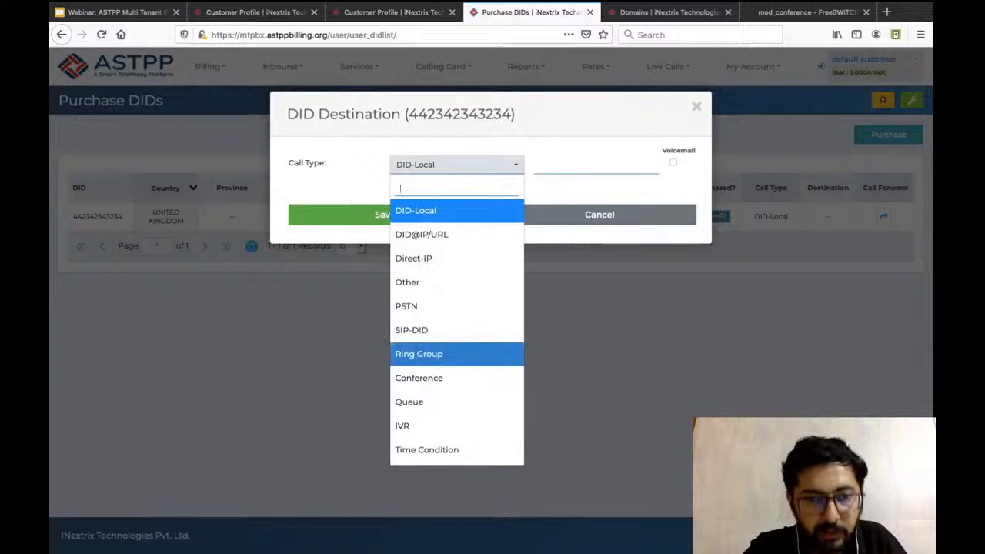
{"action": "left_click", "coordinate": [457, 354]}
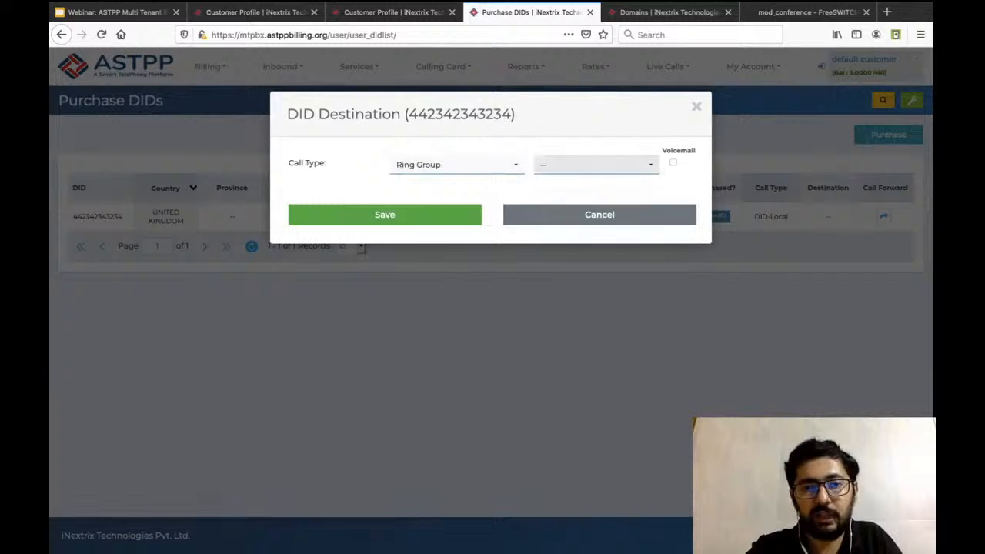
{"action": "left_click", "coordinate": [596, 165]}
{"action": "left_click", "coordinate": [597, 165]}
{"action": "left_click", "coordinate": [596, 165]}
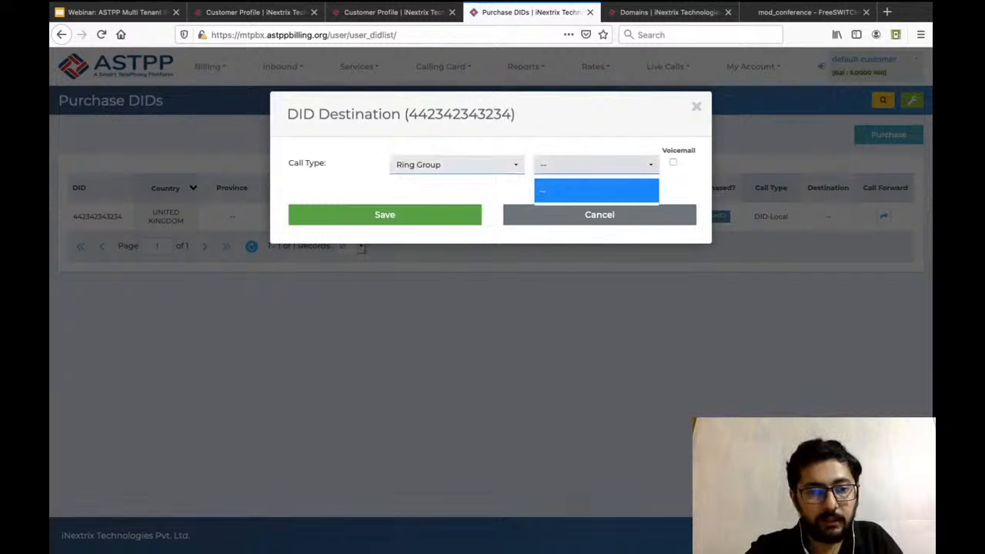
View the destinations offered for the Conference call type, and close the DID destination dialog without saving.
{"action": "left_click", "coordinate": [457, 165]}
{"action": "left_click", "coordinate": [457, 378]}
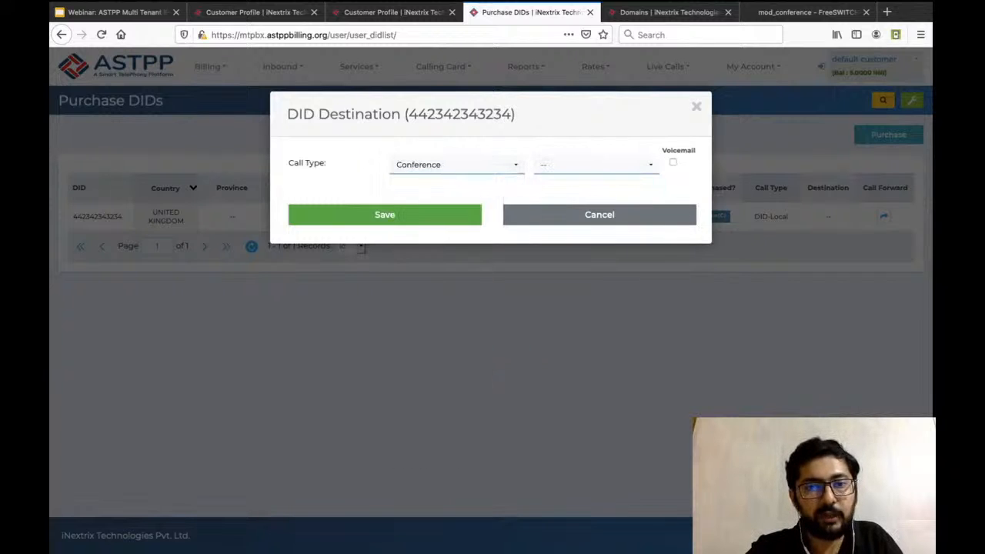
{"action": "left_click", "coordinate": [596, 165]}
{"action": "left_click", "coordinate": [597, 165]}
{"action": "left_click", "coordinate": [597, 165]}
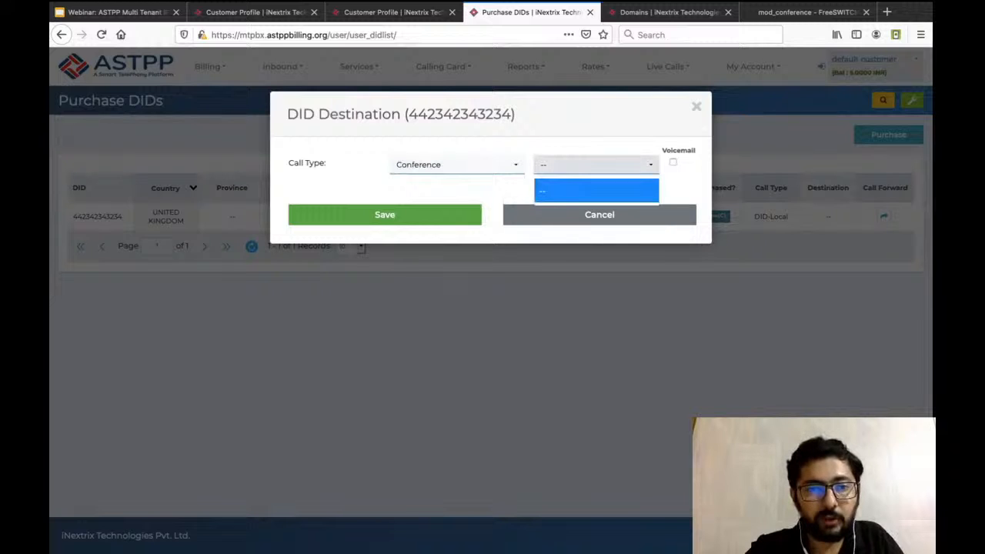
{"action": "key", "text": "Escape"}
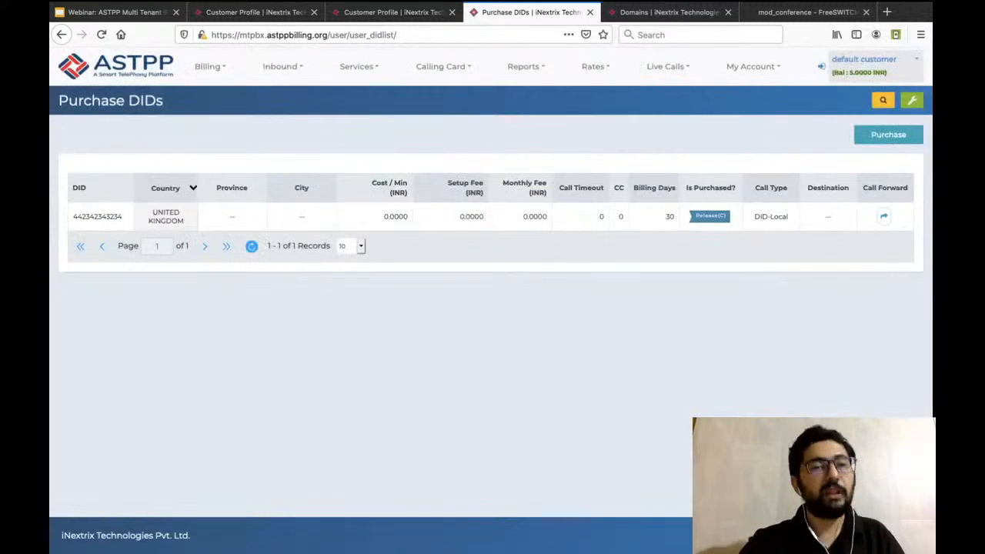
Start a new inbound time condition and name it OfficeHours.
{"action": "mouse_move", "coordinate": [282, 67]}
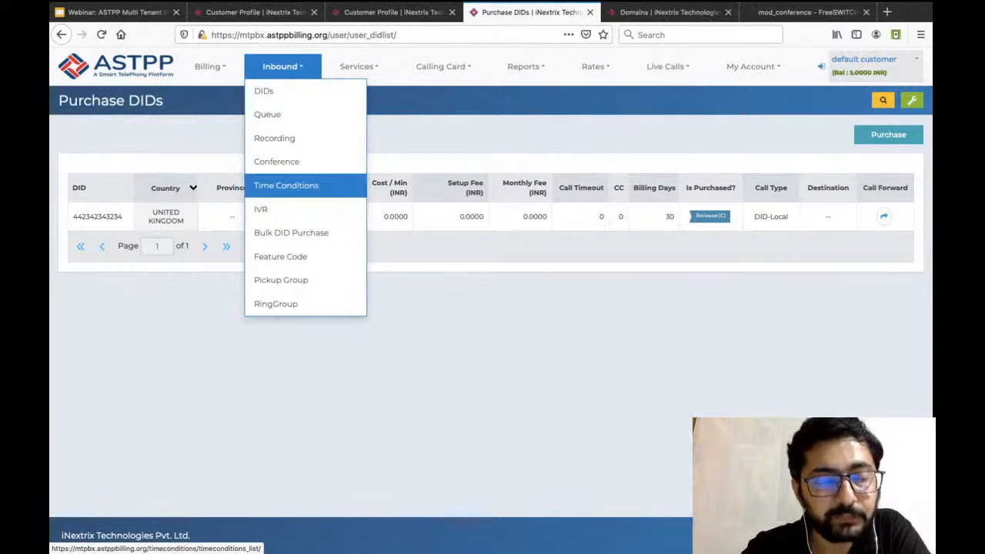
{"action": "left_click", "coordinate": [286, 185]}
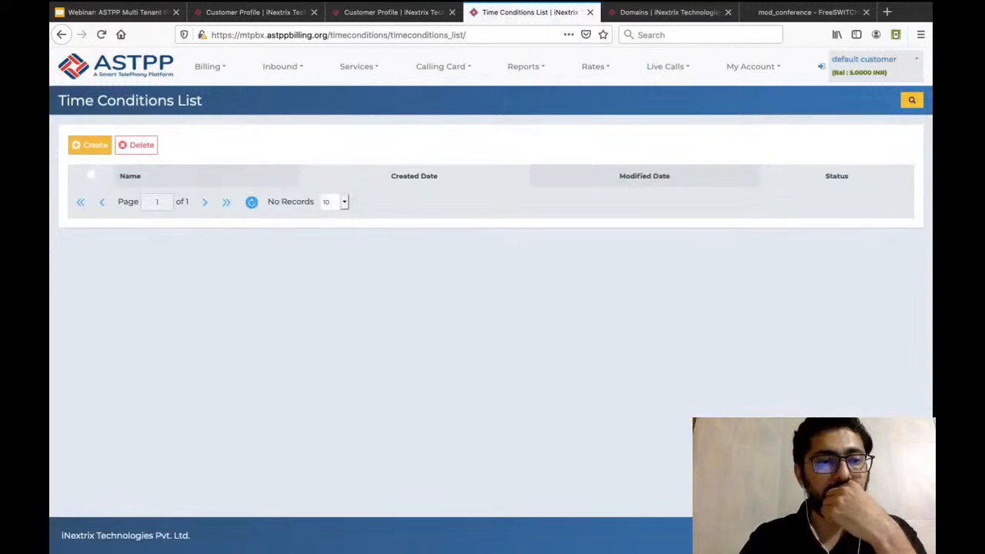
{"action": "left_click", "coordinate": [90, 144]}
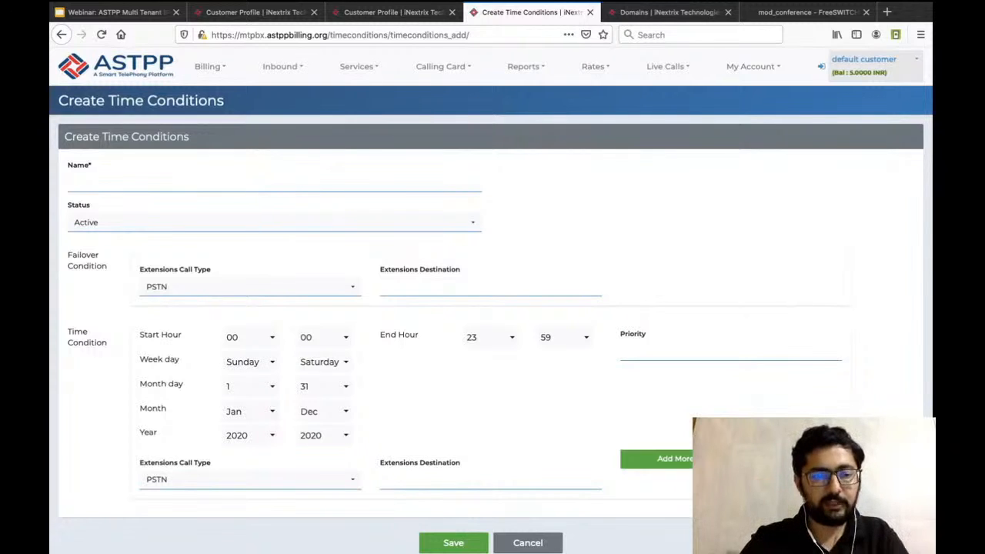
{"action": "type", "text": "OfficeHours"}
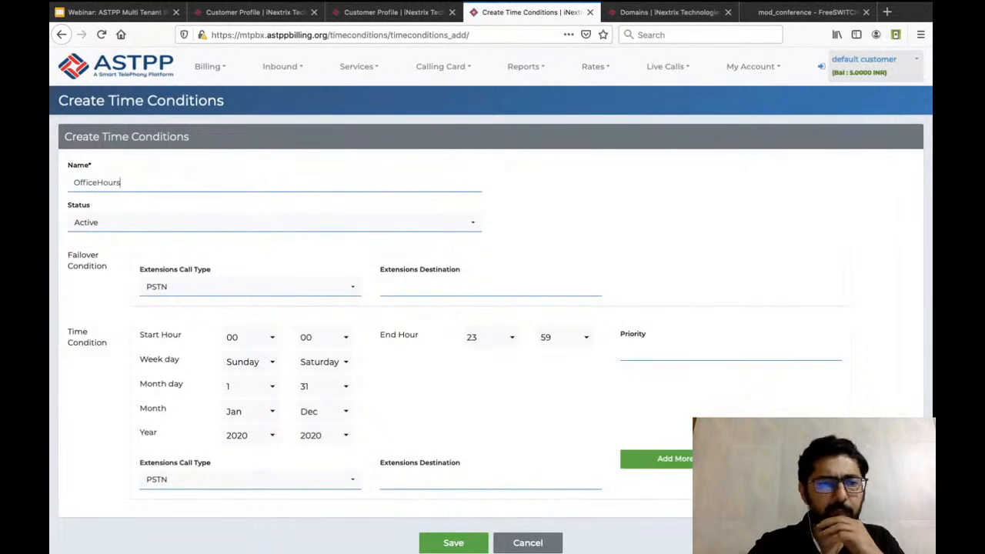
Set the time condition's start hour to 08, end hour to 11, and priority to 0.
{"action": "left_click", "coordinate": [249, 337]}
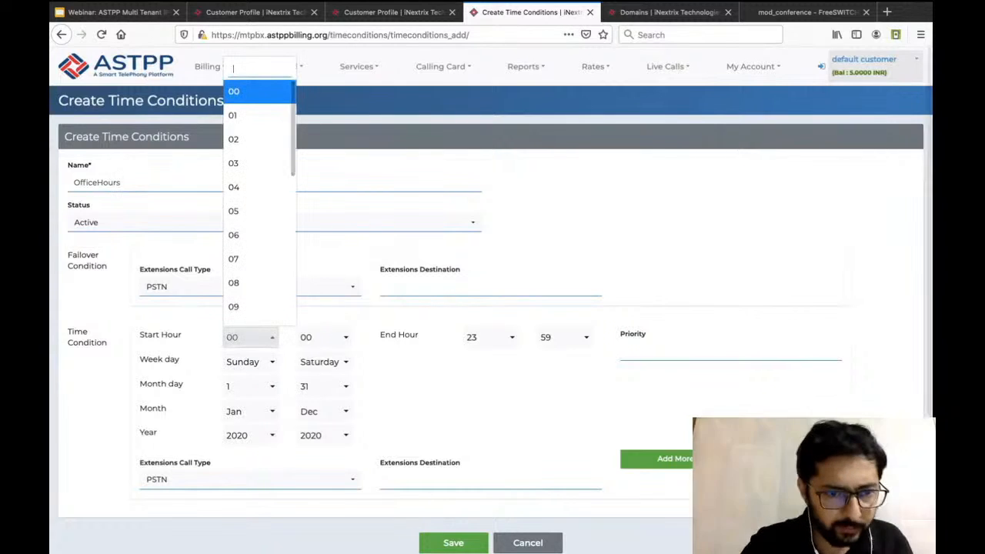
{"action": "left_click", "coordinate": [254, 283]}
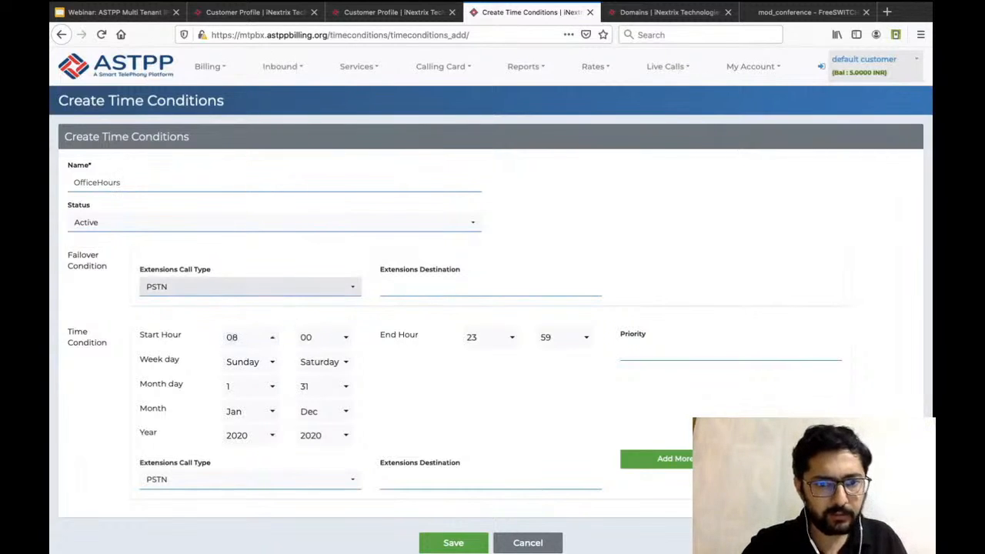
{"action": "left_click", "coordinate": [490, 337]}
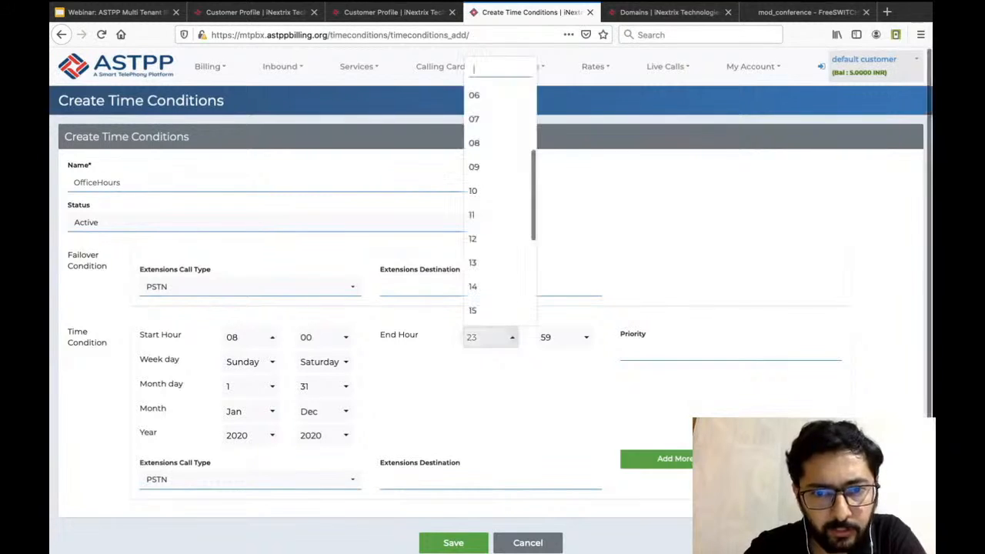
{"action": "left_click", "coordinate": [499, 213]}
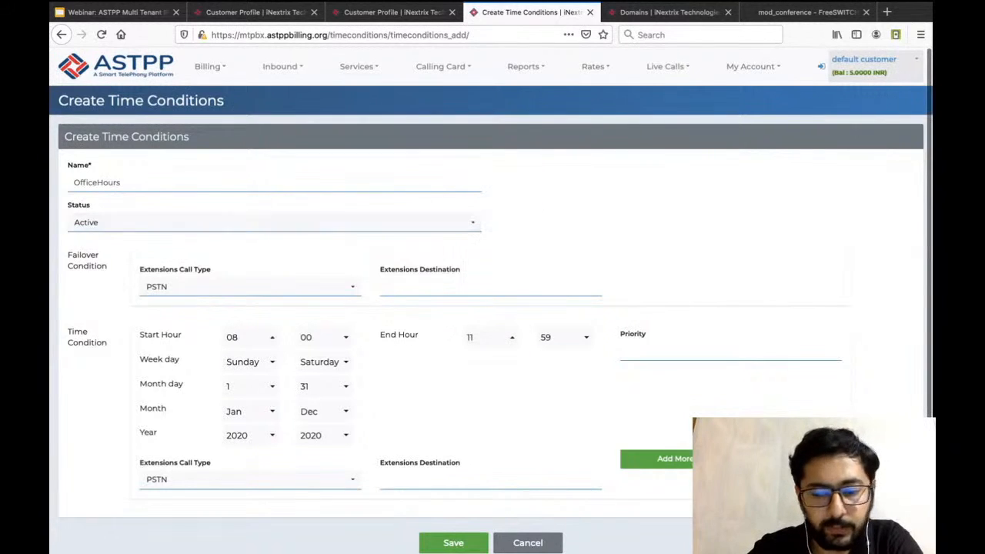
{"action": "type", "text": "0"}
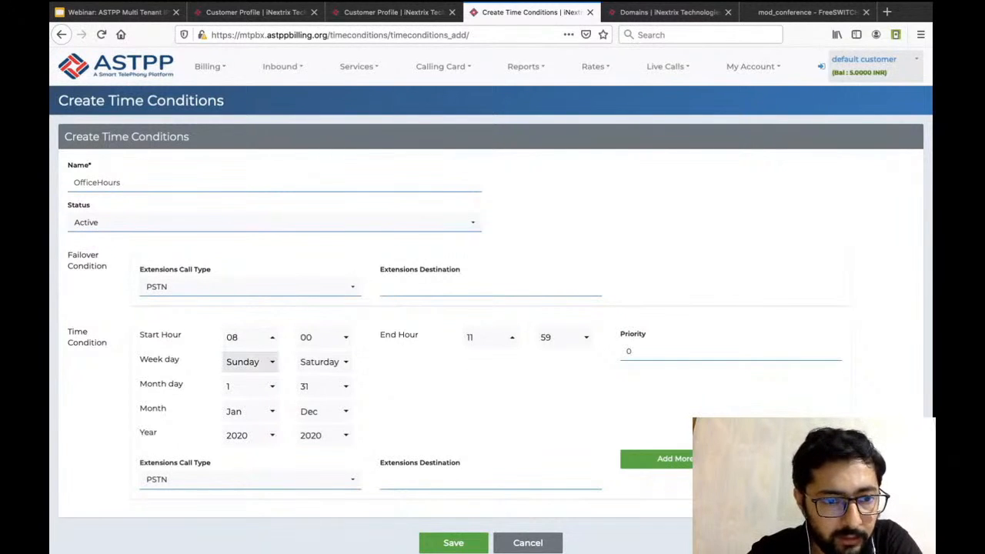
Set the time condition's week days to Monday through Friday and its end year to 2021.
{"action": "left_click", "coordinate": [251, 362]}
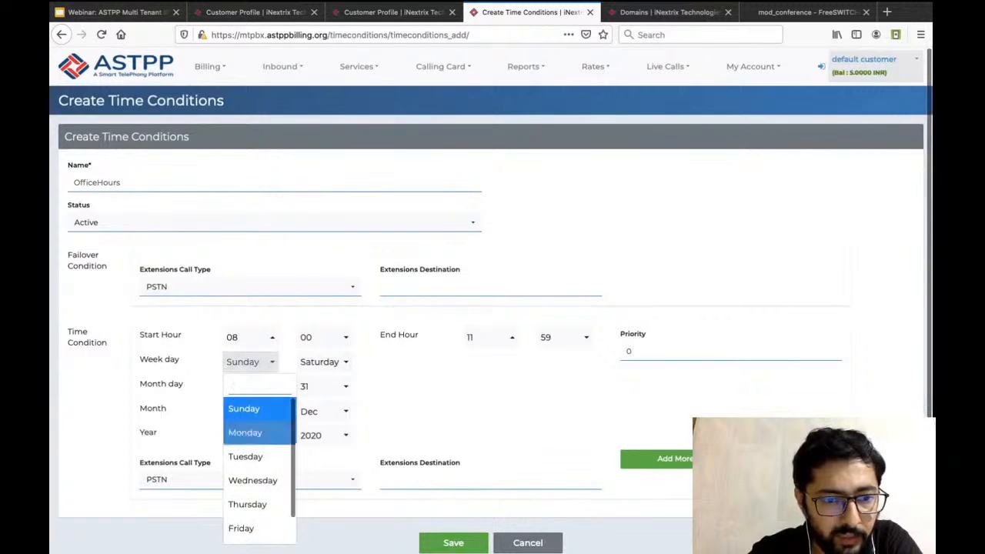
{"action": "left_click", "coordinate": [244, 432]}
{"action": "left_click", "coordinate": [324, 362]}
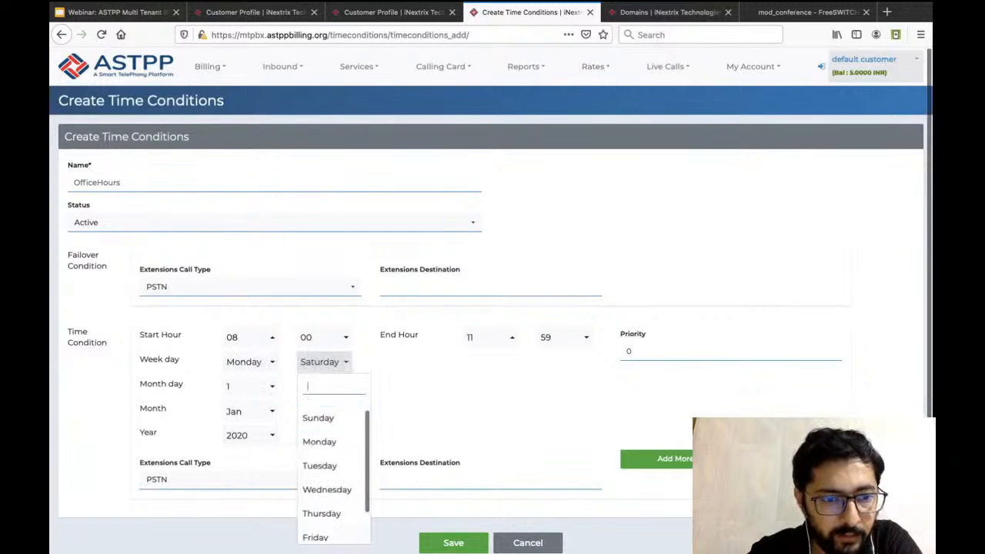
{"action": "left_click", "coordinate": [316, 537]}
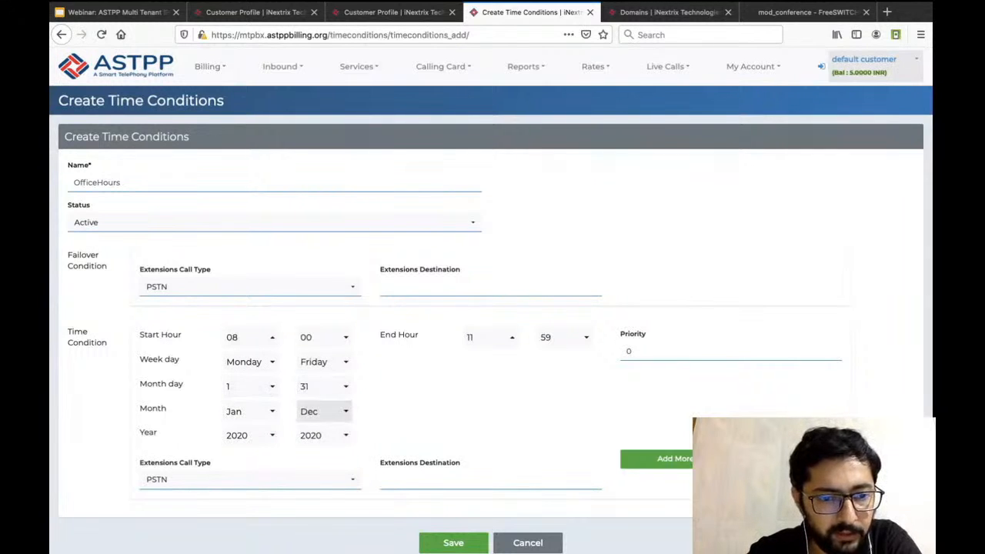
{"action": "left_click", "coordinate": [323, 435]}
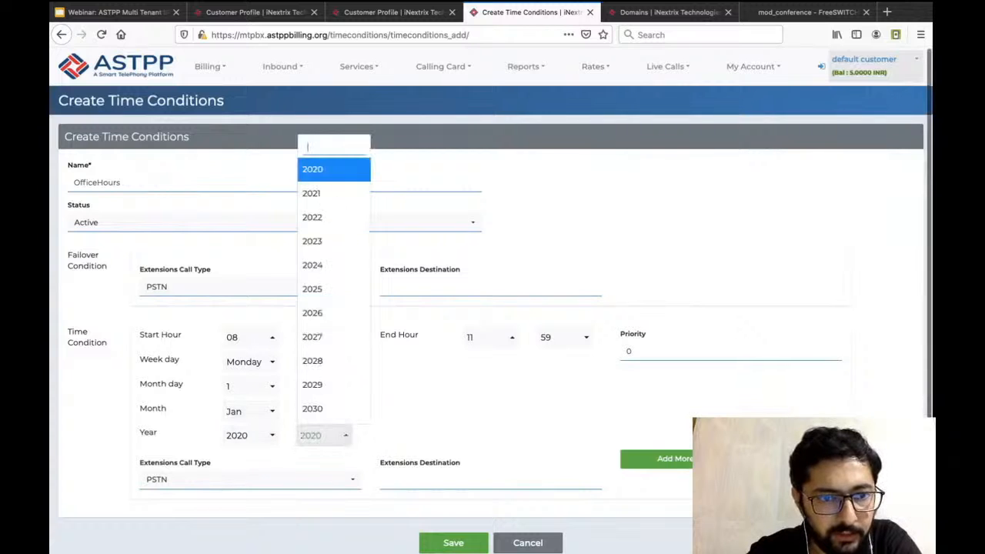
{"action": "left_click", "coordinate": [316, 193]}
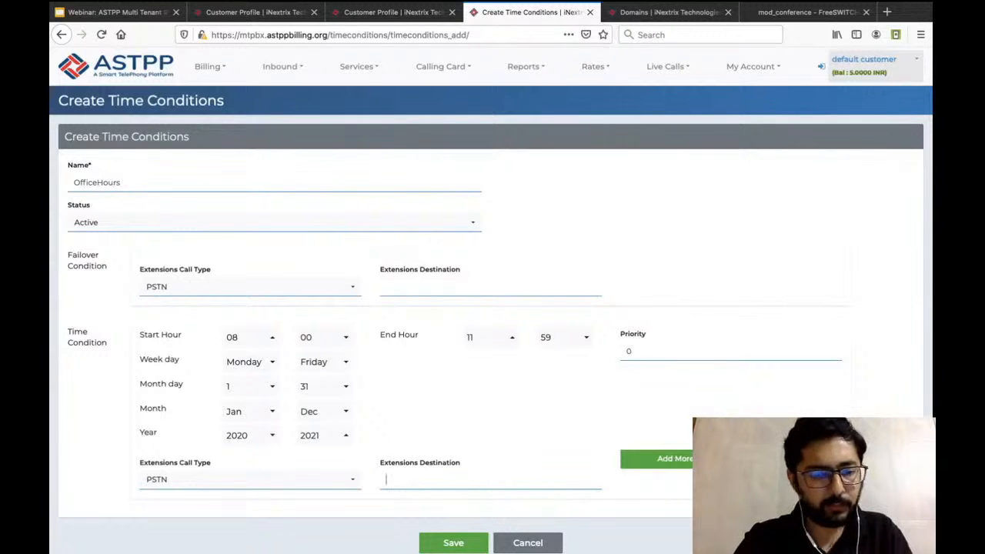
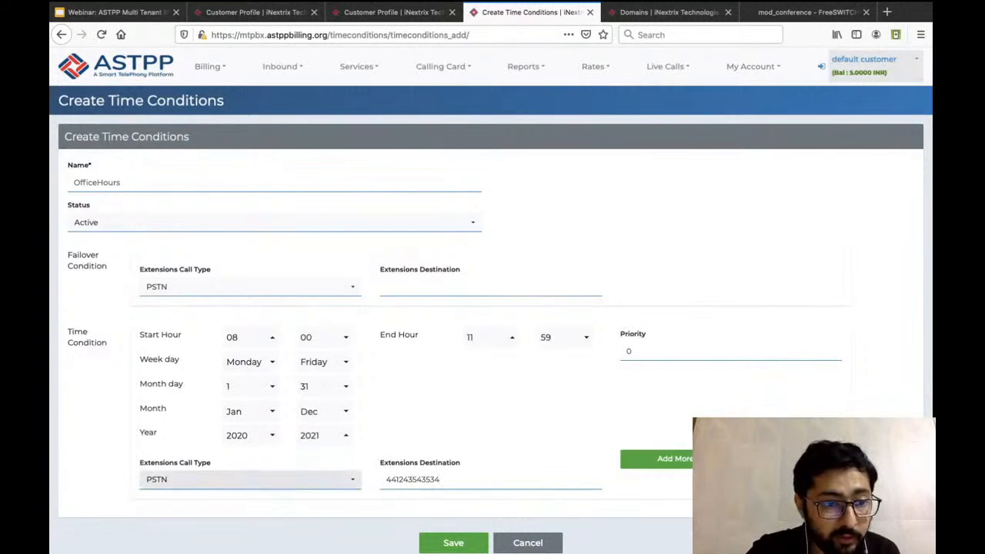
Enter a PSTN destination number for the time condition, and replace it with the second listed SIP device under call type Sip Device.
{"action": "left_click", "coordinate": [251, 479]}
{"action": "scroll", "coordinate": [250, 382], "scroll_direction": "down", "scroll_amount": 1}
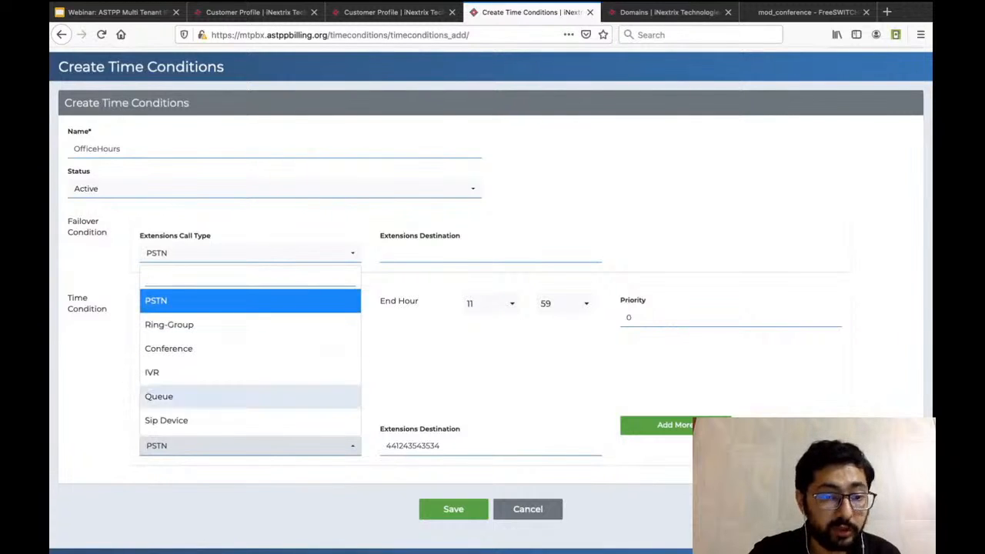
{"action": "left_click", "coordinate": [192, 420]}
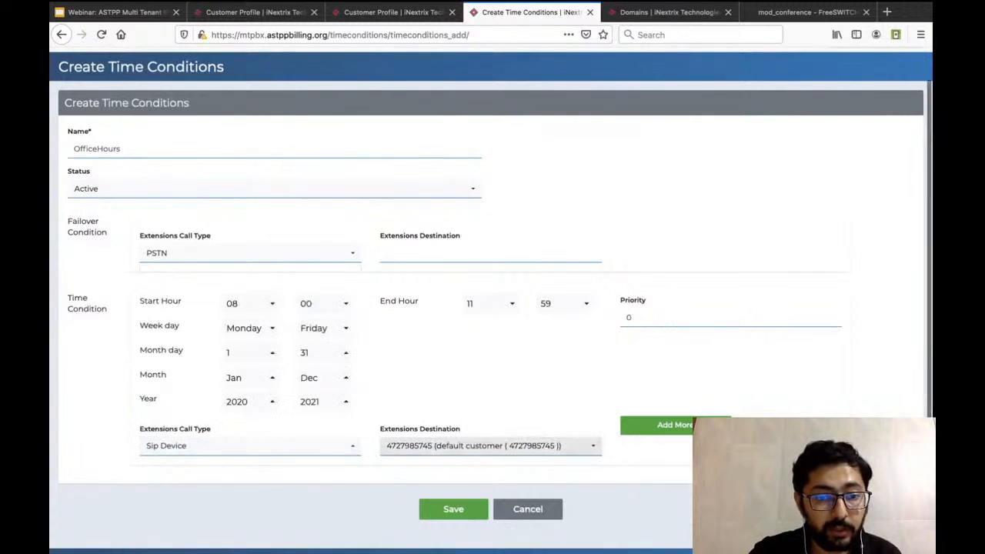
{"action": "left_click", "coordinate": [490, 446]}
{"action": "scroll", "coordinate": [490, 454], "scroll_direction": "down", "scroll_amount": 1}
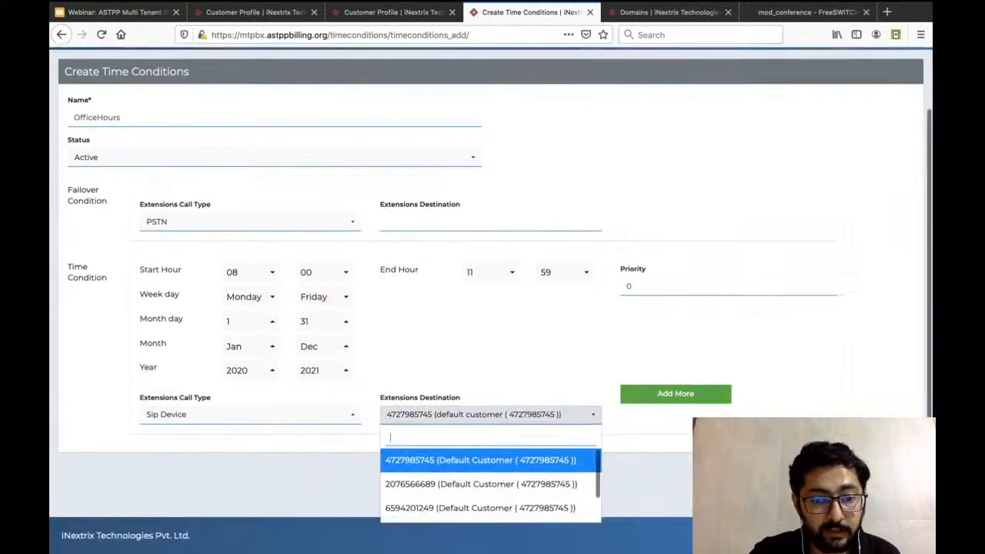
{"action": "scroll", "coordinate": [491, 484], "scroll_direction": "up", "scroll_amount": 1}
{"action": "scroll", "coordinate": [490, 484], "scroll_direction": "down", "scroll_amount": 1}
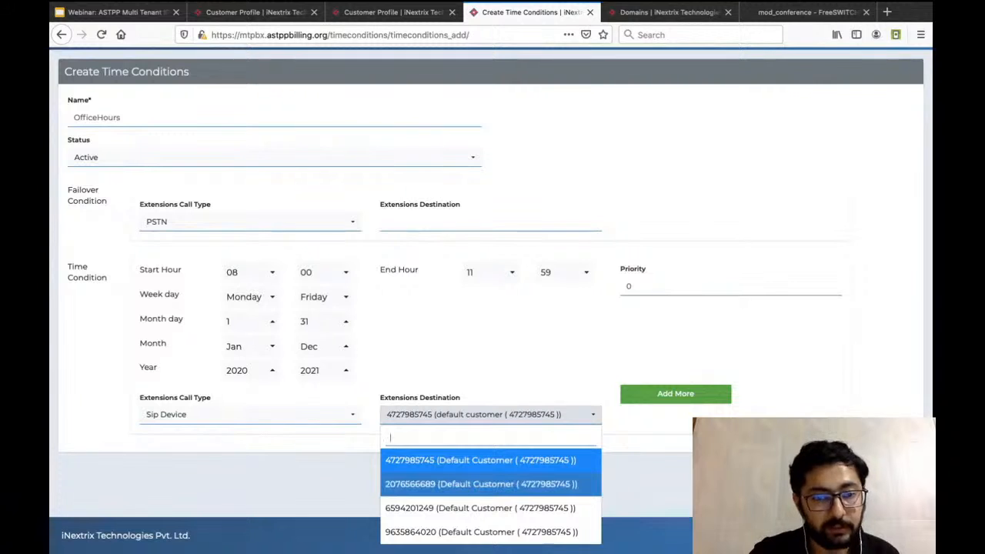
{"action": "left_click", "coordinate": [481, 483]}
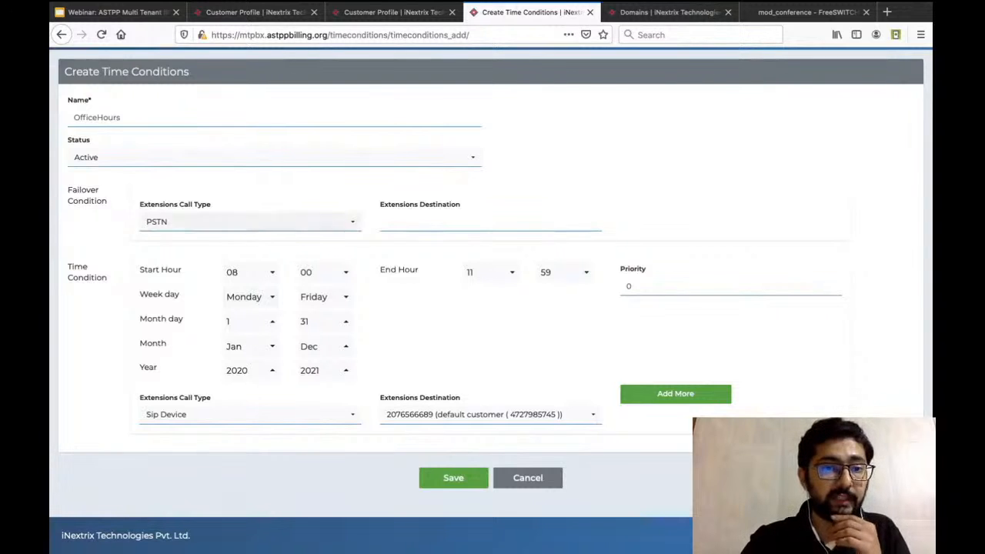
Enter a PSTN phone number as the failover condition's extensions destination.
{"action": "left_click", "coordinate": [462, 221]}
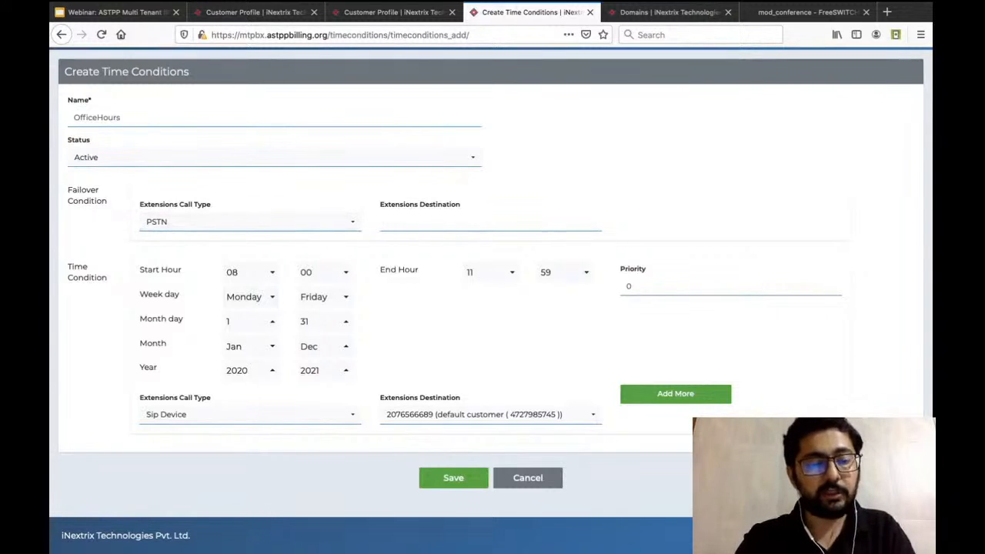
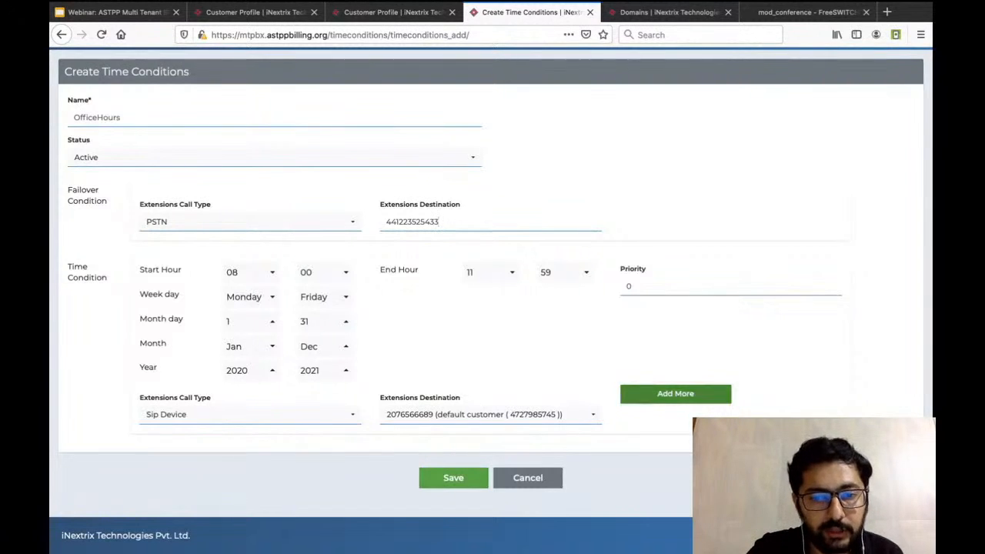
Add a second time condition block to OfficeHours and set its start hour to 13.
{"action": "left_click", "coordinate": [675, 393]}
{"action": "scroll", "coordinate": [323, 310], "scroll_direction": "down", "scroll_amount": 4}
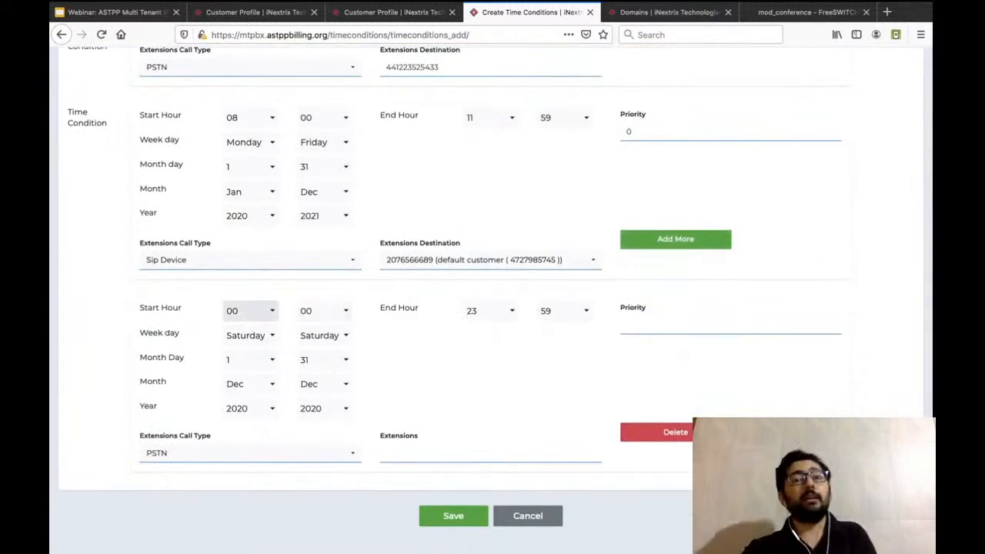
{"action": "left_click", "coordinate": [249, 310]}
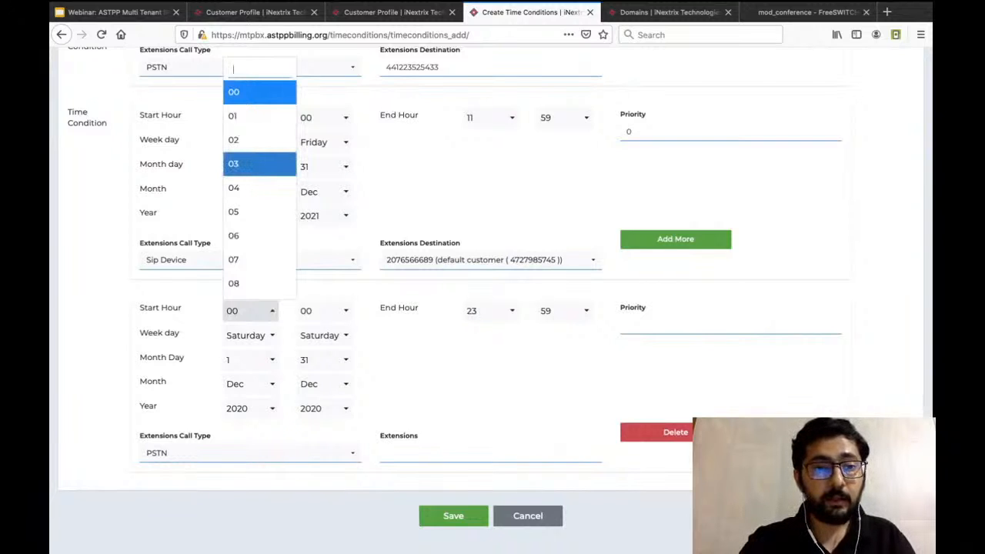
{"action": "scroll", "coordinate": [248, 260], "scroll_direction": "down", "scroll_amount": 3}
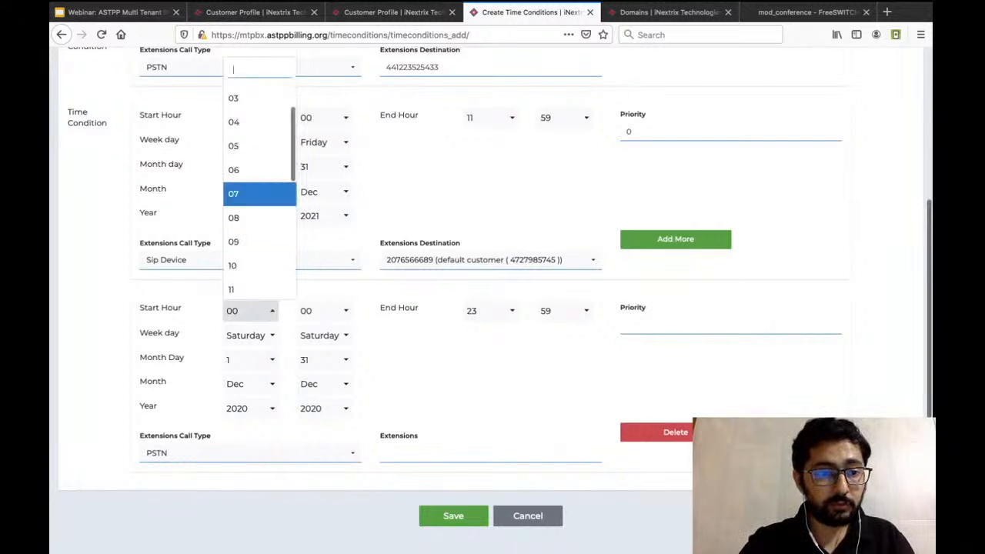
{"action": "scroll", "coordinate": [254, 231], "scroll_direction": "down", "scroll_amount": 3}
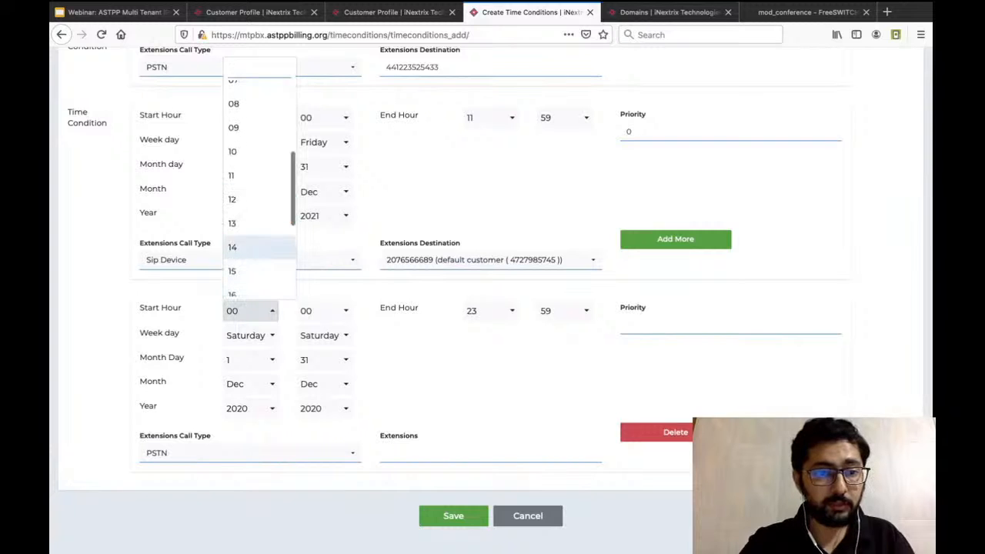
{"action": "left_click", "coordinate": [246, 222]}
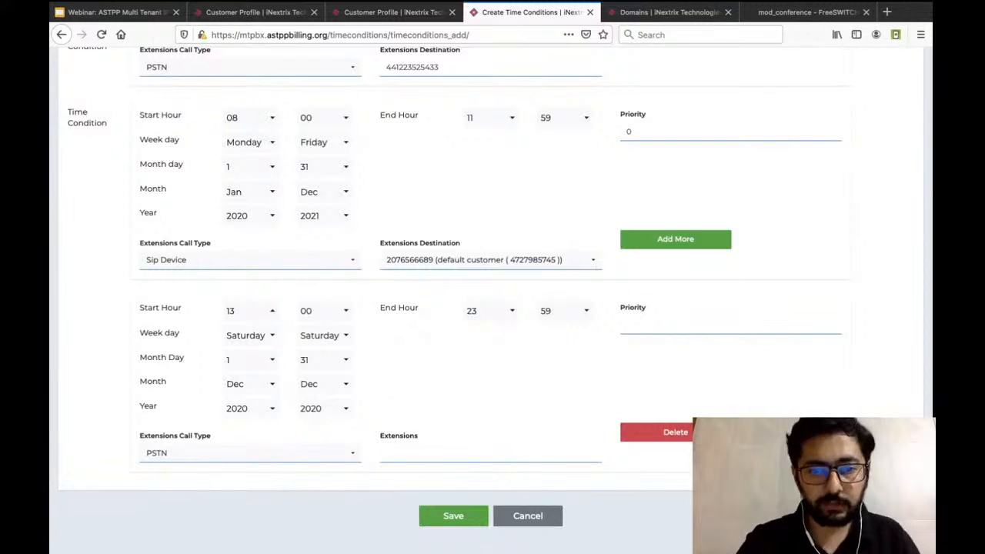
Set the second time condition's end hour to 17.
{"action": "left_click", "coordinate": [490, 310]}
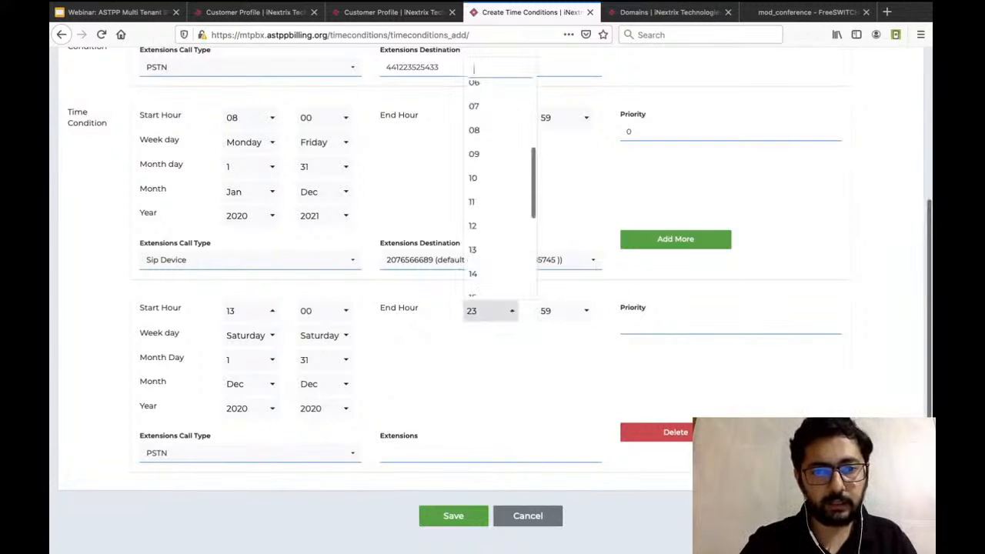
{"action": "scroll", "coordinate": [500, 206], "scroll_direction": "up", "scroll_amount": 1}
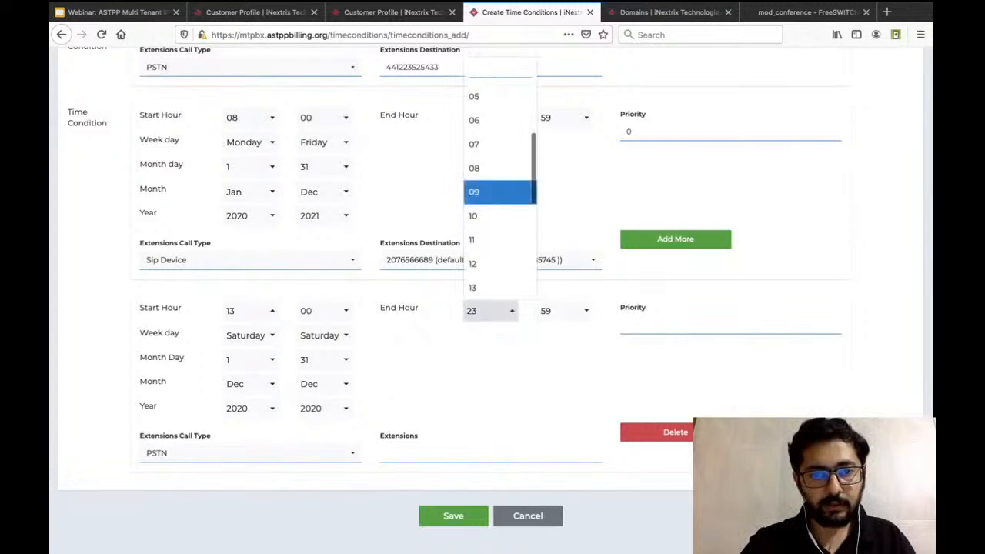
{"action": "scroll", "coordinate": [500, 190], "scroll_direction": "down", "scroll_amount": 3}
{"action": "left_click", "coordinate": [500, 236]}
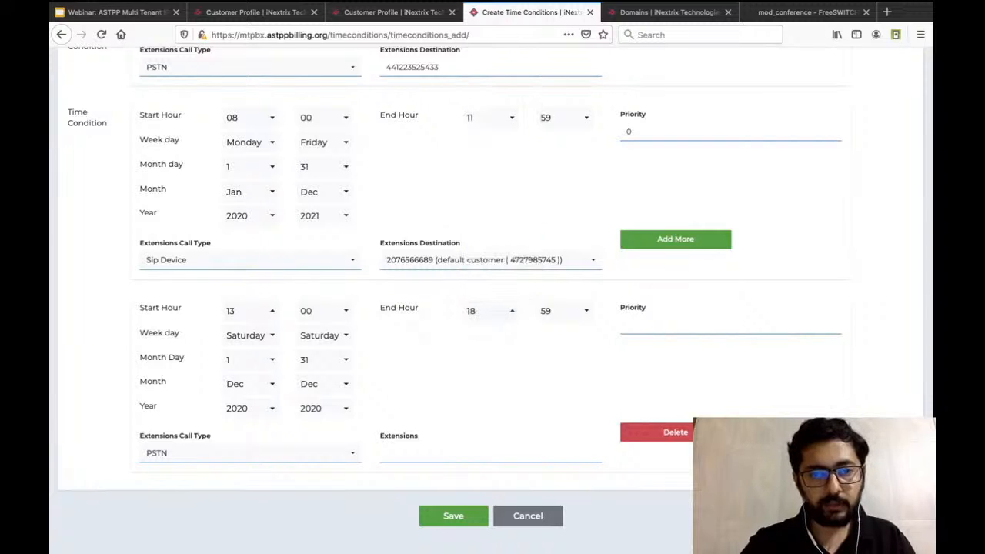
{"action": "left_click", "coordinate": [490, 310]}
{"action": "scroll", "coordinate": [500, 193], "scroll_direction": "down", "scroll_amount": 2}
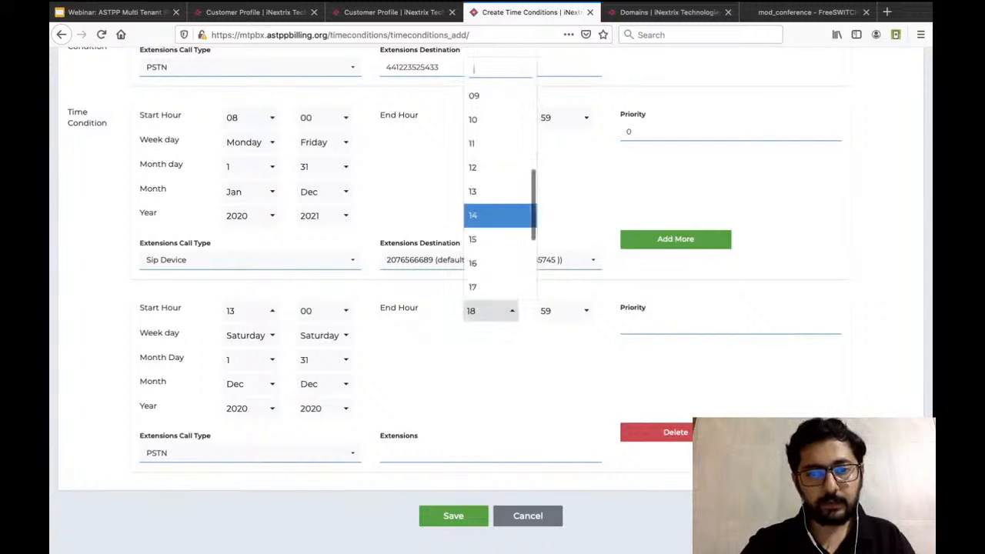
{"action": "left_click", "coordinate": [500, 286]}
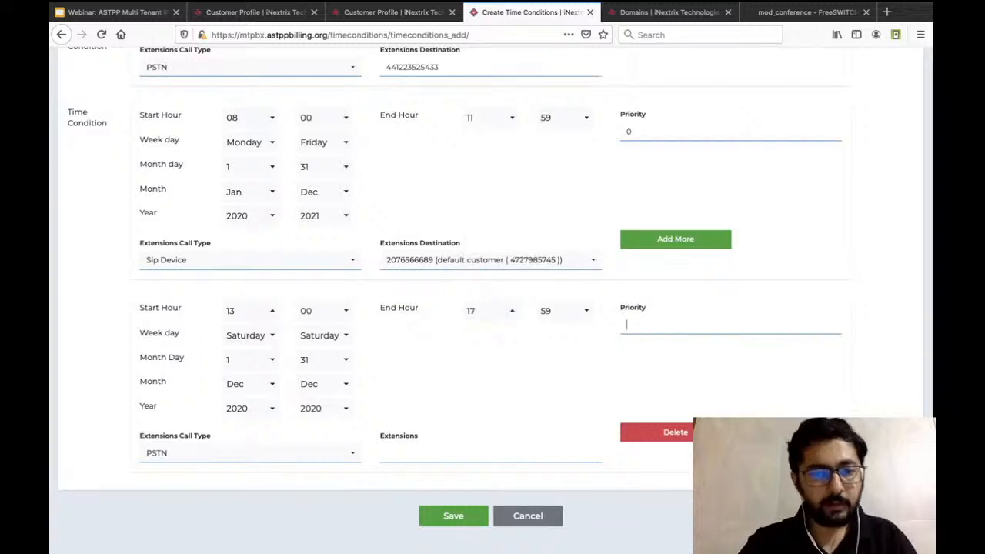
Set the first time condition's priority to 1 and the second one's priority to 2.
{"action": "type", "text": "1"}
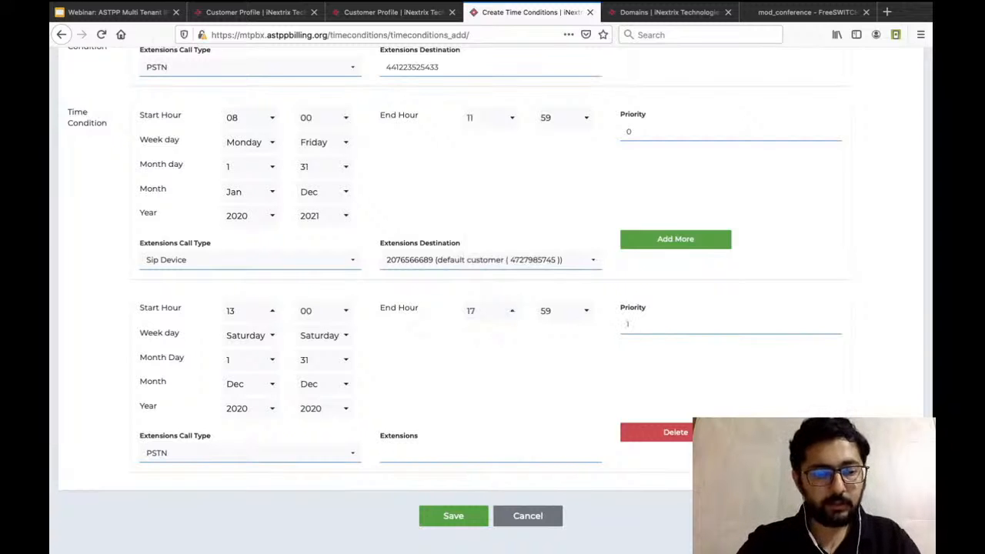
{"action": "key", "text": "BackSpace"}
{"action": "type", "text": "1"}
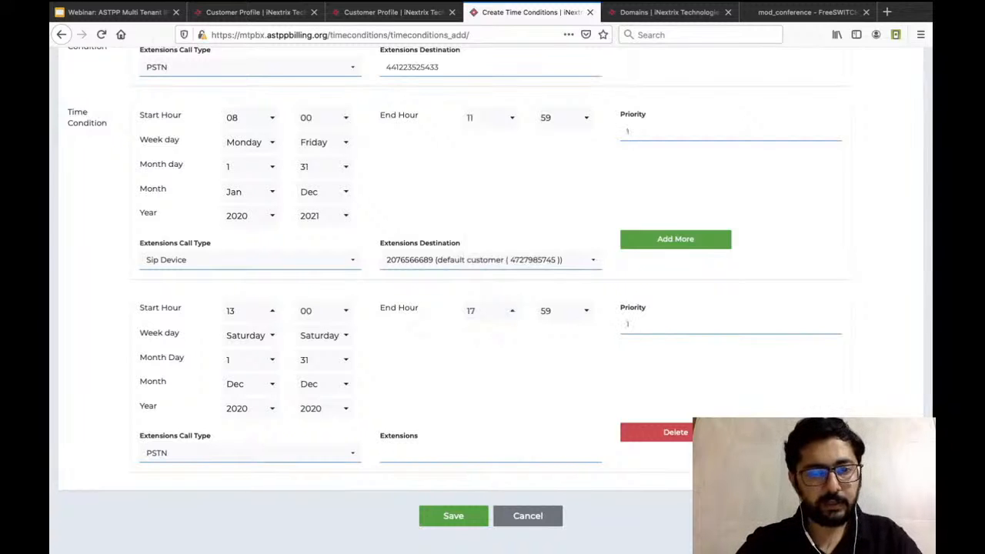
{"action": "left_click", "coordinate": [629, 324]}
{"action": "key", "text": "BackSpace"}
{"action": "type", "text": "2"}
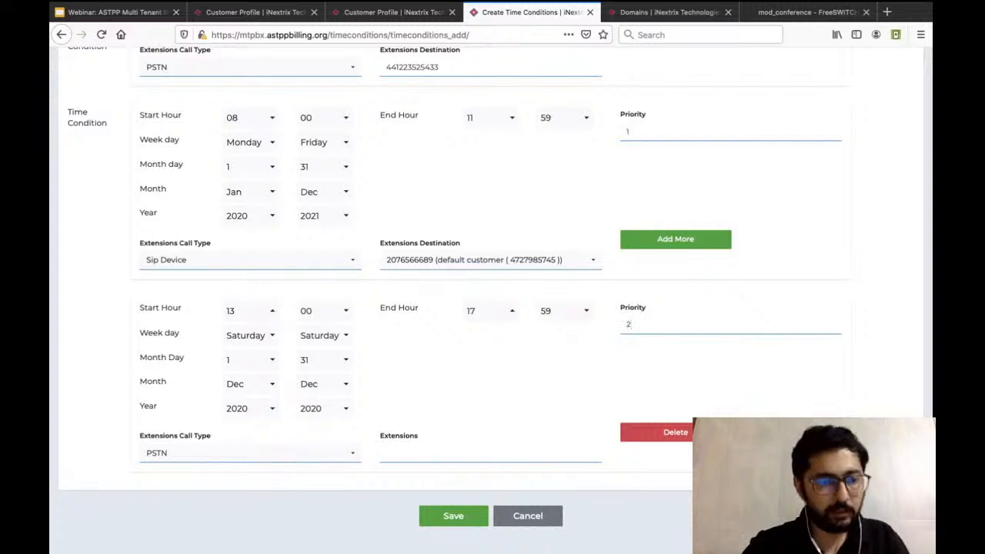
Set the second time condition's week days to Monday through Friday, start month day to 1, and end year to 2021.
{"action": "left_click", "coordinate": [250, 336]}
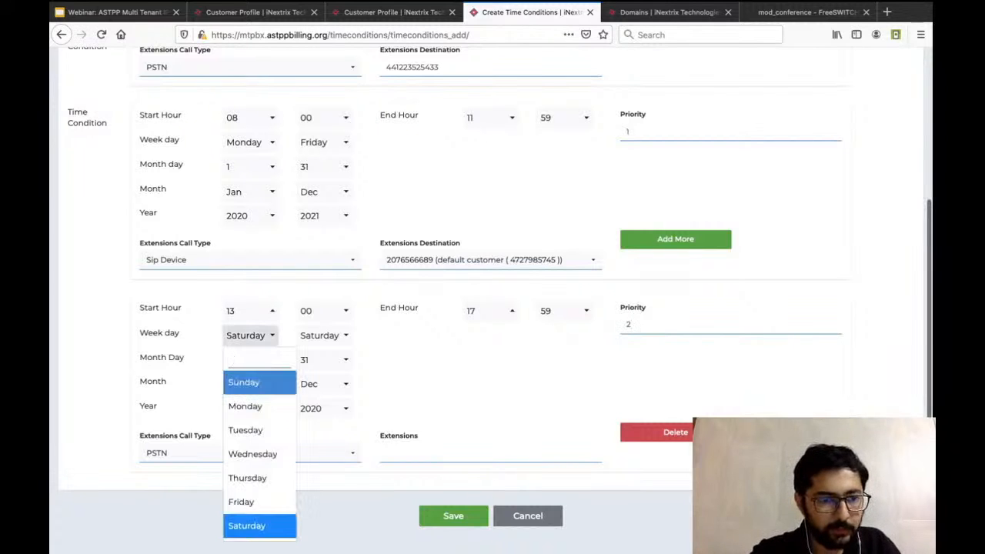
{"action": "left_click", "coordinate": [244, 406]}
{"action": "left_click", "coordinate": [324, 336]}
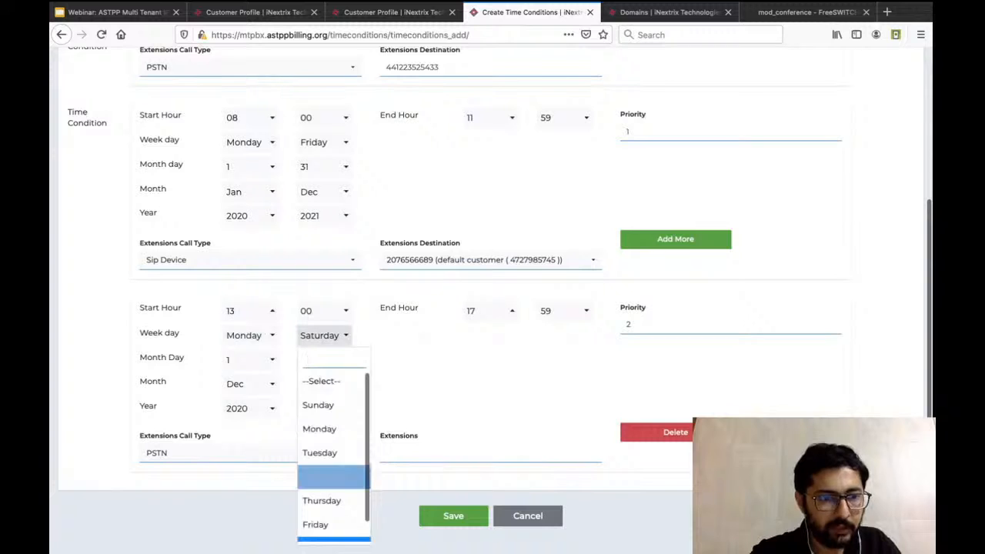
{"action": "left_click", "coordinate": [315, 524]}
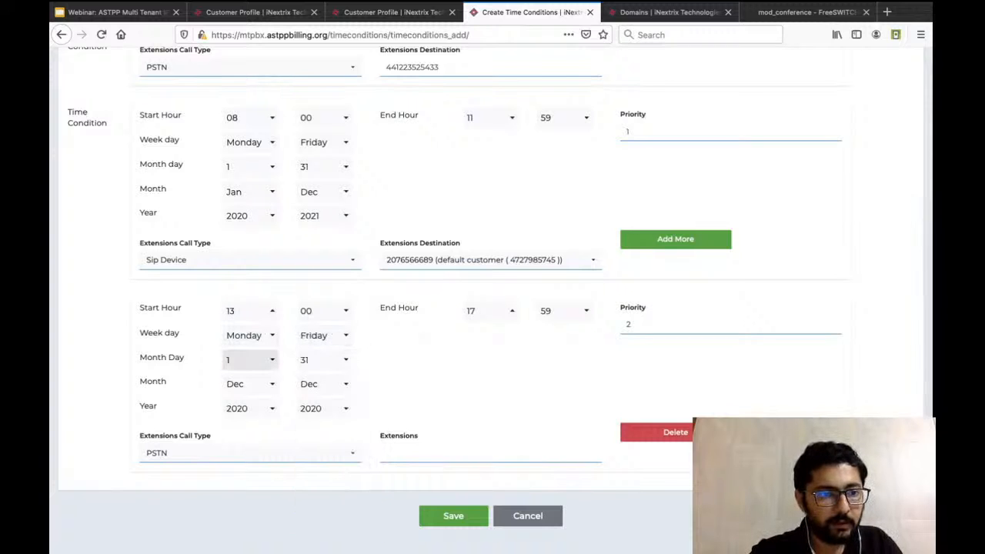
{"action": "left_click", "coordinate": [250, 359]}
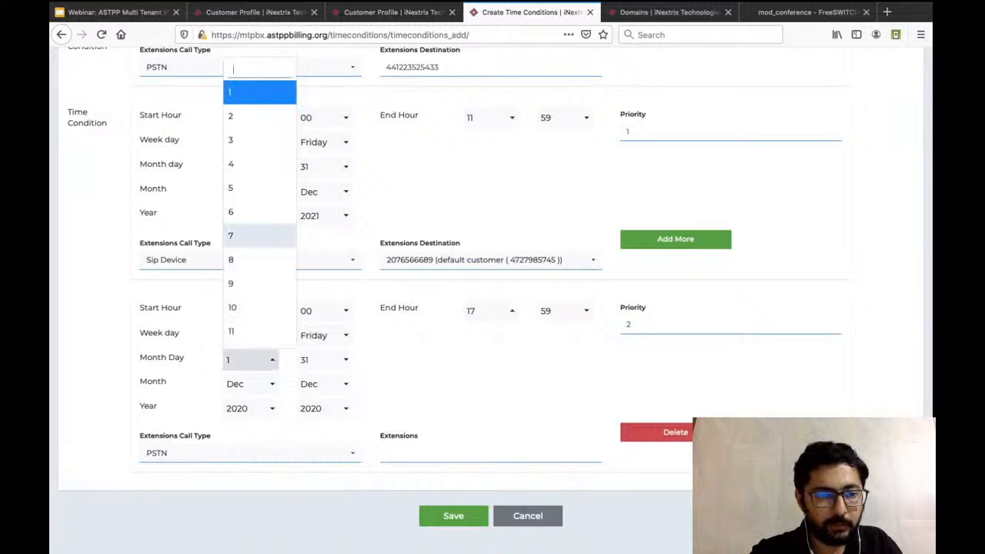
{"action": "left_click", "coordinate": [240, 92]}
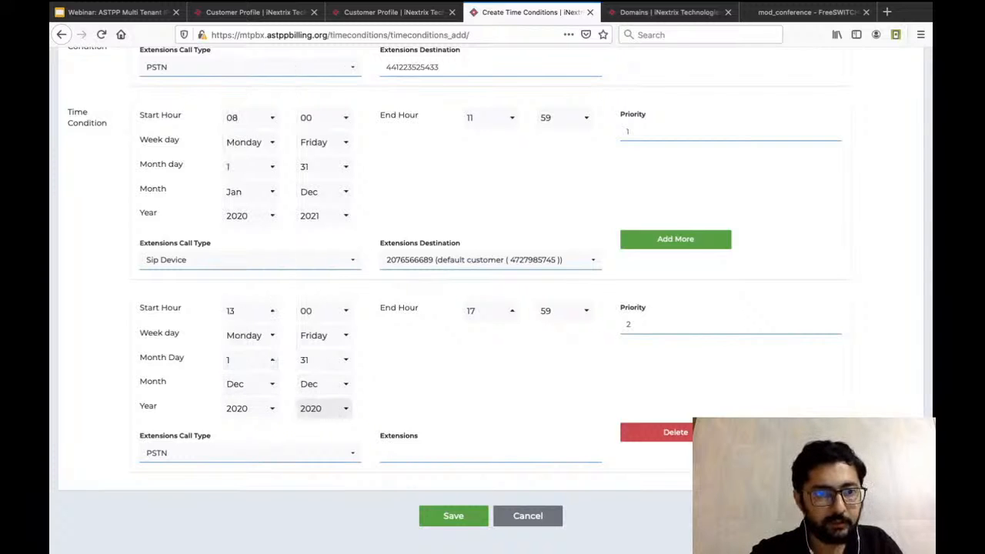
{"action": "left_click", "coordinate": [324, 408]}
{"action": "left_click", "coordinate": [323, 165]}
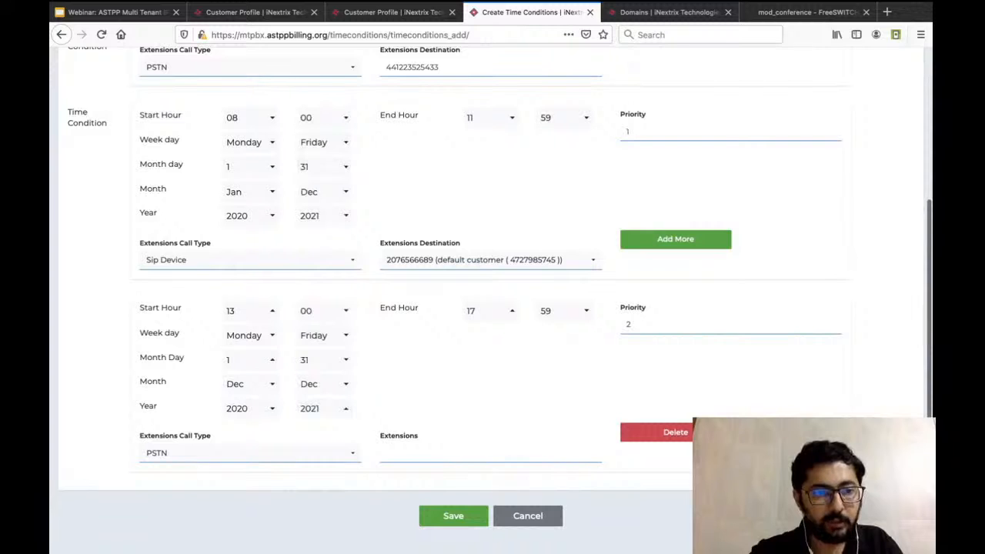
Route the second time condition to the first listed extension under call type Sip Device, and save OfficeHours.
{"action": "left_click", "coordinate": [247, 452]}
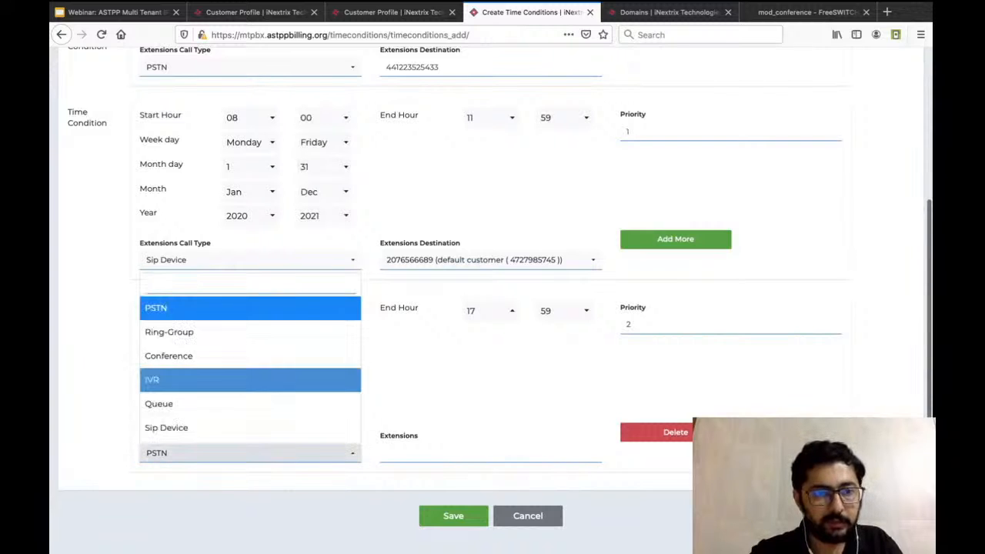
{"action": "left_click", "coordinate": [184, 427]}
{"action": "left_click", "coordinate": [490, 454]}
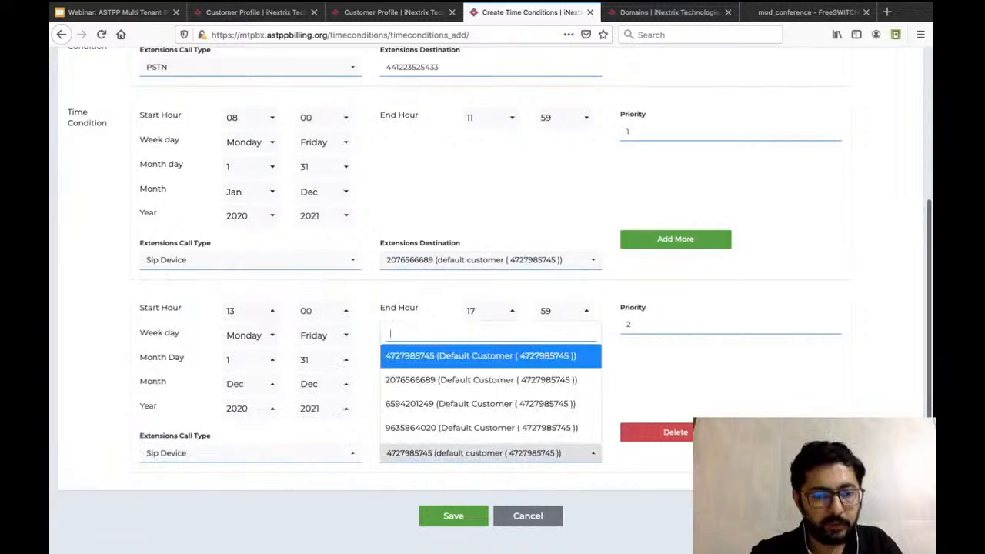
{"action": "left_click", "coordinate": [481, 356]}
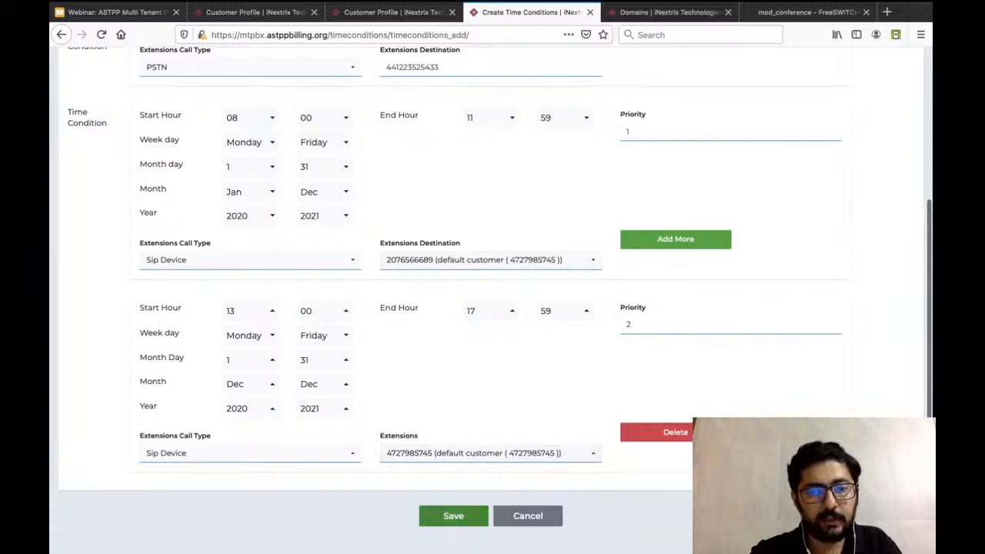
{"action": "left_click", "coordinate": [454, 516]}
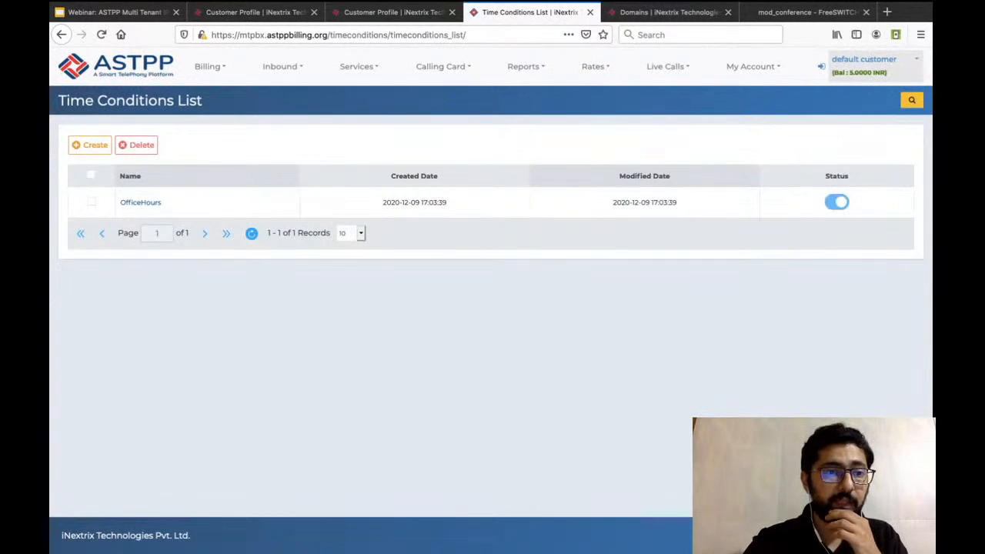
Open the saved OfficeHours time condition and review its failover destination, both hour ranges, priorities and SIP device destinations.
{"action": "left_click", "coordinate": [140, 203]}
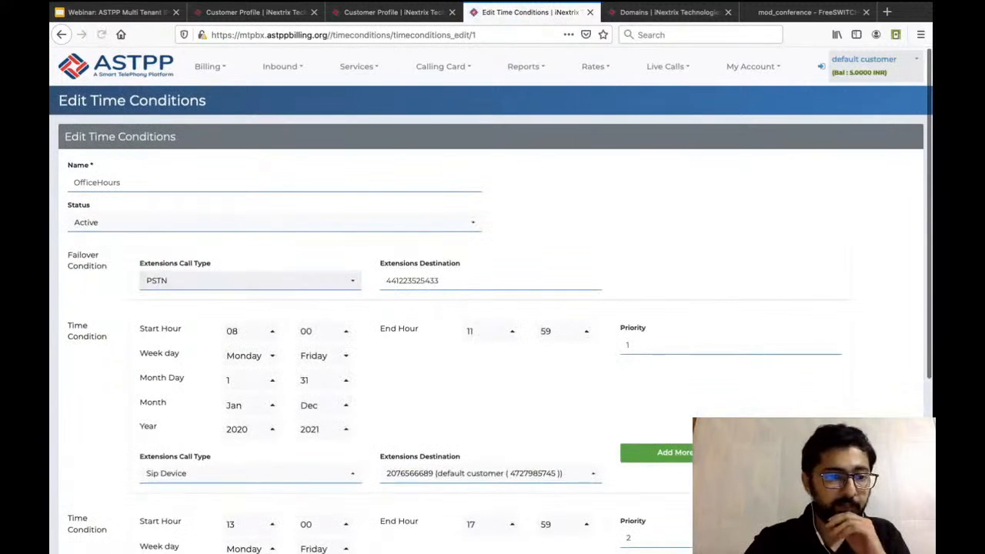
{"action": "scroll", "coordinate": [491, 300], "scroll_direction": "down", "scroll_amount": 2}
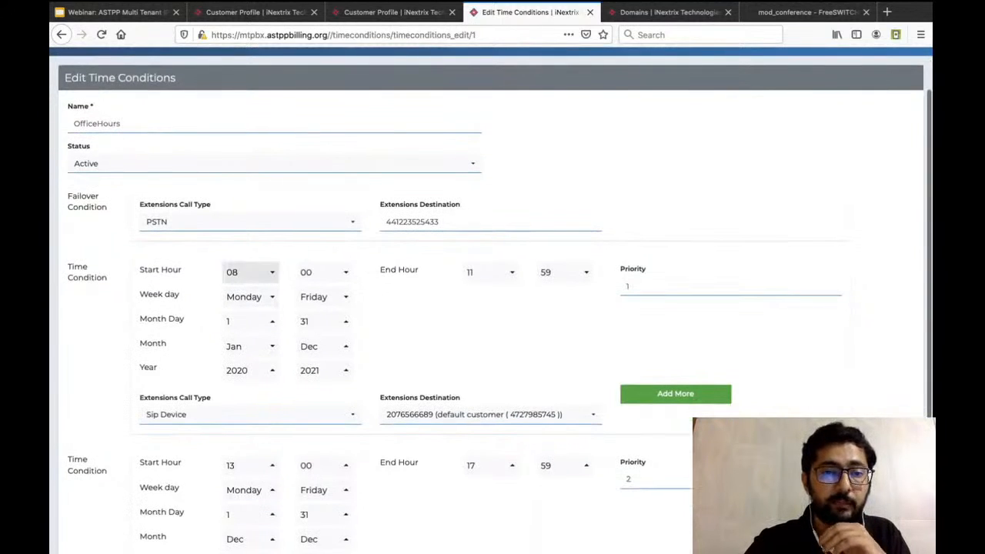
{"action": "scroll", "coordinate": [493, 343], "scroll_direction": "down", "scroll_amount": 2}
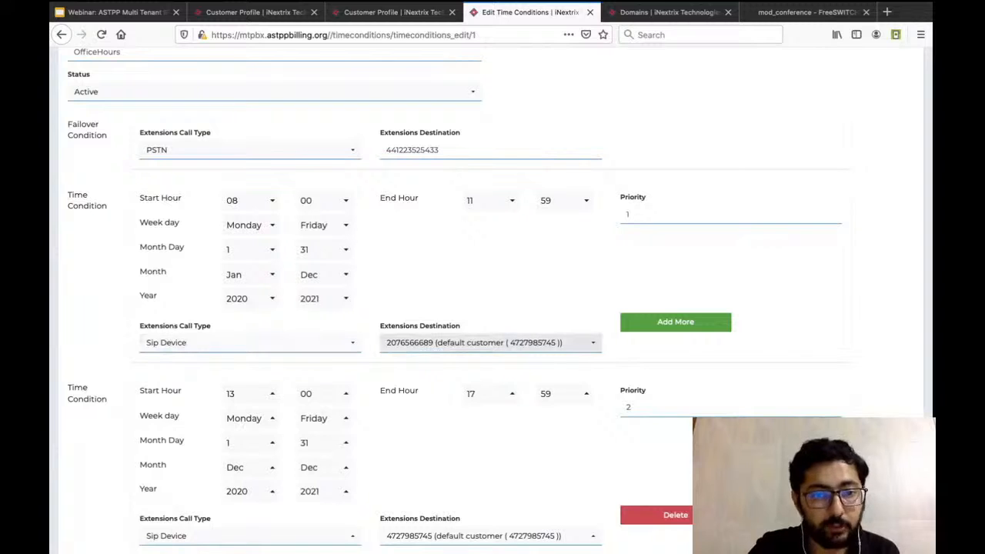
{"action": "scroll", "coordinate": [490, 343], "scroll_direction": "down", "scroll_amount": 3}
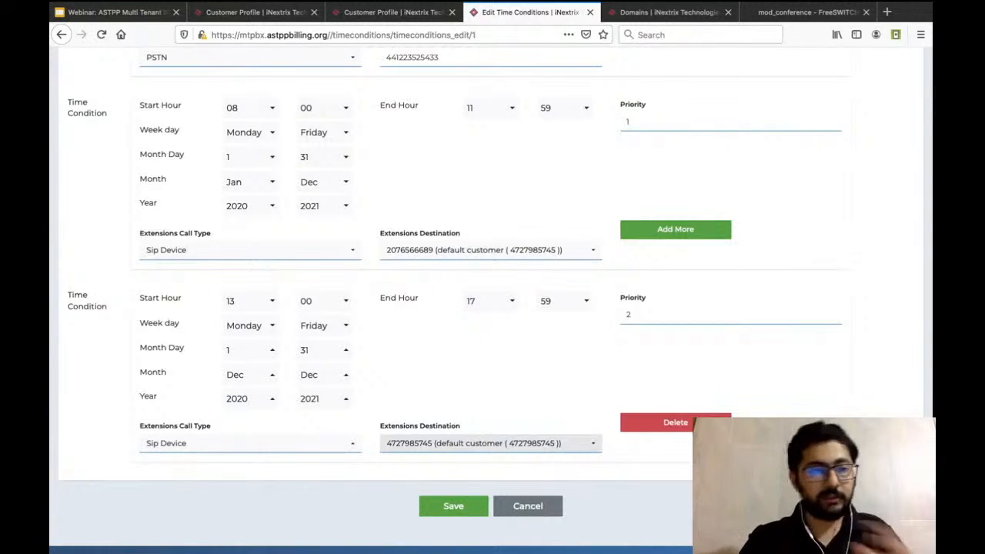
{"action": "scroll", "coordinate": [490, 331], "scroll_direction": "down", "scroll_amount": 1}
{"action": "scroll", "coordinate": [491, 330], "scroll_direction": "up", "scroll_amount": 5}
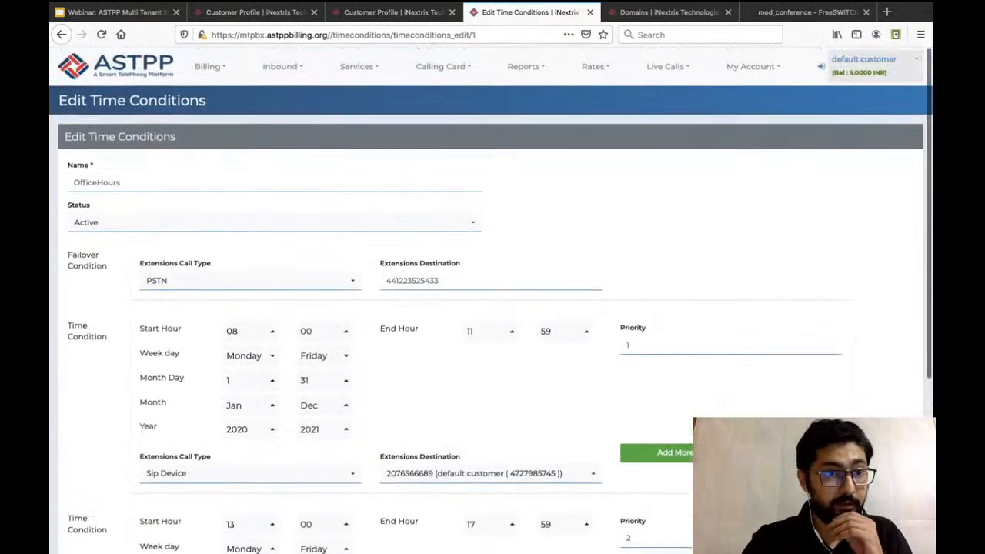
Forward the purchased United Kingdom DID to the OfficeHours time condition with call type Time Condition, and save the destination.
{"action": "mouse_move", "coordinate": [281, 66]}
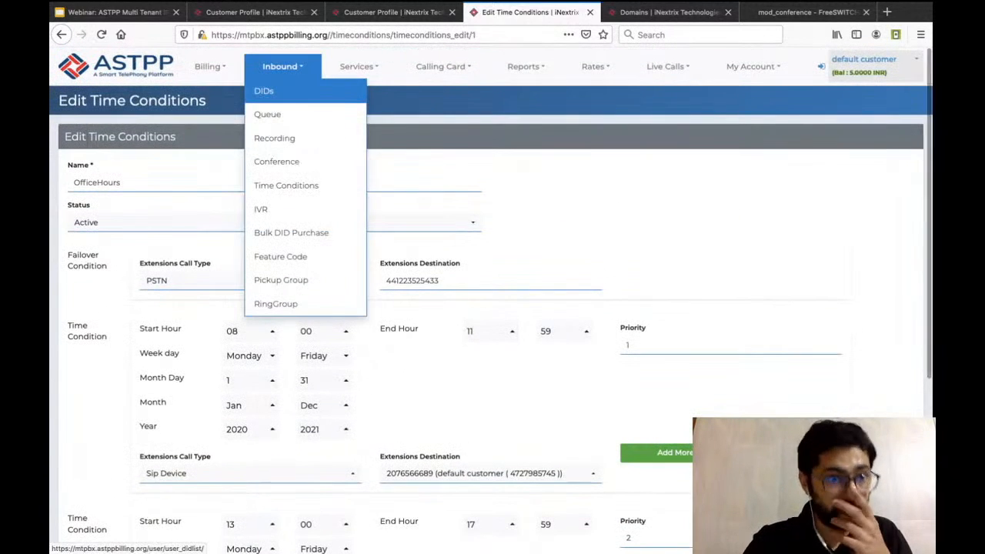
{"action": "left_click", "coordinate": [265, 91]}
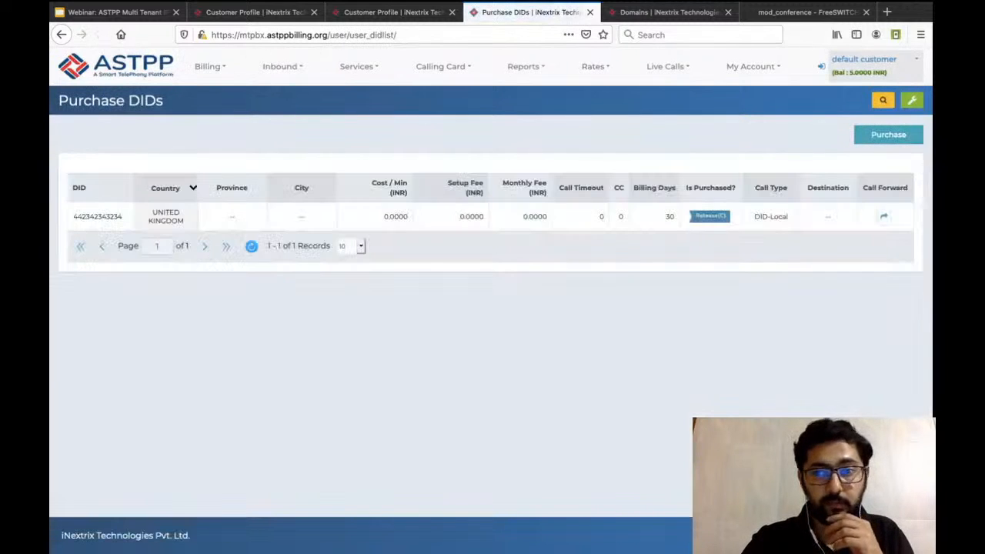
{"action": "left_click", "coordinate": [884, 216]}
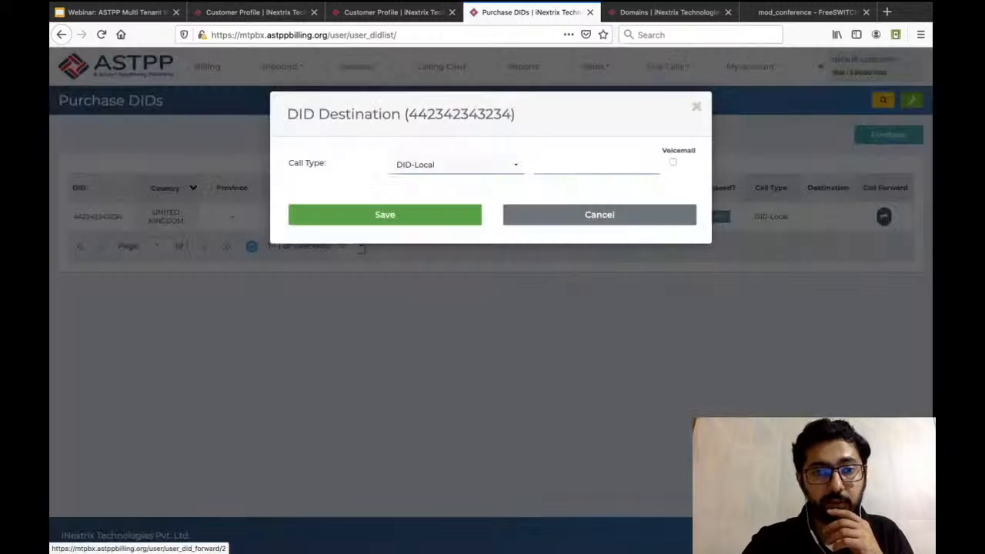
{"action": "left_click", "coordinate": [457, 164]}
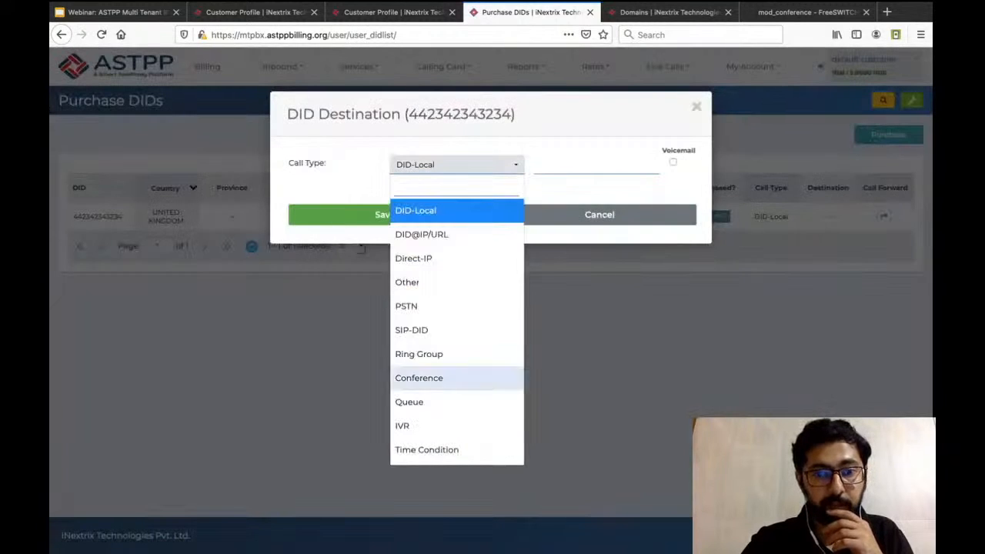
{"action": "left_click", "coordinate": [427, 450]}
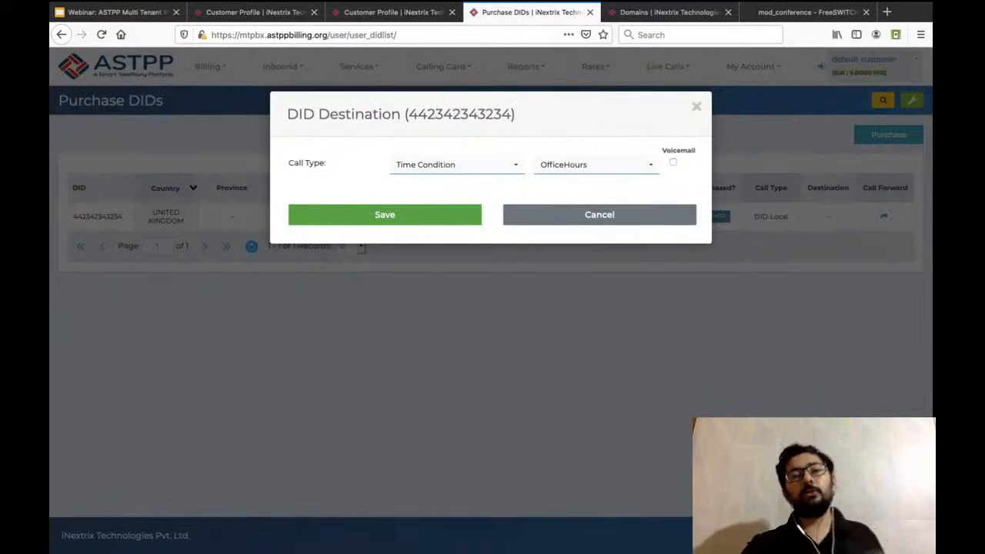
{"action": "left_click", "coordinate": [597, 164]}
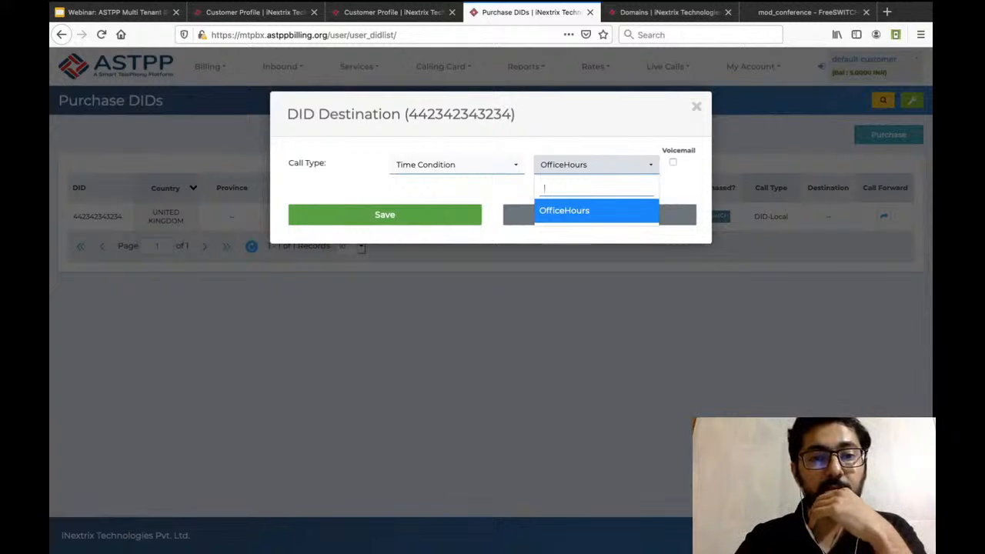
{"action": "left_click", "coordinate": [596, 211]}
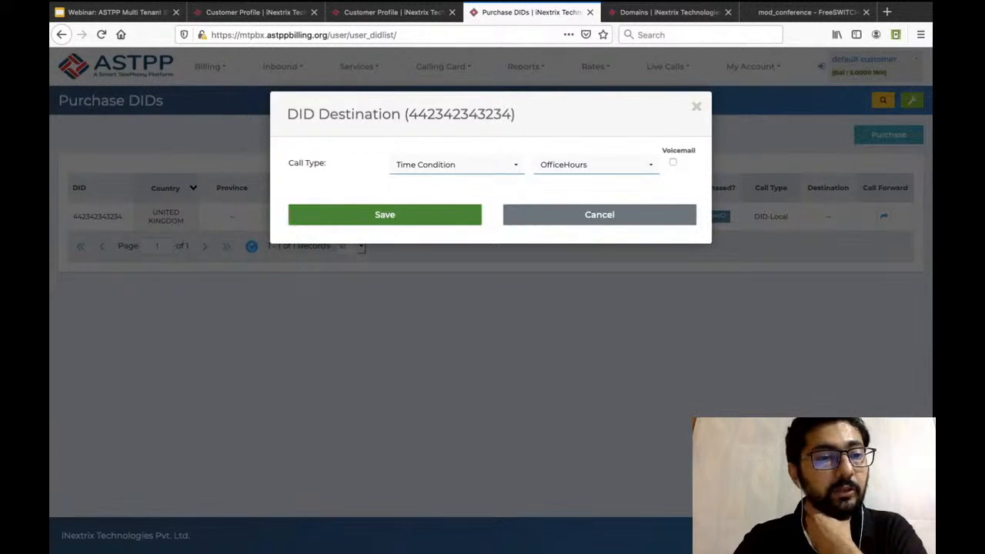
{"action": "left_click", "coordinate": [385, 215]}
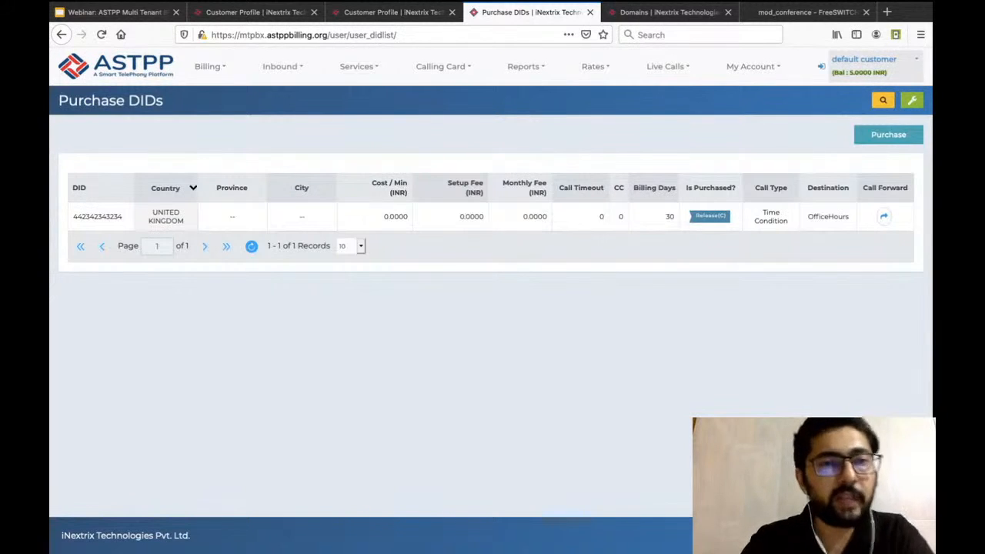
Start adding a new inbound ring group and check its ring strategy setting.
{"action": "mouse_move", "coordinate": [283, 67]}
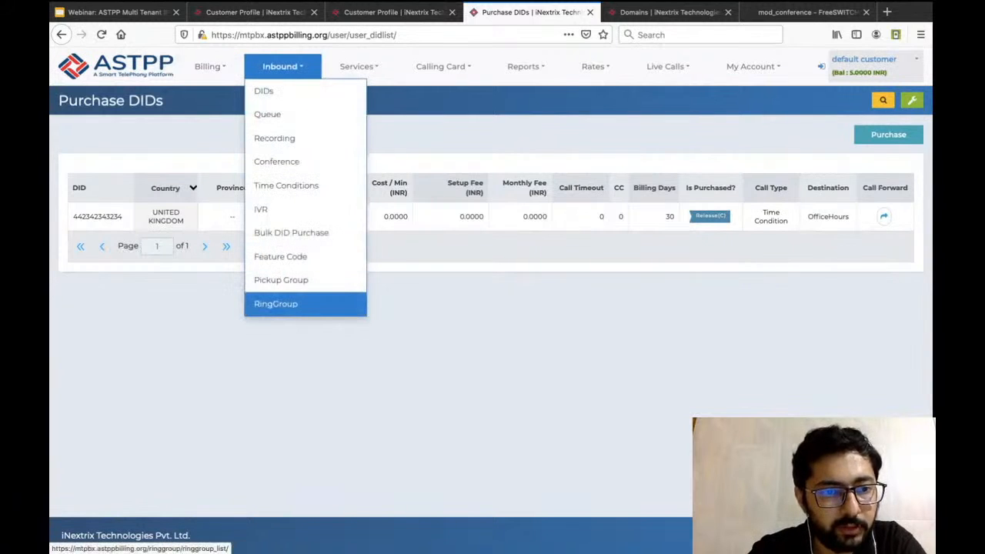
{"action": "left_click", "coordinate": [305, 306]}
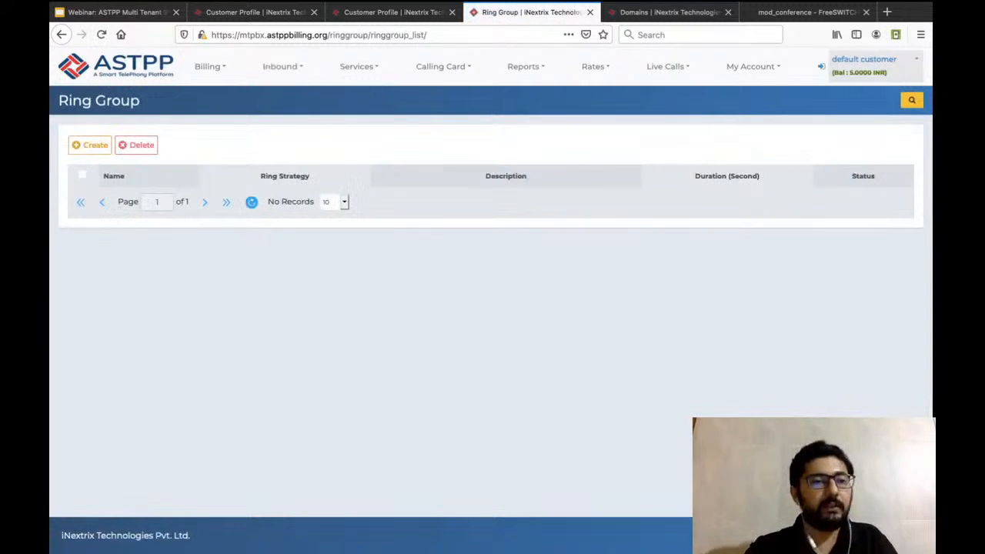
{"action": "left_click", "coordinate": [90, 144]}
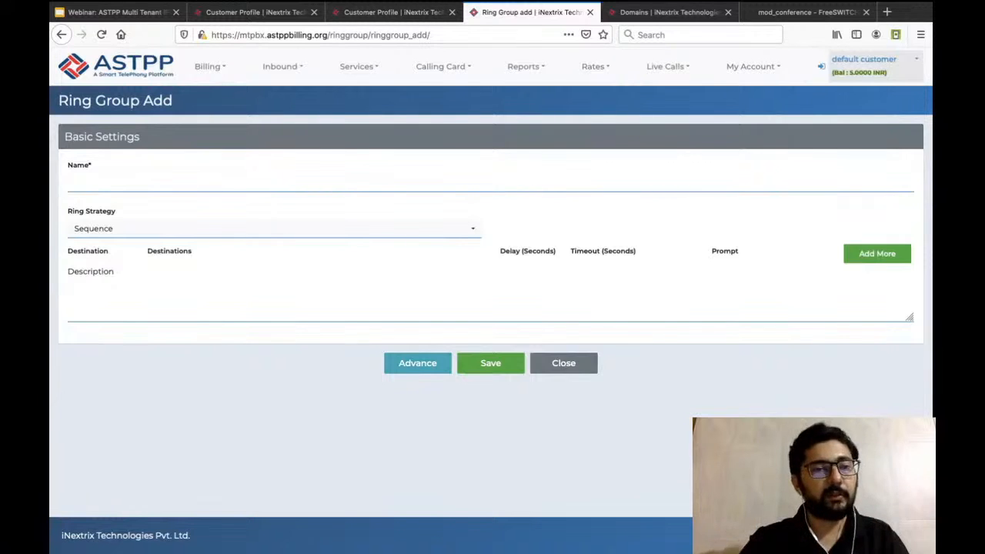
{"action": "left_click", "coordinate": [274, 229]}
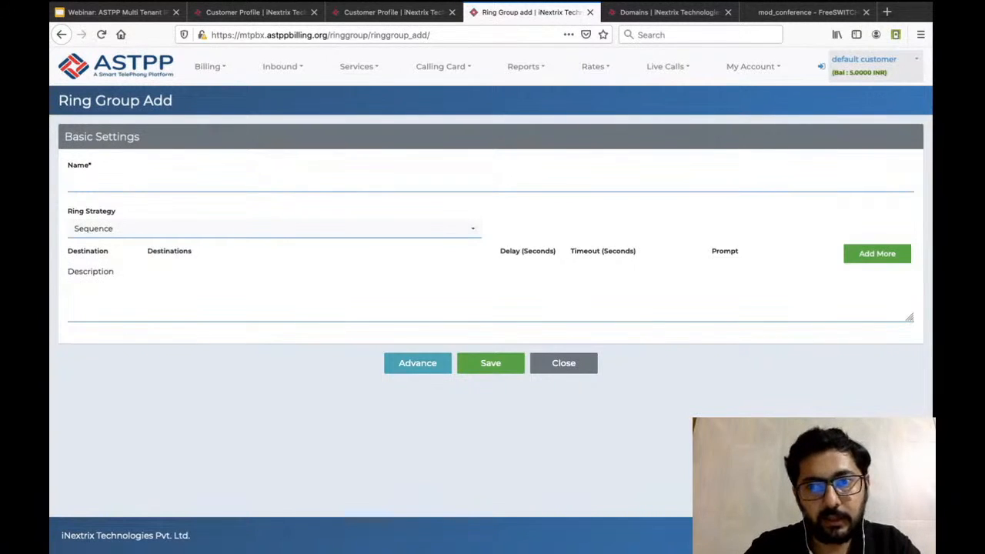
Open the customer's SIP devices in a separate browser tab and review the devices with caller names sales1, sales2 and sales3.
{"action": "mouse_move", "coordinate": [753, 67]}
{"action": "left_click", "coordinate": [751, 115]}
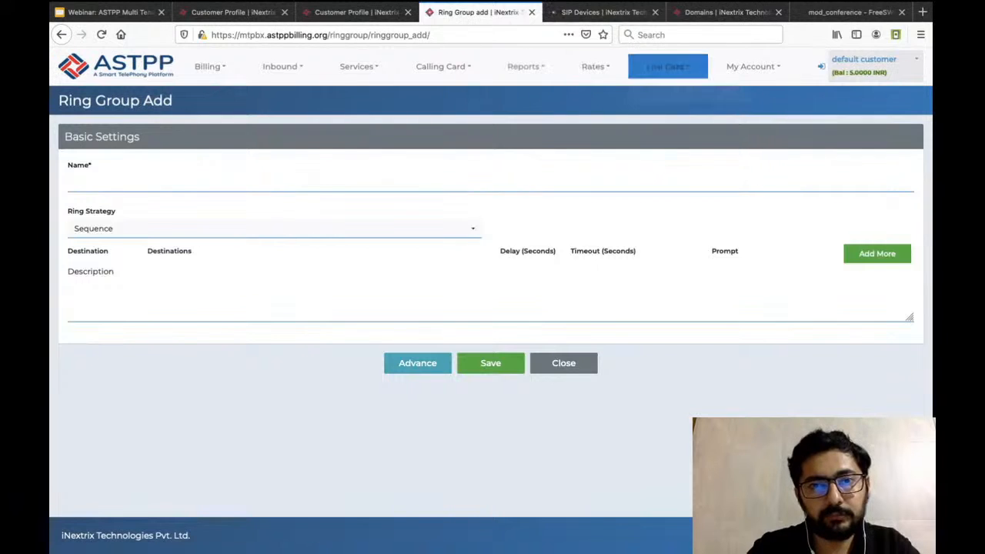
{"action": "left_click", "coordinate": [600, 12]}
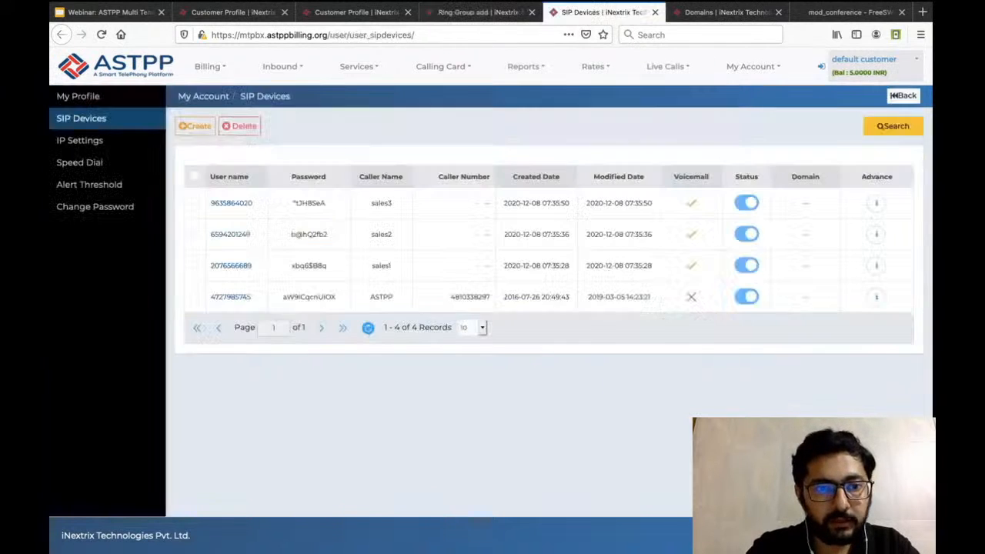
{"action": "double_click", "coordinate": [381, 266]}
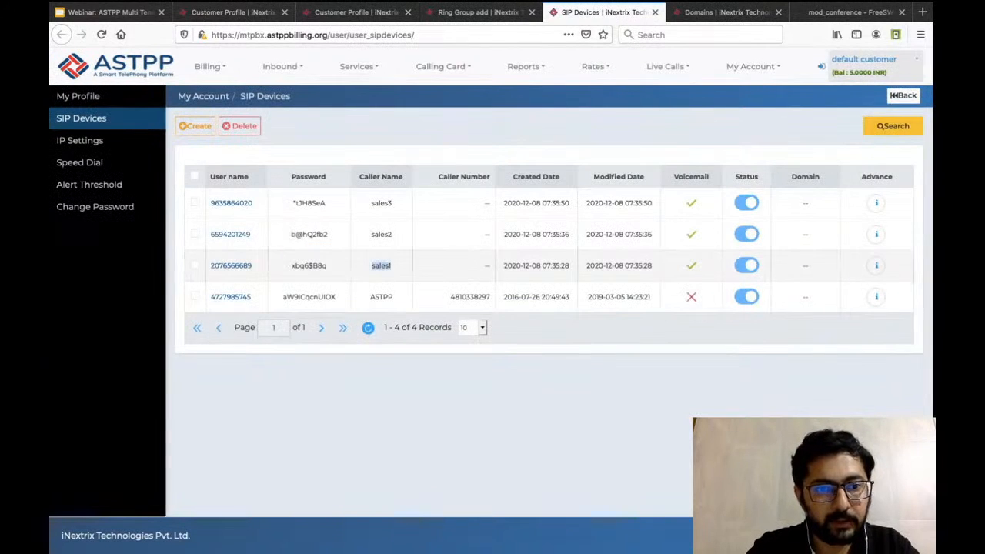
{"action": "double_click", "coordinate": [381, 235]}
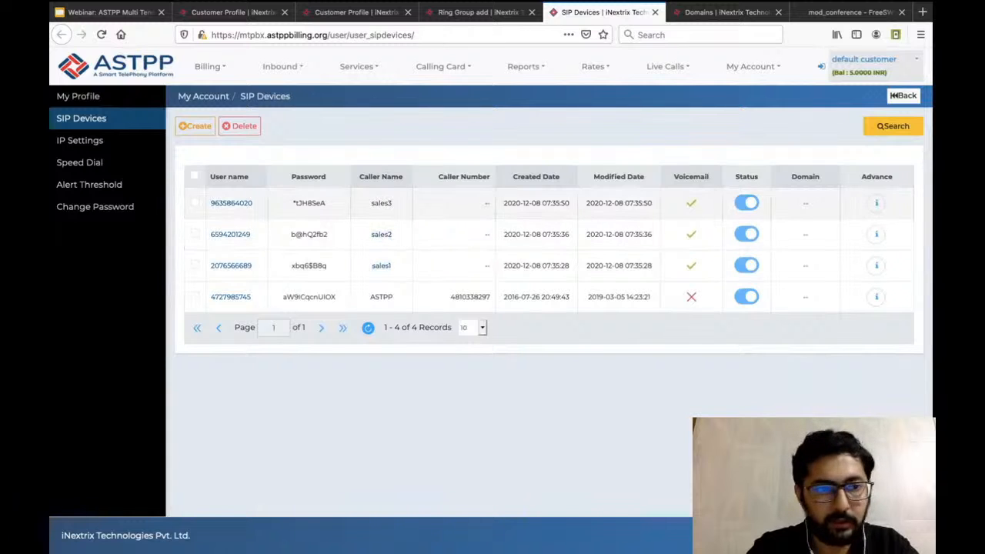
{"action": "double_click", "coordinate": [381, 202]}
Create and save a SIP device with caller name sales4, keeping the generated credentials and default voicemail options.
{"action": "left_click", "coordinate": [195, 125]}
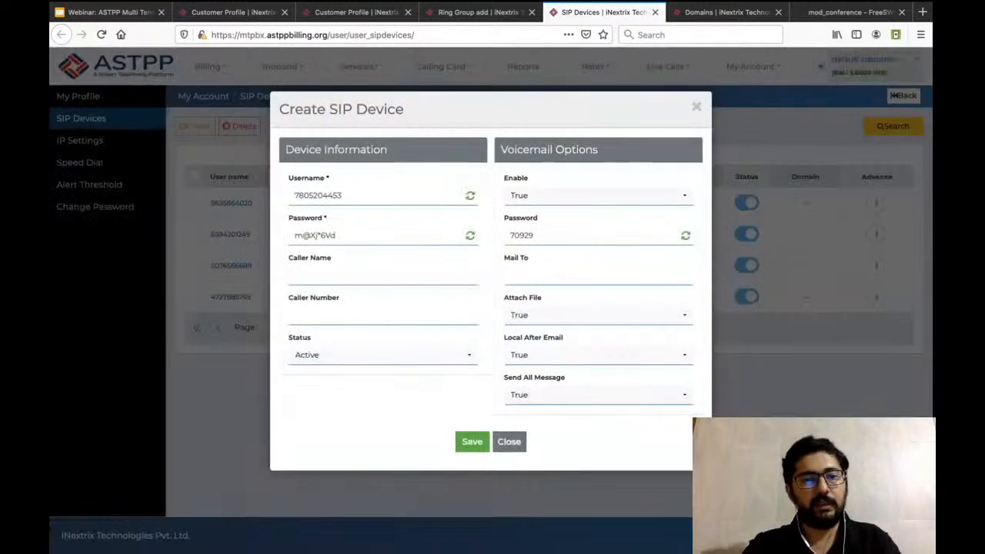
{"action": "left_click", "coordinate": [346, 274]}
{"action": "type", "text": "sales4"}
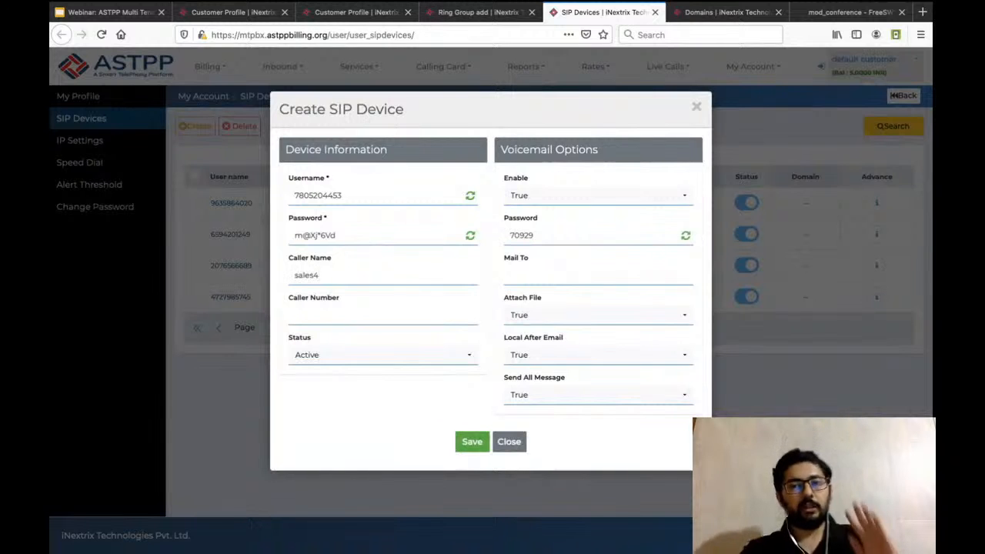
{"action": "left_click", "coordinate": [472, 441]}
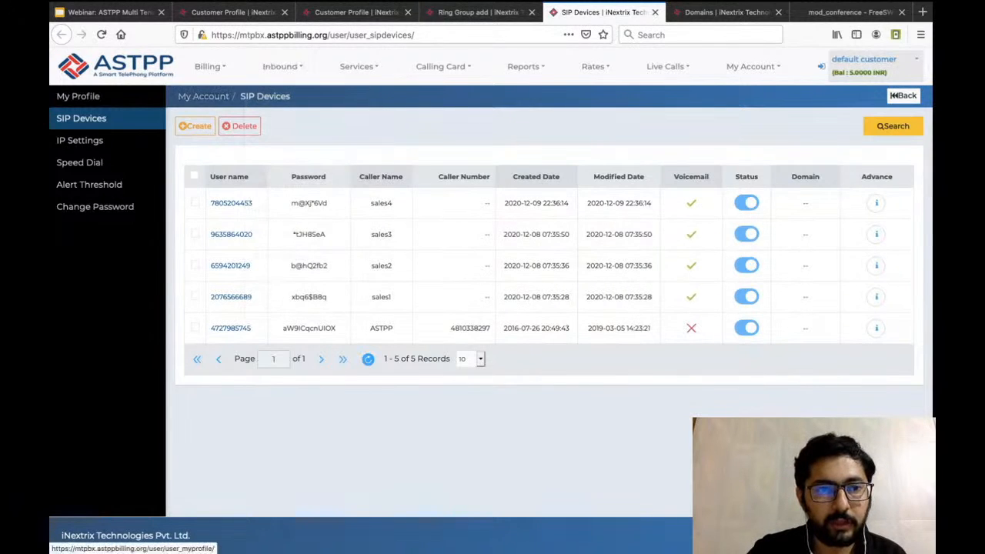
Look over the customer's own profile page and return to the SIP devices list.
{"action": "left_click", "coordinate": [205, 96]}
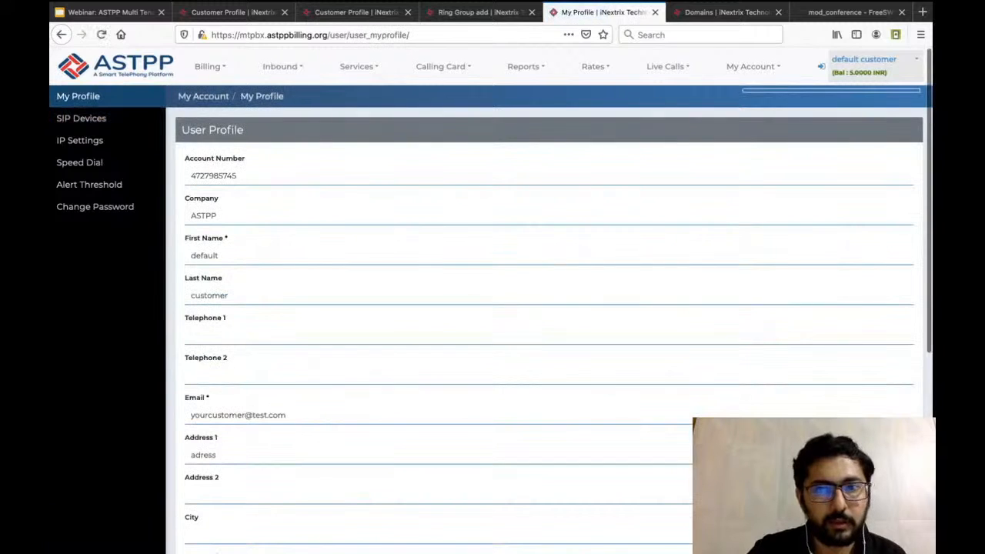
{"action": "left_click", "coordinate": [84, 96]}
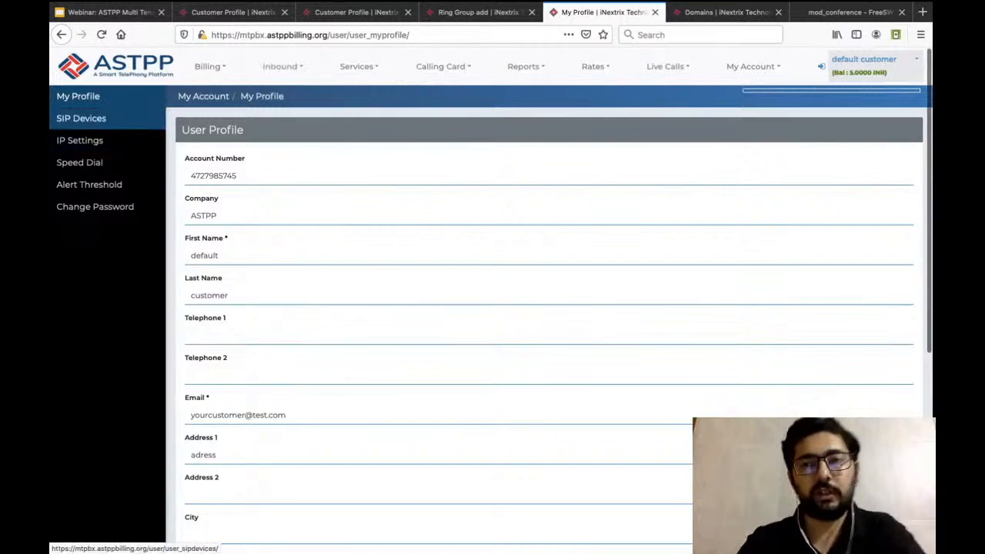
{"action": "left_click", "coordinate": [81, 117]}
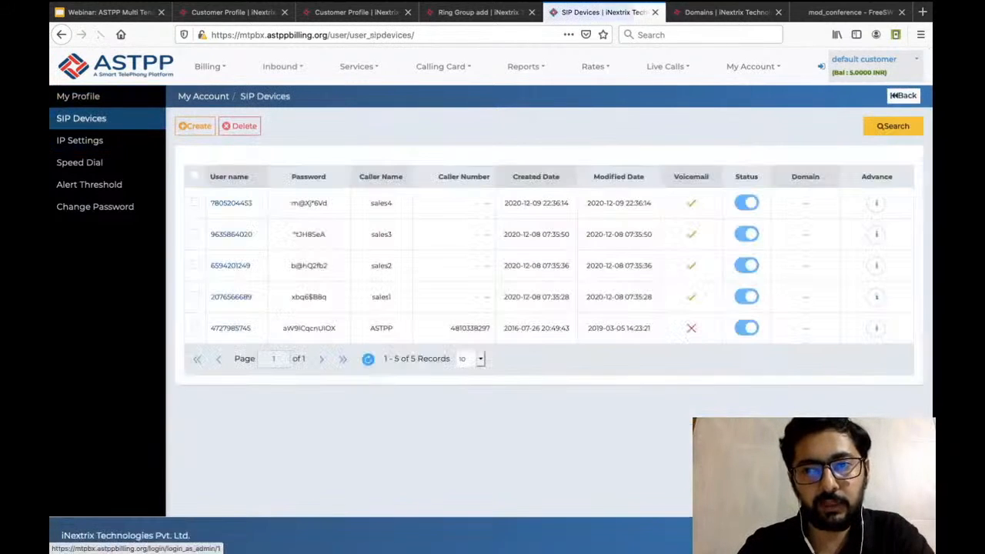
Switch back to the administrator account and open the default customer's profile from the customers list.
{"action": "left_click", "coordinate": [821, 67]}
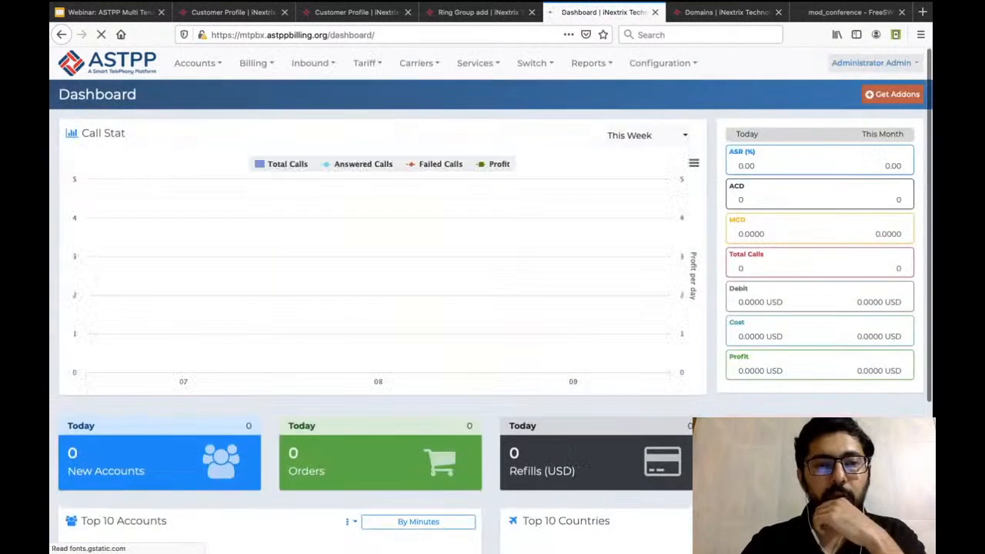
{"action": "mouse_move", "coordinate": [198, 64]}
{"action": "mouse_move", "coordinate": [200, 88]}
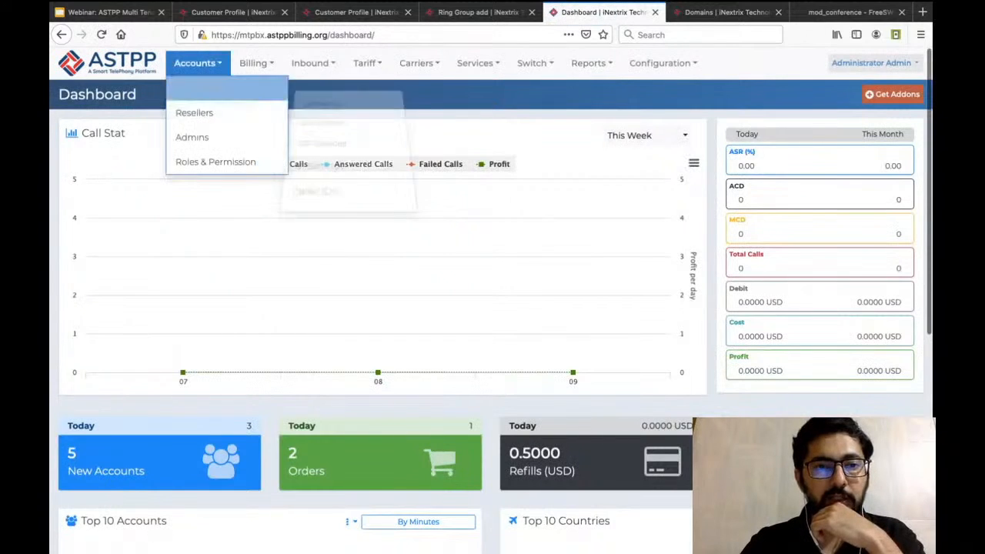
{"action": "left_click", "coordinate": [320, 118]}
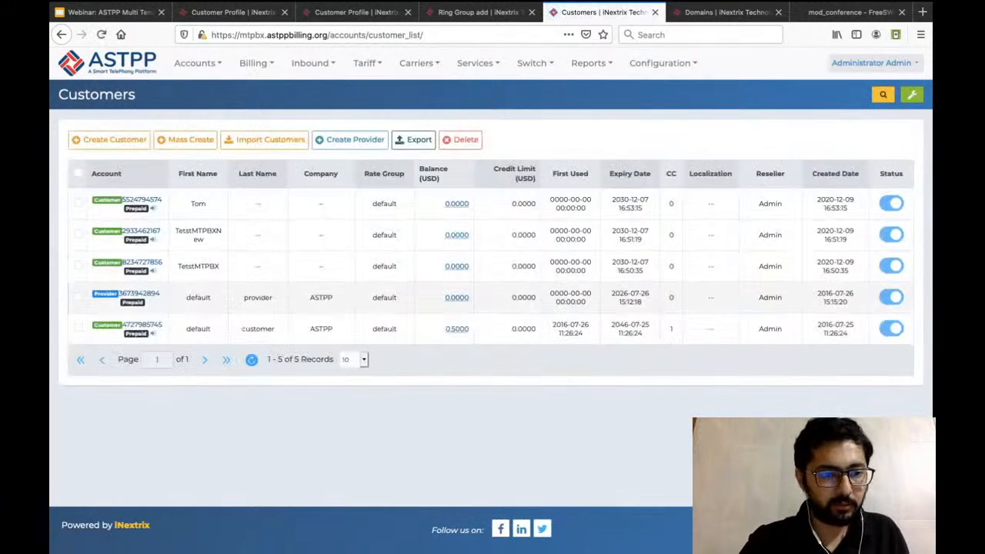
{"action": "left_click", "coordinate": [142, 325]}
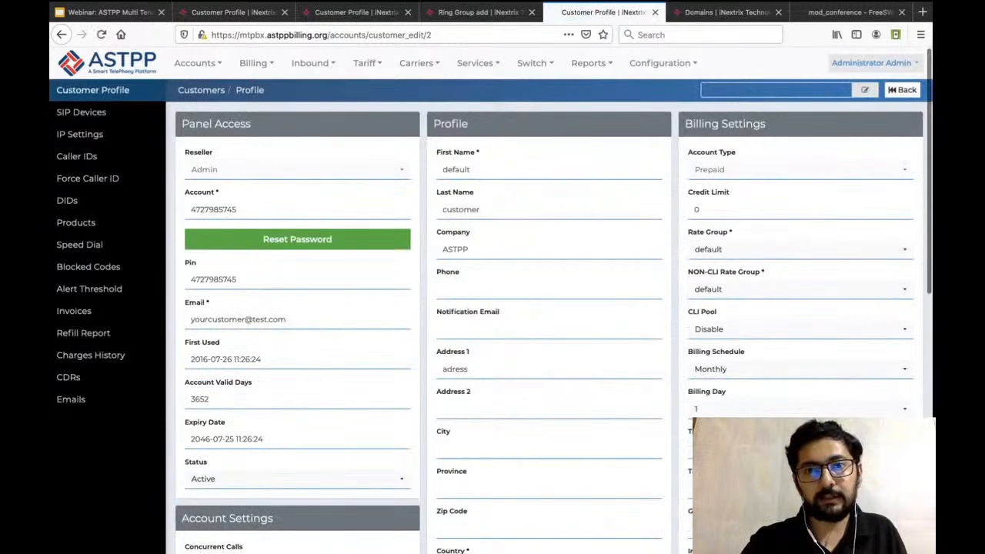
Set the default customer's domain to defaultcustomer.mtpbx.astppbilling.org and save it.
{"action": "left_click", "coordinate": [865, 90]}
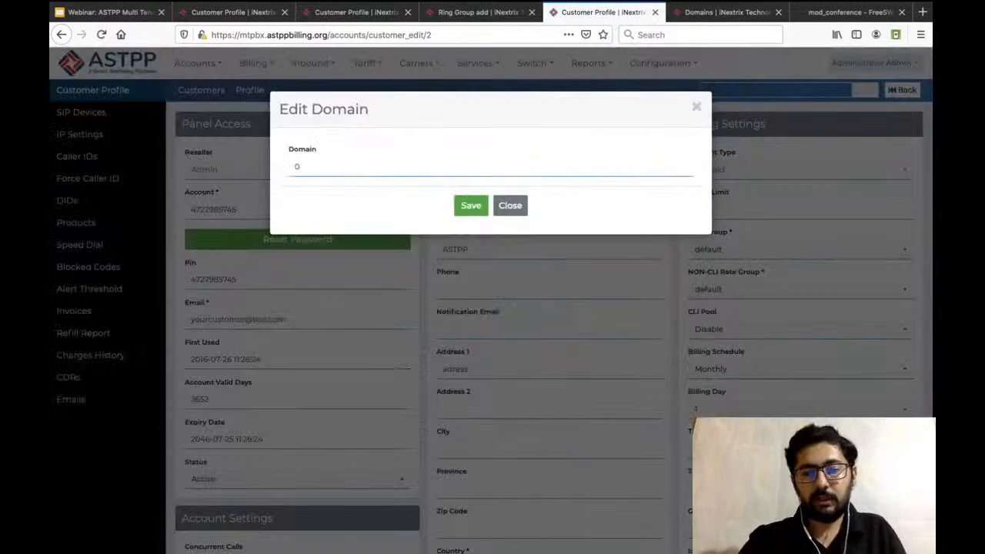
{"action": "key", "text": "BackSpace"}
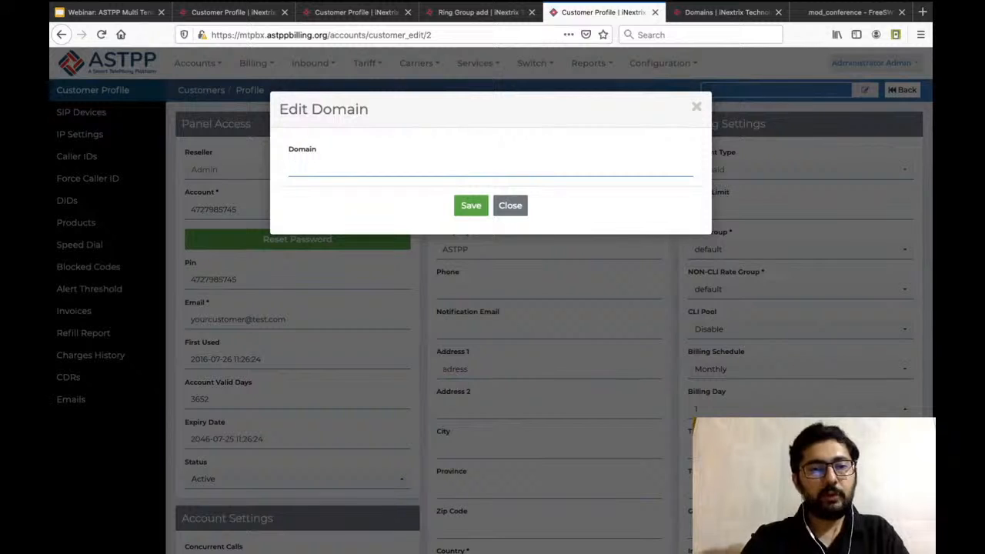
{"action": "type", "text": "def"}
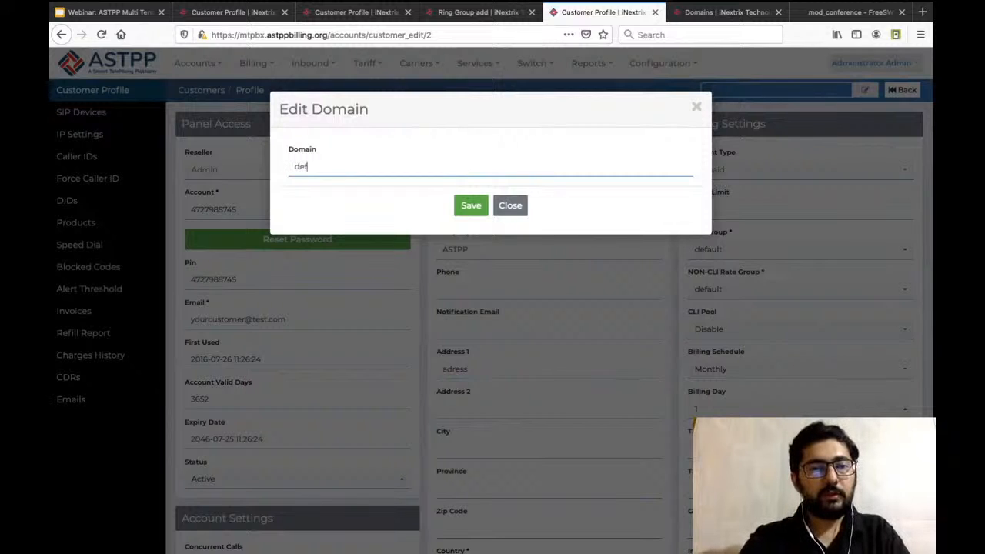
{"action": "type", "text": "aultcustome"}
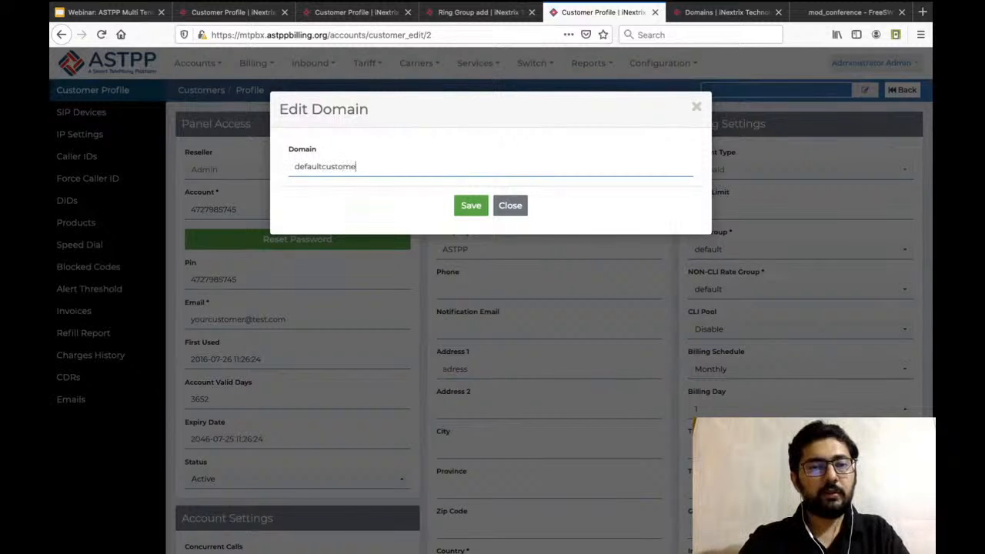
{"action": "type", "text": "r.mtp"}
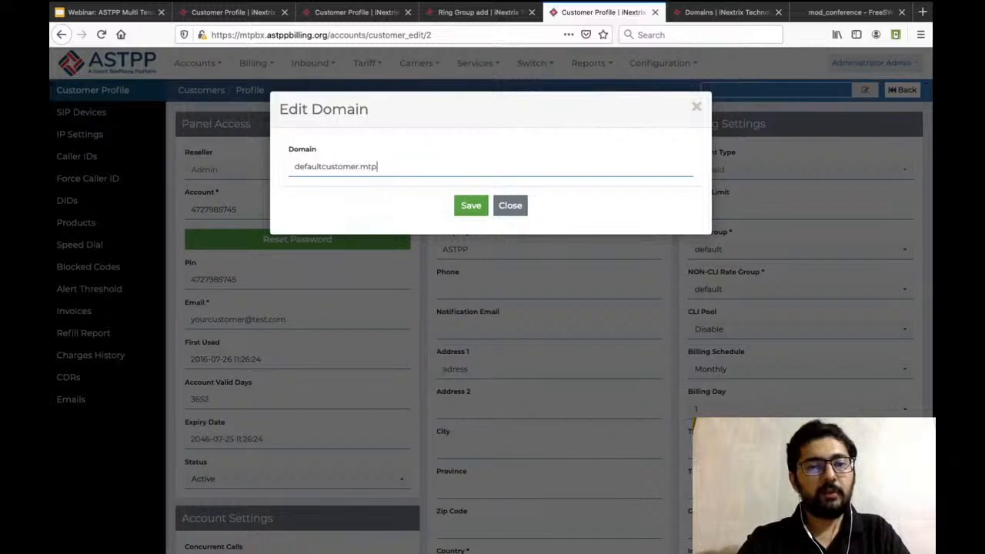
{"action": "type", "text": "bx.astppbi"}
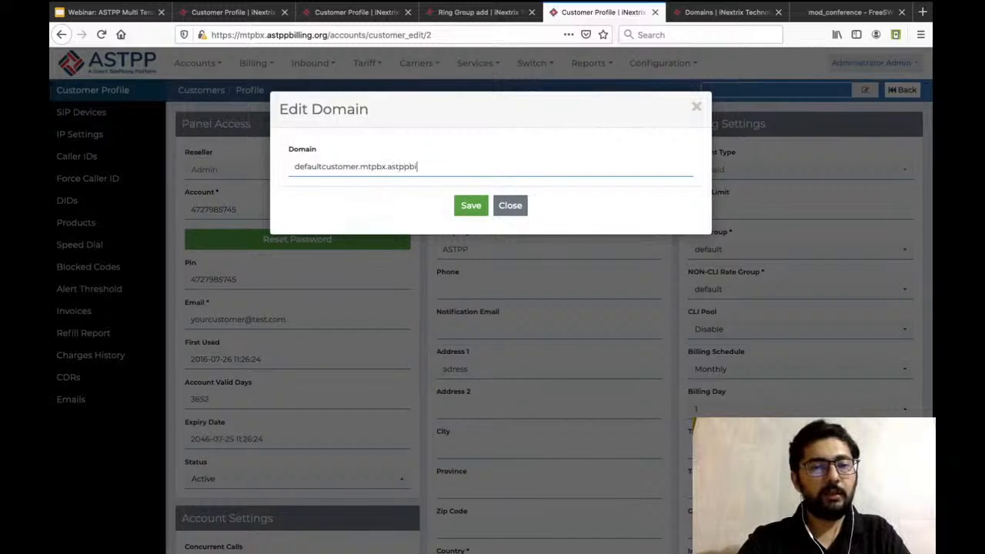
{"action": "type", "text": "lling.org"}
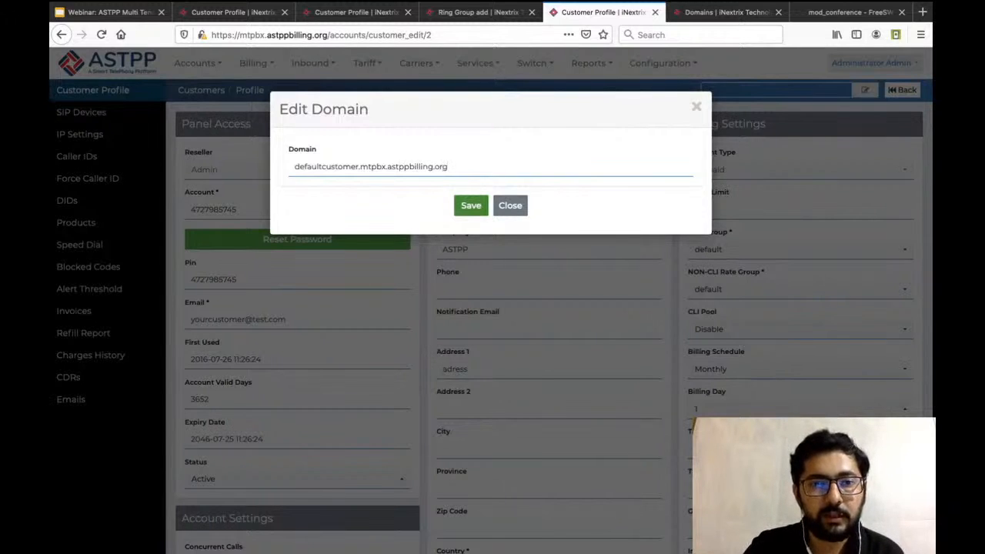
{"action": "left_click", "coordinate": [471, 205]}
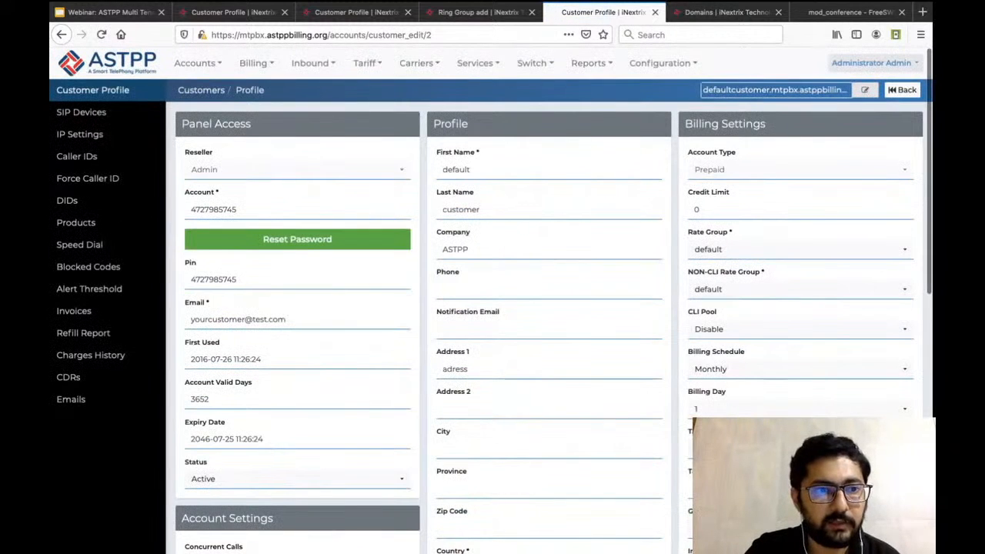
Return to the customers list, log in as the default customer, and open that customer's SIP devices list.
{"action": "mouse_move", "coordinate": [196, 63]}
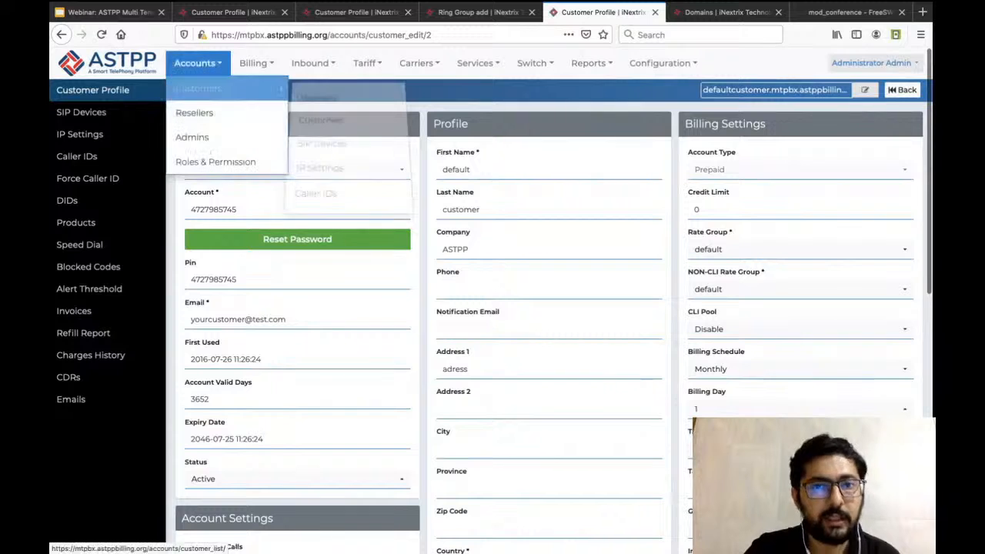
{"action": "mouse_move", "coordinate": [231, 89]}
{"action": "left_click", "coordinate": [344, 119]}
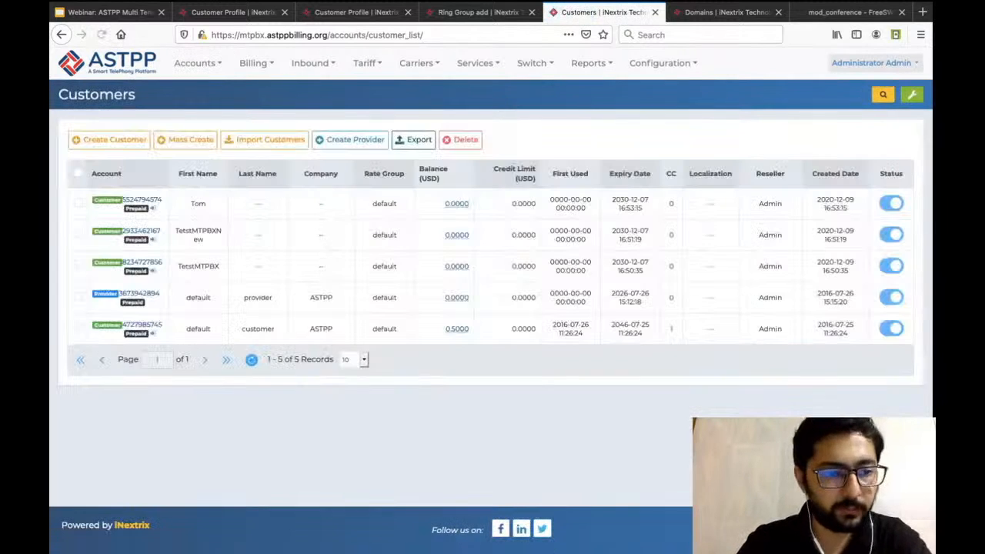
{"action": "left_click", "coordinate": [153, 334]}
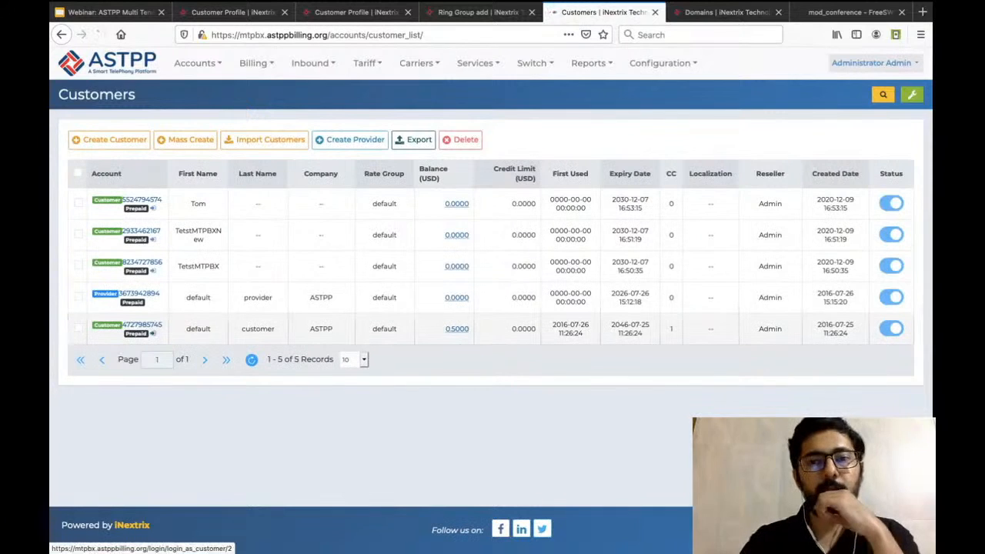
{"action": "left_click", "coordinate": [753, 66]}
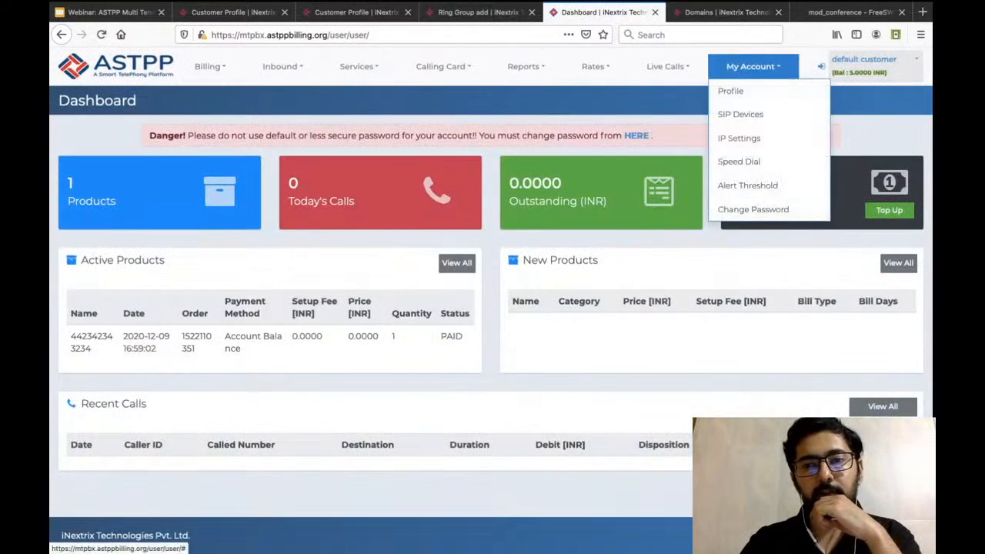
{"action": "left_click", "coordinate": [762, 114]}
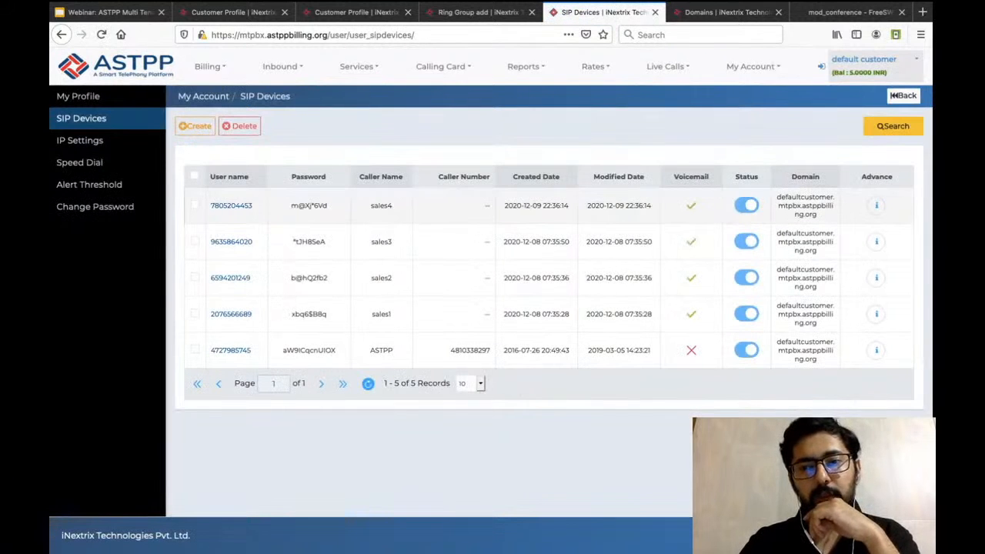
Check the domain shown for the SIP devices and locate the entries with caller names sales1 and sales2.
{"action": "triple_click", "coordinate": [805, 206]}
{"action": "left_click", "coordinate": [805, 205]}
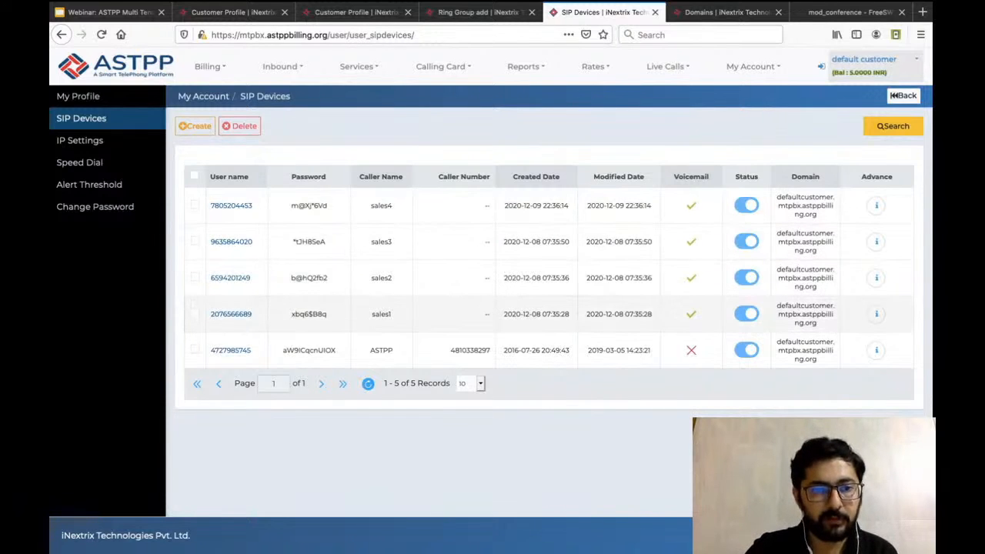
{"action": "double_click", "coordinate": [381, 314]}
{"action": "double_click", "coordinate": [381, 277]}
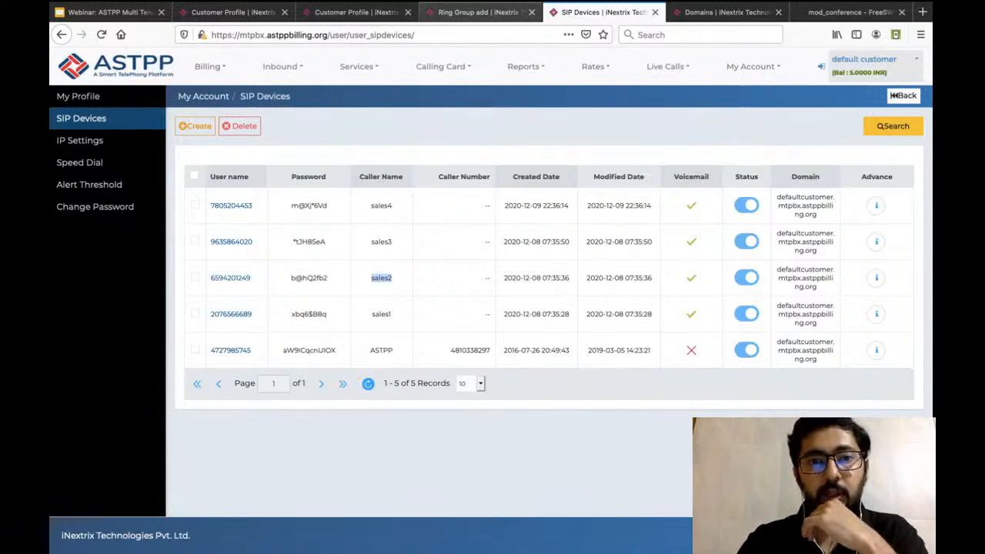
Return to the new ring group form, name the group SalesDeptarment, and set its ring strategy to Simultaneous.
{"action": "left_click", "coordinate": [477, 11]}
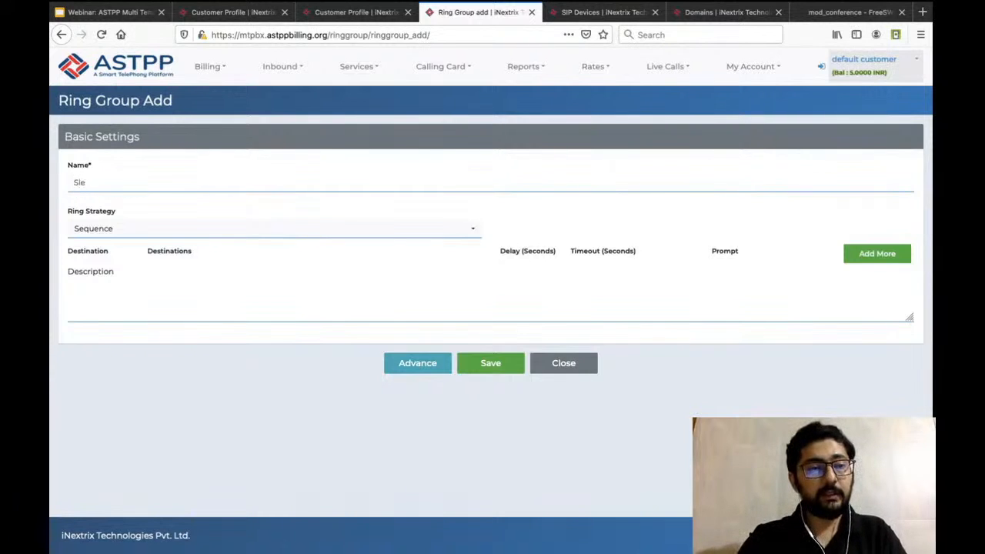
{"action": "type", "text": "alesDep"}
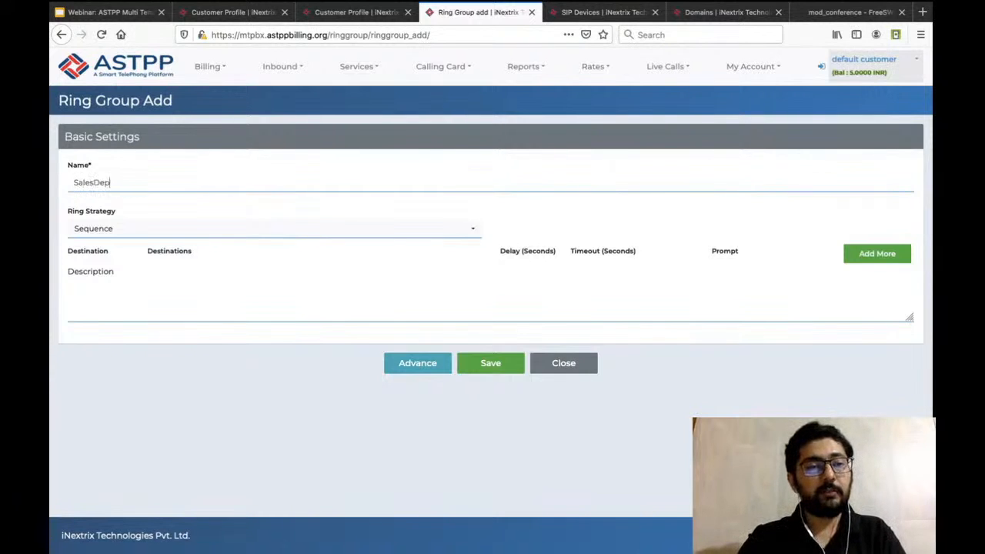
{"action": "type", "text": "tarment"}
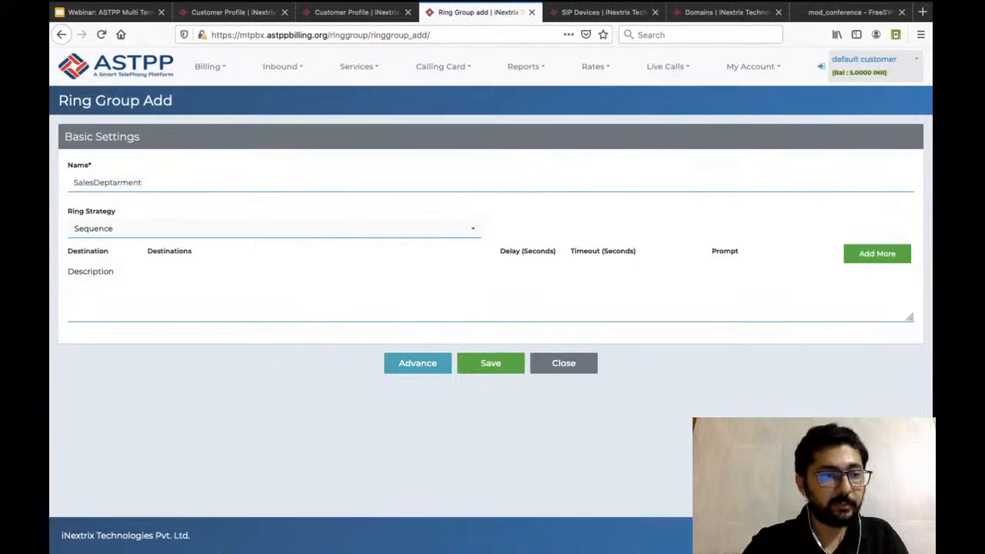
{"action": "key", "text": "Tab"}
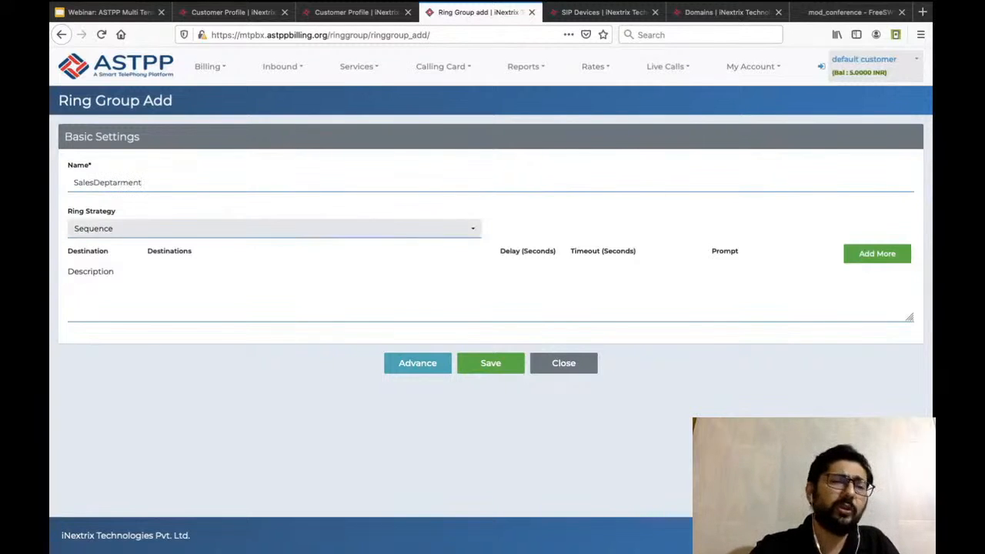
{"action": "left_click", "coordinate": [231, 228]}
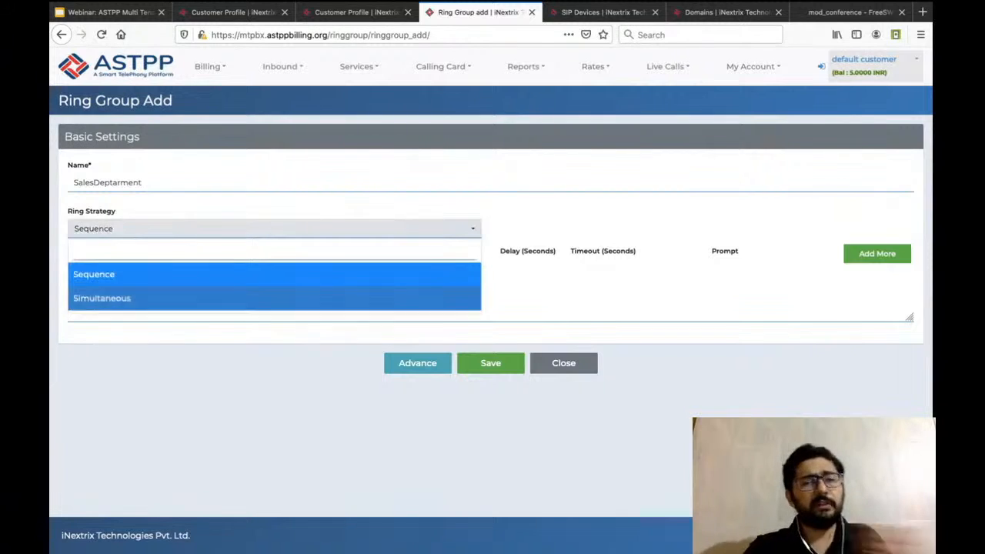
{"action": "left_click", "coordinate": [231, 297]}
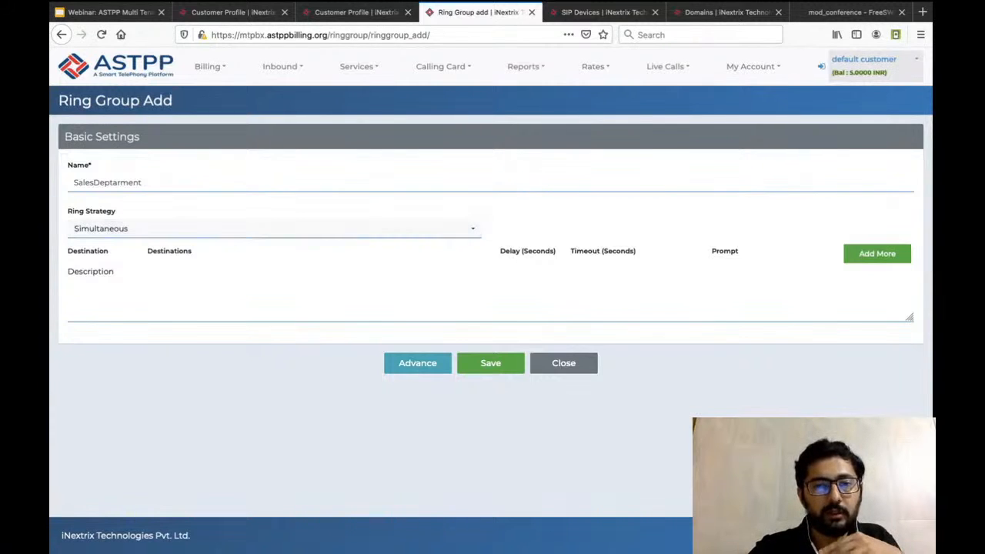
Add the customer's default extension as the first destination with its prompt set to No, and add a second destination row.
{"action": "left_click", "coordinate": [877, 253]}
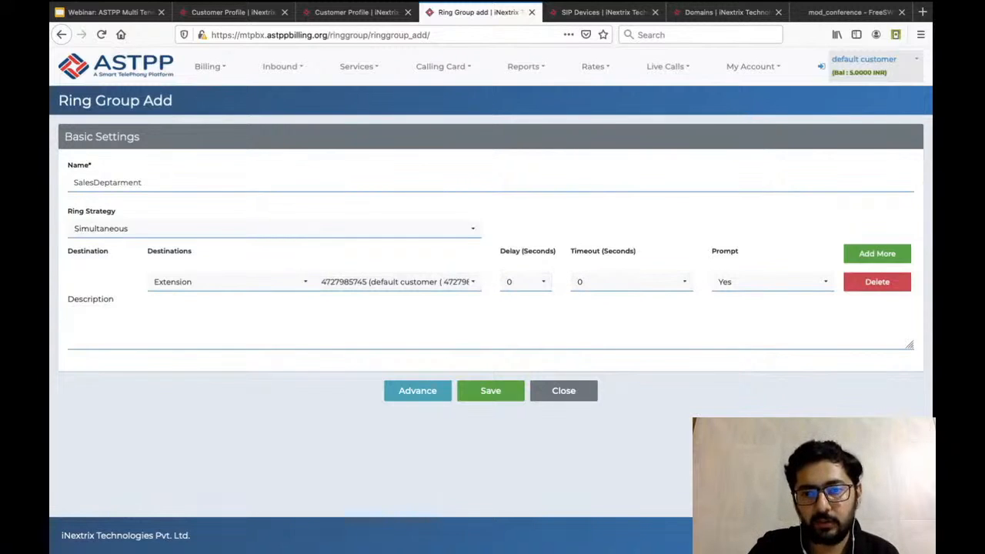
{"action": "left_click", "coordinate": [770, 282]}
{"action": "left_click", "coordinate": [739, 351]}
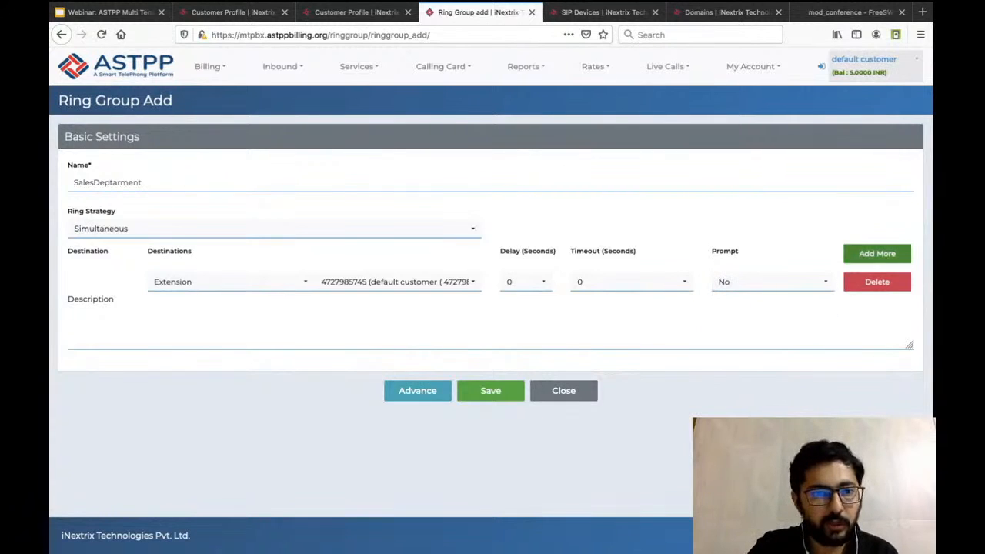
{"action": "left_click", "coordinate": [878, 253]}
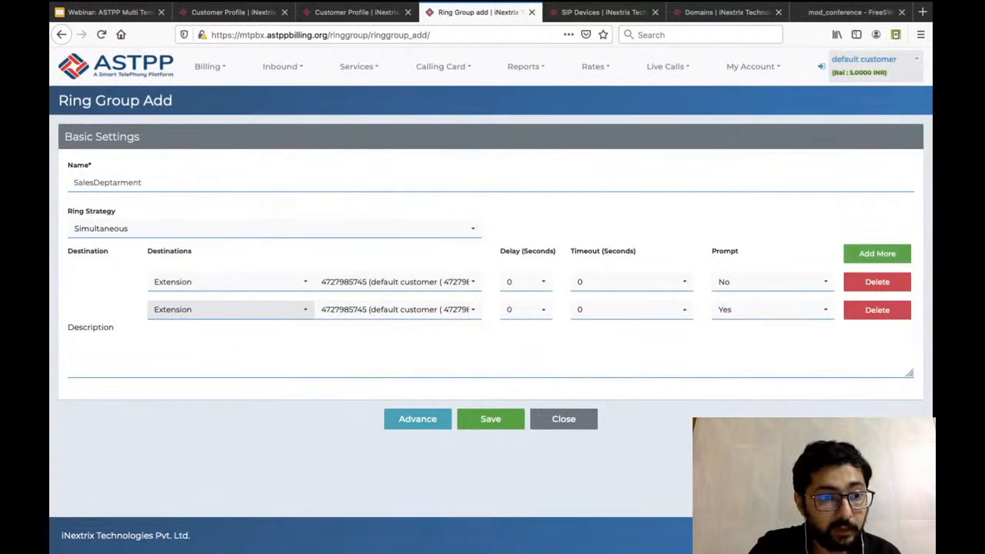
Try PSTN as the second destination's type and return it to Extension.
{"action": "left_click", "coordinate": [231, 309]}
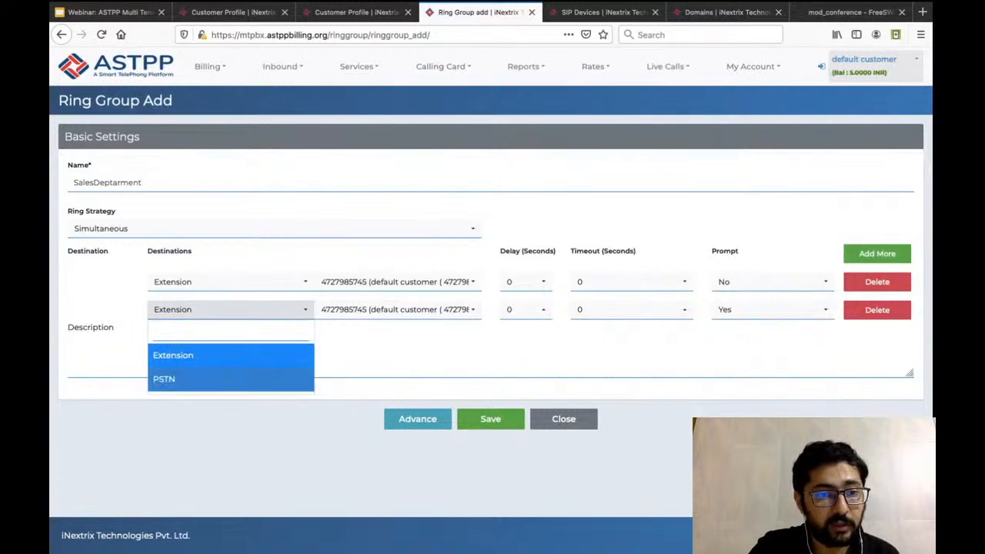
{"action": "left_click", "coordinate": [164, 379]}
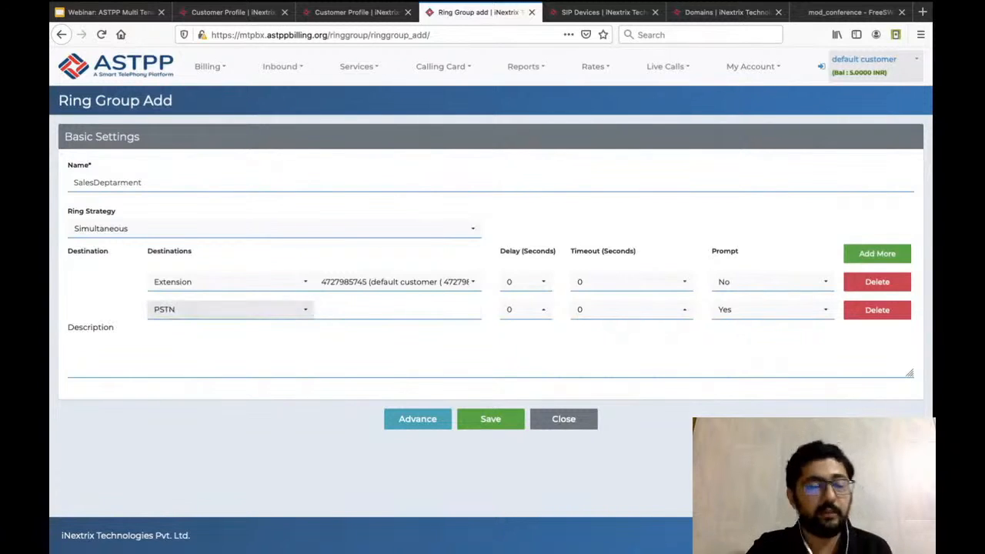
{"action": "left_click", "coordinate": [362, 309]}
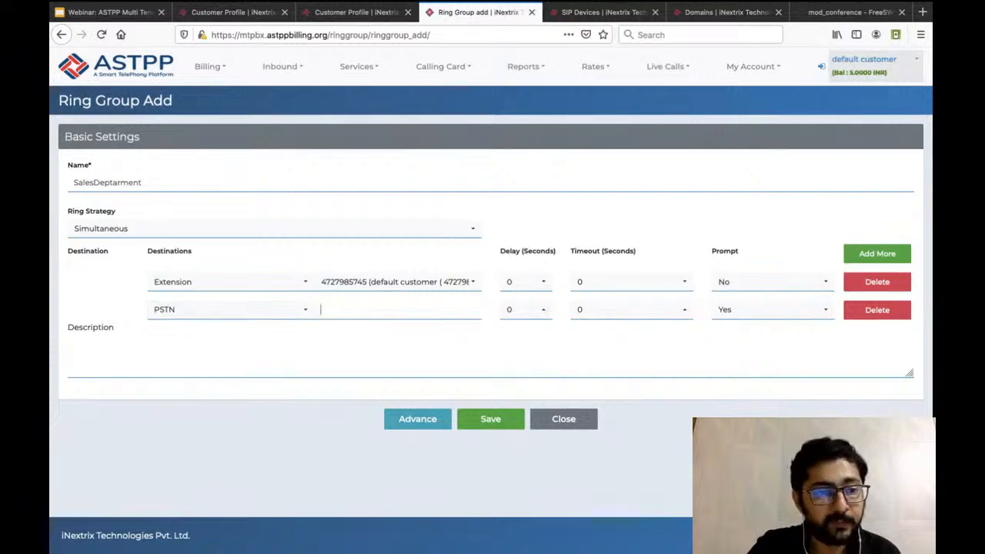
{"action": "left_click", "coordinate": [231, 310]}
{"action": "left_click", "coordinate": [185, 355]}
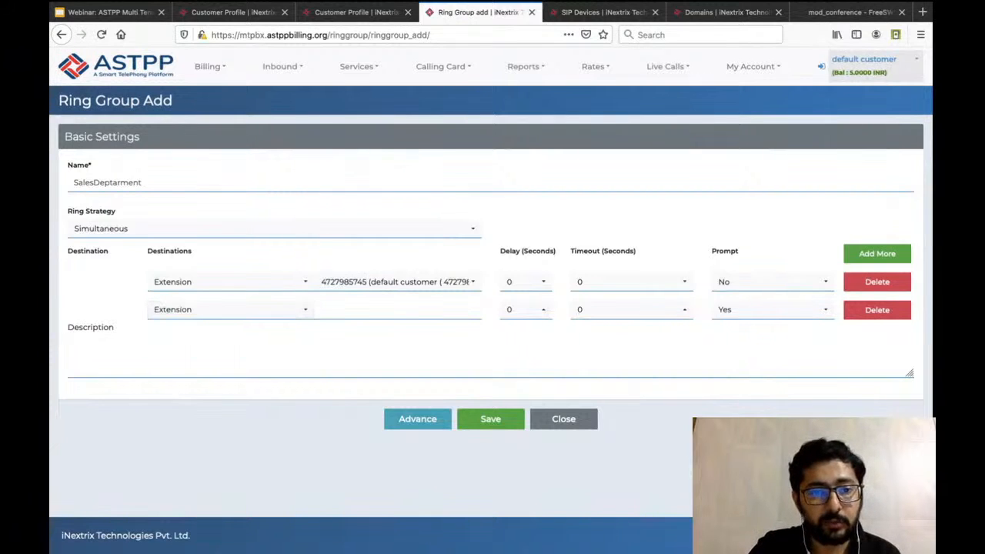
Keep the first destination's extension, assign the sales1 extension to the second destination, and set the second prompt to No.
{"action": "left_click", "coordinate": [398, 283]}
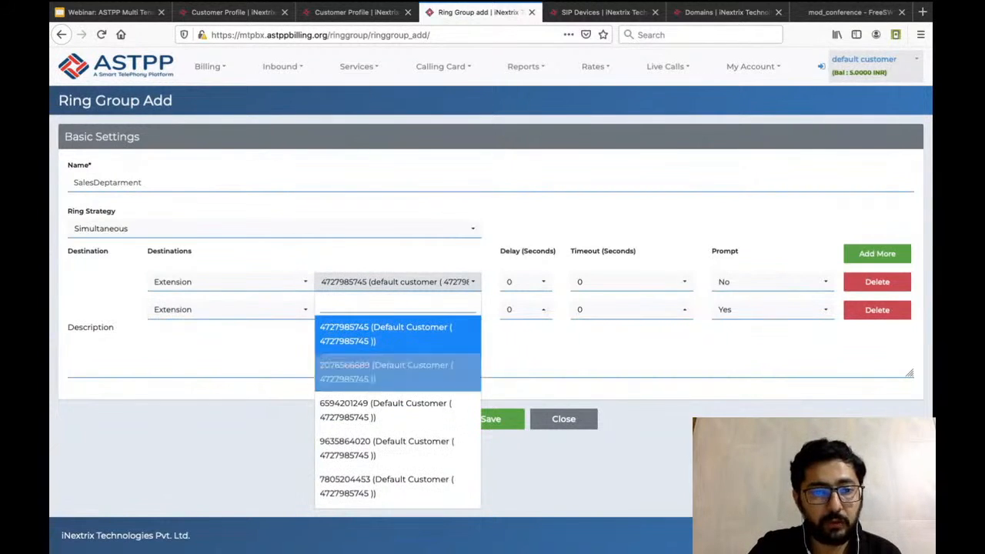
{"action": "left_click", "coordinate": [385, 334]}
{"action": "left_click", "coordinate": [397, 309]}
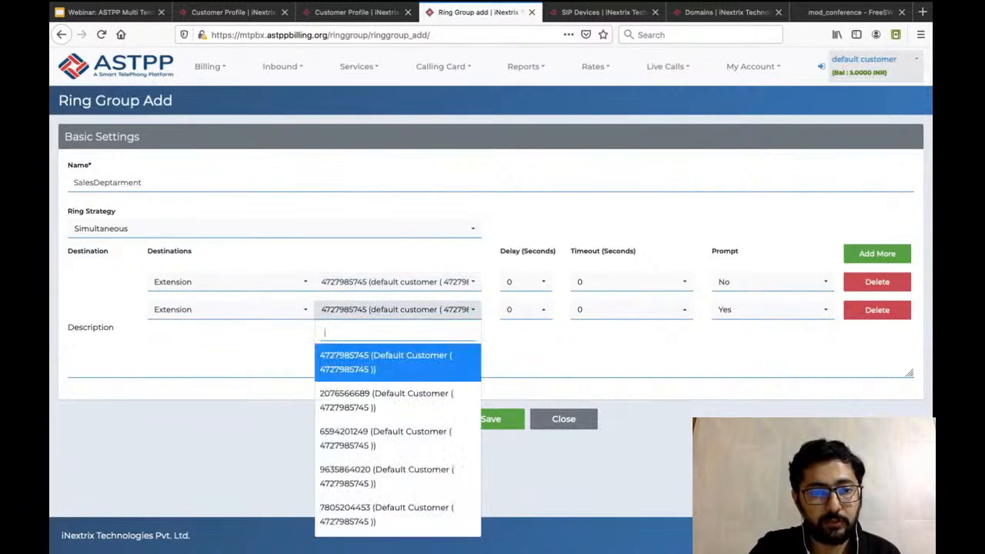
{"action": "left_click", "coordinate": [384, 402]}
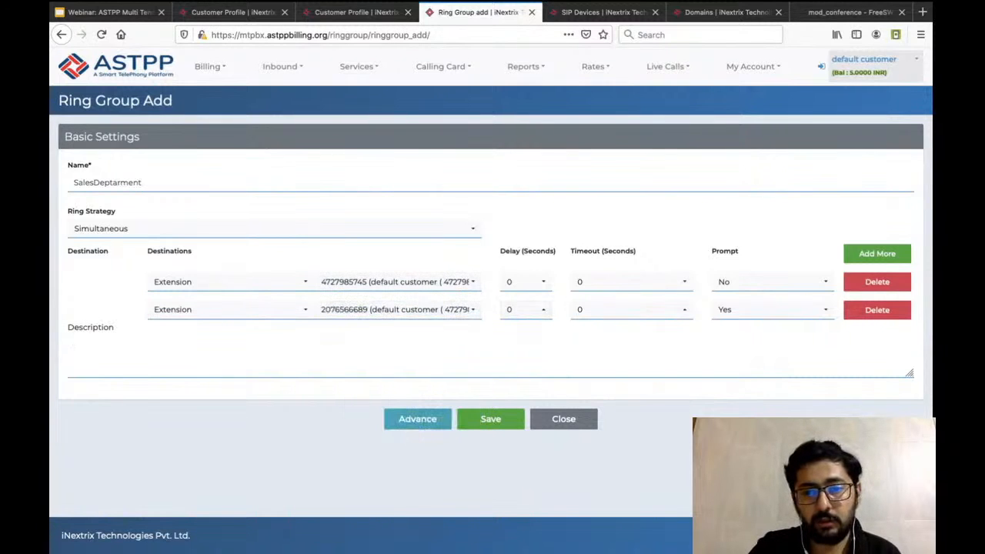
{"action": "left_click", "coordinate": [769, 309]}
{"action": "left_click", "coordinate": [728, 378]}
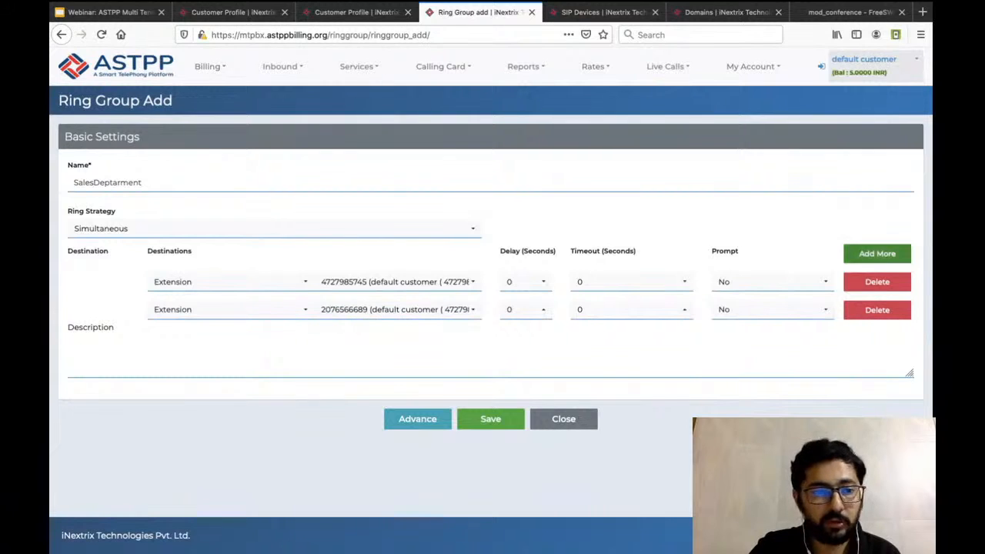
Add a third ring group destination using the sales3 extension, with its prompt set to No.
{"action": "left_click", "coordinate": [877, 253]}
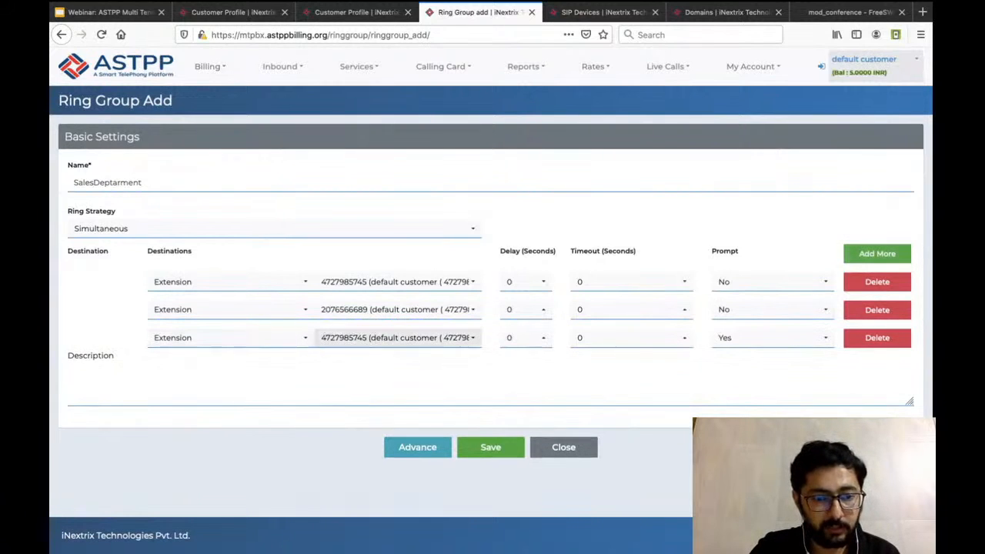
{"action": "left_click", "coordinate": [398, 337]}
{"action": "left_click", "coordinate": [385, 500]}
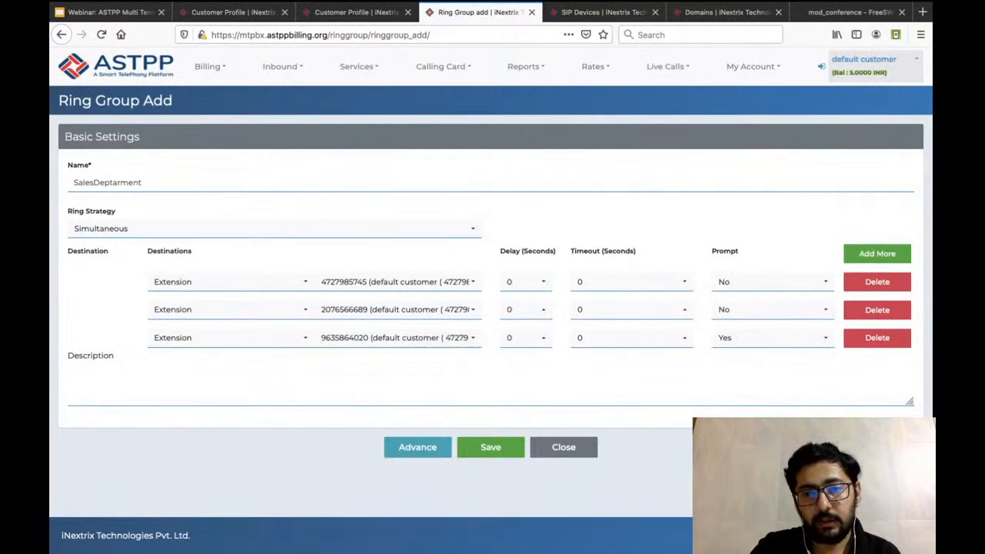
{"action": "left_click", "coordinate": [769, 337]}
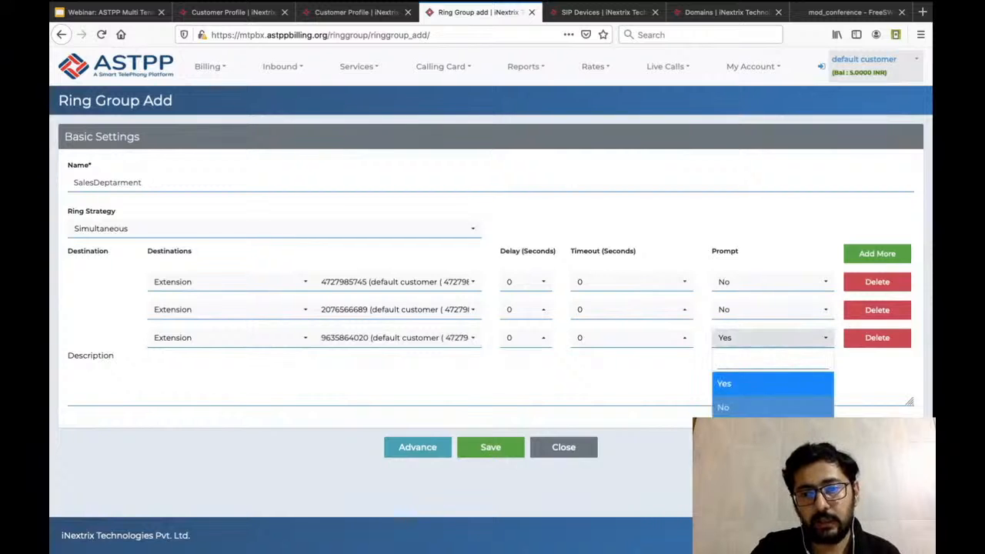
{"action": "left_click", "coordinate": [727, 405]}
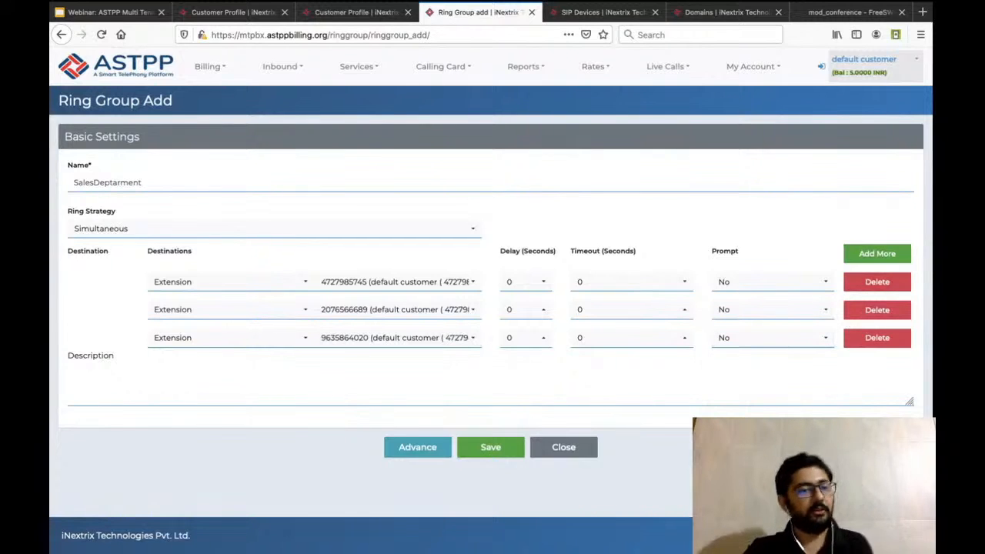
Expand the ring group's advanced settings and examine the options offered for the announcement and ring back.
{"action": "left_click", "coordinate": [72, 371]}
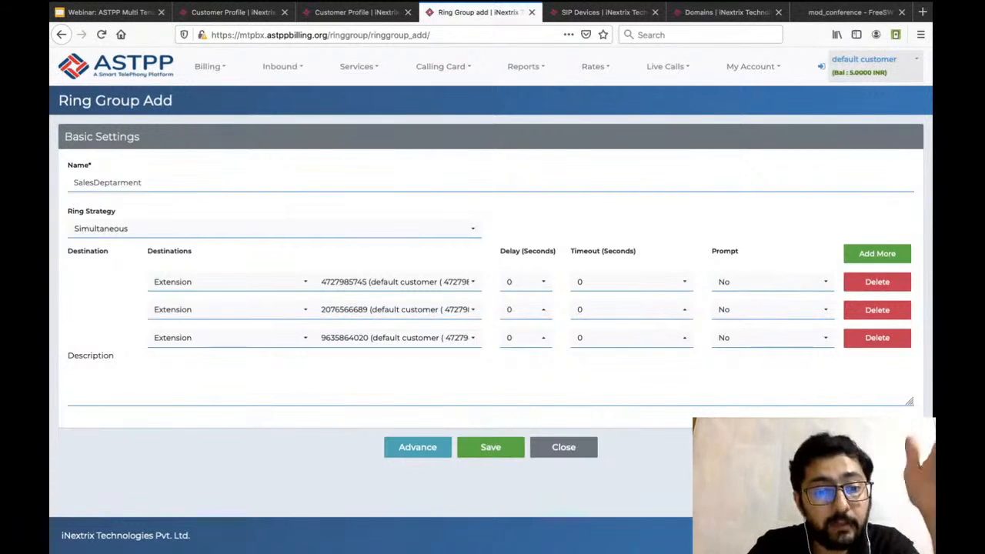
{"action": "left_click", "coordinate": [418, 448]}
{"action": "scroll", "coordinate": [418, 447], "scroll_direction": "down", "scroll_amount": 2}
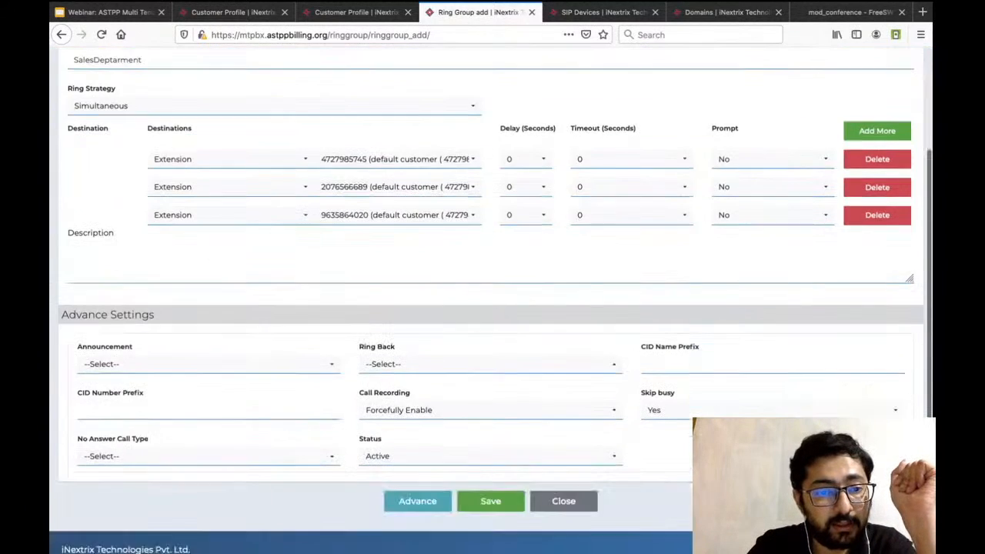
{"action": "scroll", "coordinate": [208, 354], "scroll_direction": "down", "scroll_amount": 1}
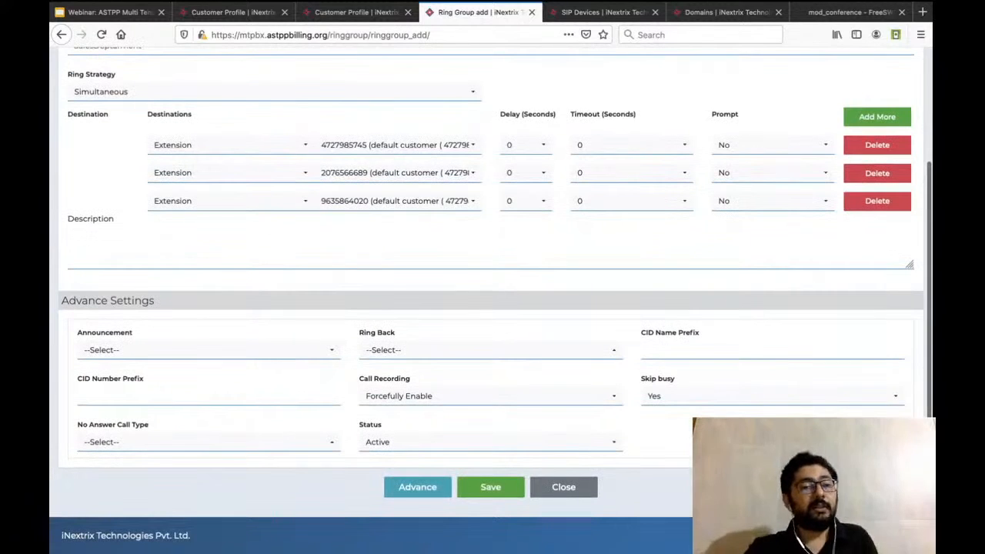
{"action": "left_click", "coordinate": [207, 350]}
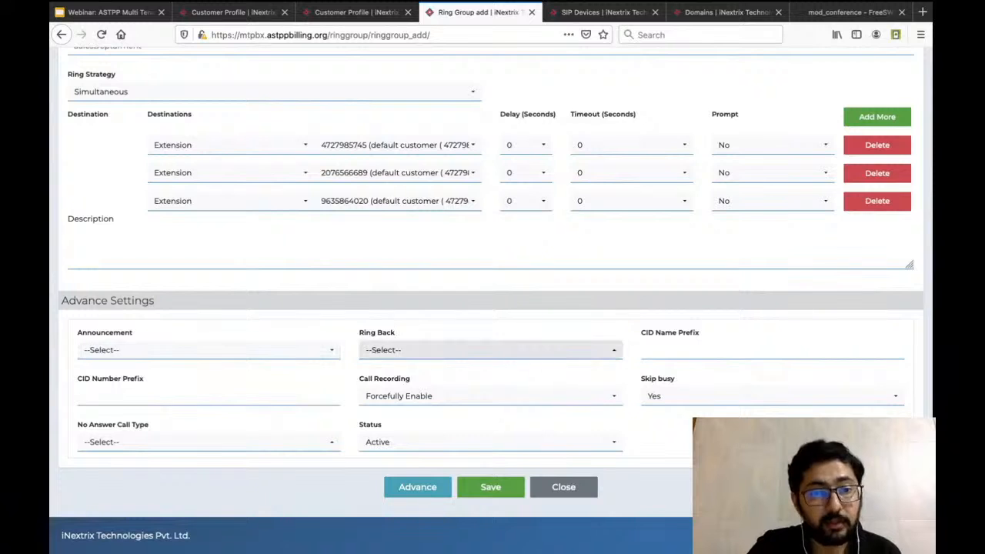
{"action": "left_click", "coordinate": [490, 349]}
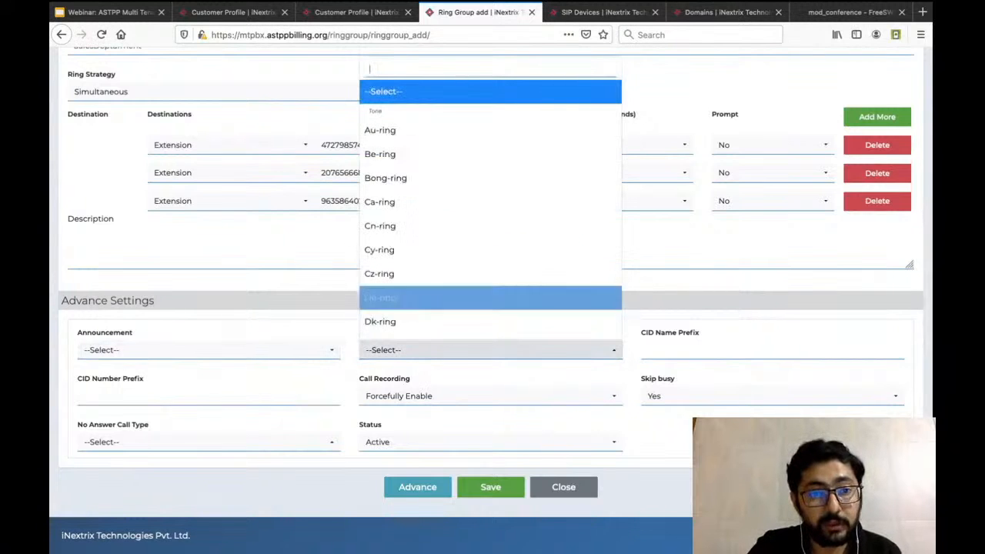
{"action": "scroll", "coordinate": [490, 299], "scroll_direction": "down", "scroll_amount": 2}
{"action": "scroll", "coordinate": [490, 298], "scroll_direction": "up", "scroll_amount": 2}
{"action": "left_click", "coordinate": [74, 234]}
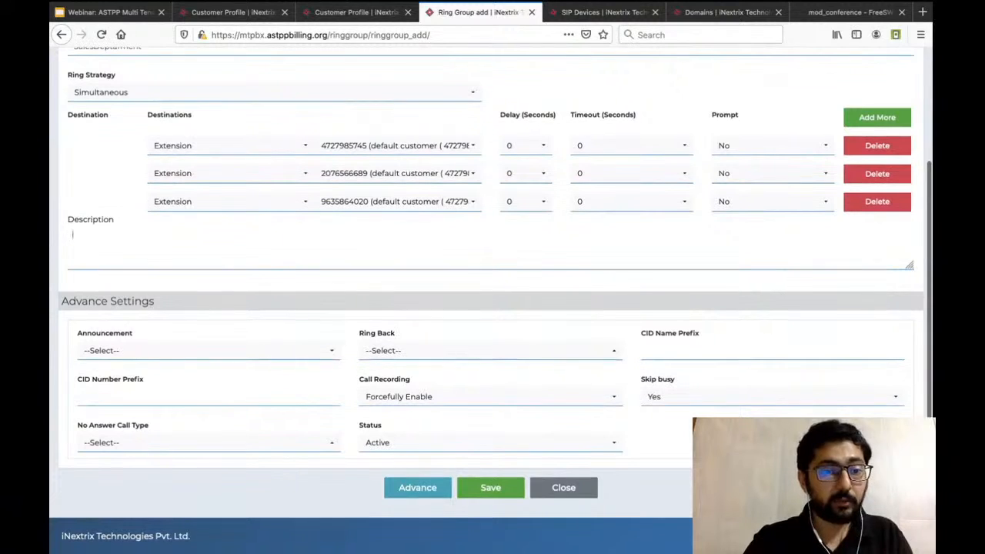
{"action": "left_click", "coordinate": [208, 350]}
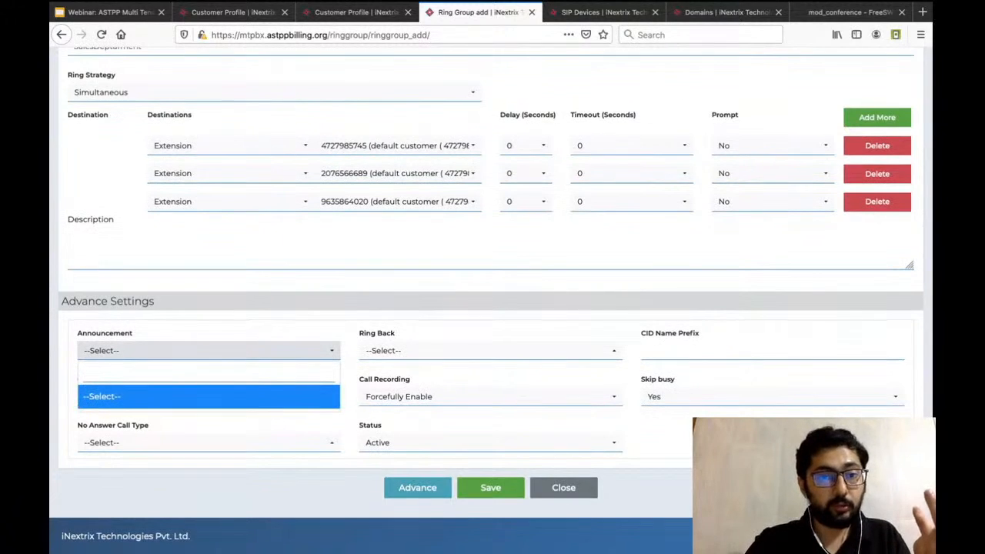
{"action": "key", "text": "Escape"}
Open the customer's inbound recordings list and start creating a new recording.
{"action": "scroll", "coordinate": [493, 307], "scroll_direction": "up", "scroll_amount": 4}
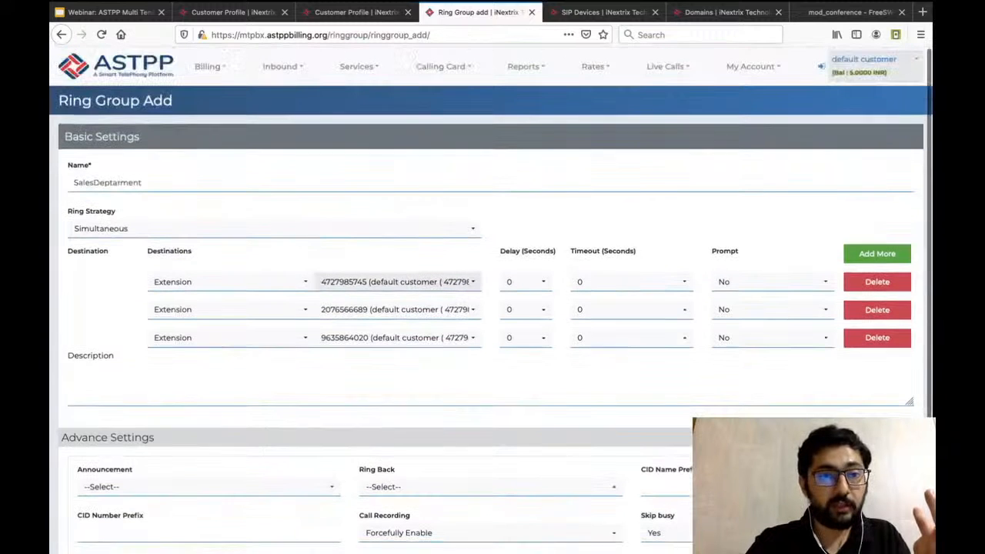
{"action": "mouse_move", "coordinate": [359, 68]}
{"action": "mouse_move", "coordinate": [281, 66]}
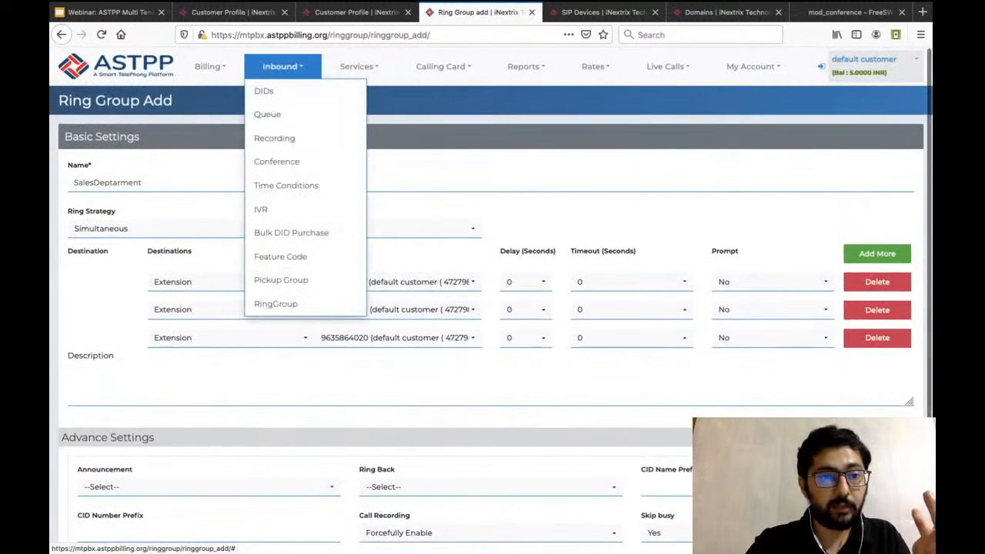
{"action": "left_click", "coordinate": [275, 138]}
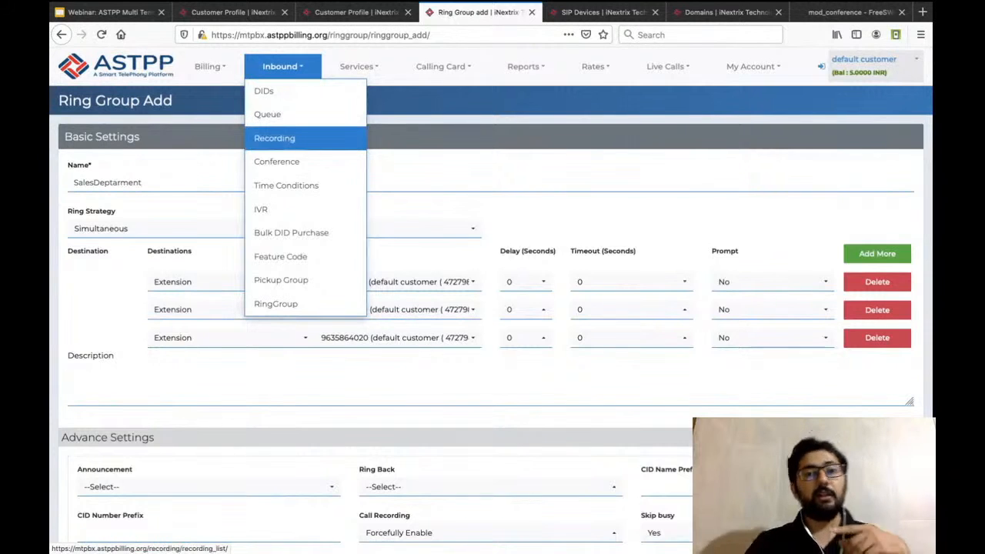
{"action": "left_click", "coordinate": [283, 139]}
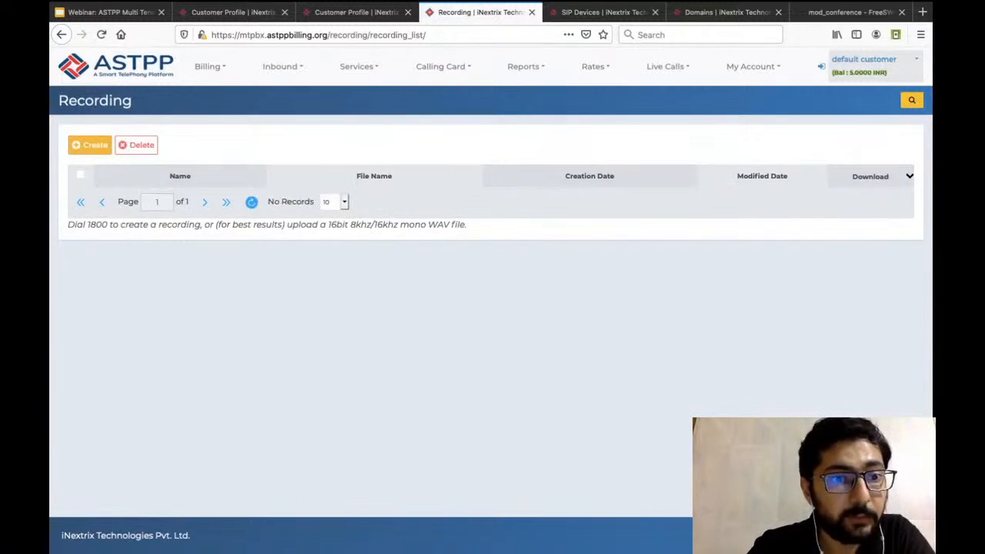
{"action": "left_click", "coordinate": [91, 145]}
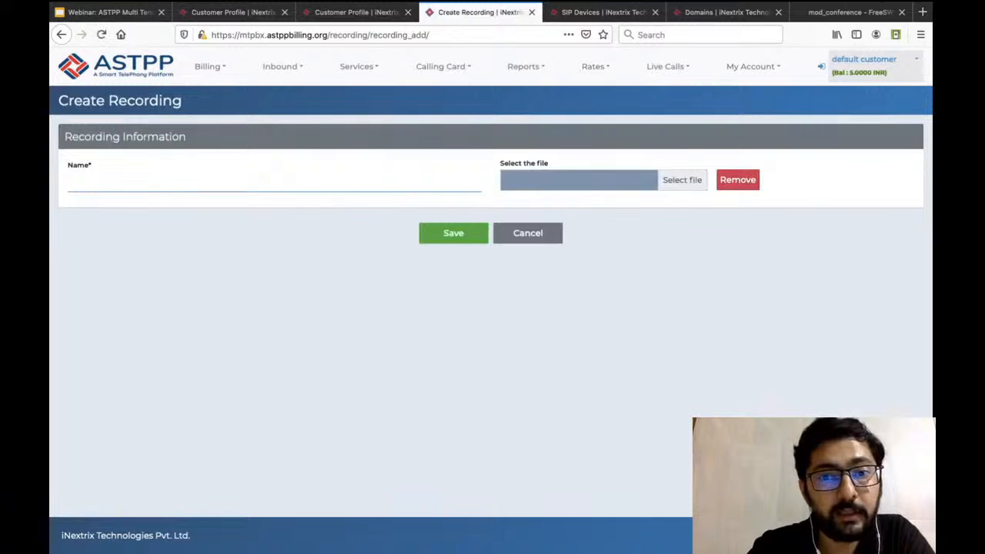
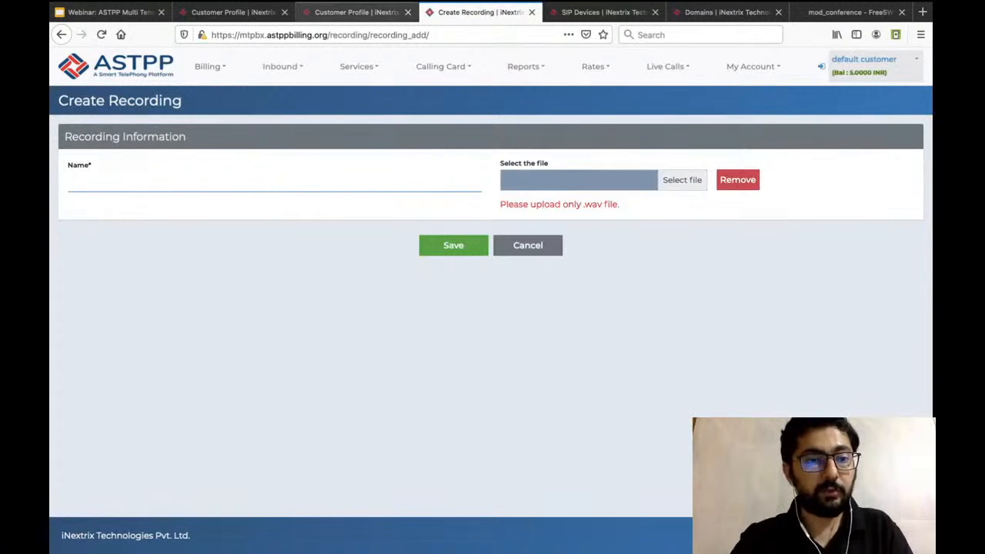
{"action": "left_click", "coordinate": [373, 12]}
{"action": "left_click", "coordinate": [462, 12]}
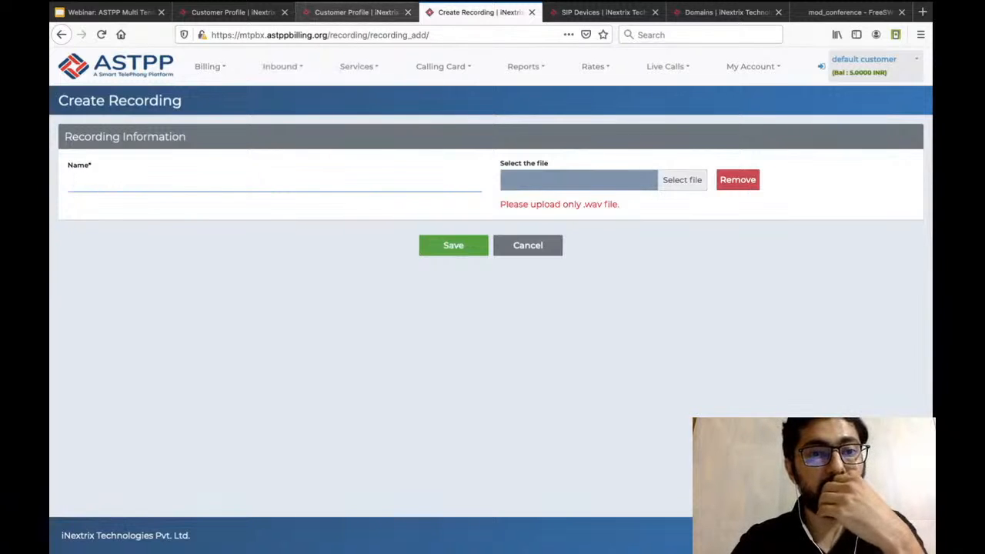
{"action": "left_click", "coordinate": [362, 12]}
{"action": "left_click", "coordinate": [477, 13]}
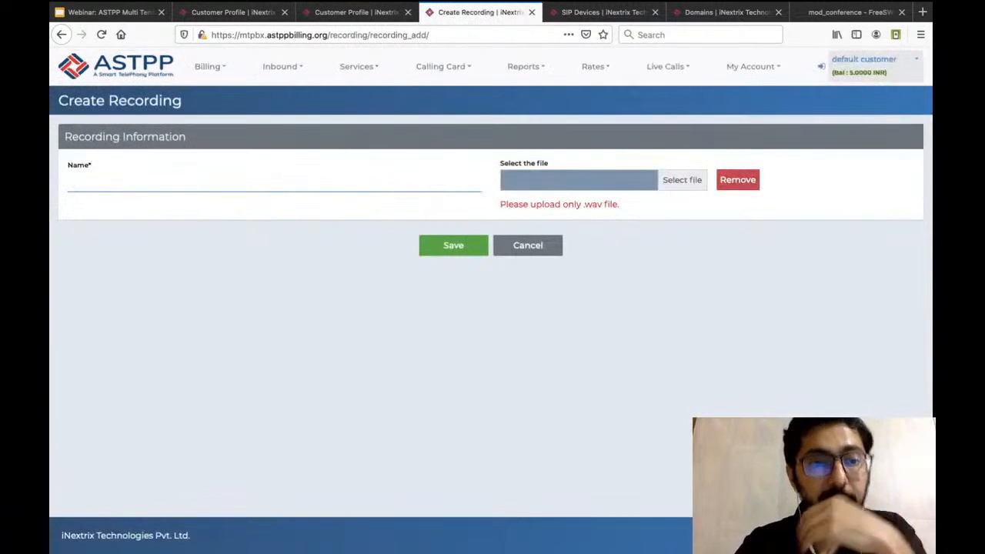
Open the customer's inbound ring group list, start creating a ring group, and expand its advanced settings.
{"action": "mouse_move", "coordinate": [360, 67]}
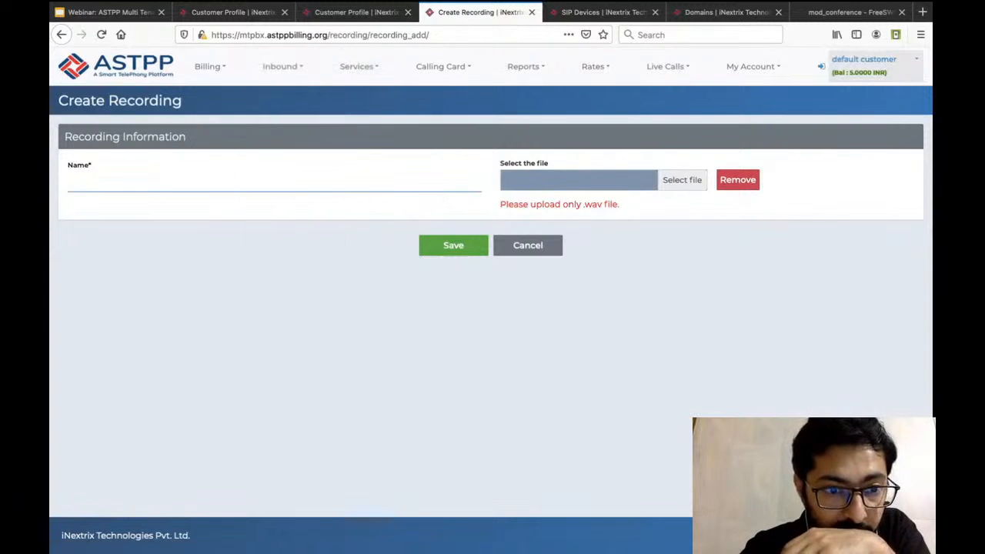
{"action": "mouse_move", "coordinate": [280, 66]}
{"action": "left_click", "coordinate": [275, 303]}
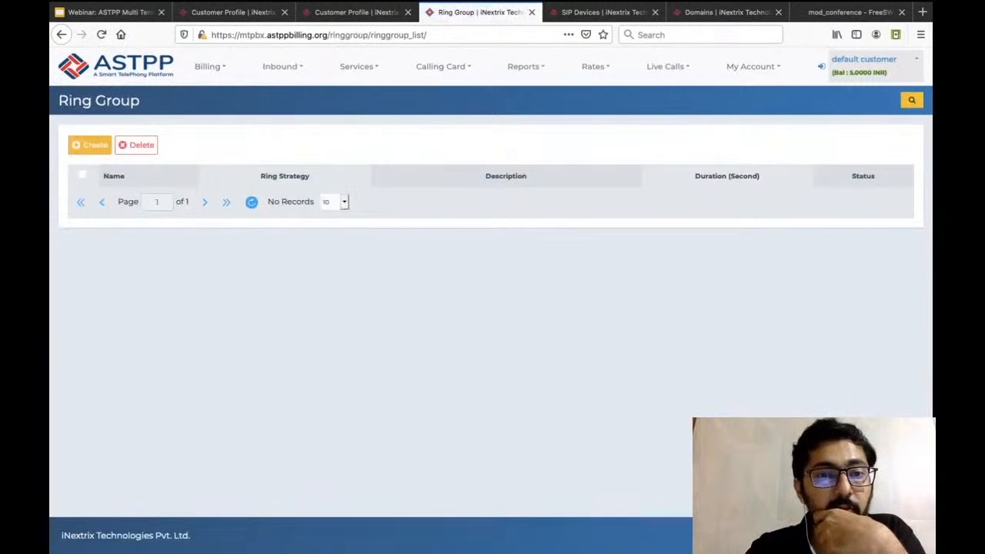
{"action": "left_click", "coordinate": [90, 144]}
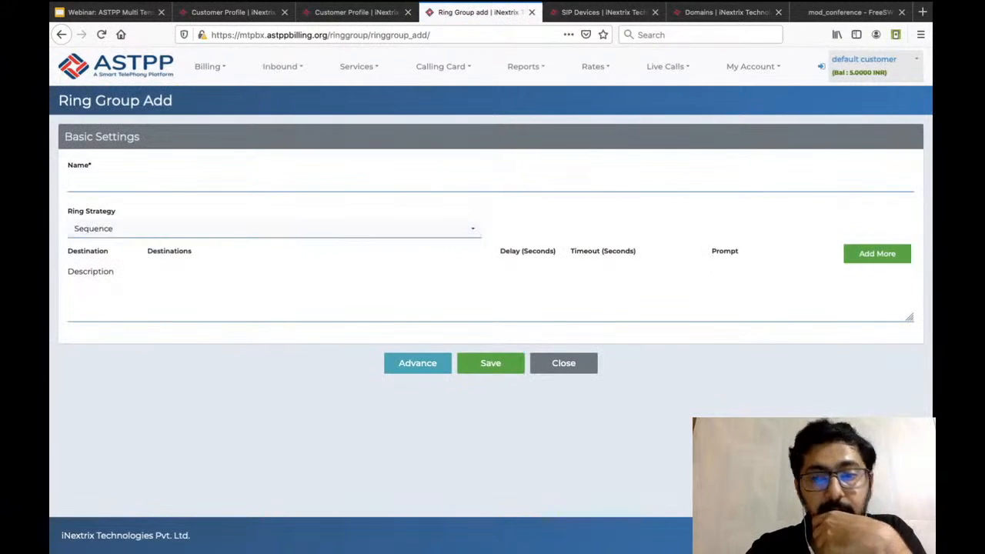
{"action": "left_click", "coordinate": [418, 362]}
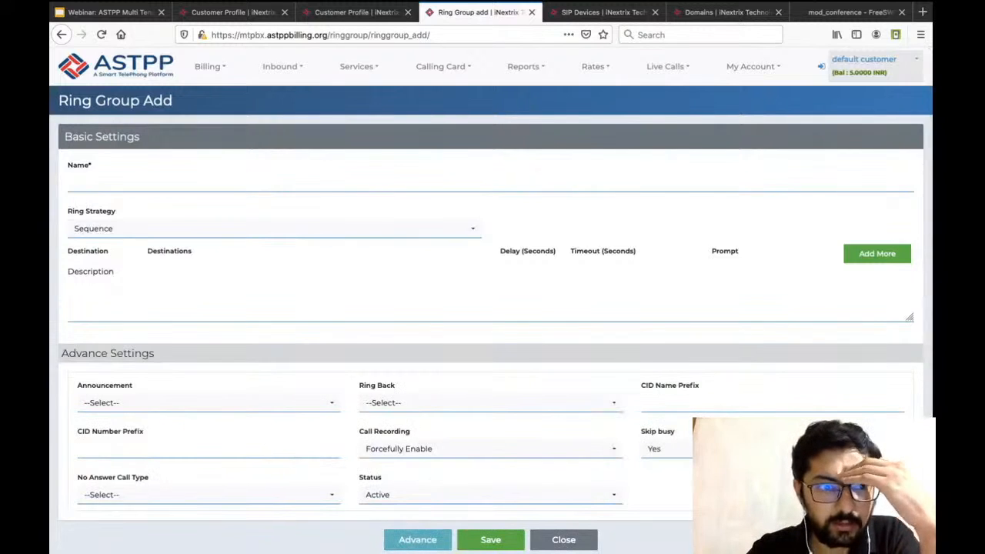
{"action": "scroll", "coordinate": [431, 392], "scroll_direction": "down", "scroll_amount": 2}
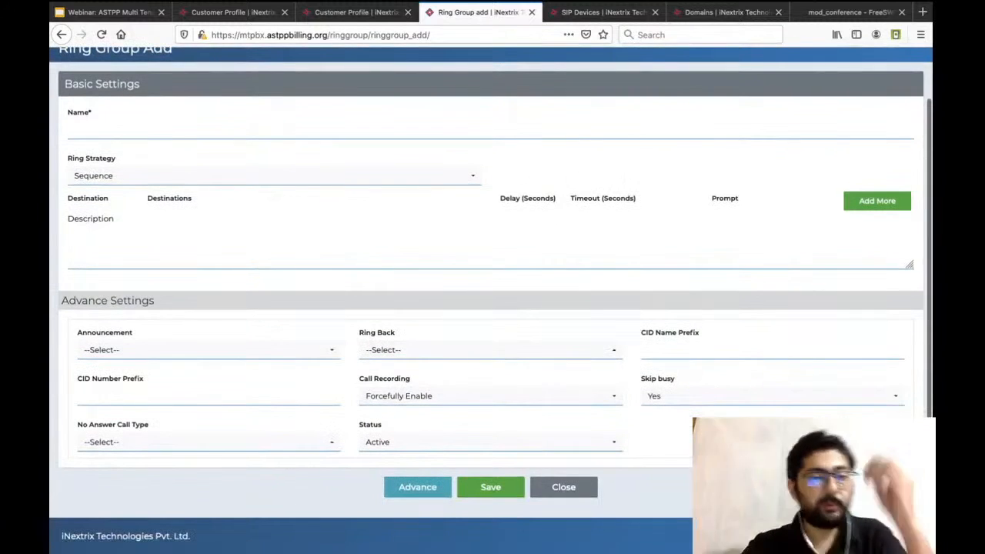
Examine the options offered for the ring group's announcement and the list of ring back tones.
{"action": "left_click", "coordinate": [208, 350]}
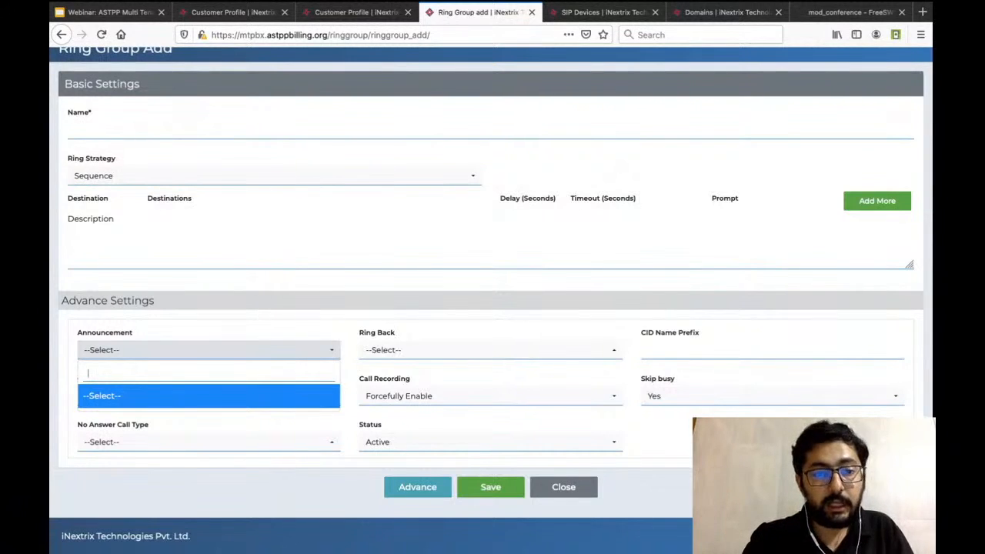
{"action": "left_click", "coordinate": [209, 350]}
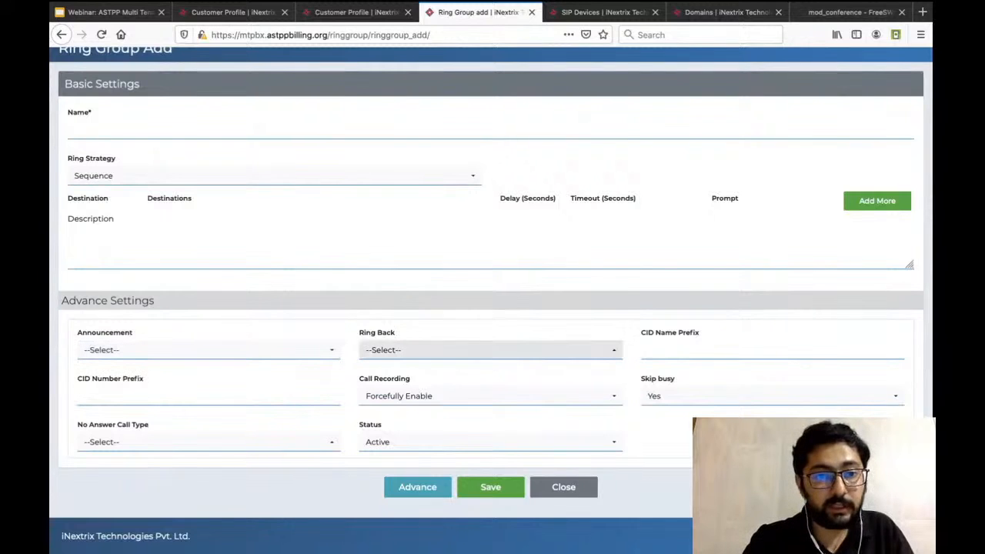
{"action": "left_click", "coordinate": [490, 350]}
{"action": "scroll", "coordinate": [490, 179], "scroll_direction": "up", "scroll_amount": 1}
{"action": "scroll", "coordinate": [490, 179], "scroll_direction": "down", "scroll_amount": 1}
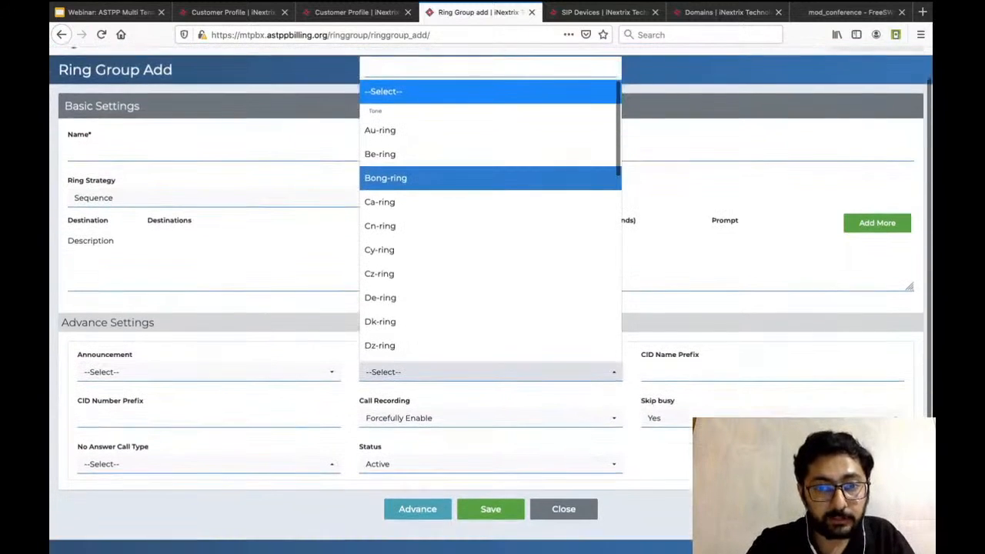
{"action": "scroll", "coordinate": [490, 177], "scroll_direction": "down", "scroll_amount": 5}
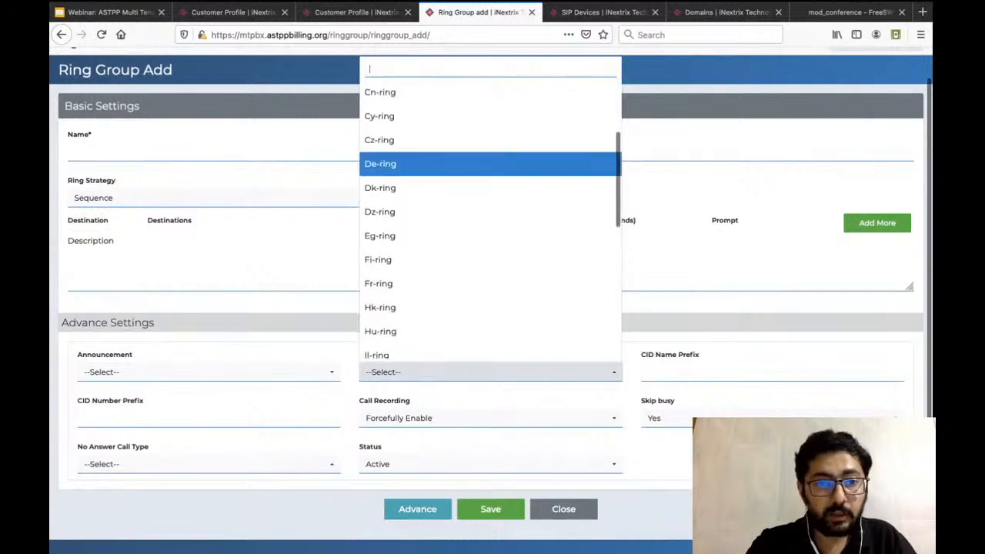
{"action": "scroll", "coordinate": [491, 177], "scroll_direction": "down", "scroll_amount": 5}
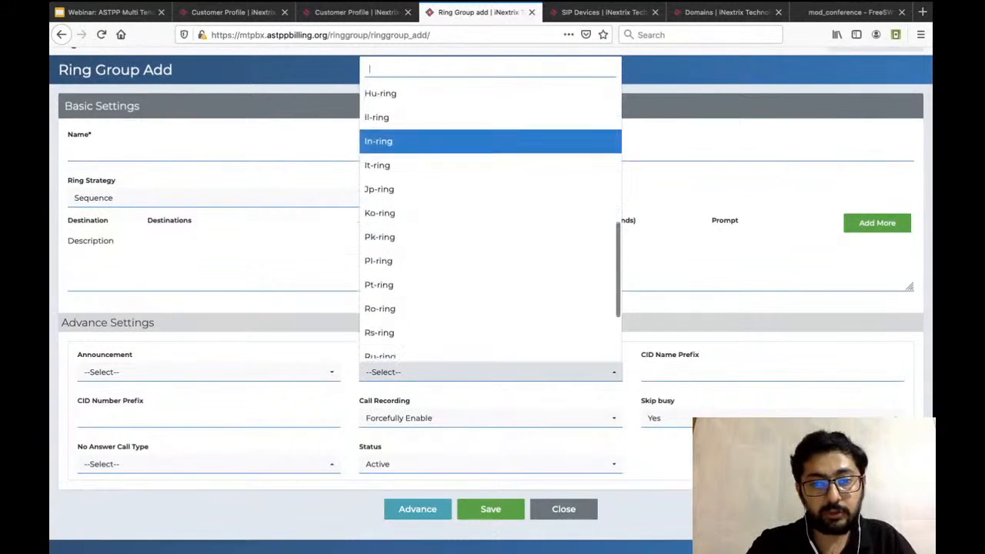
{"action": "key", "text": "Escape"}
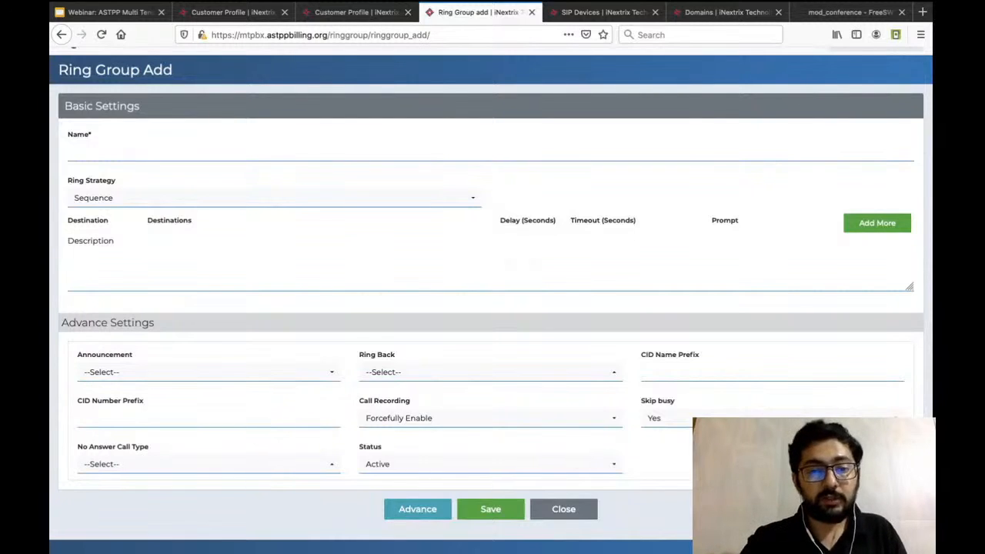
{"action": "left_click", "coordinate": [490, 372]}
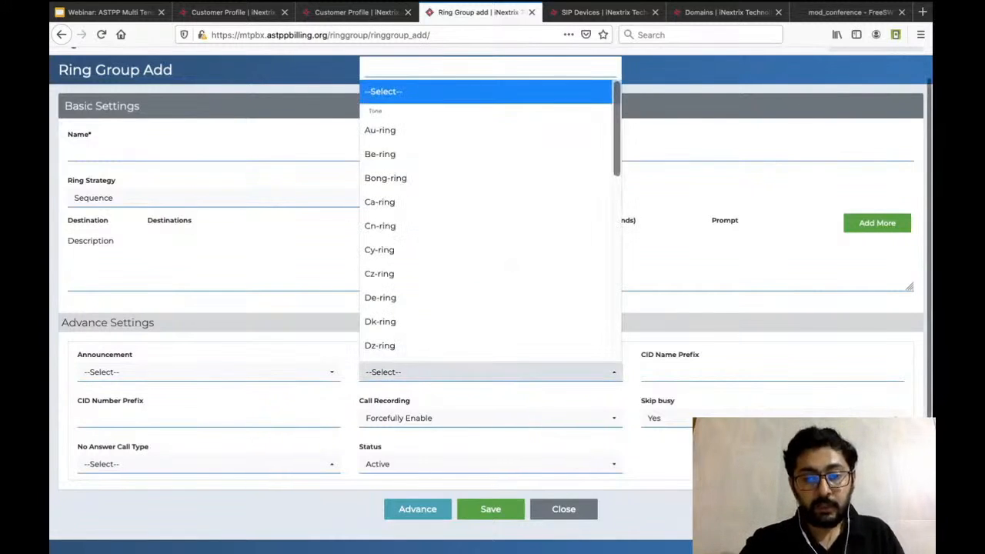
Set both the CID name prefix and the CID number prefix to "Sales:".
{"action": "left_click", "coordinate": [666, 261]}
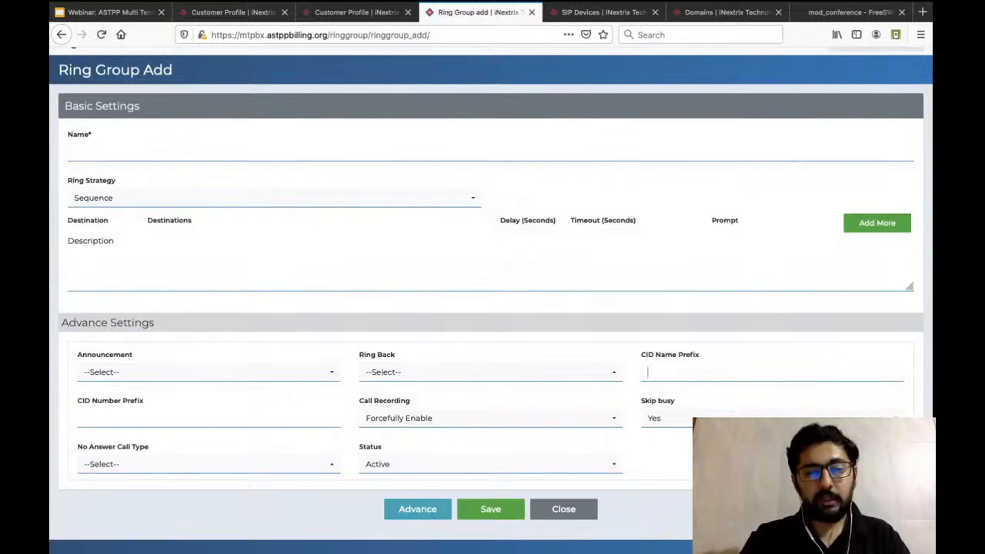
{"action": "type", "text": "Sales:"}
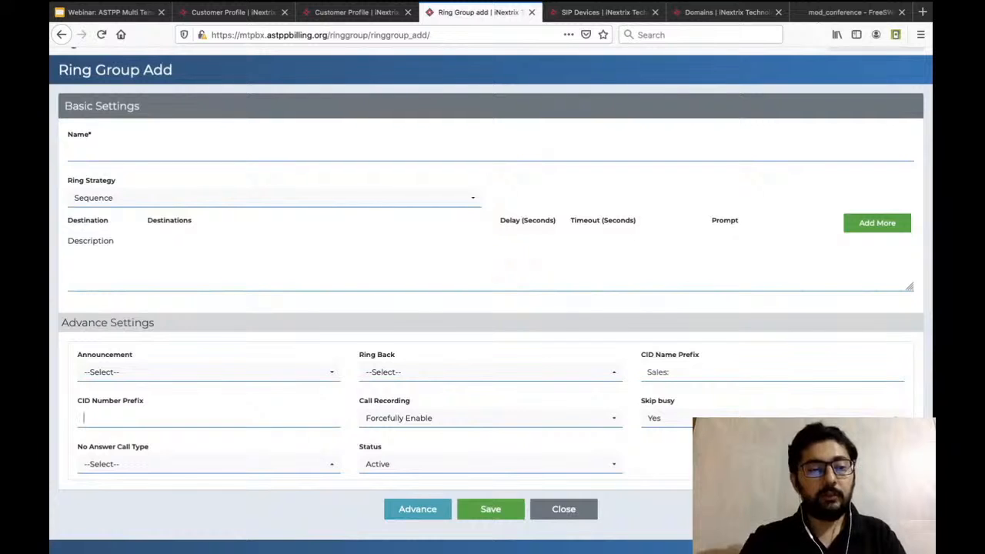
{"action": "type", "text": "Sales:"}
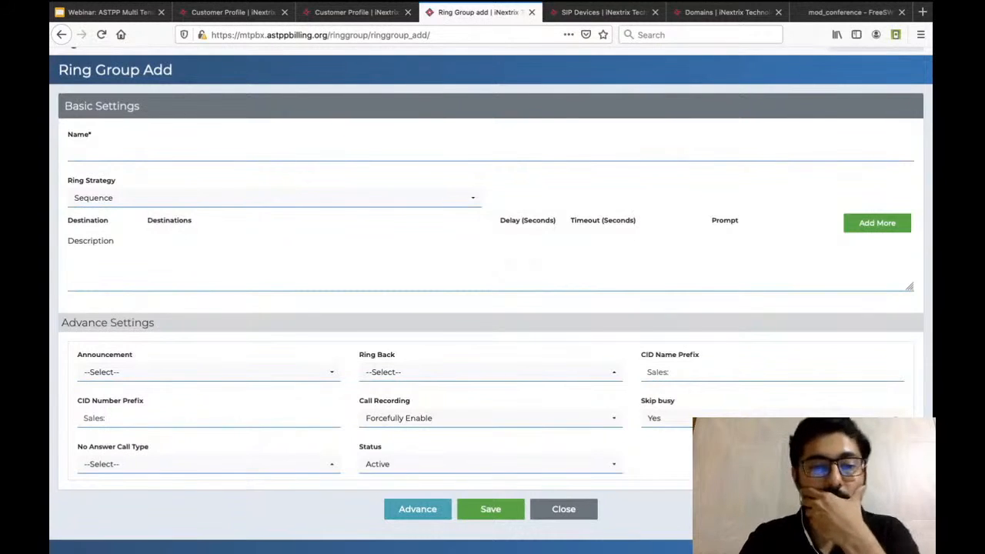
Examine the choices offered for call recording, skip busy and the no answer call type.
{"action": "left_click", "coordinate": [490, 418]}
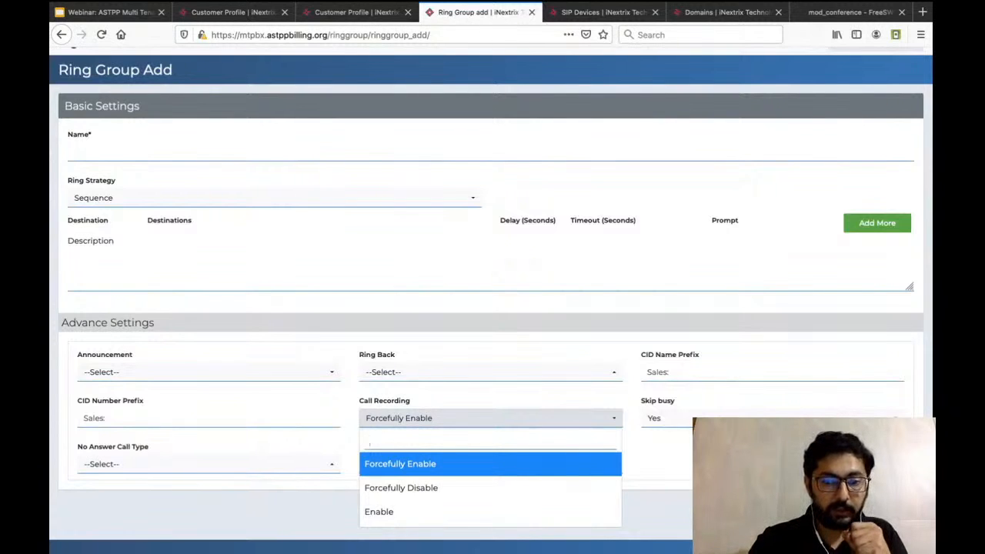
{"action": "key", "text": "Escape"}
{"action": "left_click", "coordinate": [772, 417]}
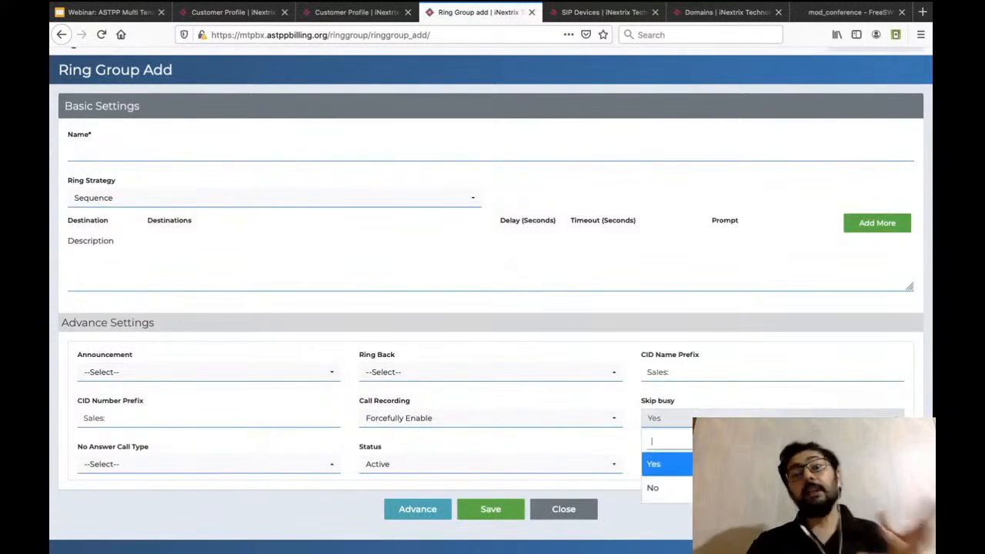
{"action": "key", "text": "Escape"}
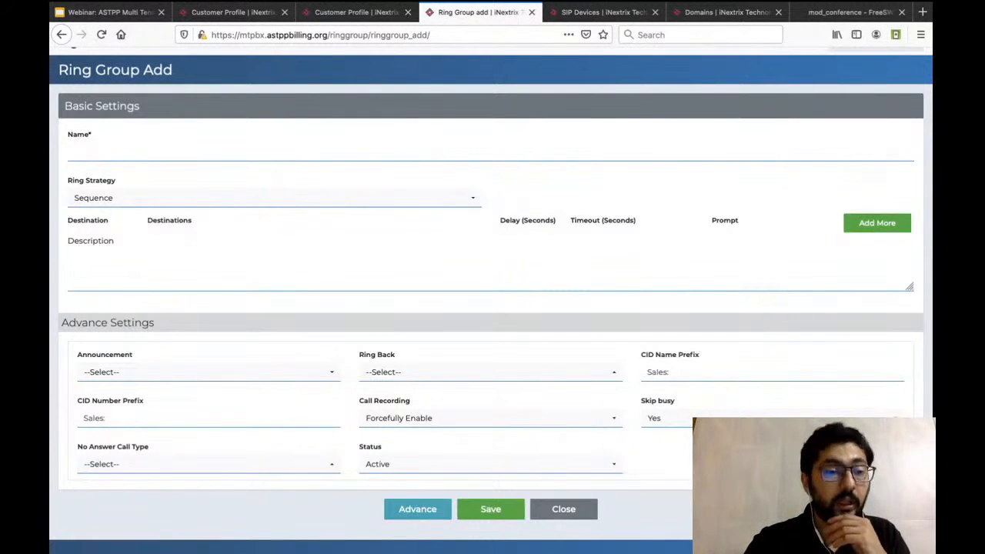
{"action": "left_click", "coordinate": [207, 464]}
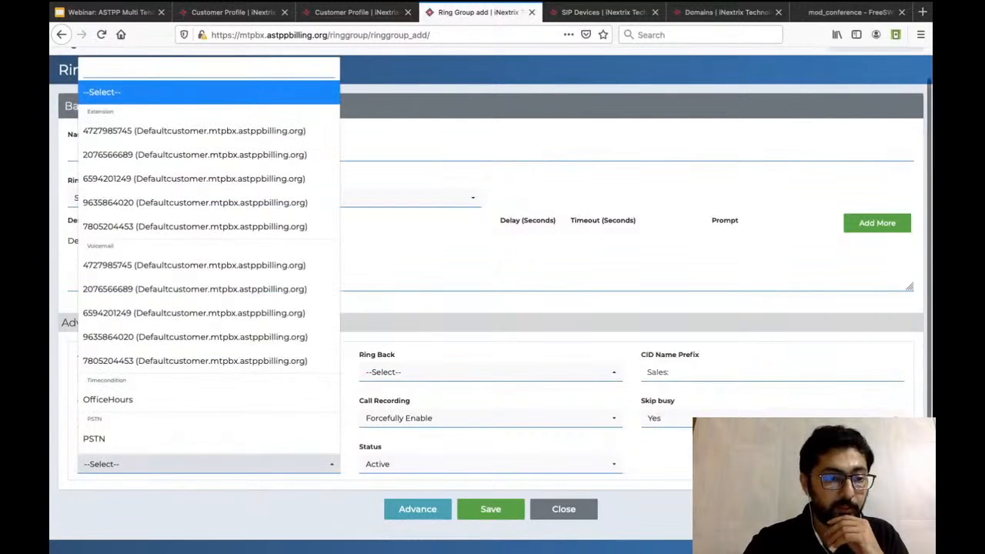
{"action": "left_click", "coordinate": [231, 508]}
{"action": "scroll", "coordinate": [231, 508], "scroll_direction": "down", "scroll_amount": 1}
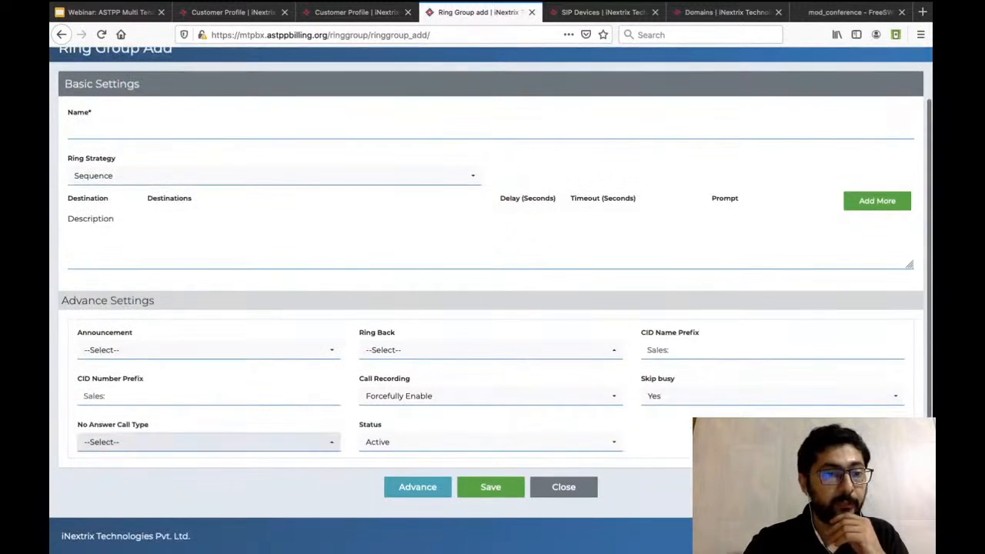
{"action": "left_click", "coordinate": [208, 442]}
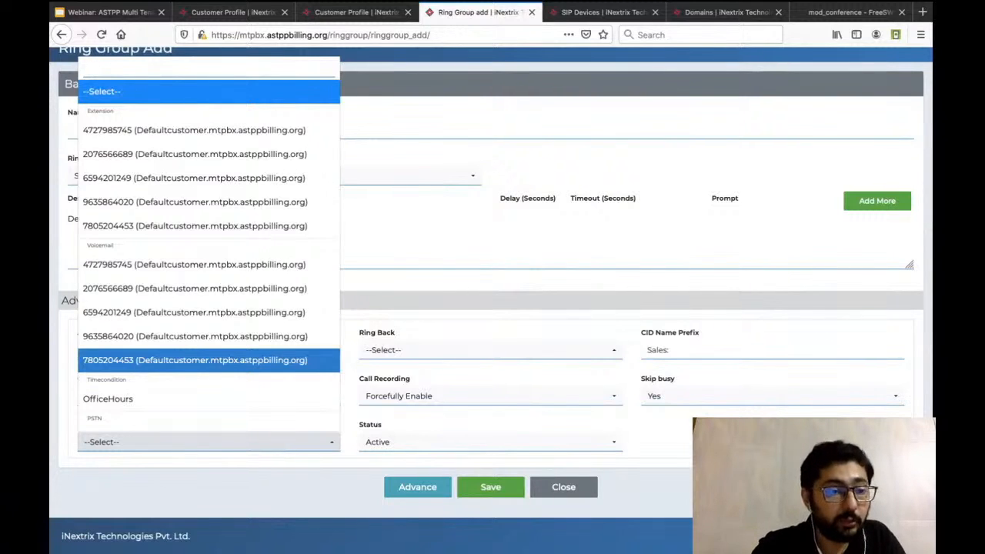
{"action": "scroll", "coordinate": [193, 314], "scroll_direction": "down", "scroll_amount": 1}
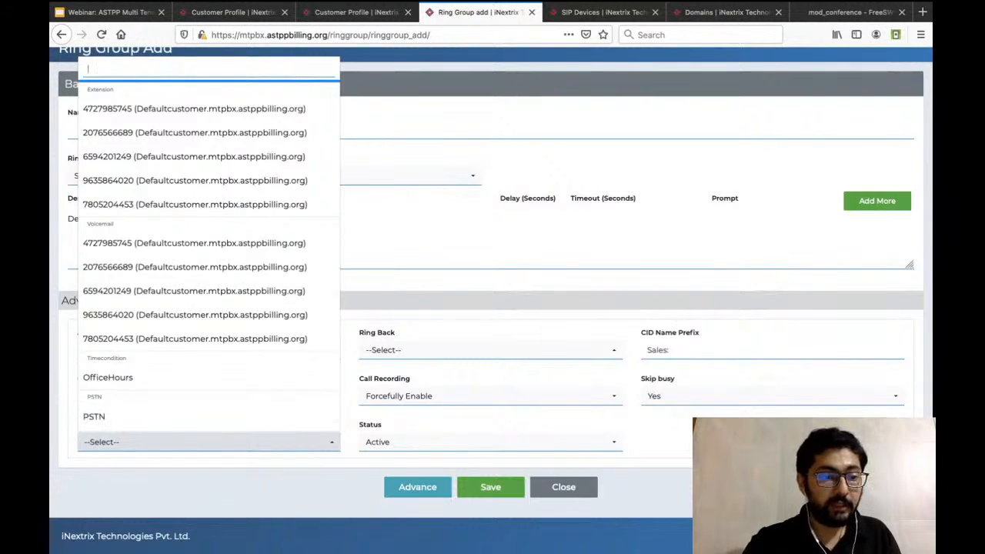
{"action": "left_click", "coordinate": [208, 442]}
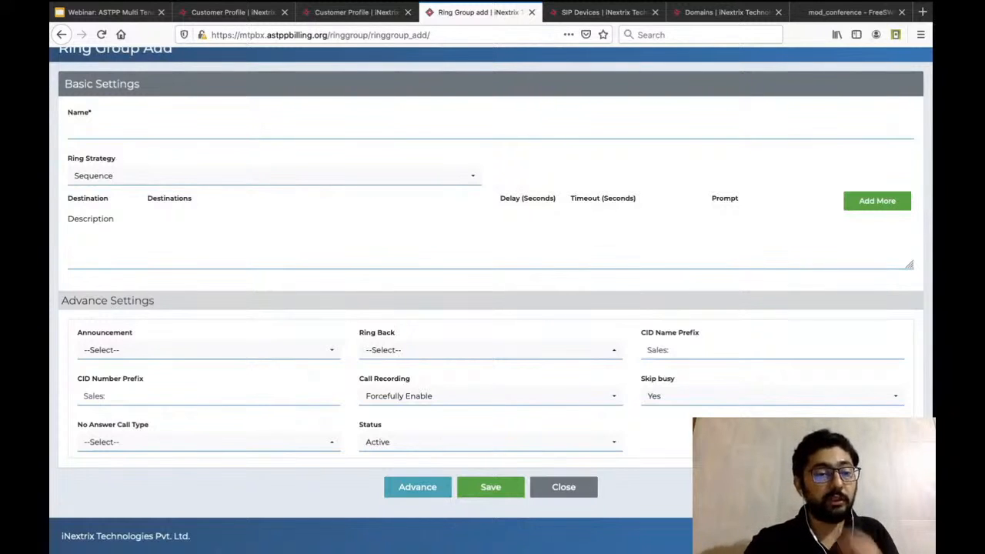
Set the no answer call type to PSTN and enter the destination phone number for unanswered calls.
{"action": "left_click", "coordinate": [209, 442]}
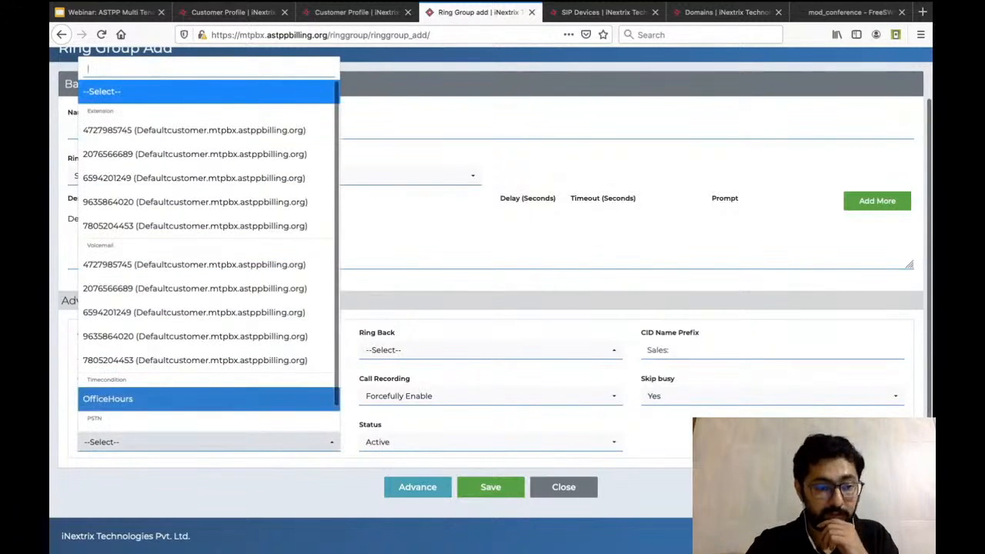
{"action": "key", "text": "Down"}
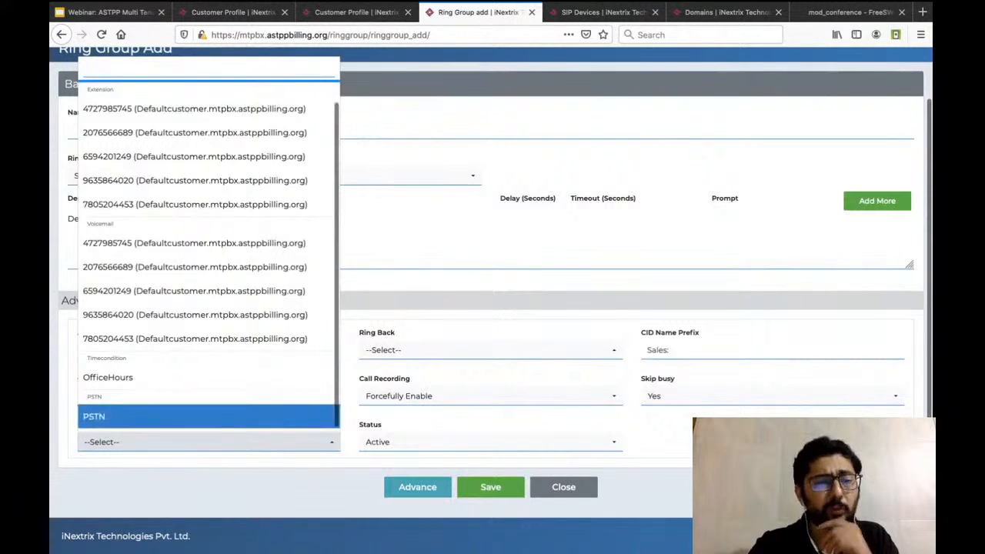
{"action": "key", "text": "Return"}
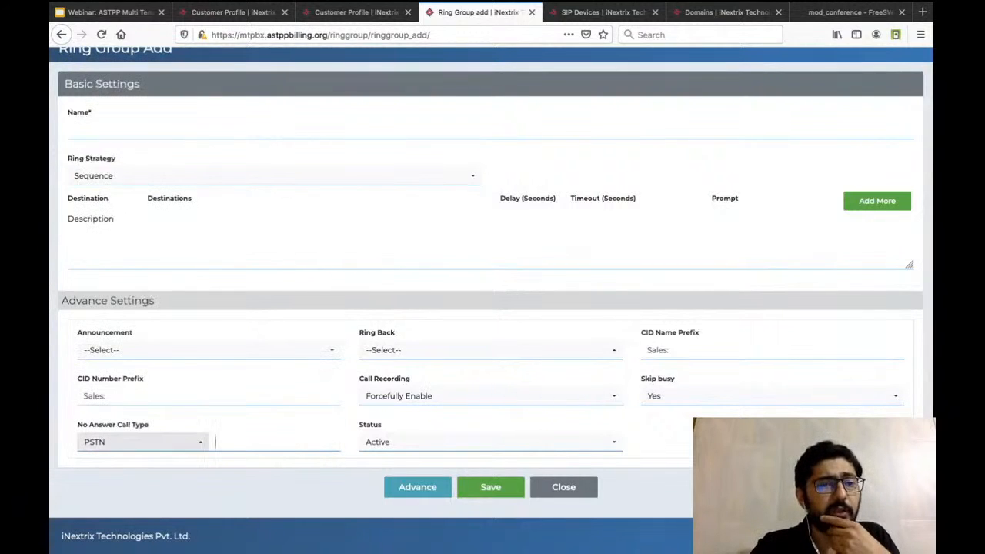
{"action": "left_click", "coordinate": [144, 442]}
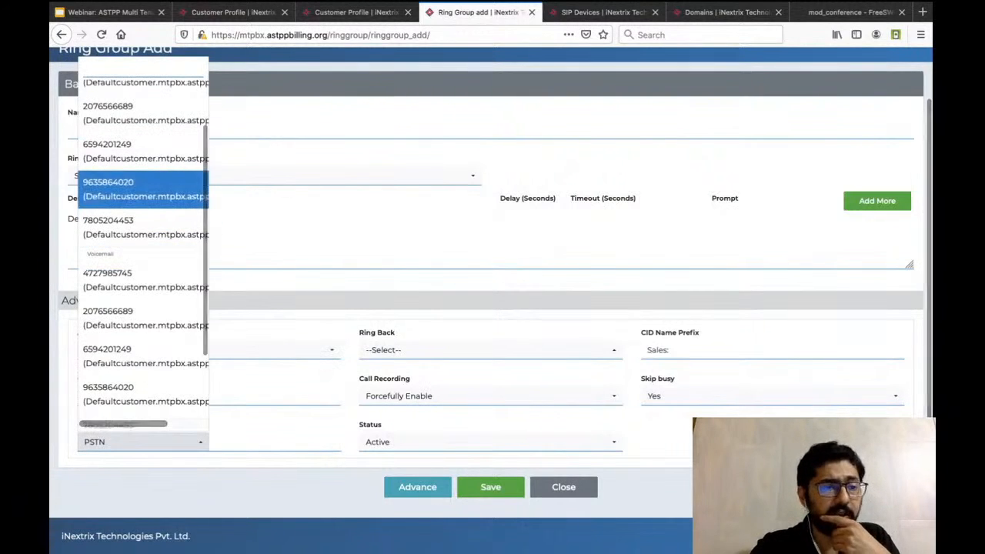
{"action": "key", "text": "Down"}
{"action": "key", "text": "Down"}
{"action": "key", "text": "Down"}
{"action": "key", "text": "Down"}
{"action": "key", "text": "Down"}
{"action": "key", "text": "Down"}
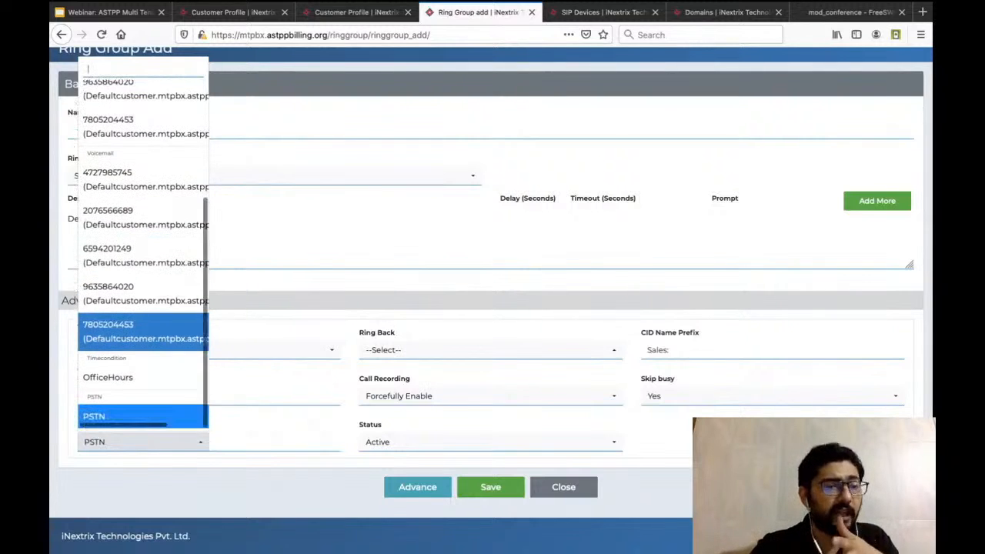
{"action": "key", "text": "Down"}
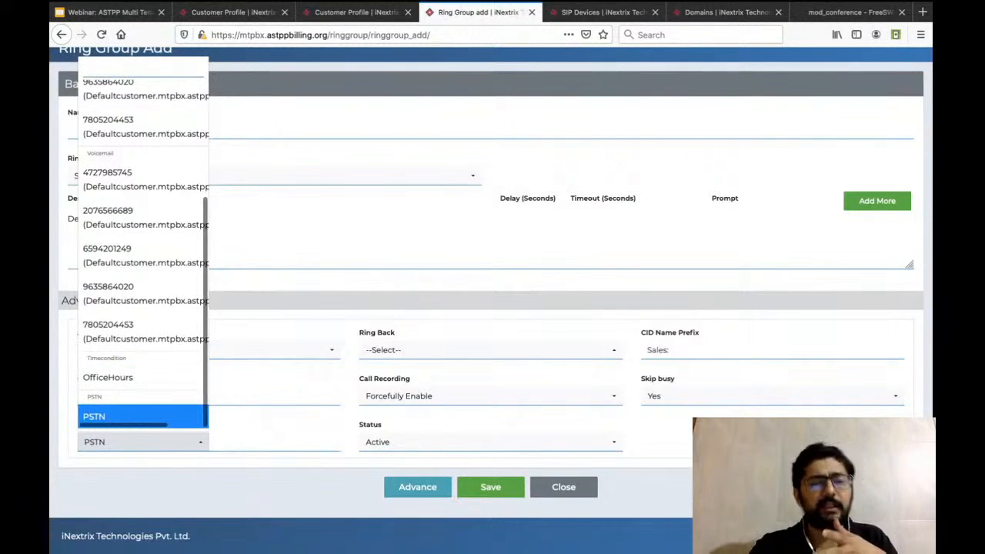
{"action": "key", "text": "Return"}
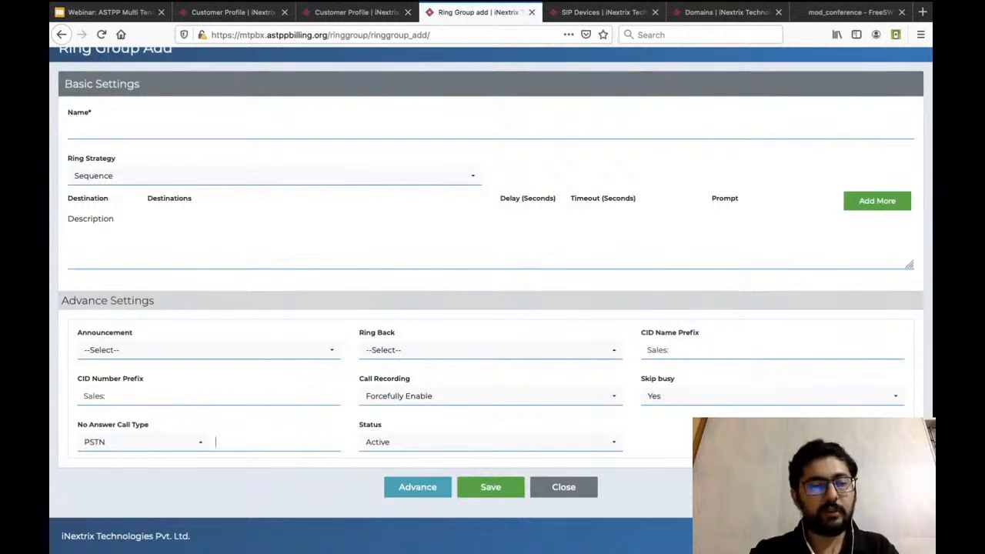
{"action": "type", "text": "44235235"}
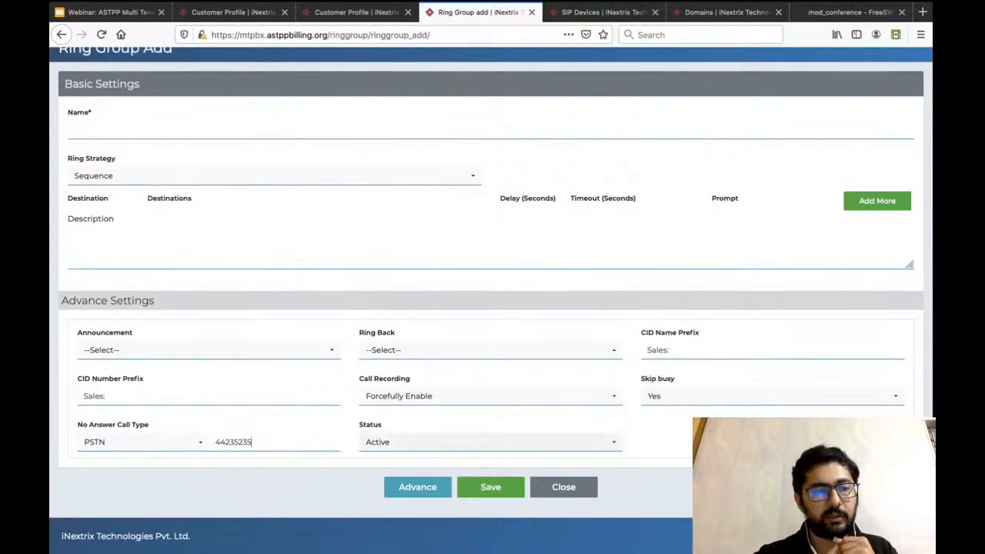
Keep the ring group's status as Active and set its ring strategy to Simultaneous.
{"action": "left_click", "coordinate": [431, 441]}
{"action": "left_click", "coordinate": [431, 488]}
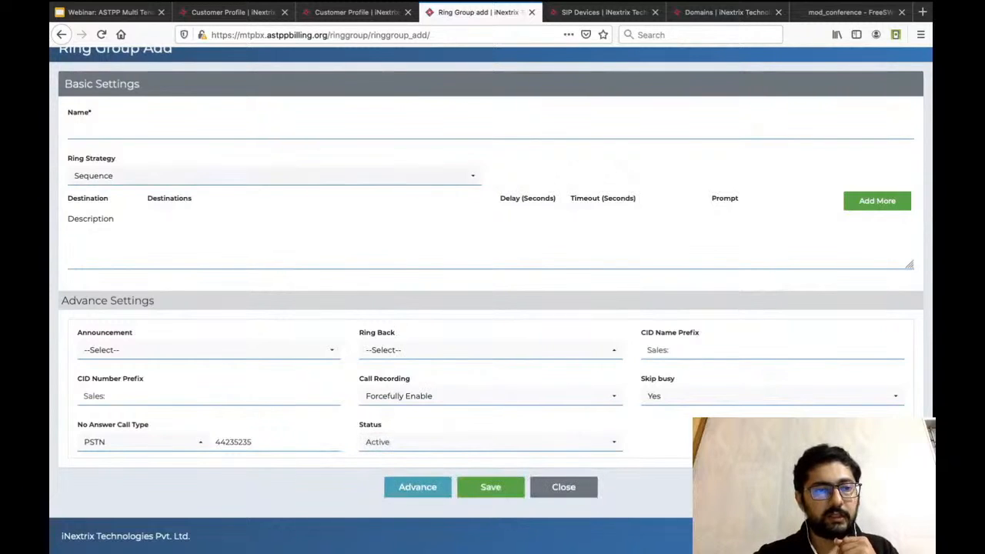
{"action": "left_click", "coordinate": [274, 176]}
{"action": "left_click", "coordinate": [101, 244]}
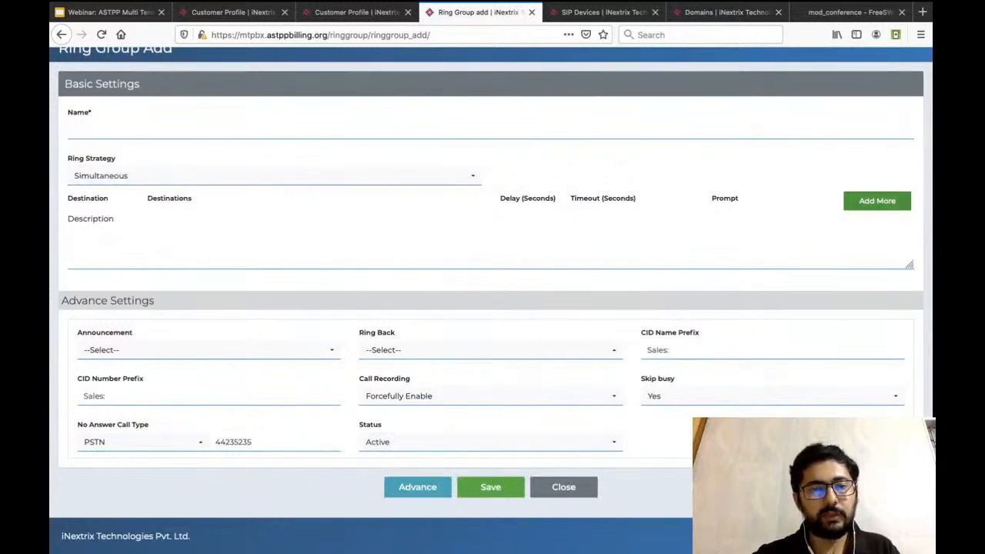
Add two extension destinations to the ring group, using the second listed extension for one and the preselected first extension for the other.
{"action": "left_click", "coordinate": [878, 201]}
{"action": "left_click", "coordinate": [399, 229]}
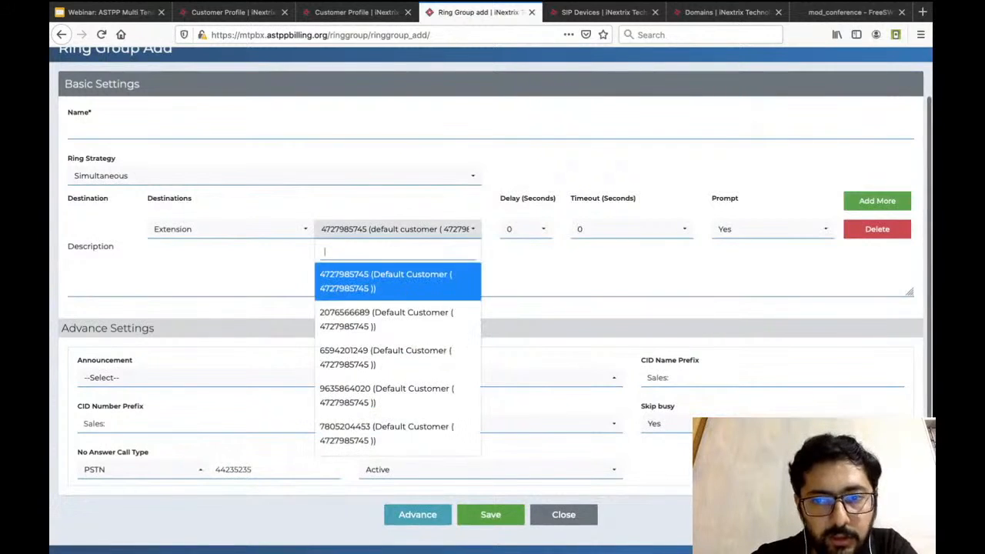
{"action": "left_click", "coordinate": [385, 316]}
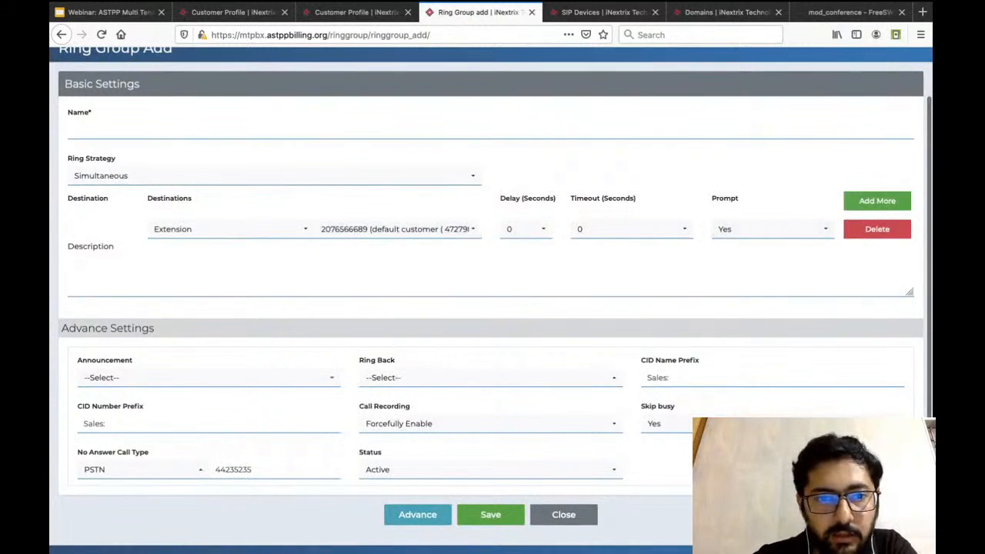
{"action": "left_click", "coordinate": [871, 201]}
{"action": "left_click", "coordinate": [385, 257]}
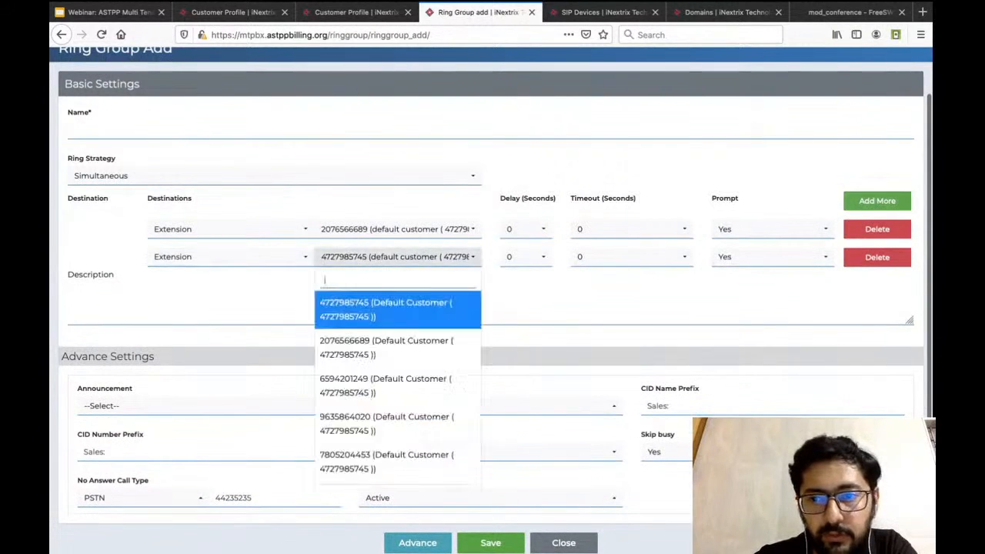
{"action": "left_click", "coordinate": [73, 290]}
{"action": "scroll", "coordinate": [491, 301], "scroll_direction": "down", "scroll_amount": 1}
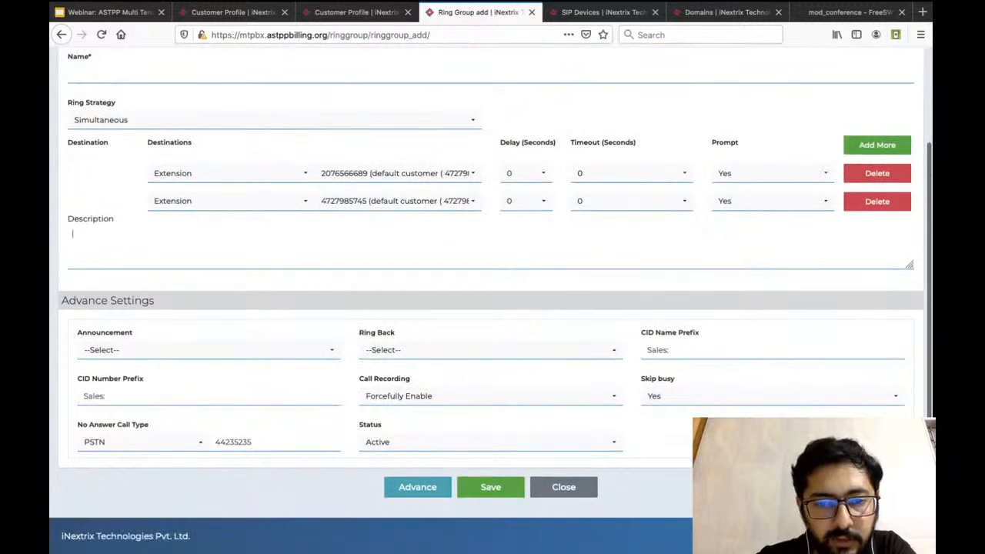
Name the ring group Sales Department and save it.
{"action": "left_click", "coordinate": [491, 487]}
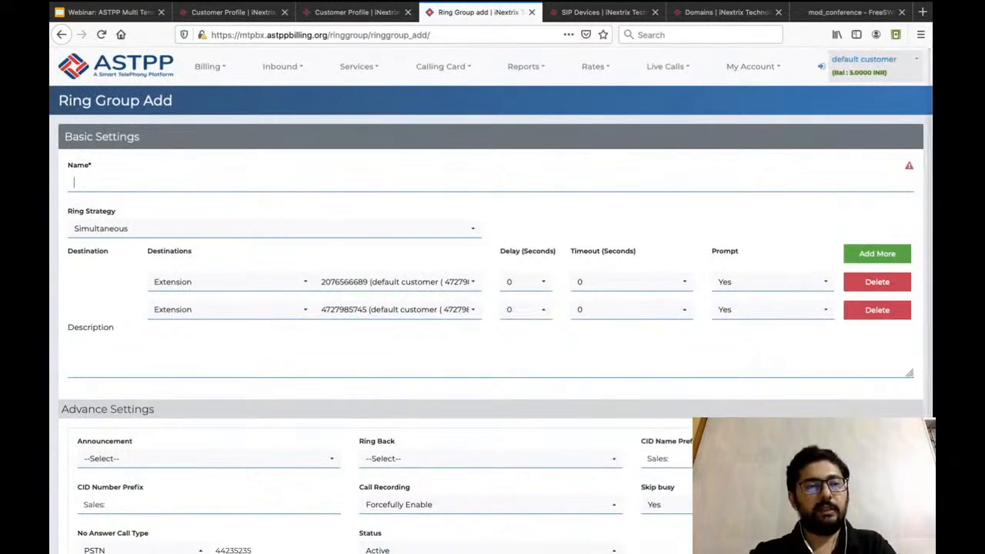
{"action": "type", "text": "Sales Dep"}
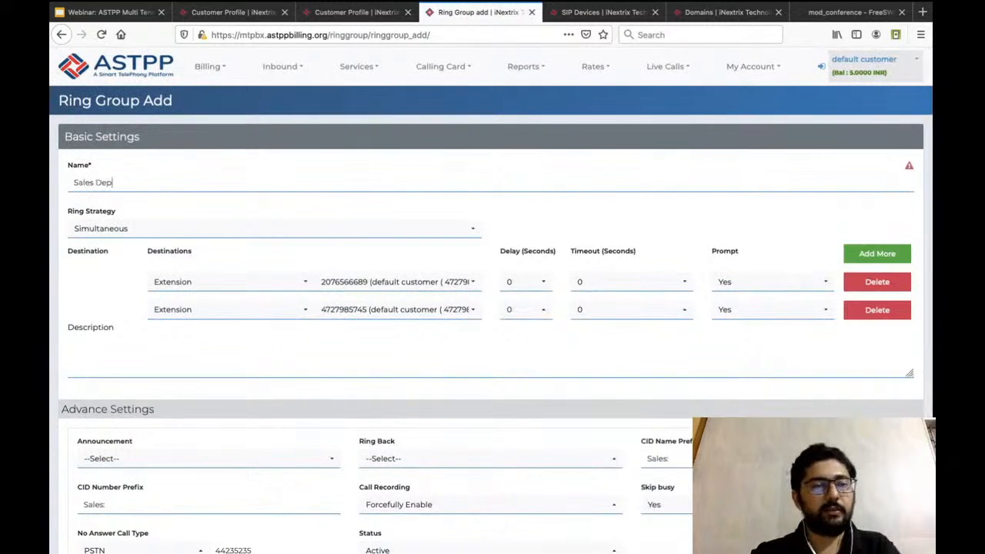
{"action": "type", "text": "artment"}
{"action": "scroll", "coordinate": [493, 308], "scroll_direction": "down", "scroll_amount": 3}
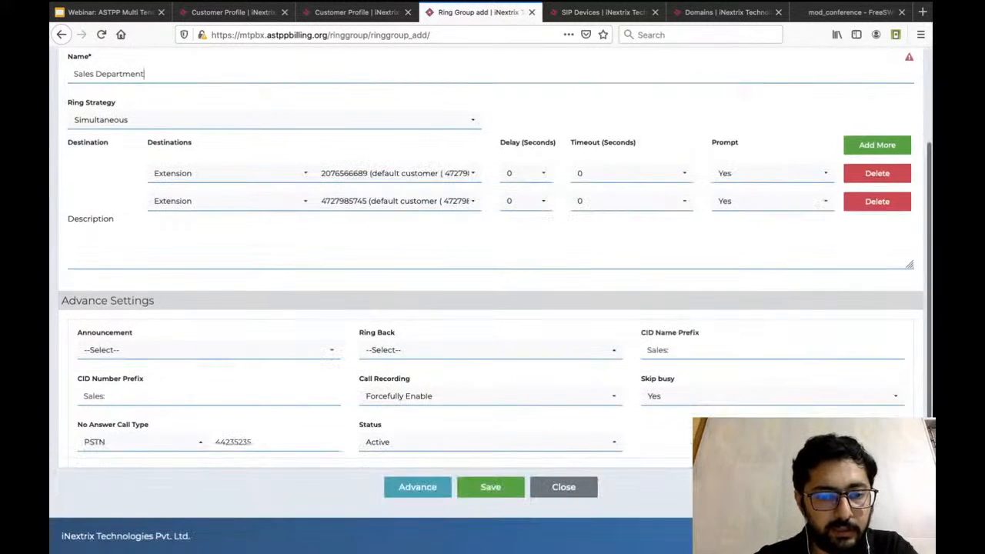
{"action": "left_click", "coordinate": [490, 487]}
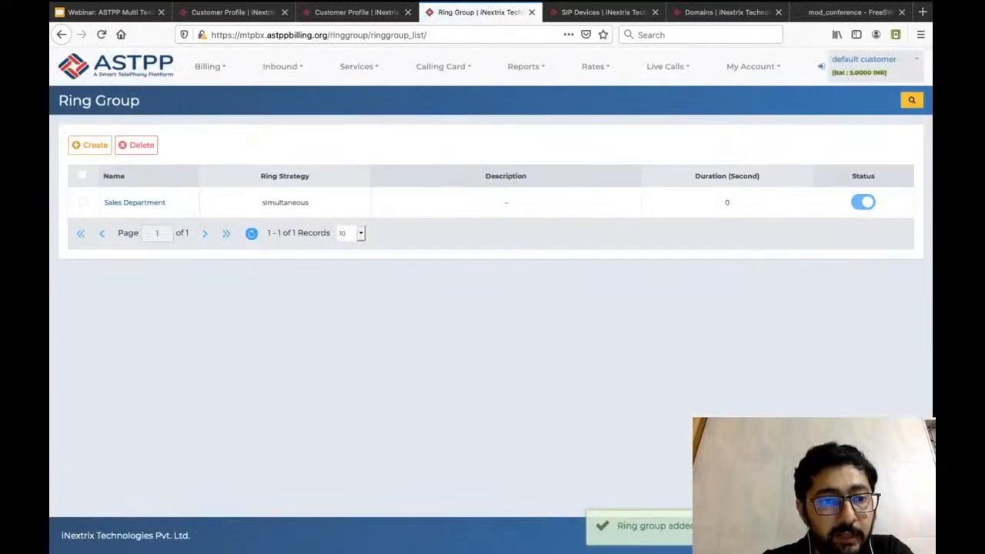
Edit the Sales Department ring group, choosing the Sequence ring strategy and a 20-second timeout for its first destination.
{"action": "left_click", "coordinate": [134, 203]}
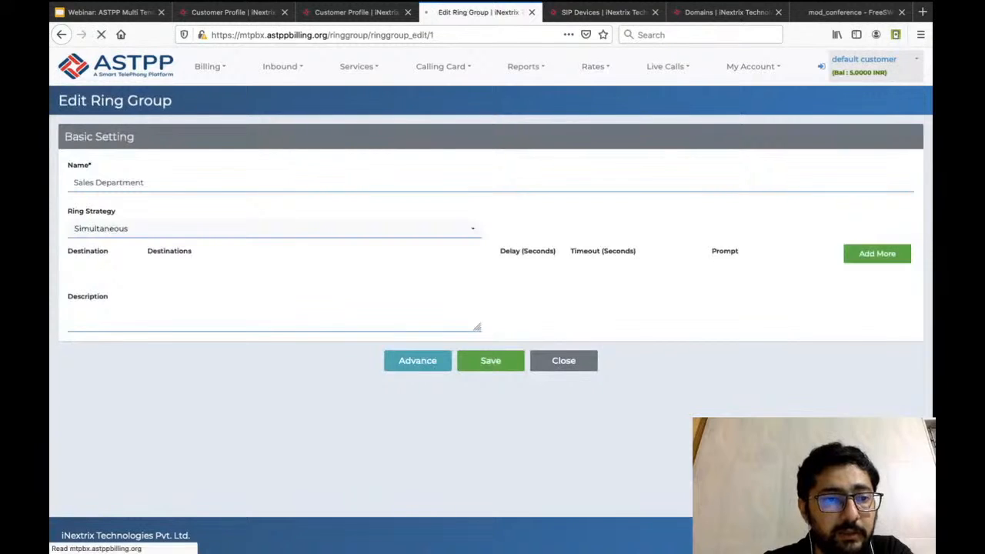
{"action": "left_click", "coordinate": [275, 228]}
{"action": "left_click", "coordinate": [275, 228]}
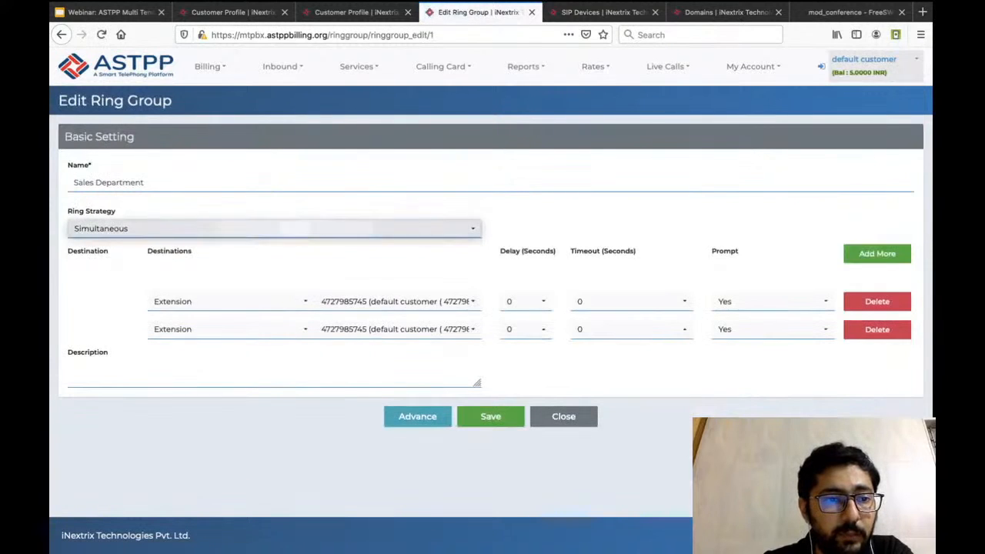
{"action": "left_click", "coordinate": [275, 229]}
{"action": "left_click", "coordinate": [275, 275]}
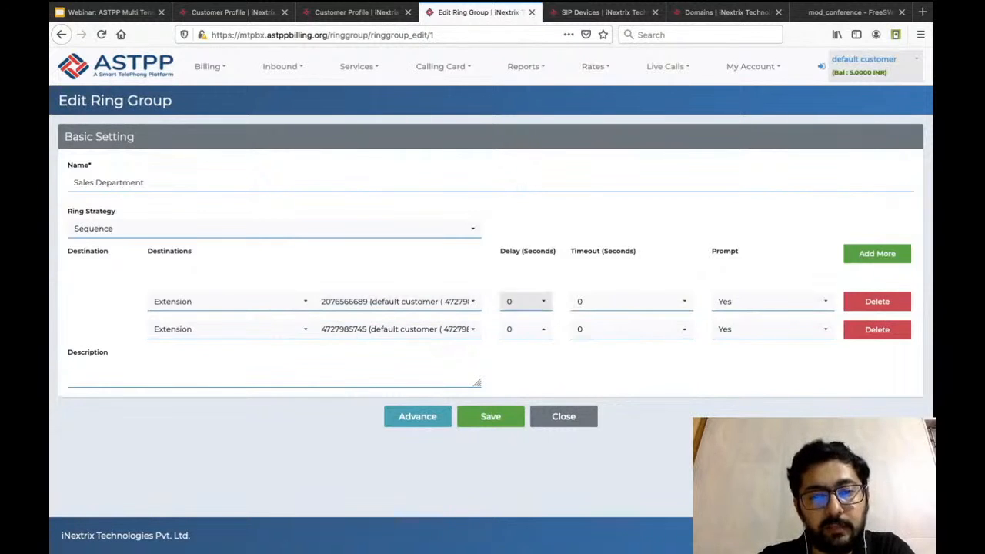
{"action": "left_click", "coordinate": [631, 301]}
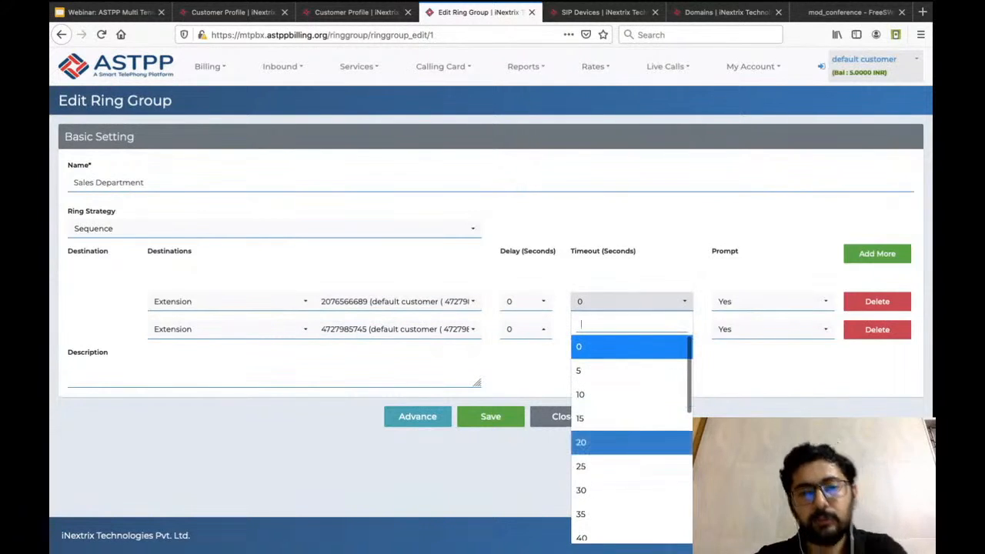
{"action": "left_click", "coordinate": [632, 443]}
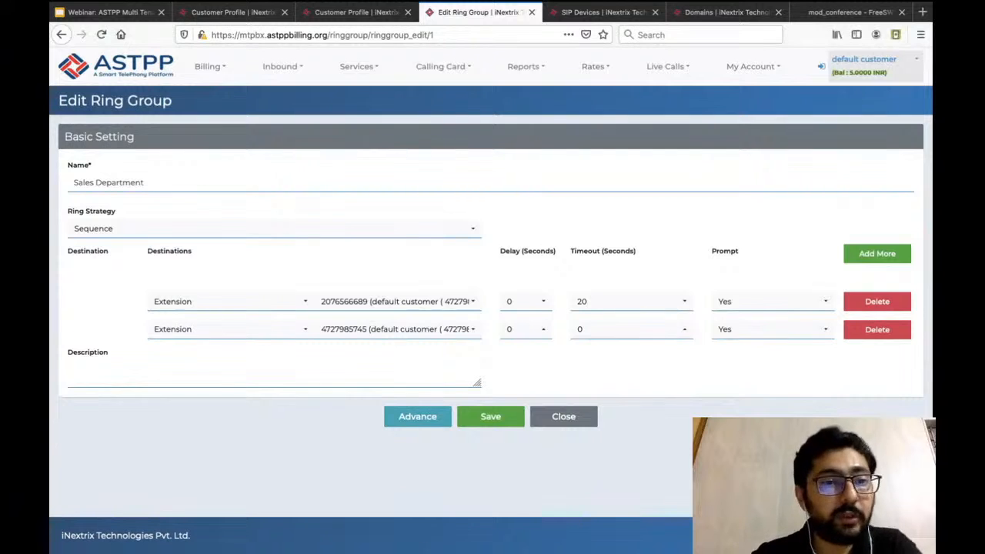
Examine the agent and customer back-tone choices in the form for a new queue, and view the Recording list.
{"action": "left_click", "coordinate": [281, 66]}
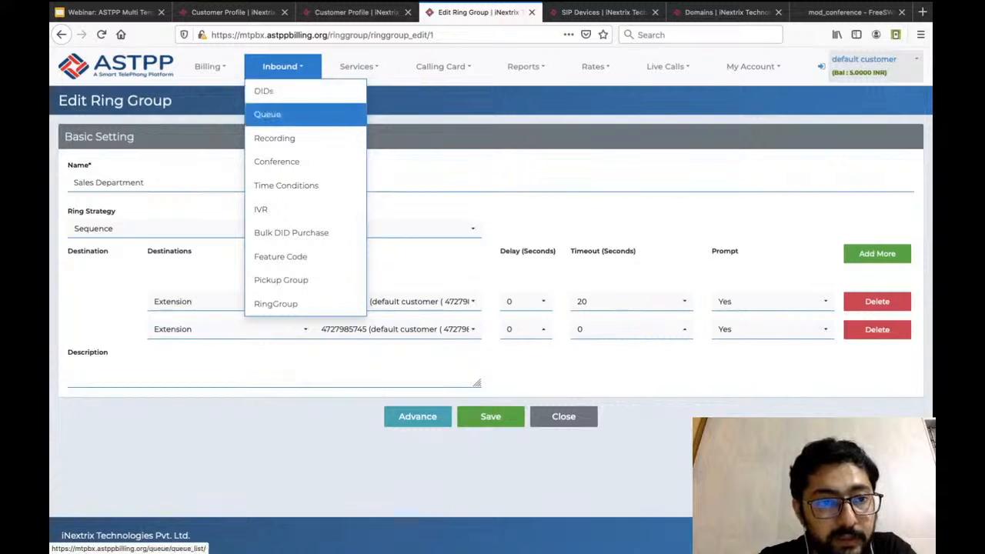
{"action": "left_click", "coordinate": [293, 112]}
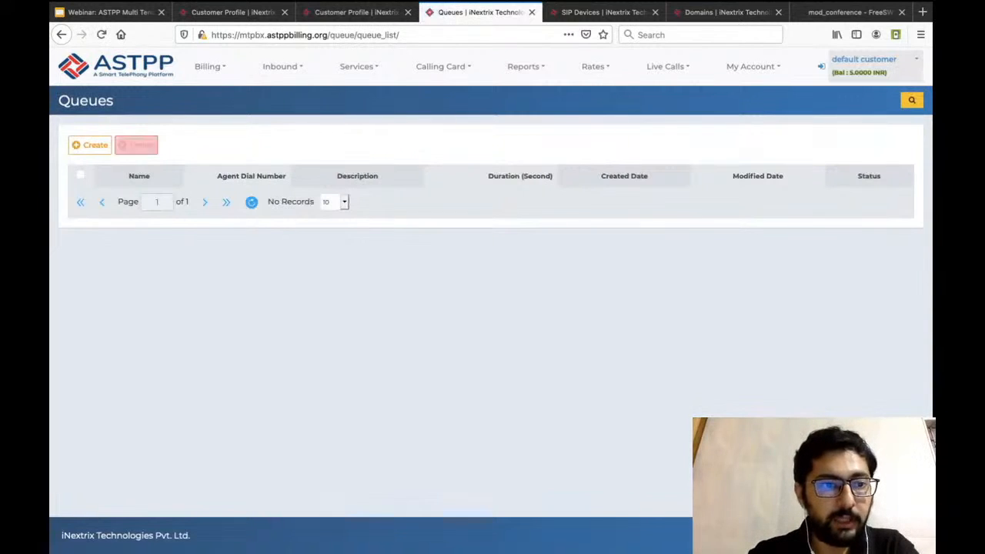
{"action": "left_click", "coordinate": [89, 144]}
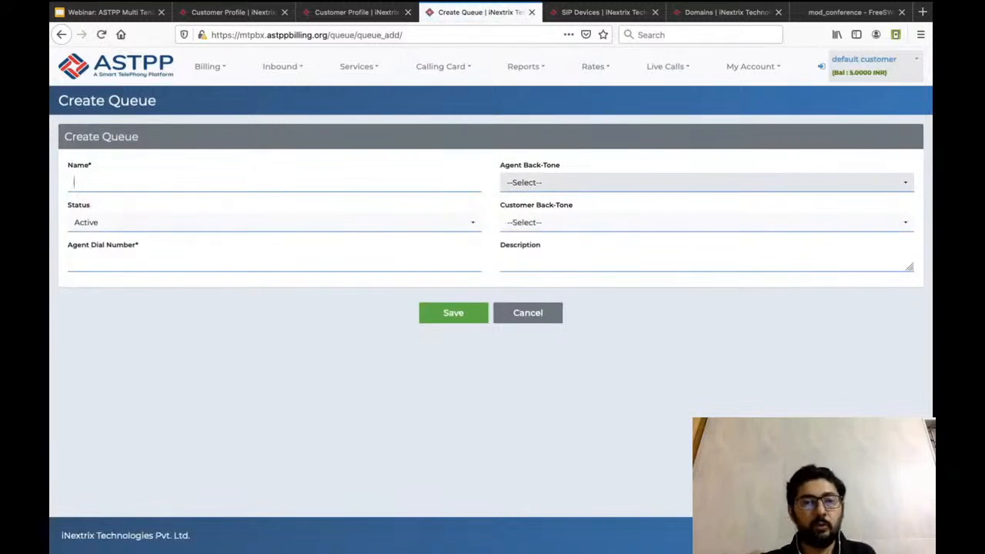
{"action": "left_click", "coordinate": [693, 182]}
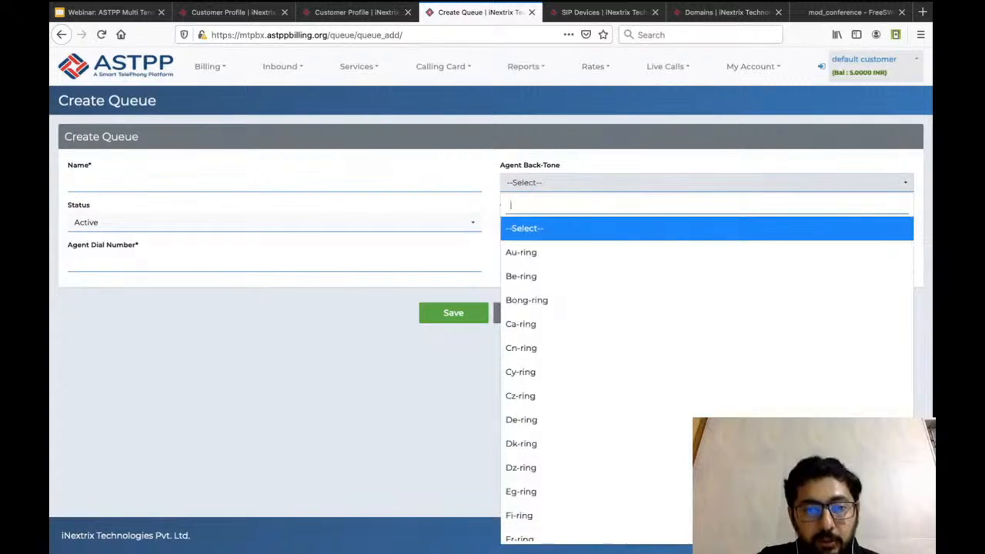
{"action": "scroll", "coordinate": [585, 389], "scroll_direction": "down", "scroll_amount": 2}
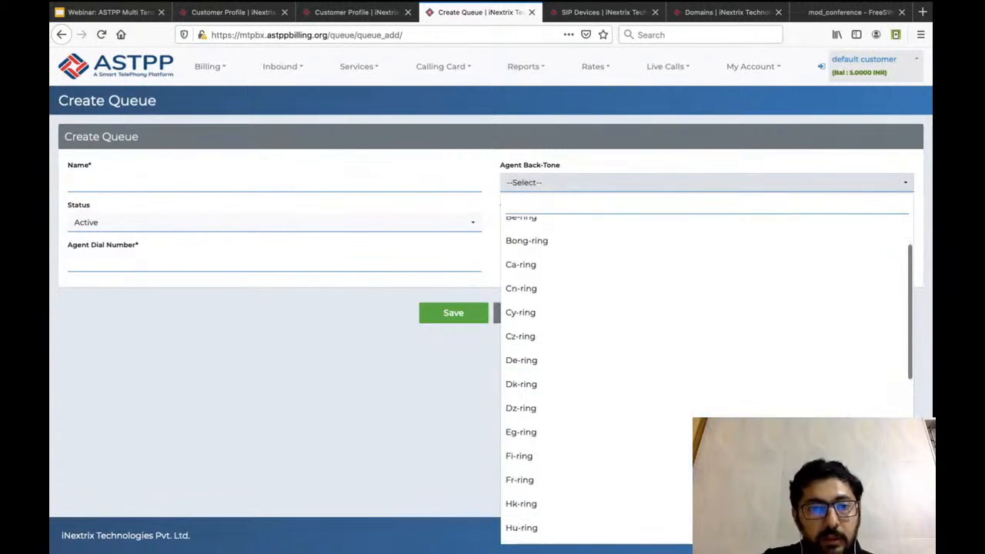
{"action": "key", "text": "Escape"}
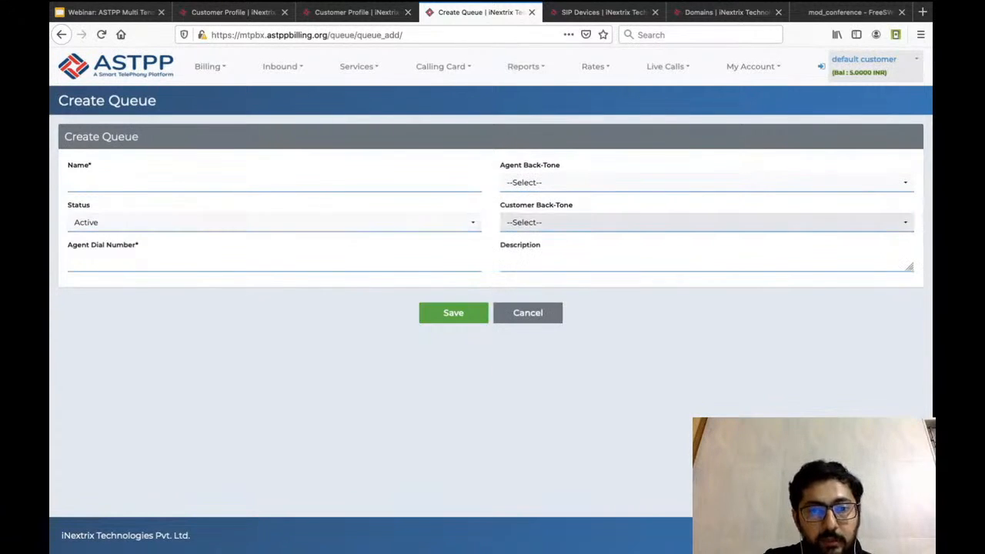
{"action": "left_click", "coordinate": [585, 222]}
{"action": "scroll", "coordinate": [585, 341], "scroll_direction": "down", "scroll_amount": 3}
{"action": "scroll", "coordinate": [706, 385], "scroll_direction": "up", "scroll_amount": 3}
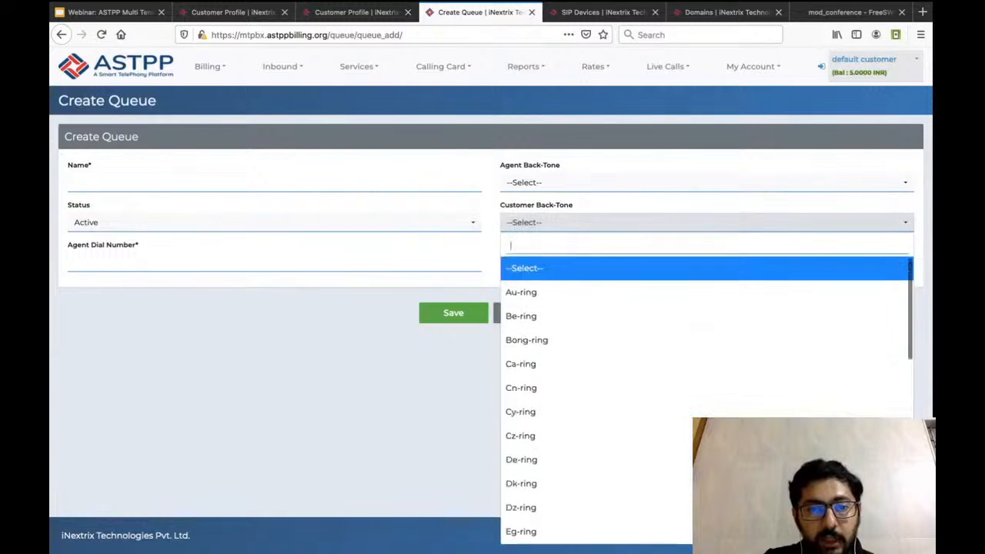
{"action": "key", "text": "Escape"}
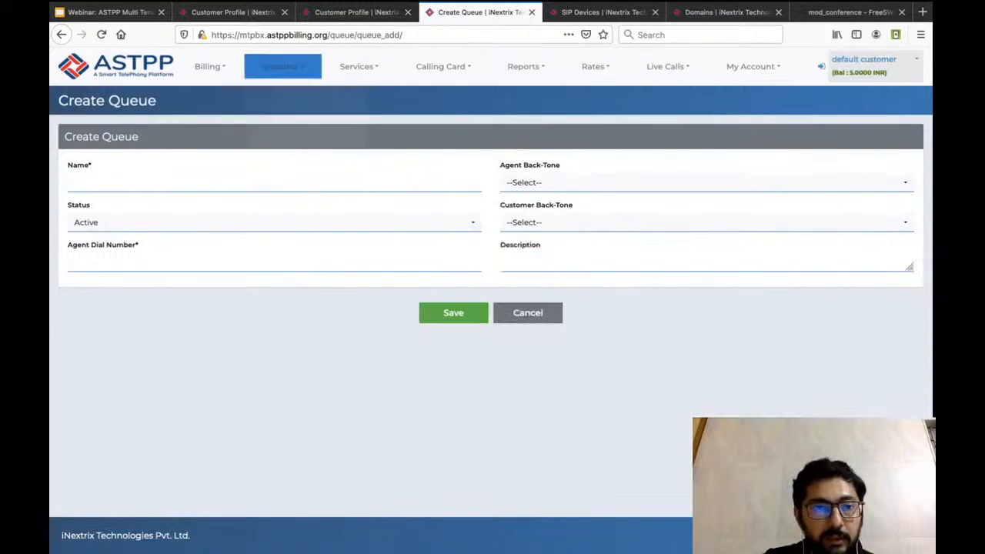
{"action": "mouse_move", "coordinate": [282, 67]}
{"action": "left_click", "coordinate": [275, 138]}
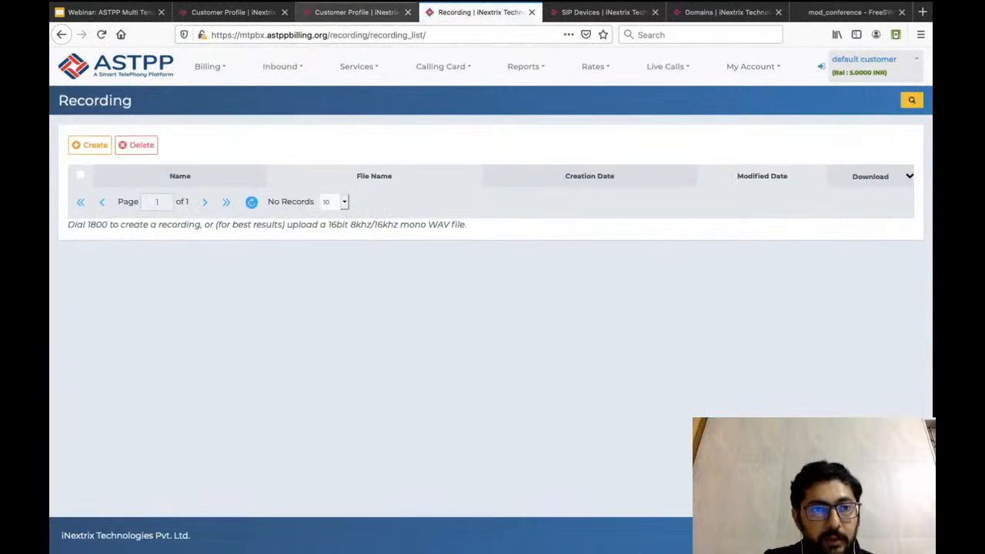
Start creating a new queue with both the agent back-tone and the customer back-tone set to au-ring.
{"action": "mouse_move", "coordinate": [282, 67]}
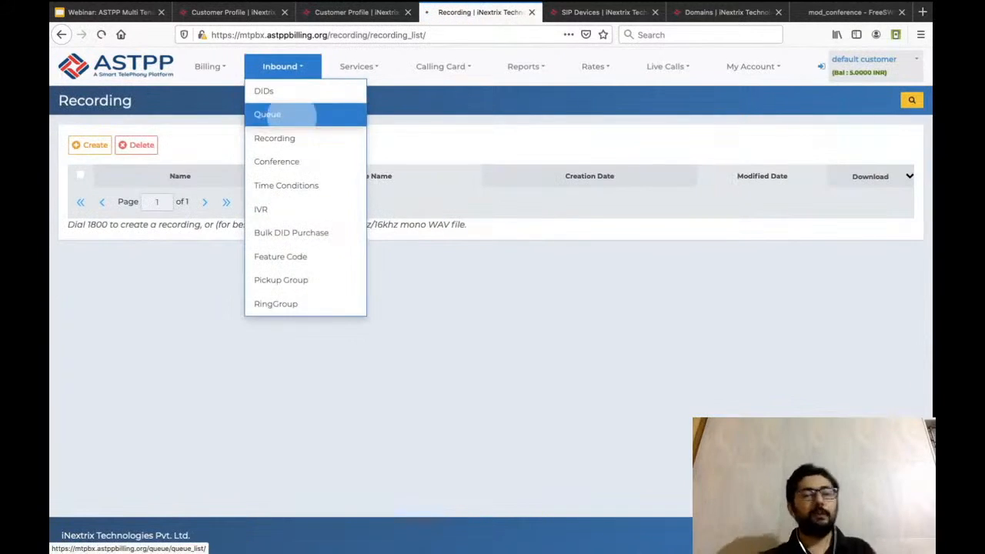
{"action": "left_click", "coordinate": [268, 114]}
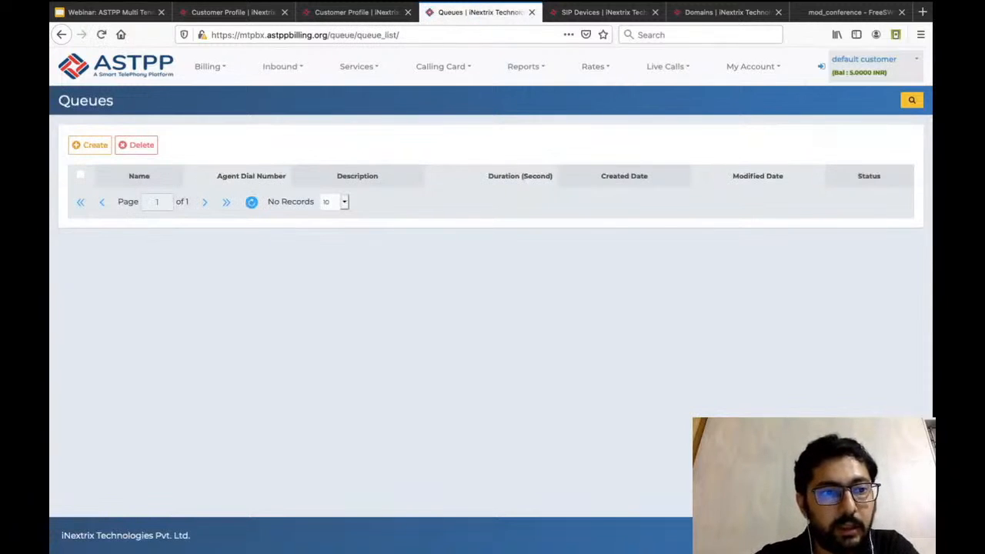
{"action": "left_click", "coordinate": [90, 144]}
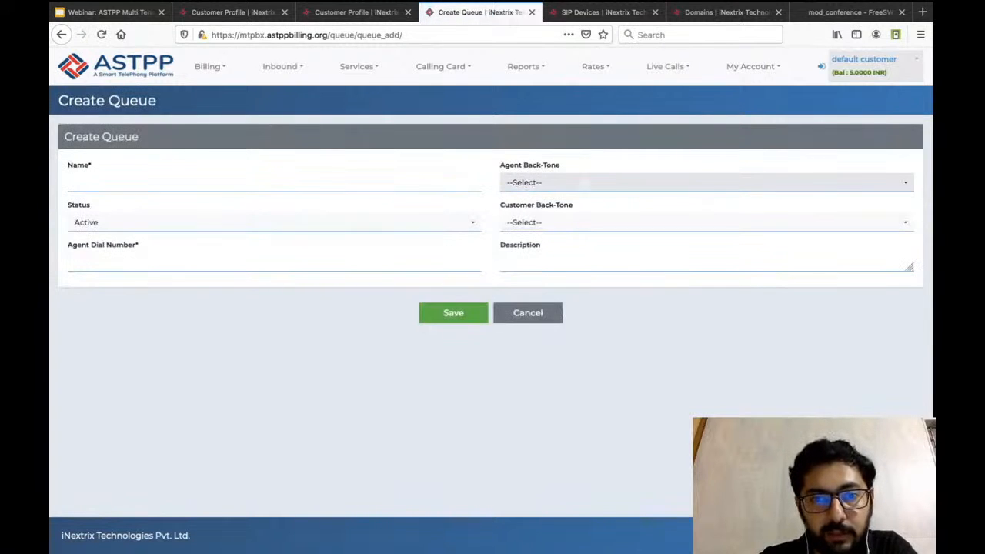
{"action": "left_click", "coordinate": [585, 183]}
{"action": "left_click", "coordinate": [570, 253]}
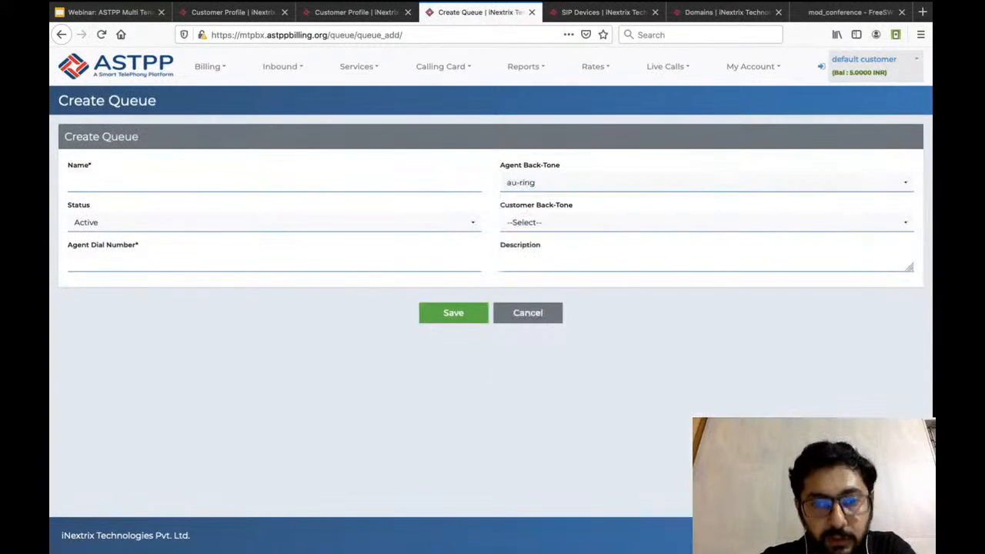
{"action": "left_click", "coordinate": [585, 222]}
{"action": "left_click", "coordinate": [569, 289]}
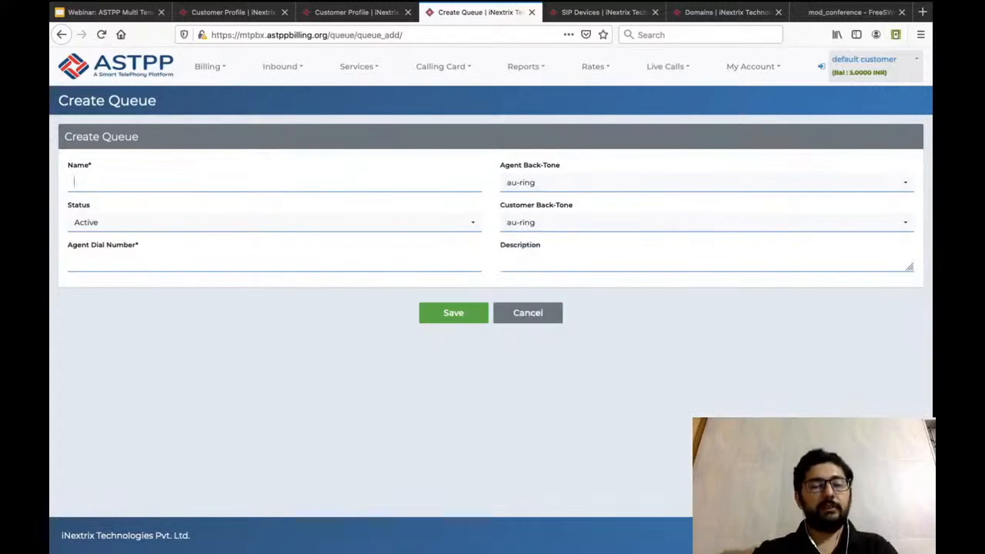
Name the queue TestQueue1 and enter its agent dial number.
{"action": "key", "text": "BackSpace"}
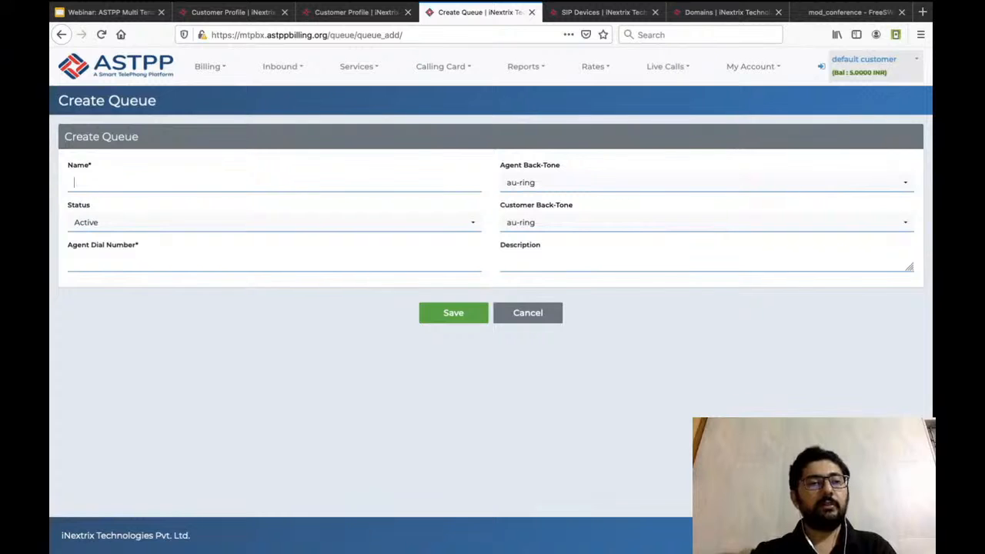
{"action": "type", "text": "Test"}
{"action": "key", "text": "BackSpace"}
{"action": "type", "text": "t"}
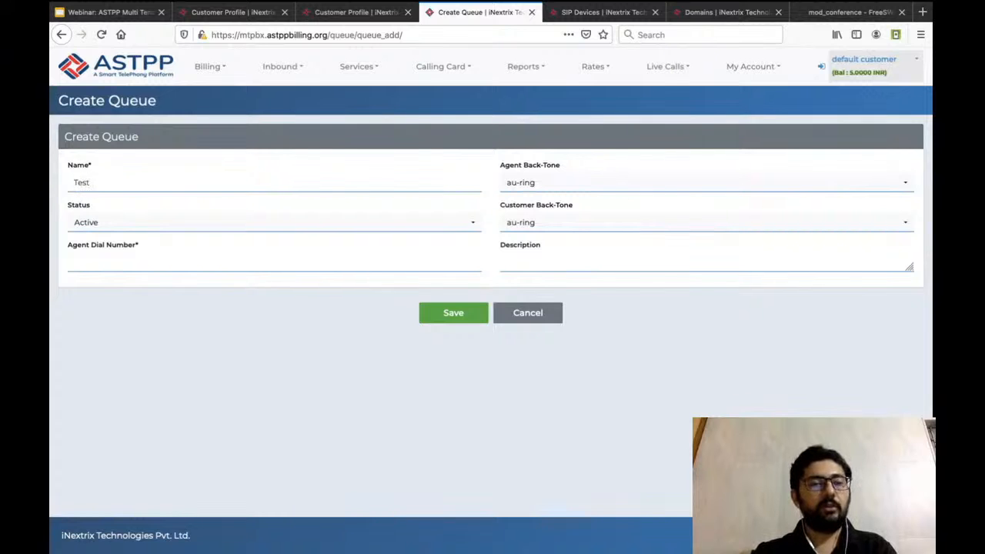
{"action": "type", "text": "Queue1"}
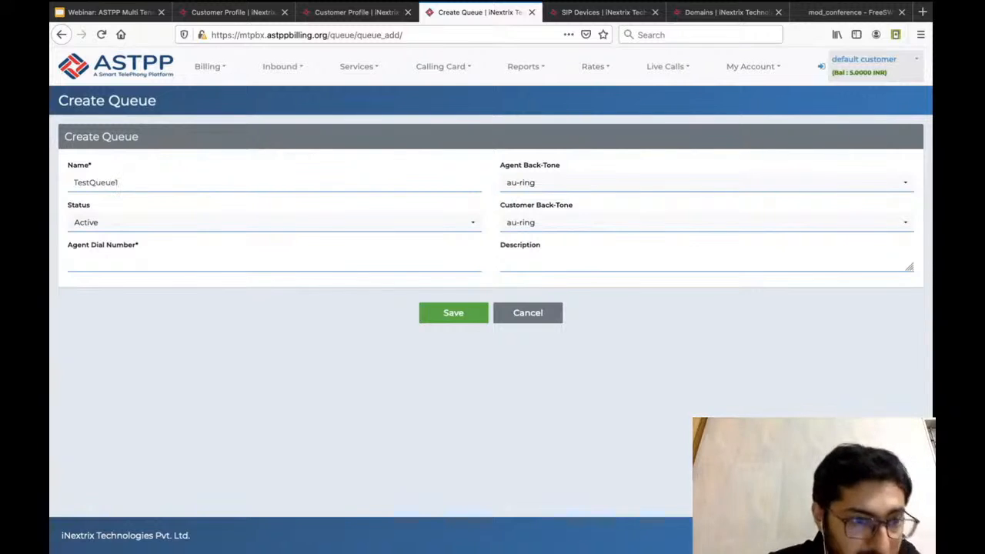
{"action": "left_click", "coordinate": [75, 263]}
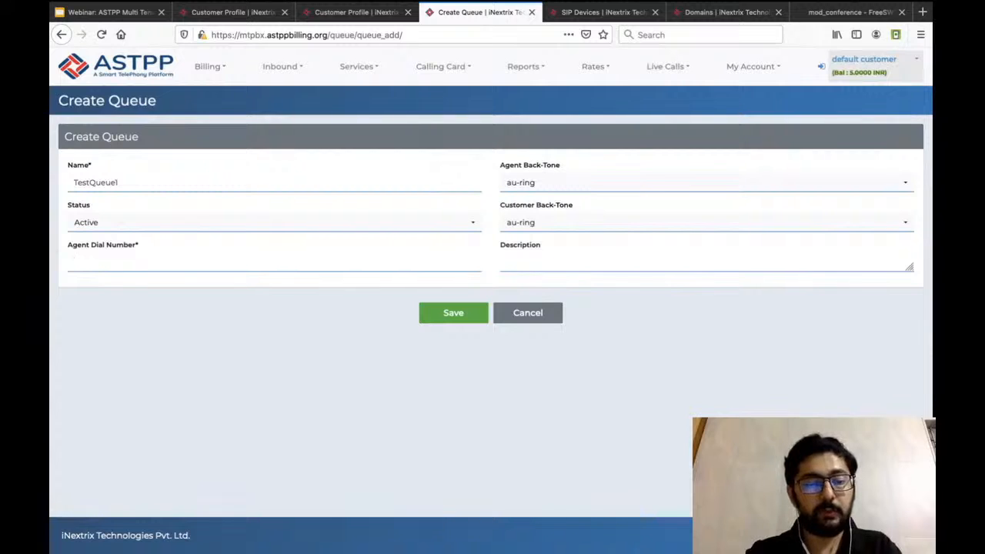
{"action": "type", "text": "3248"}
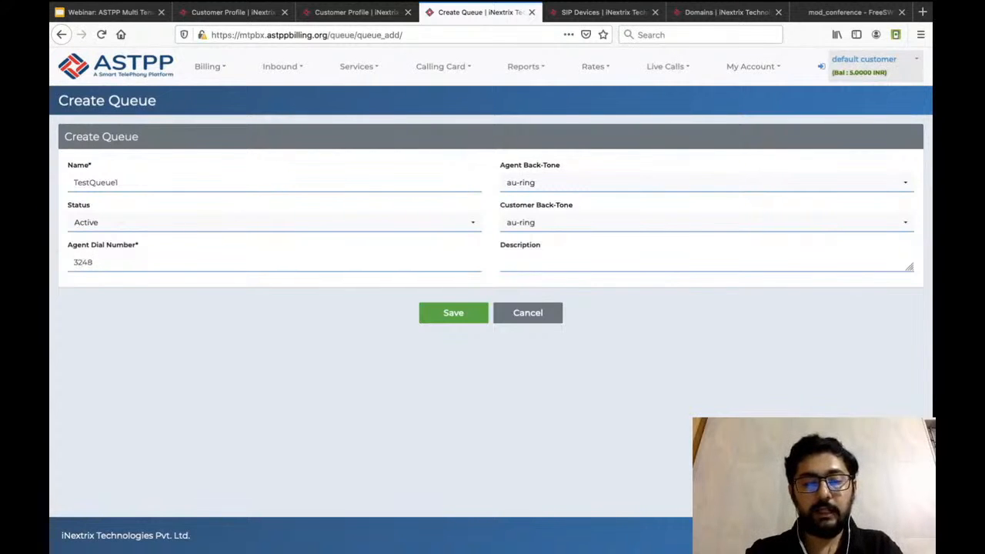
{"action": "type", "text": "79"}
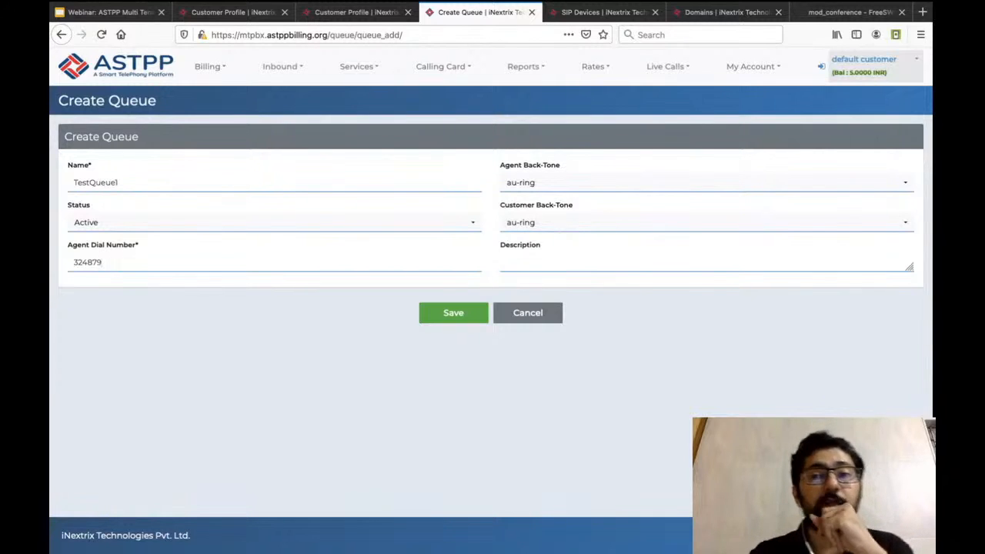
Start creating a new SIP device for the default customer and generate a new device password.
{"action": "mouse_move", "coordinate": [752, 67]}
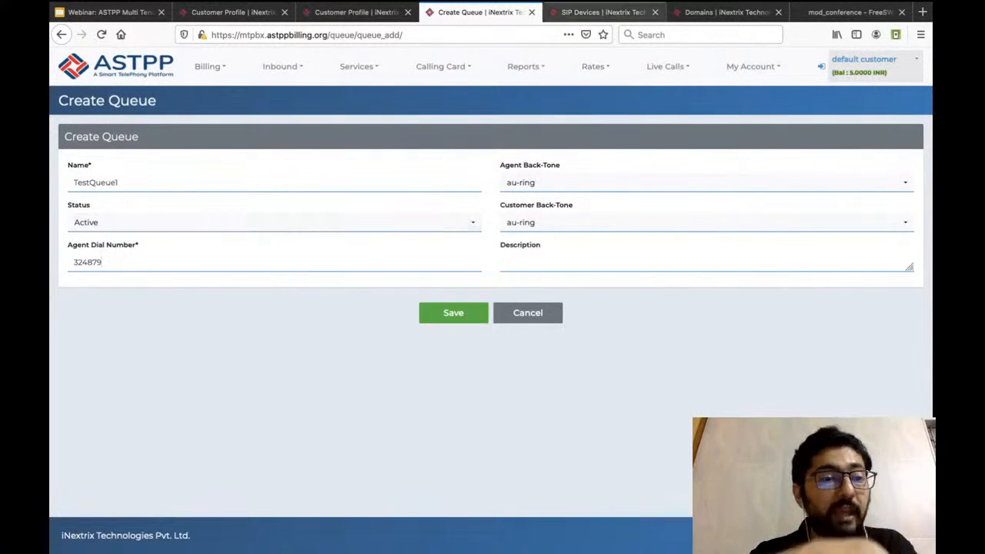
{"action": "key", "text": "ctrl+Tab"}
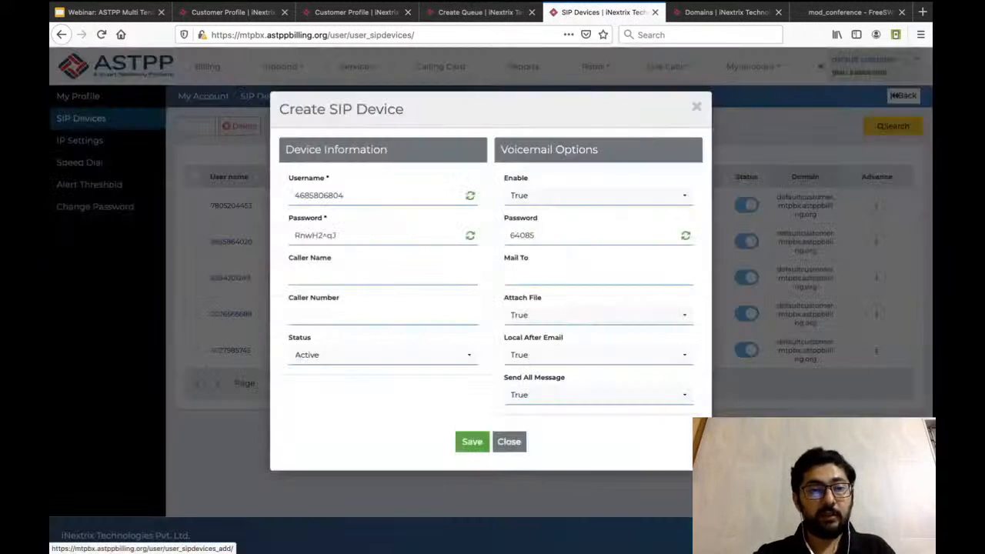
{"action": "left_click", "coordinate": [195, 126]}
{"action": "left_click", "coordinate": [294, 274]}
{"action": "key", "text": "shift+Tab"}
{"action": "type", "text": "ues"}
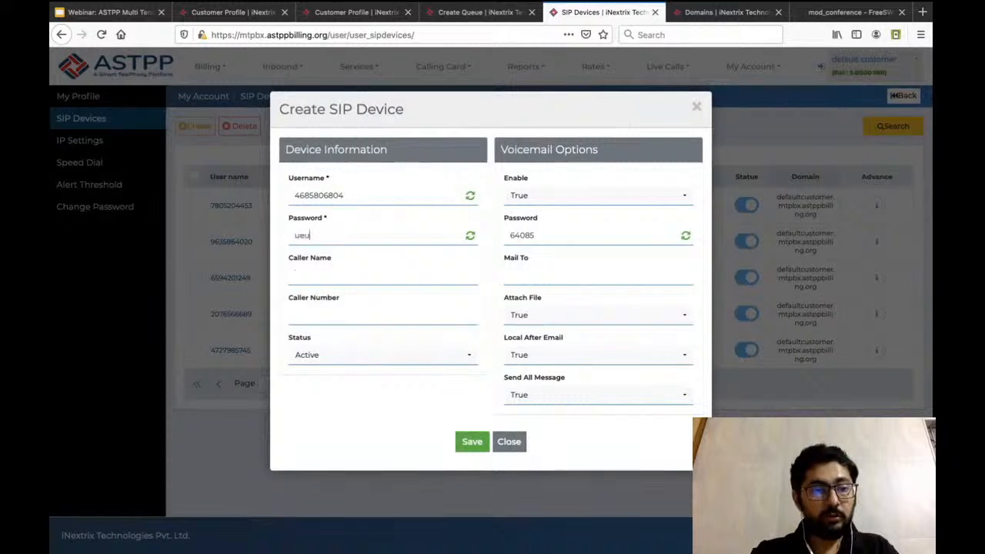
{"action": "key", "text": "BackSpace"}
{"action": "key", "text": "BackSpace"}
{"action": "key", "text": "BackSpace"}
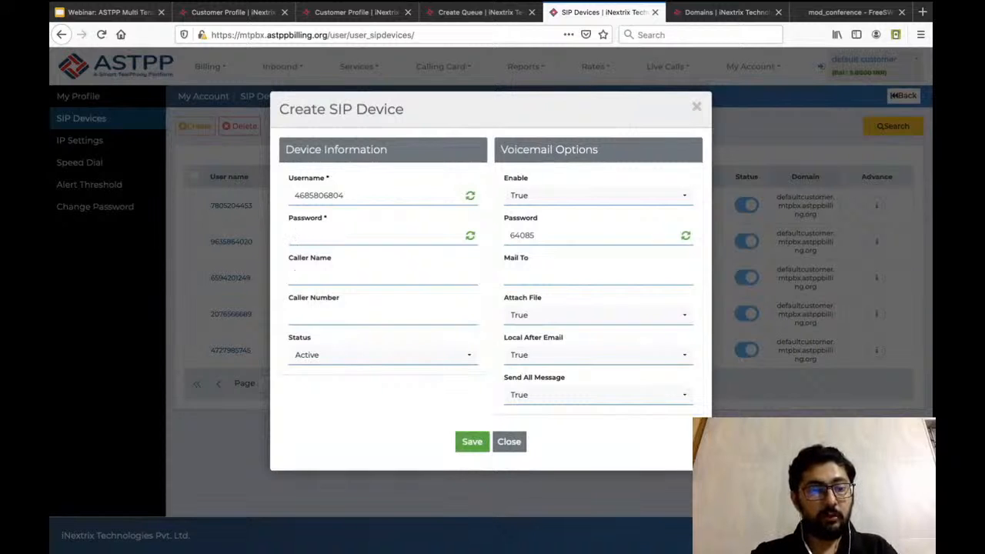
{"action": "left_click", "coordinate": [470, 235]}
Set the new SIP device's caller name to queueagent1 and save the device.
{"action": "type", "text": "queu"}
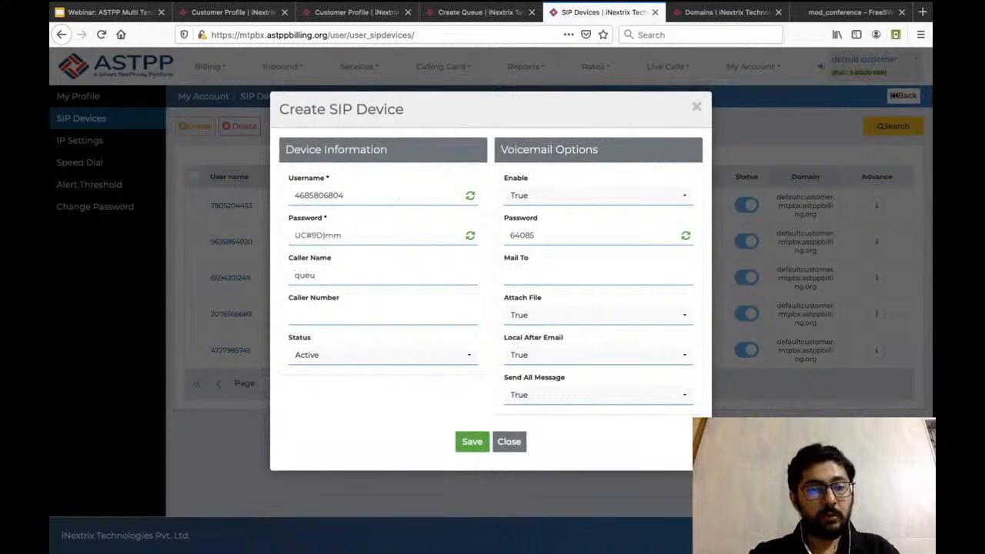
{"action": "type", "text": "eange"}
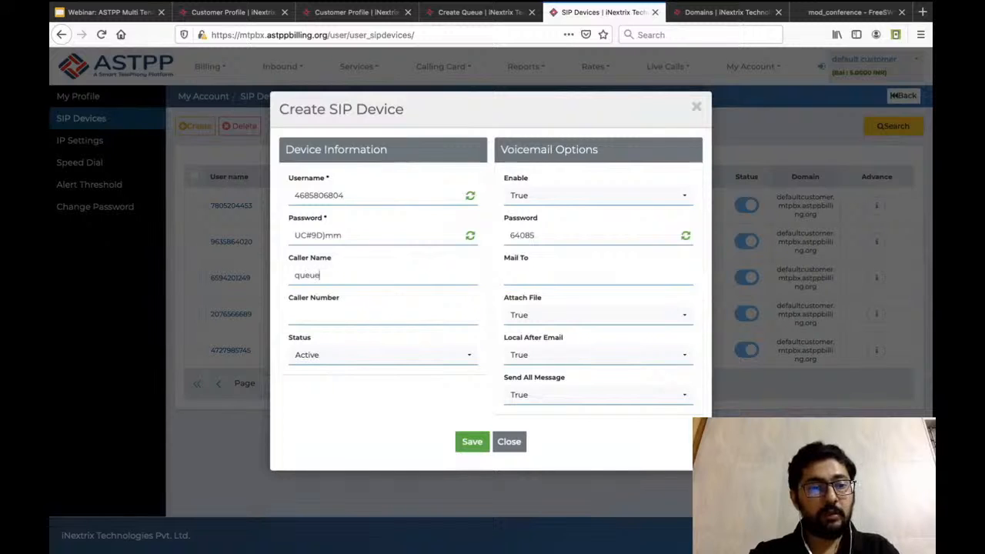
{"action": "key", "text": "BackSpace"}
{"action": "key", "text": "BackSpace"}
{"action": "key", "text": "BackSpace"}
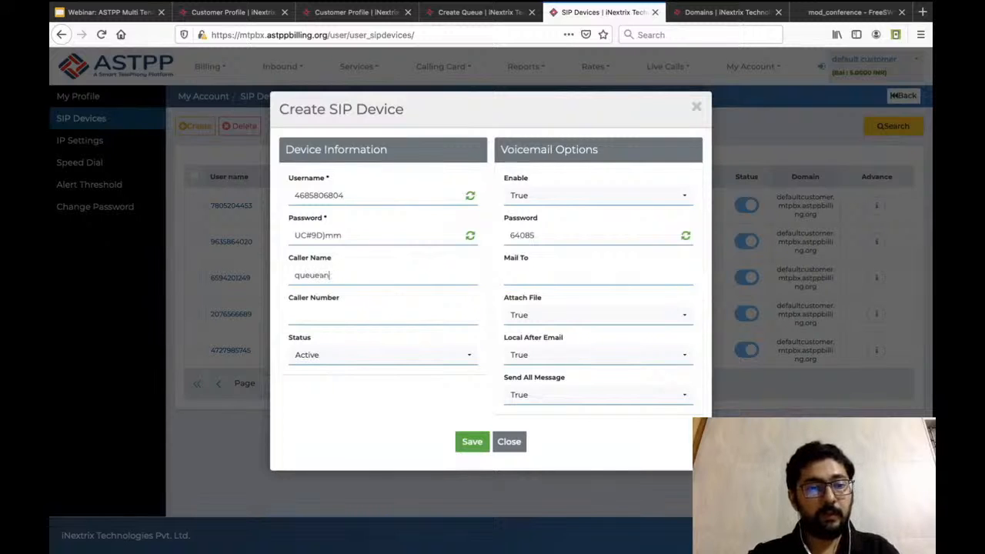
{"action": "type", "text": "gent1"}
{"action": "left_click", "coordinate": [471, 441]}
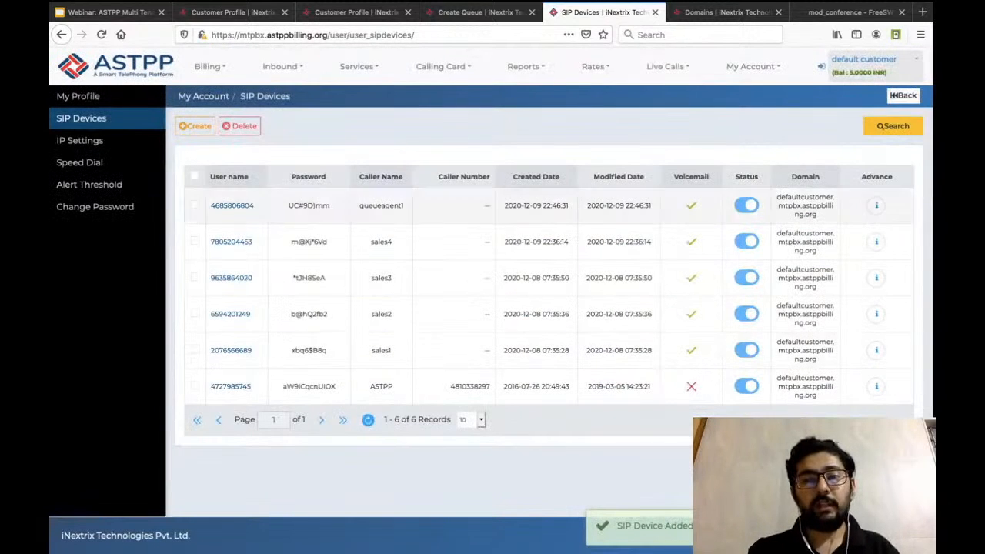
Create a second SIP device with the caller name QueueAgent2 and save it.
{"action": "left_click", "coordinate": [893, 126]}
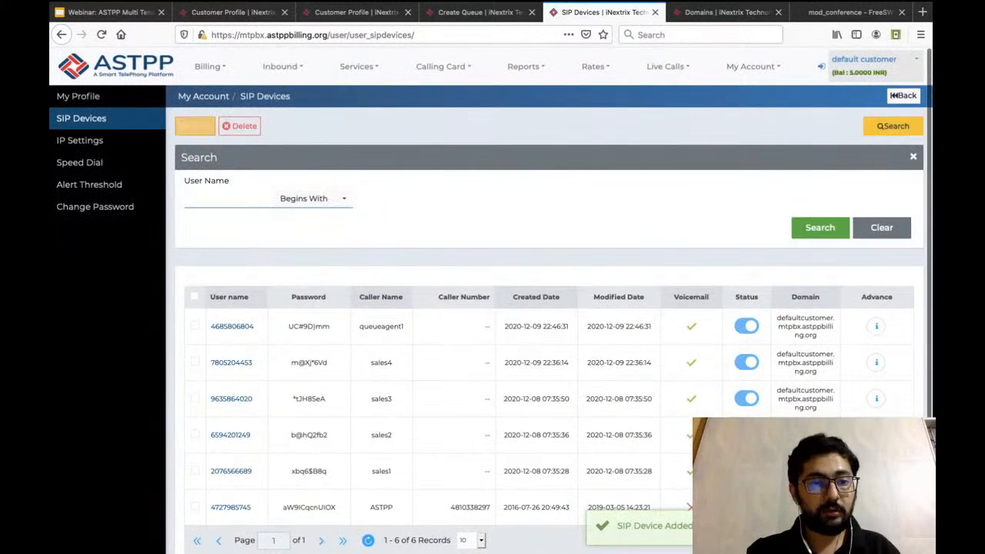
{"action": "left_click", "coordinate": [195, 125]}
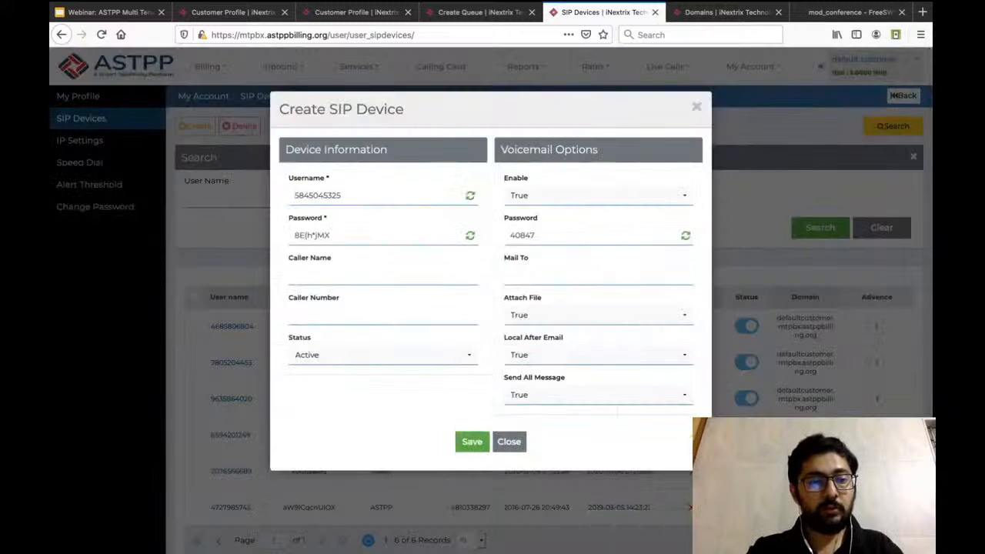
{"action": "type", "text": "QueueAgent1"}
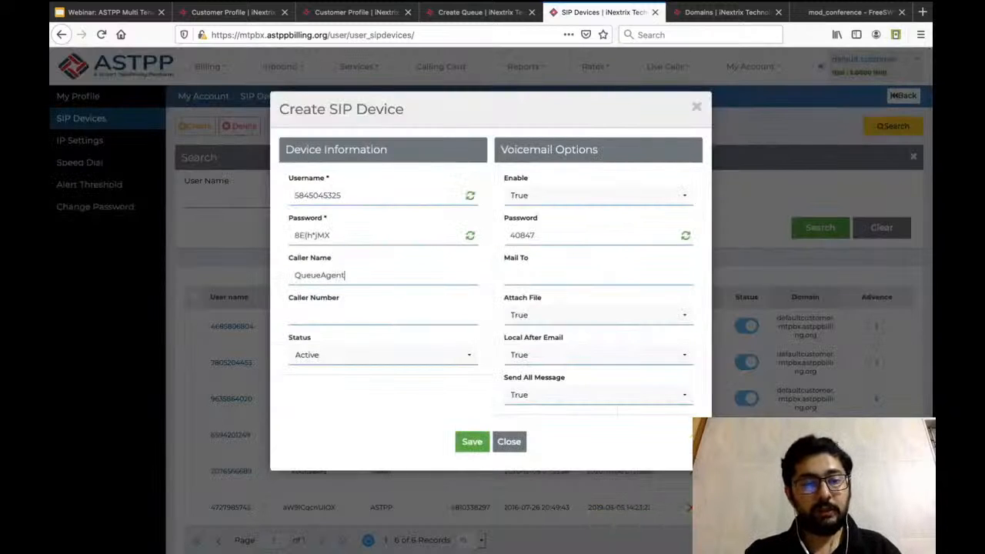
{"action": "left_click", "coordinate": [472, 441]}
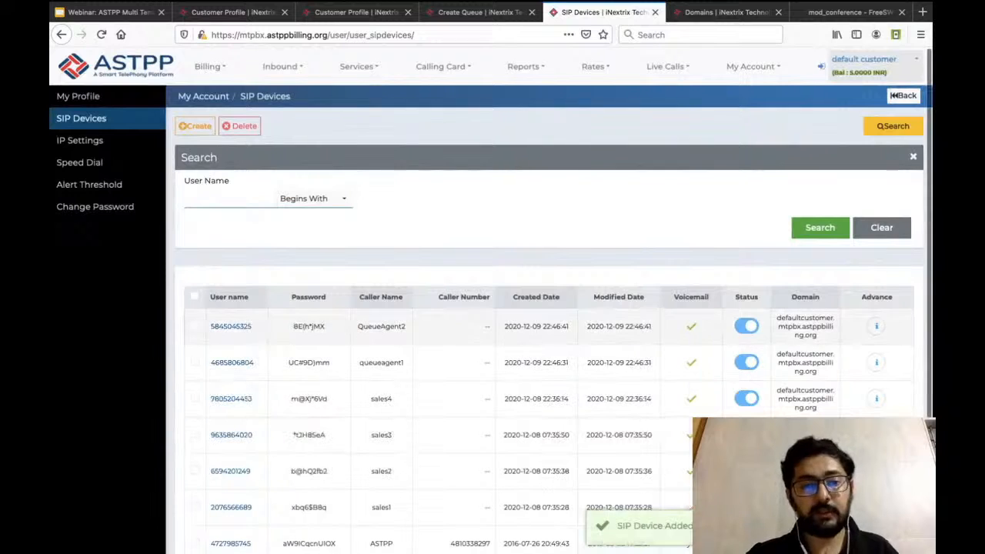
Highlight the user names of both queue agent devices, and review the new queue's agent dial number and agent back-tone choices.
{"action": "double_click", "coordinate": [255, 326]}
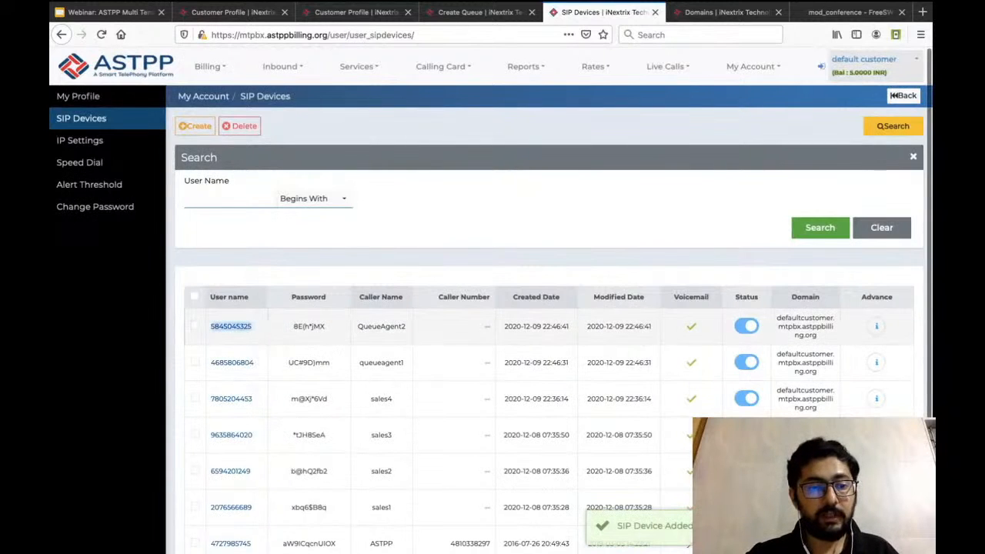
{"action": "double_click", "coordinate": [255, 363]}
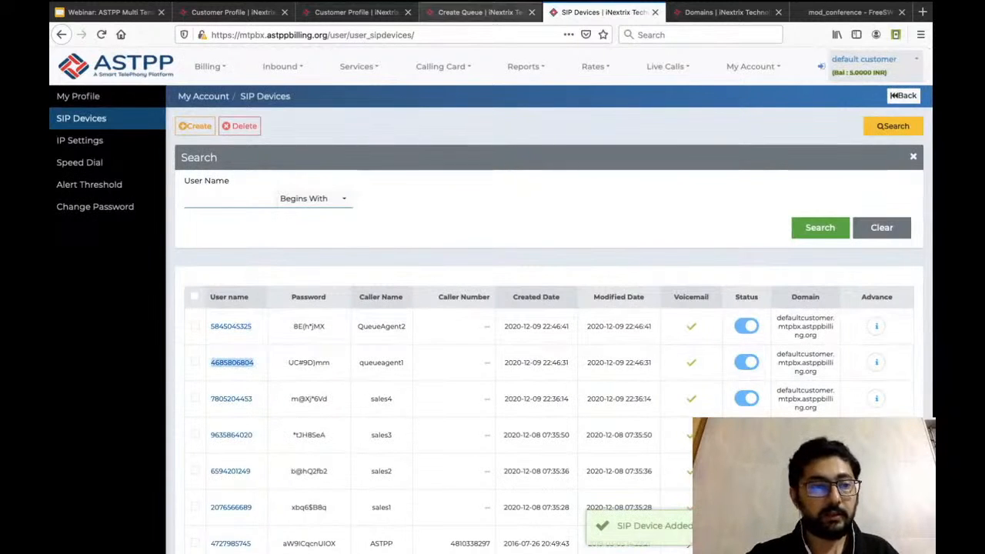
{"action": "left_click", "coordinate": [481, 11]}
{"action": "key", "text": "ctrl+a"}
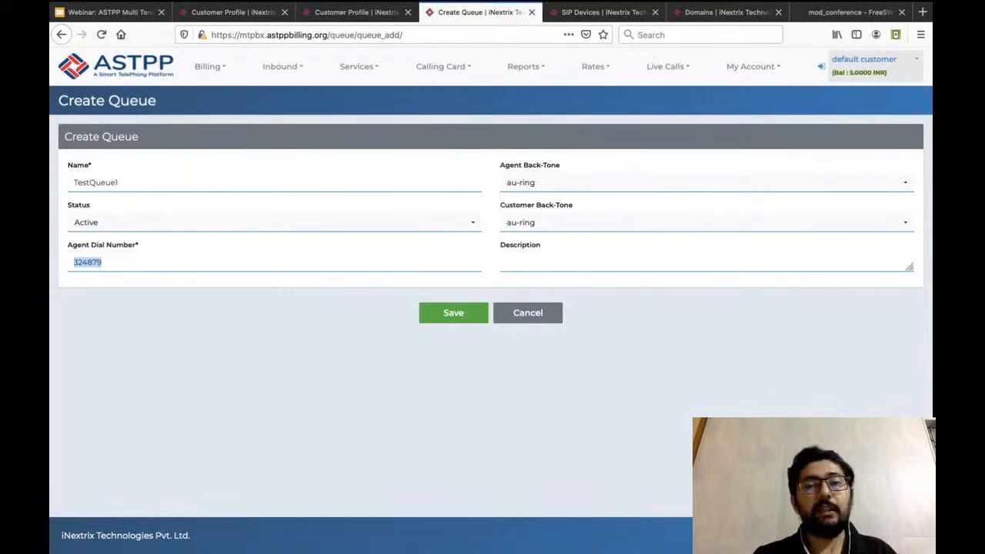
{"action": "left_click", "coordinate": [616, 183]}
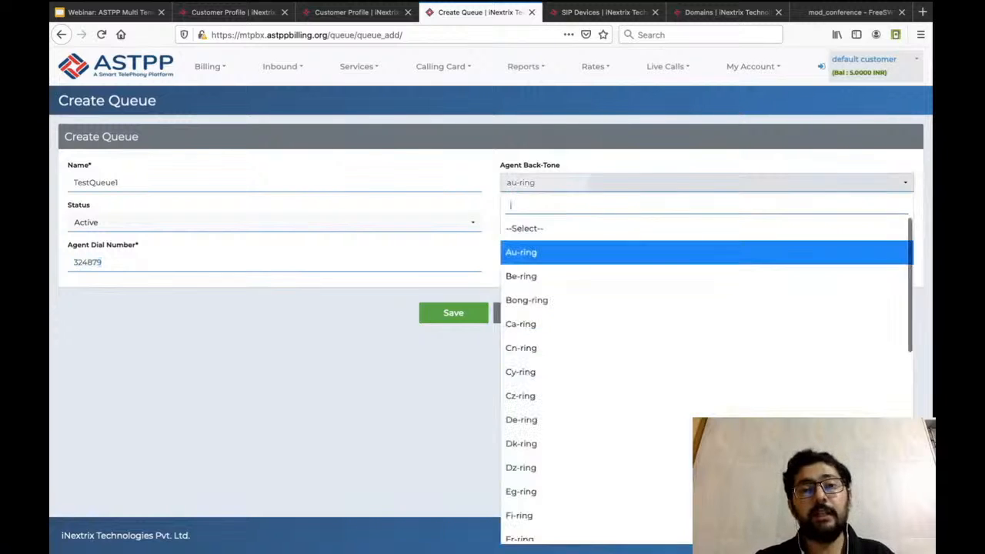
{"action": "left_click", "coordinate": [370, 369]}
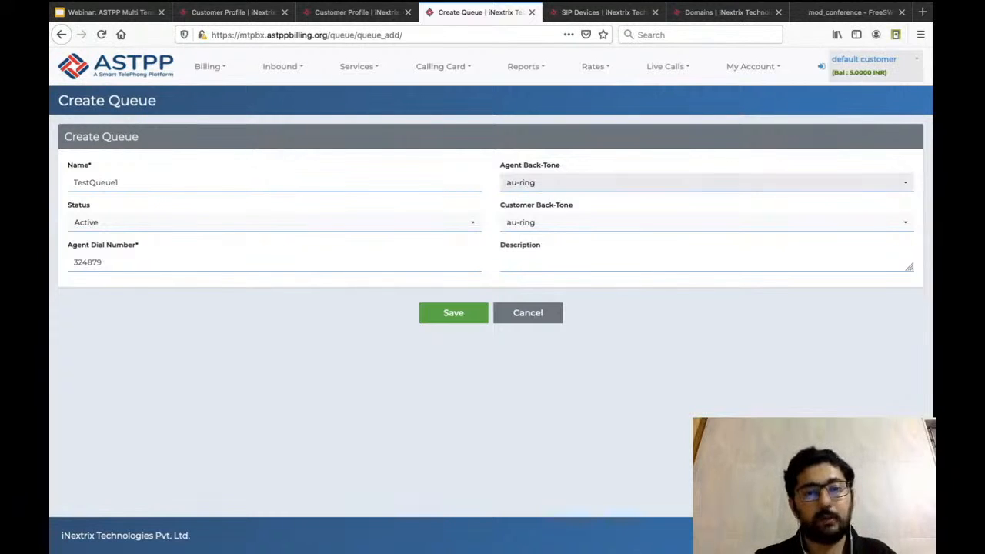
Enter "test queue" as the description of TestQueue1 and save the queue.
{"action": "left_click", "coordinate": [892, 260]}
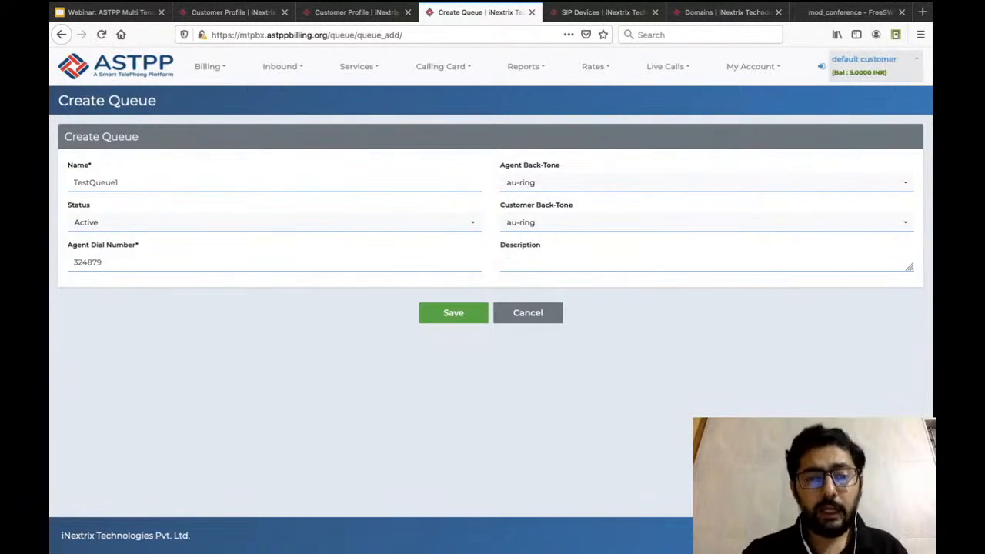
{"action": "type", "text": "t"}
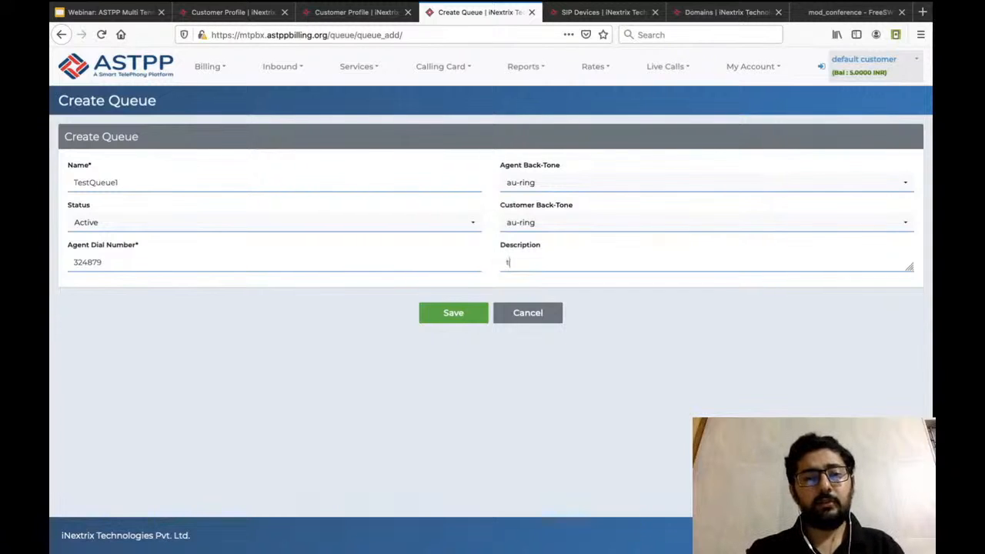
{"action": "type", "text": "est queue"}
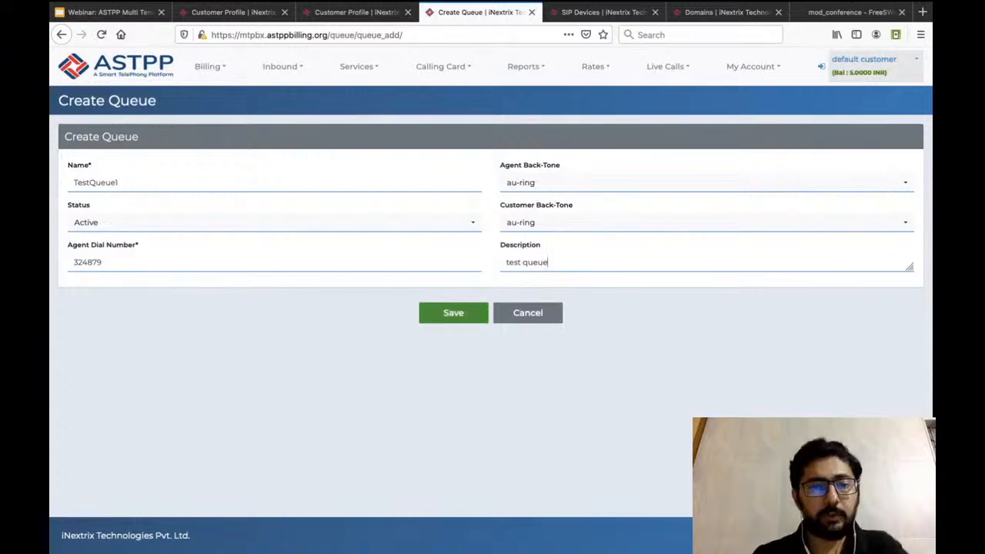
{"action": "left_click", "coordinate": [452, 311]}
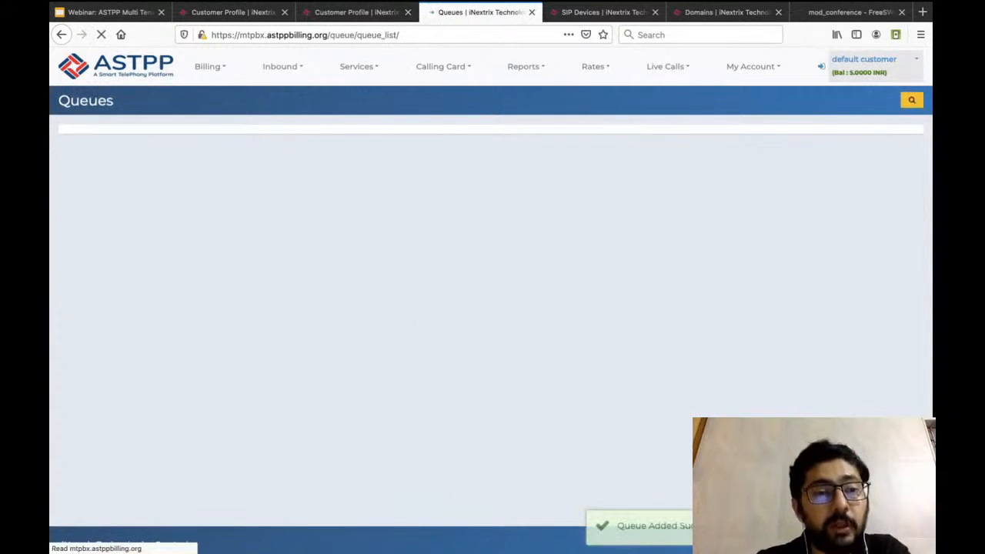
Open the DID list in a separate browser tab and open the call forwarding settings of the United Kingdom DID.
{"action": "mouse_move", "coordinate": [283, 67]}
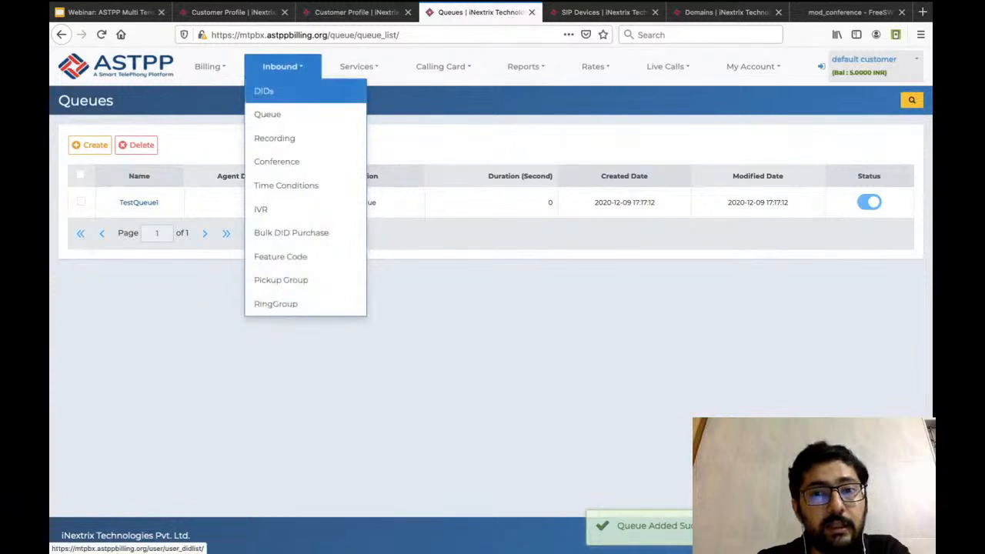
{"action": "right_click", "coordinate": [264, 92]}
{"action": "left_click", "coordinate": [300, 100]}
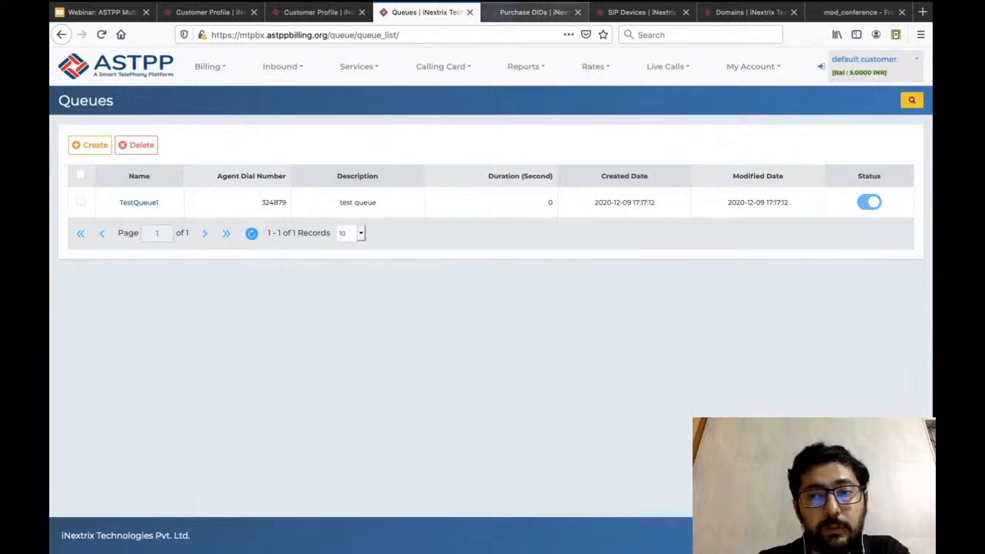
{"action": "left_click", "coordinate": [531, 11]}
{"action": "left_click", "coordinate": [883, 216]}
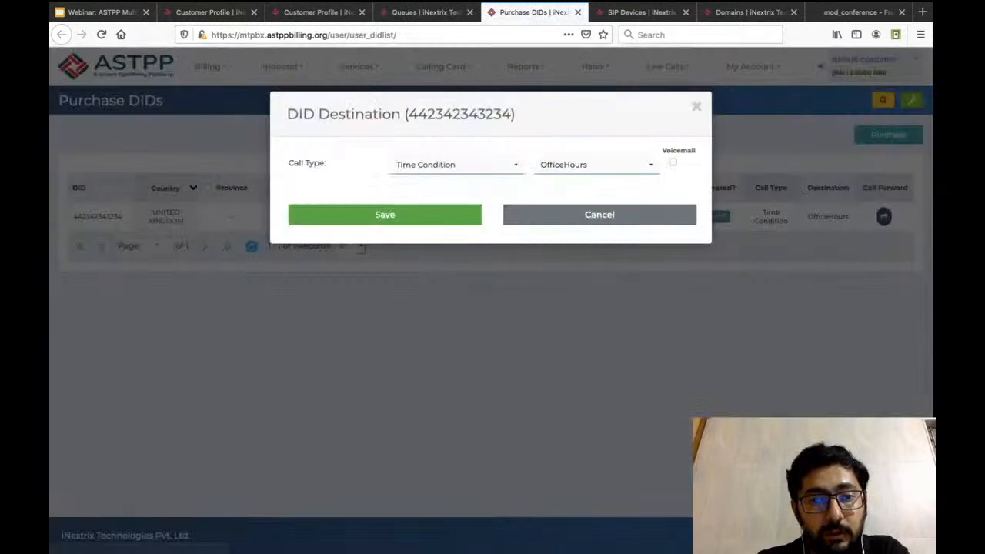
Try Ring Group as the DID's call type with Sales Department as its destination.
{"action": "left_click", "coordinate": [456, 164]}
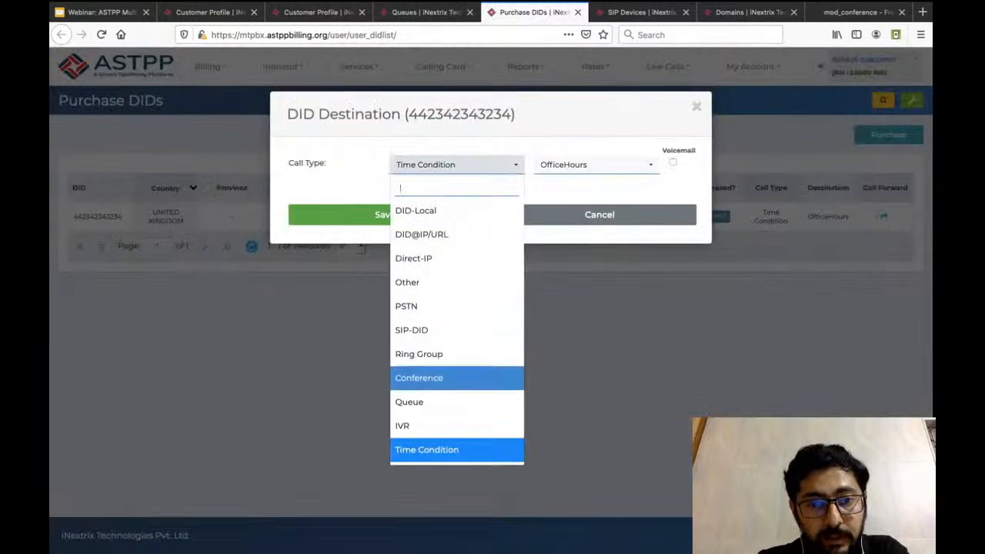
{"action": "left_click", "coordinate": [418, 354]}
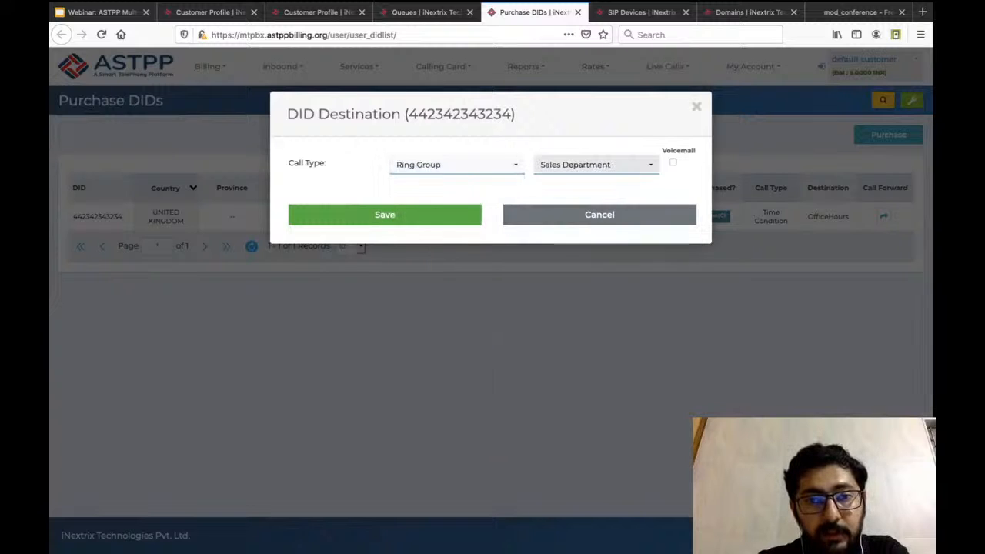
{"action": "left_click", "coordinate": [597, 165]}
{"action": "left_click", "coordinate": [576, 210]}
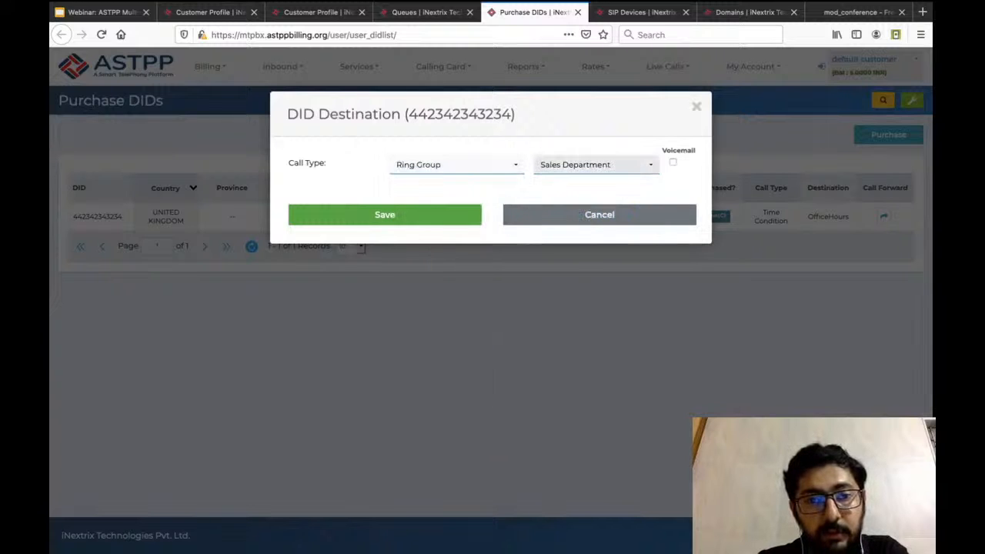
Forward the DID to the Queue call type with TestQueue1 as its destination, and save.
{"action": "left_click", "coordinate": [456, 164]}
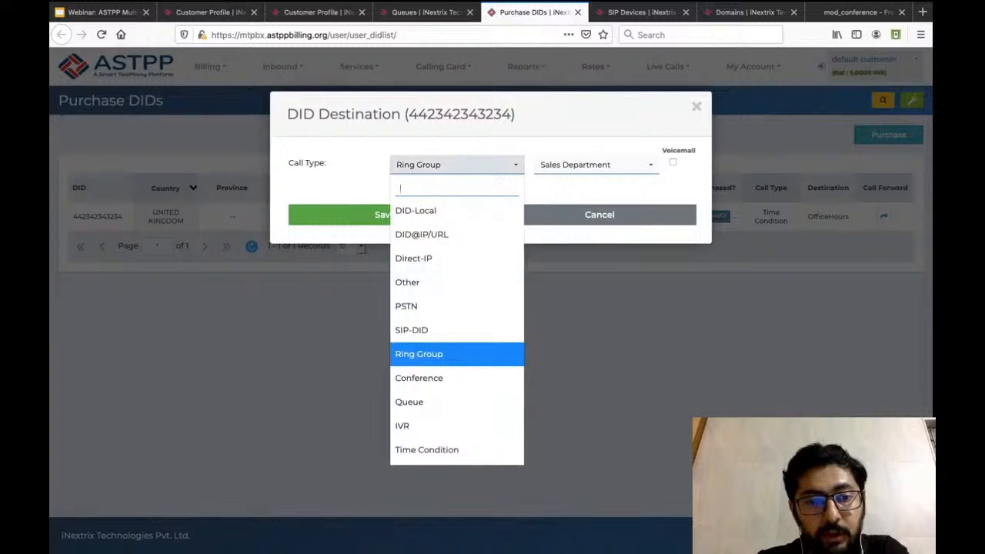
{"action": "left_click", "coordinate": [409, 402]}
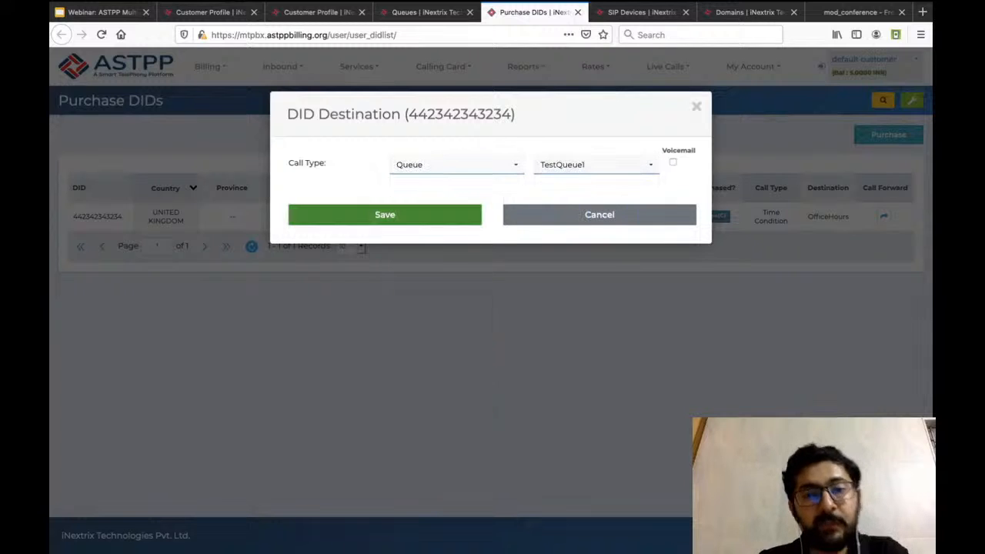
{"action": "left_click", "coordinate": [385, 214]}
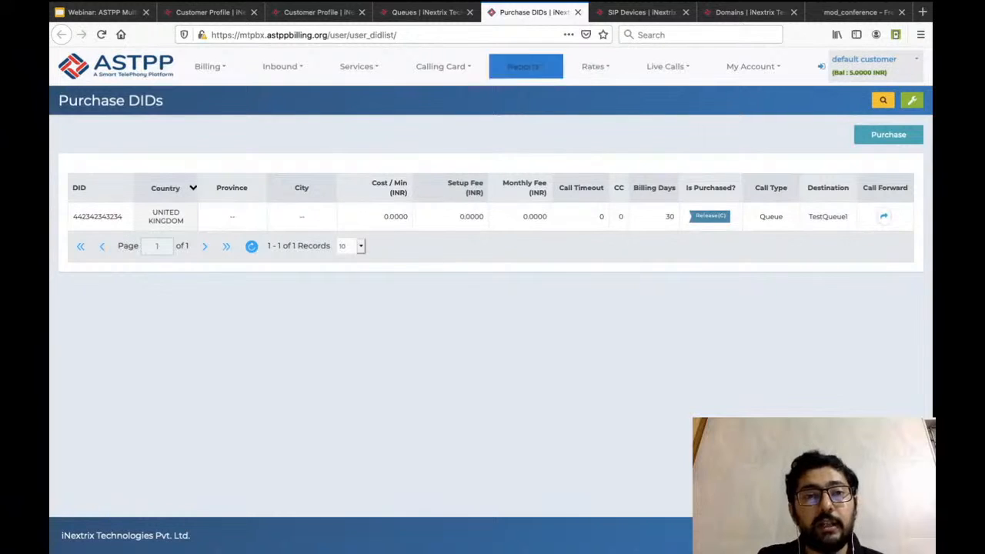
Review the queue list and the DID's forwarding entry, and open the settings of TestQueue1.
{"action": "left_click", "coordinate": [422, 11]}
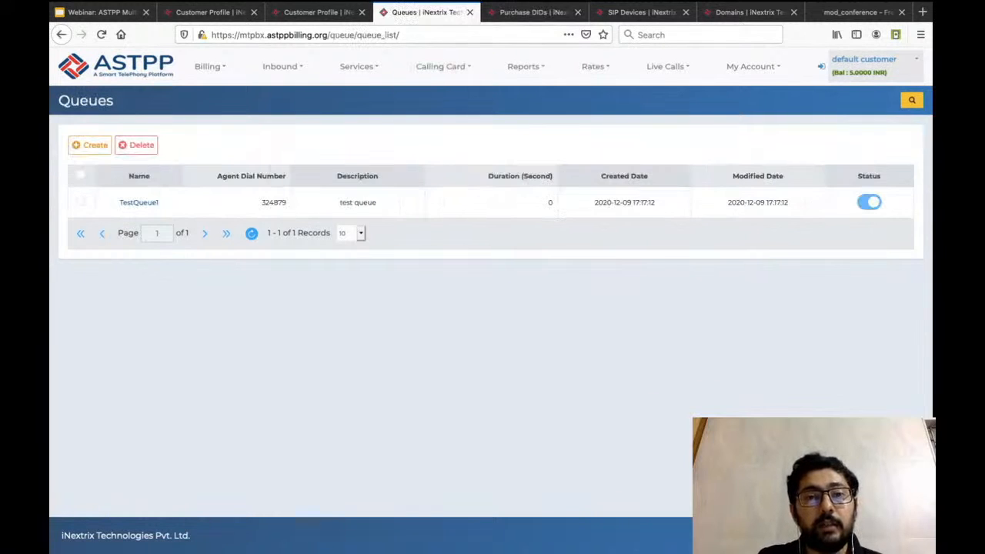
{"action": "left_click", "coordinate": [531, 12]}
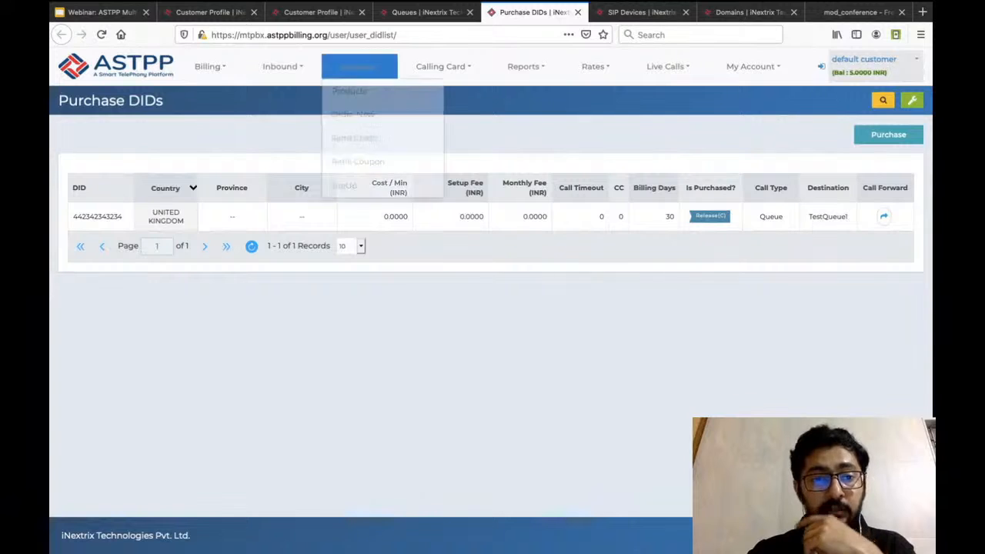
{"action": "left_click", "coordinate": [427, 12]}
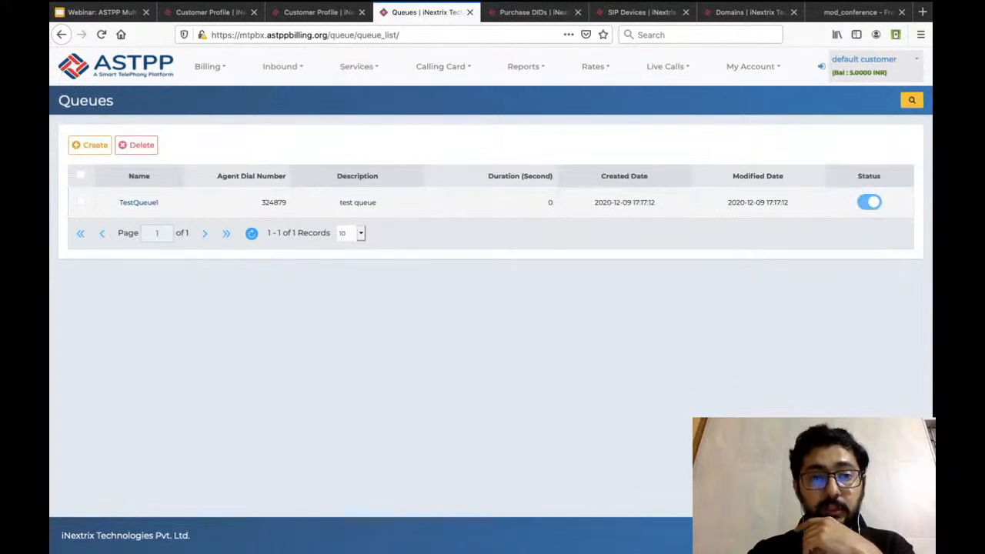
{"action": "left_click", "coordinate": [139, 202]}
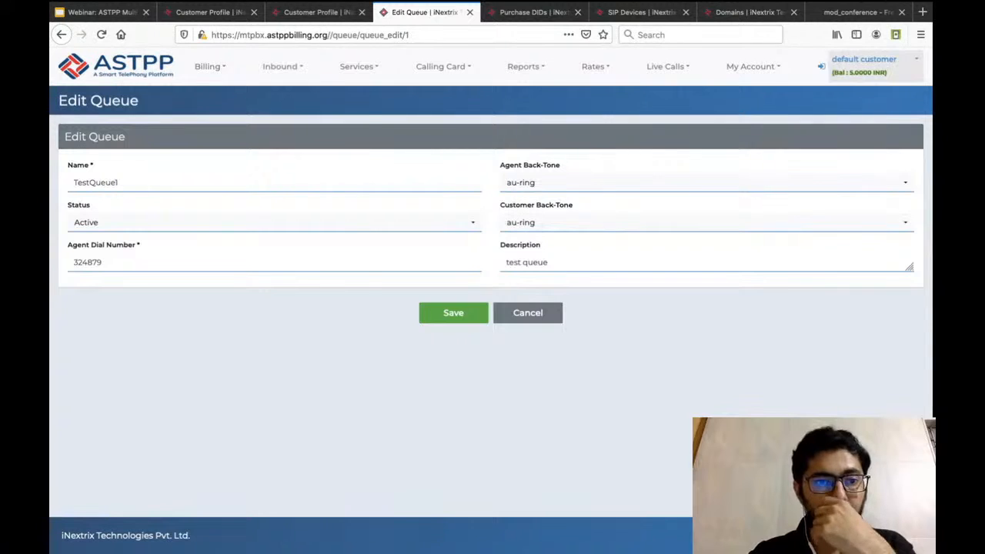
{"action": "mouse_move", "coordinate": [282, 67]}
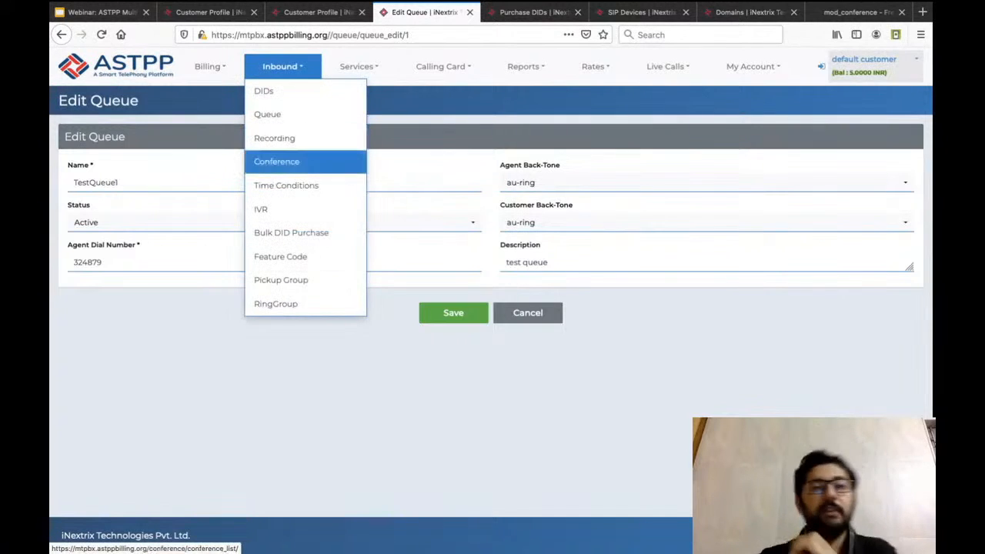
Start creating a new conference from the conference list and name it TestConference1.
{"action": "left_click", "coordinate": [310, 160]}
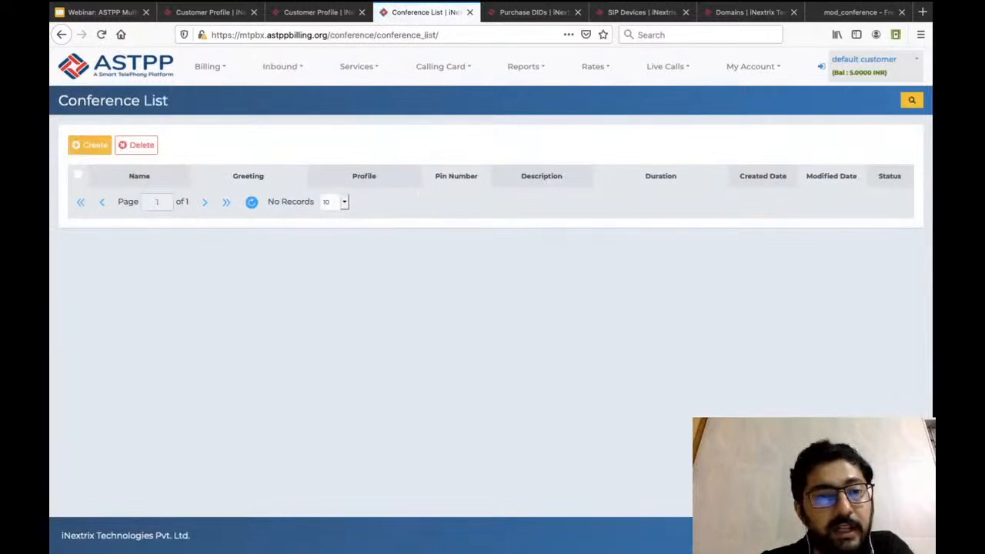
{"action": "left_click", "coordinate": [90, 145]}
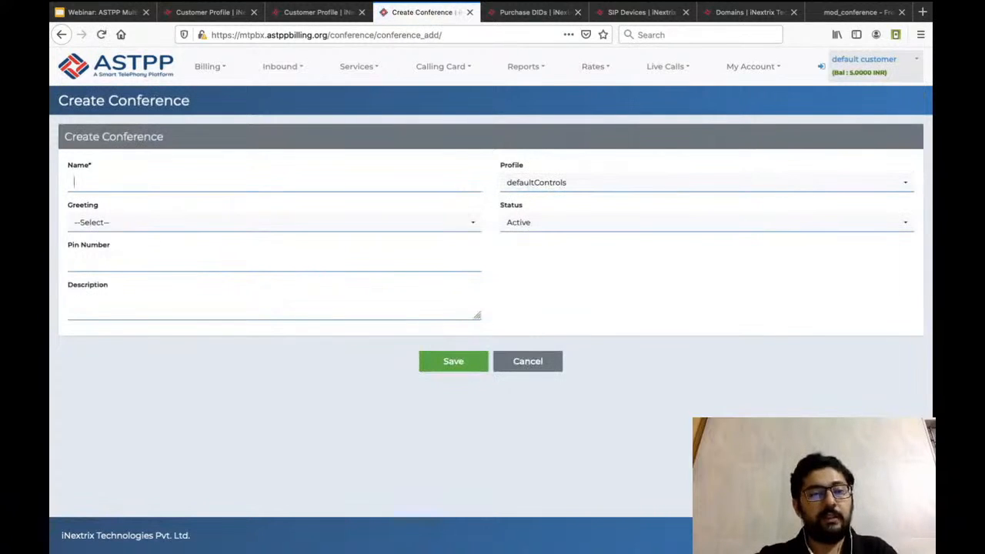
{"action": "type", "text": "TEst"}
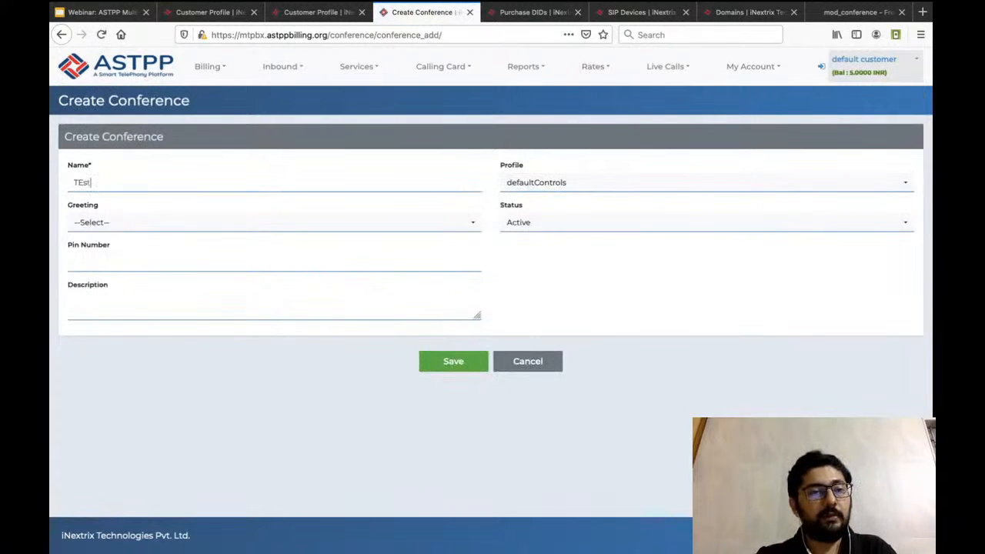
{"action": "key", "text": "BackSpace"}
{"action": "key", "text": "BackSpace"}
{"action": "key", "text": "BackSpace"}
{"action": "type", "text": "est"}
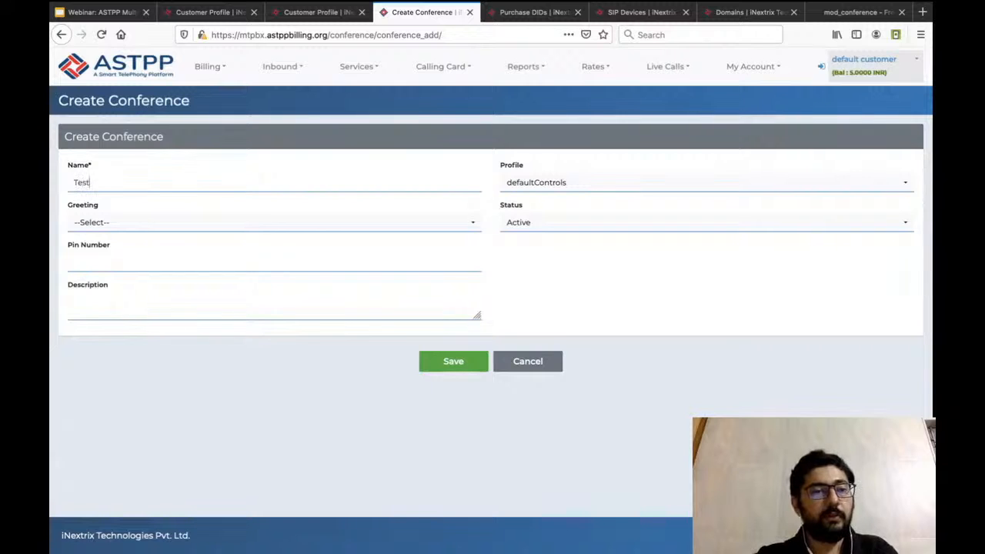
{"action": "type", "text": "Concern"}
{"action": "key", "text": "BackSpace"}
{"action": "key", "text": "BackSpace"}
{"action": "key", "text": "BackSpace"}
{"action": "key", "text": "BackSpace"}
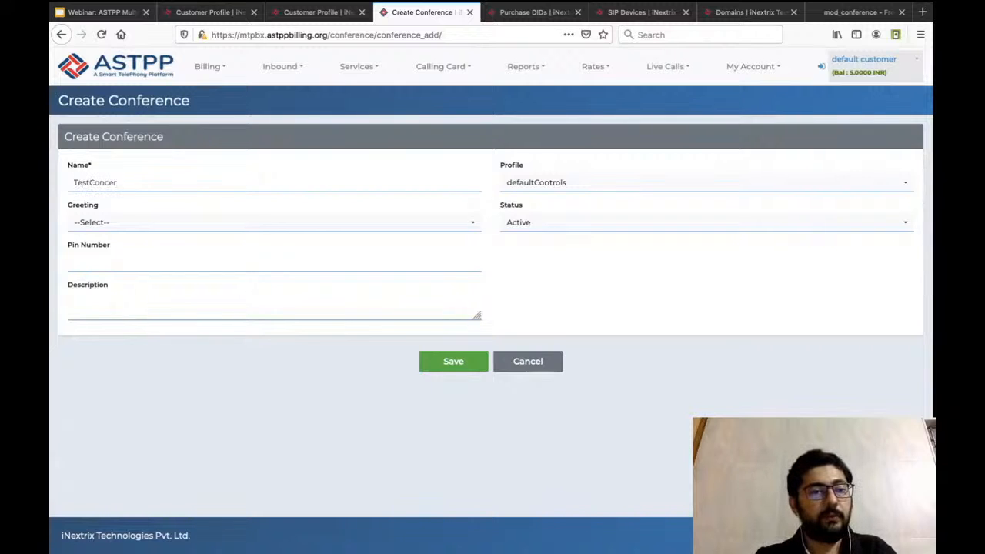
{"action": "type", "text": "fer"}
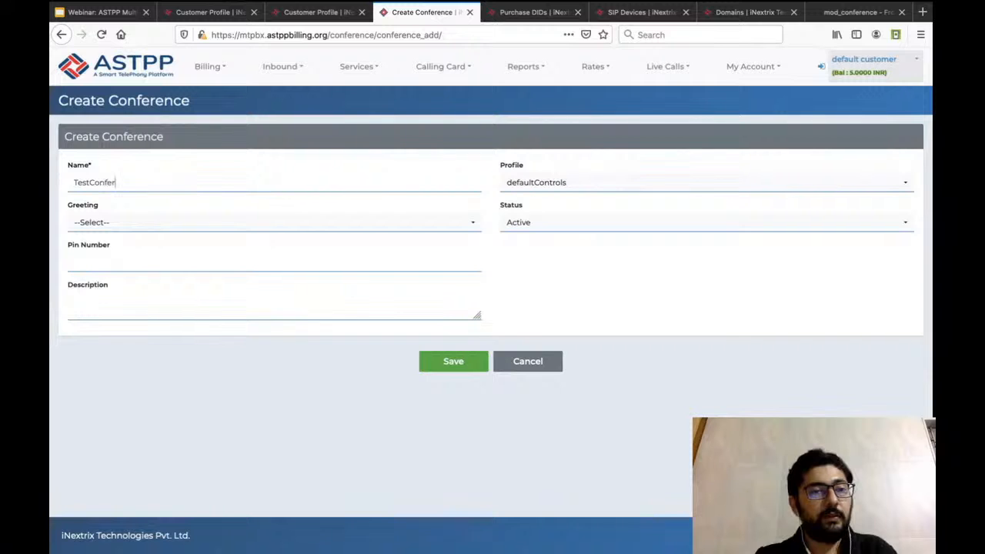
{"action": "type", "text": "ence1"}
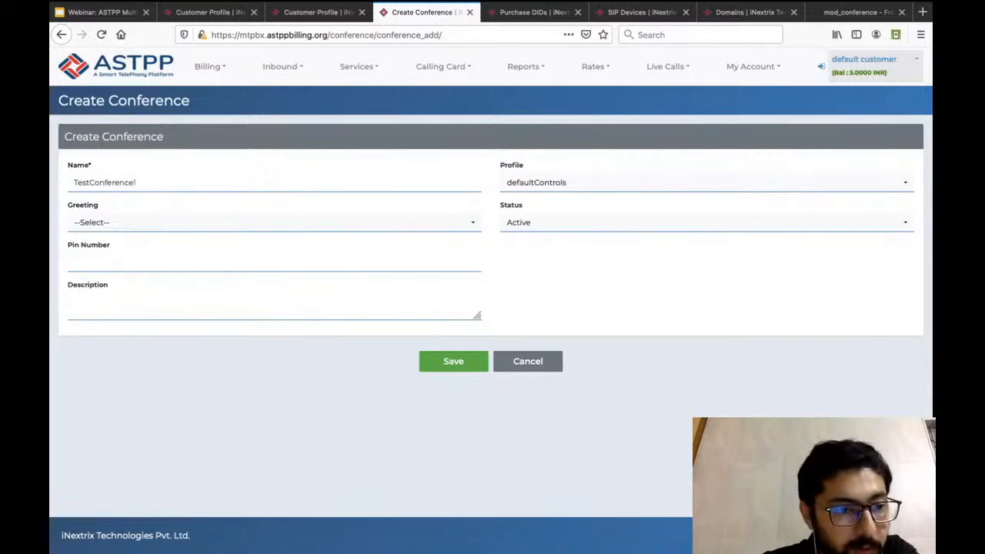
Check the conference's available greeting options, leave the greeting unselected and enter the conference's PIN number.
{"action": "left_click", "coordinate": [273, 221]}
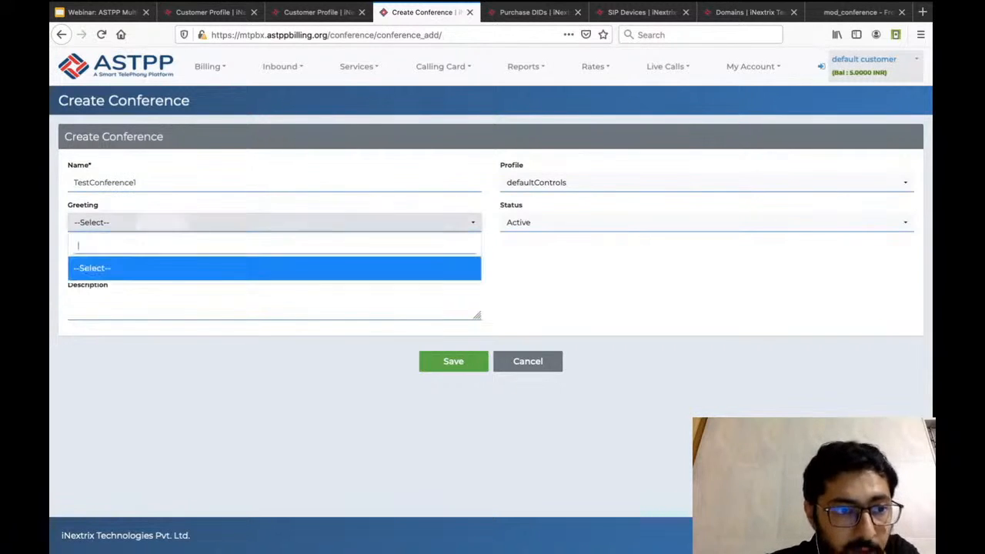
{"action": "left_click", "coordinate": [273, 223]}
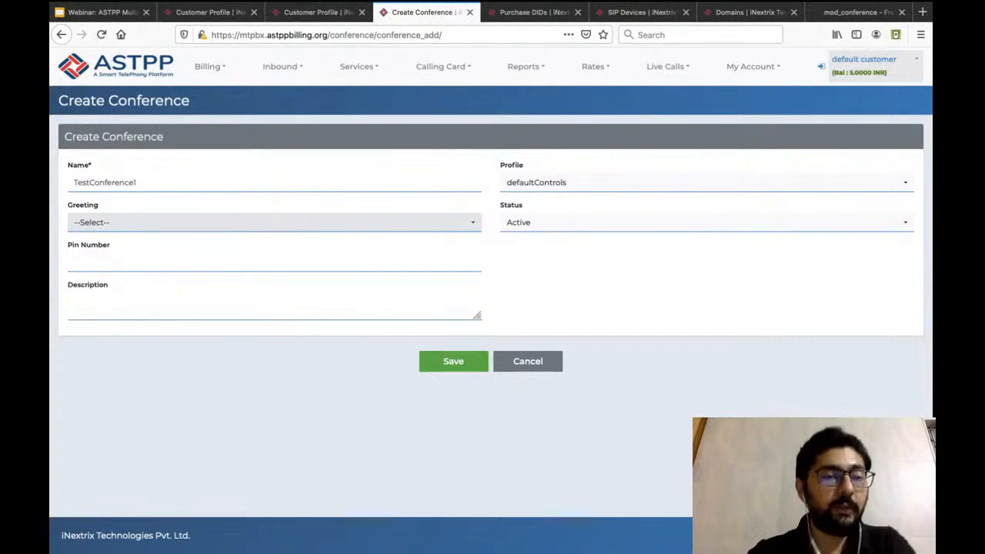
{"action": "left_click", "coordinate": [274, 223]}
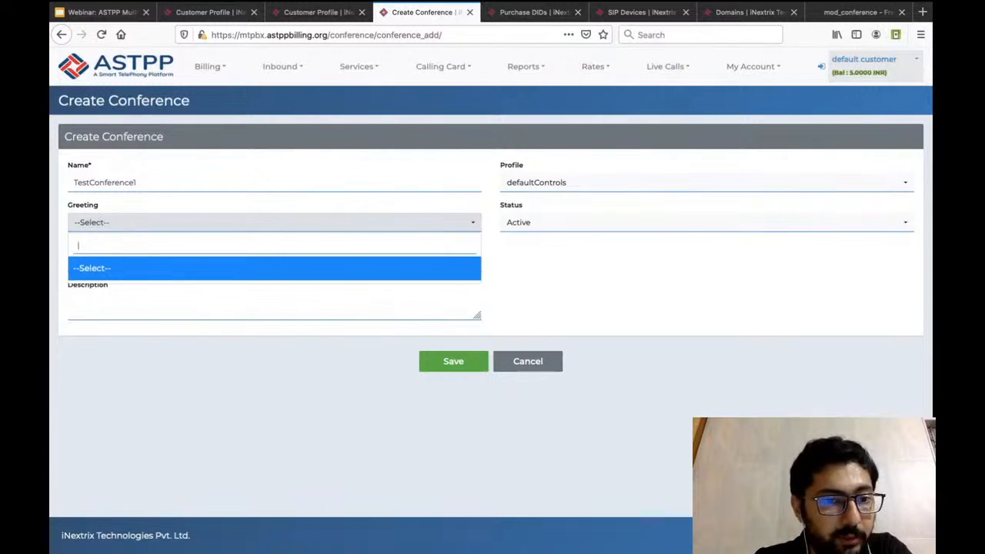
{"action": "left_click", "coordinate": [273, 223]}
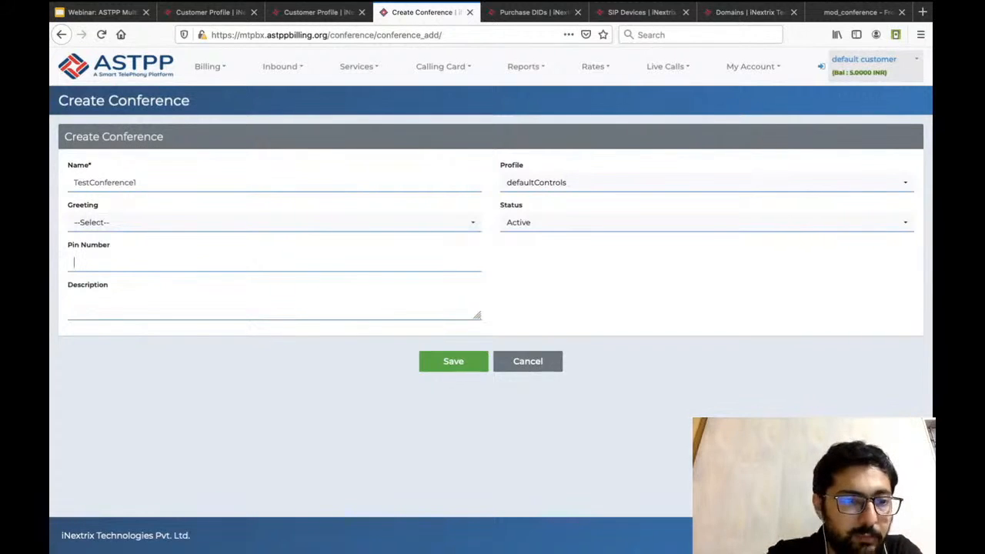
{"action": "type", "text": "765432"}
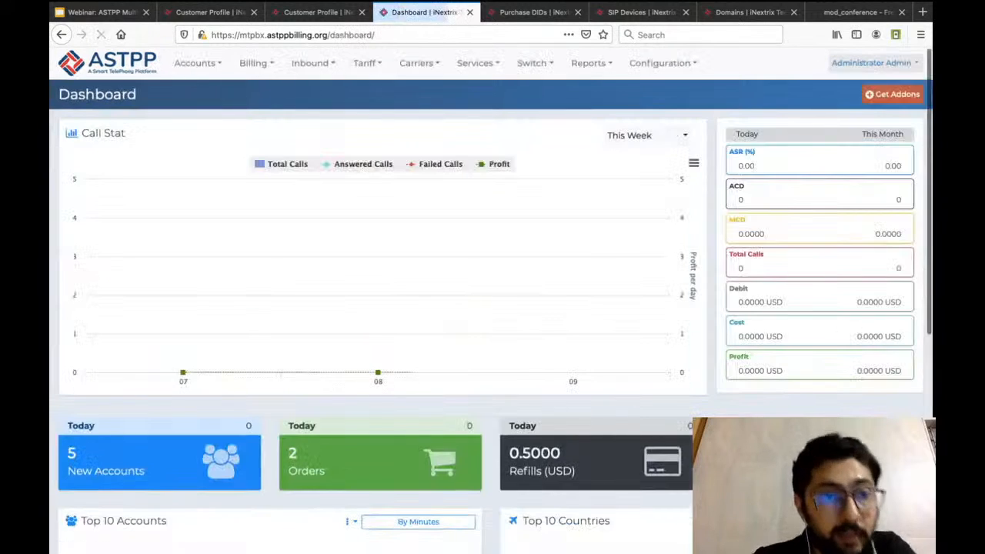
Open the defaultControls conference profile from the administrator's conference profiles and check its description.
{"action": "mouse_move", "coordinate": [313, 63]}
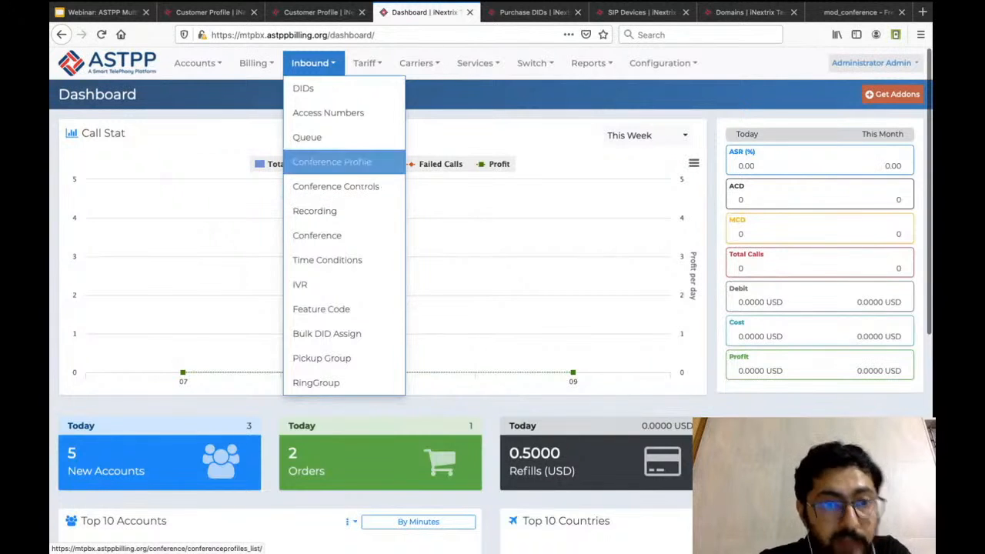
{"action": "left_click", "coordinate": [374, 162]}
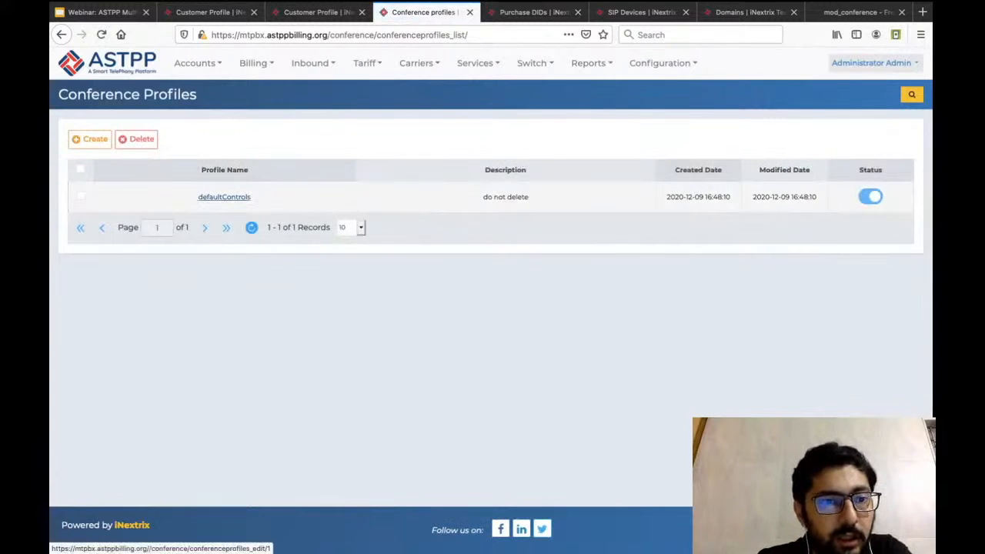
{"action": "left_click", "coordinate": [224, 197]}
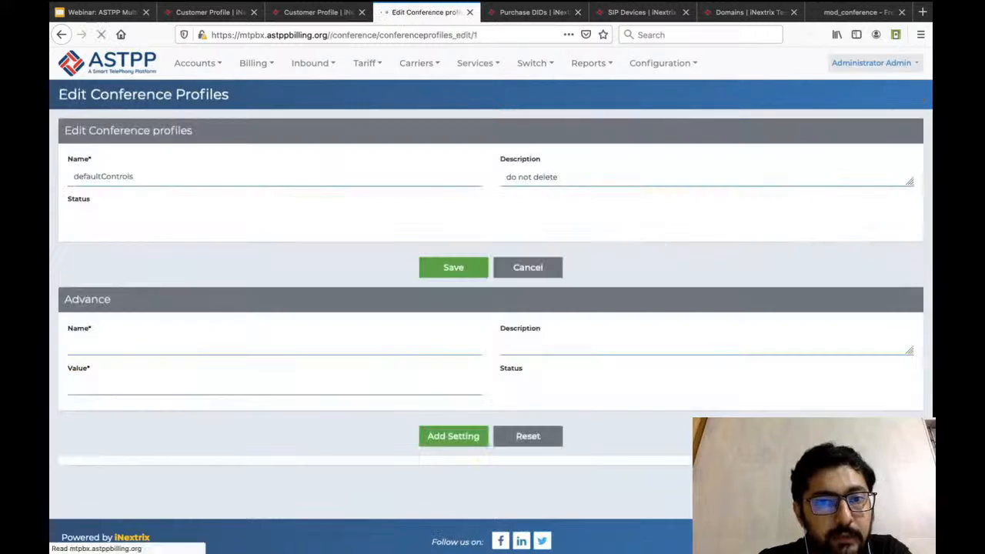
{"action": "triple_click", "coordinate": [529, 177]}
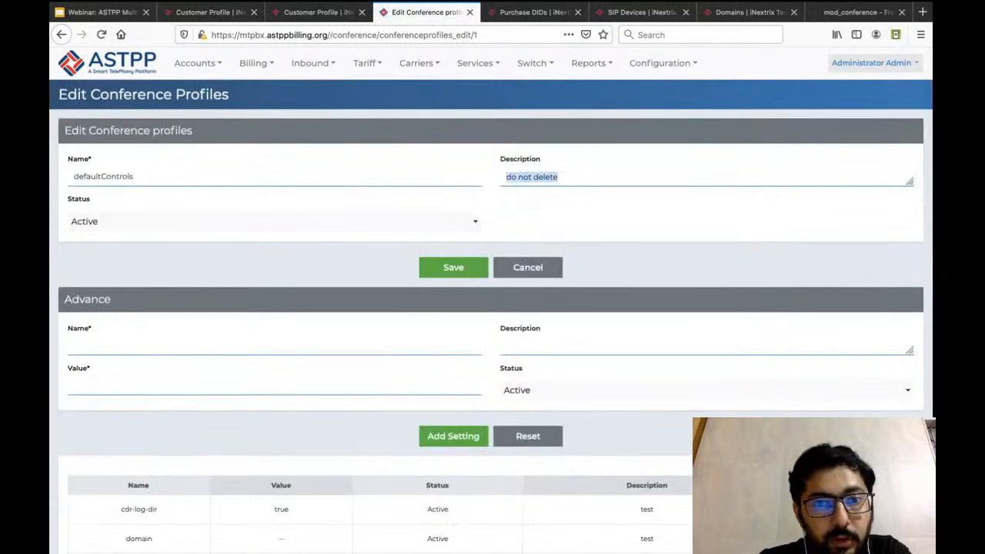
{"action": "left_click", "coordinate": [557, 177]}
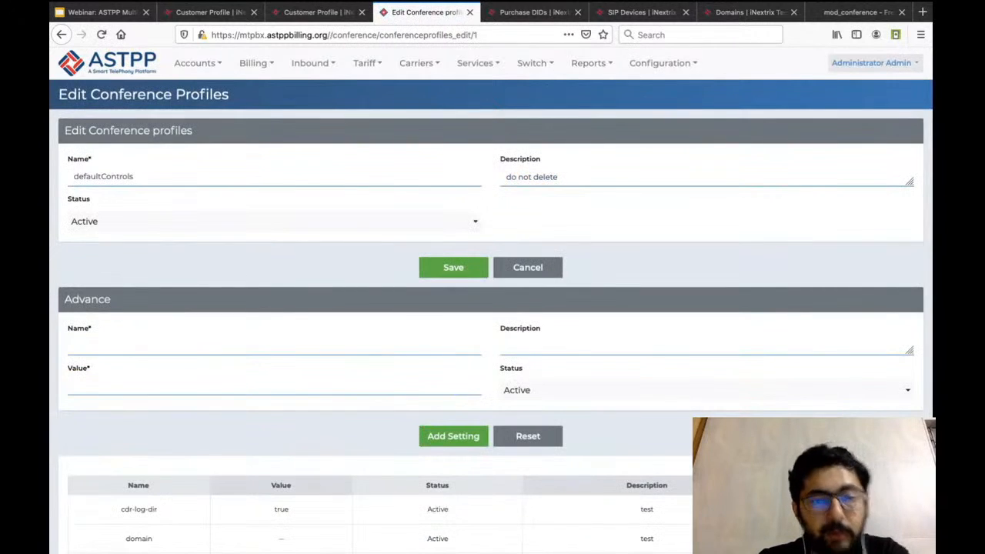
Examine the advanced settings of the defaultControls profile, including its rate, energy level, caller controls and sound files.
{"action": "scroll", "coordinate": [492, 300], "scroll_direction": "down", "scroll_amount": 1}
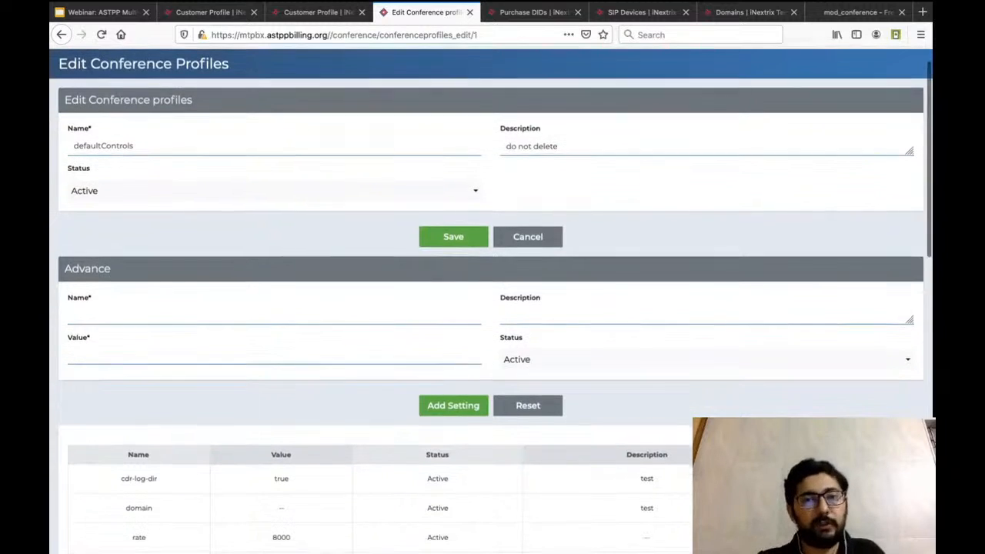
{"action": "scroll", "coordinate": [493, 300], "scroll_direction": "down", "scroll_amount": 2}
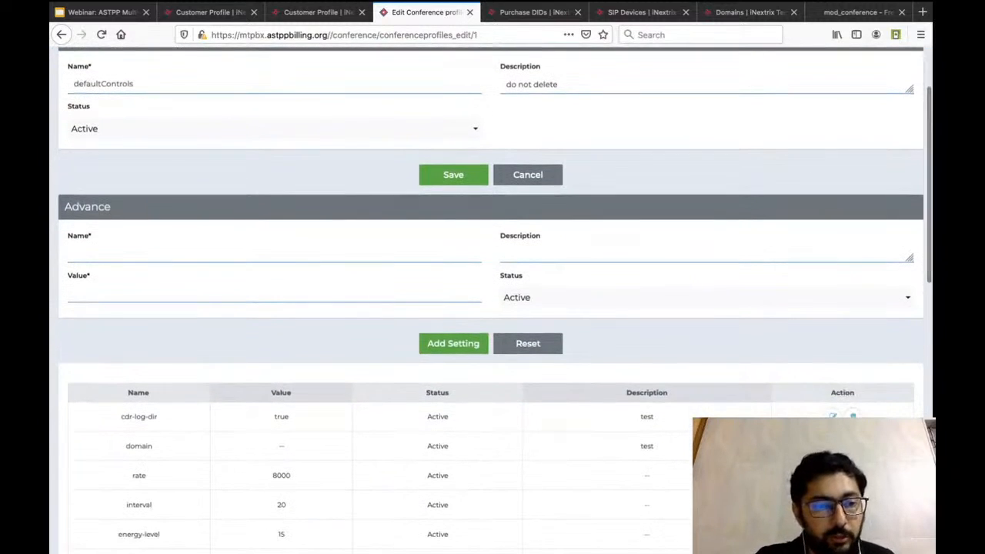
{"action": "scroll", "coordinate": [493, 300], "scroll_direction": "down", "scroll_amount": 1}
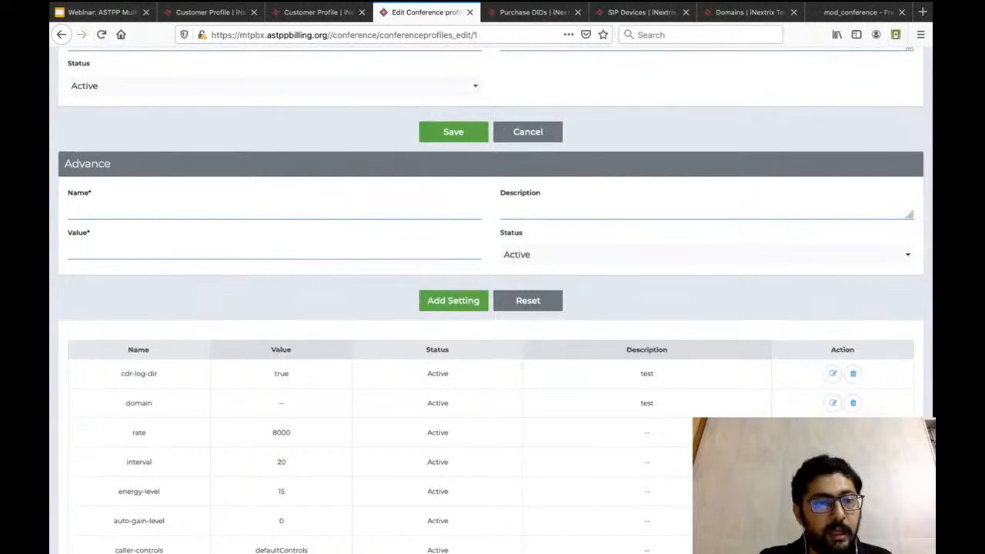
{"action": "scroll", "coordinate": [492, 300], "scroll_direction": "down", "scroll_amount": 1}
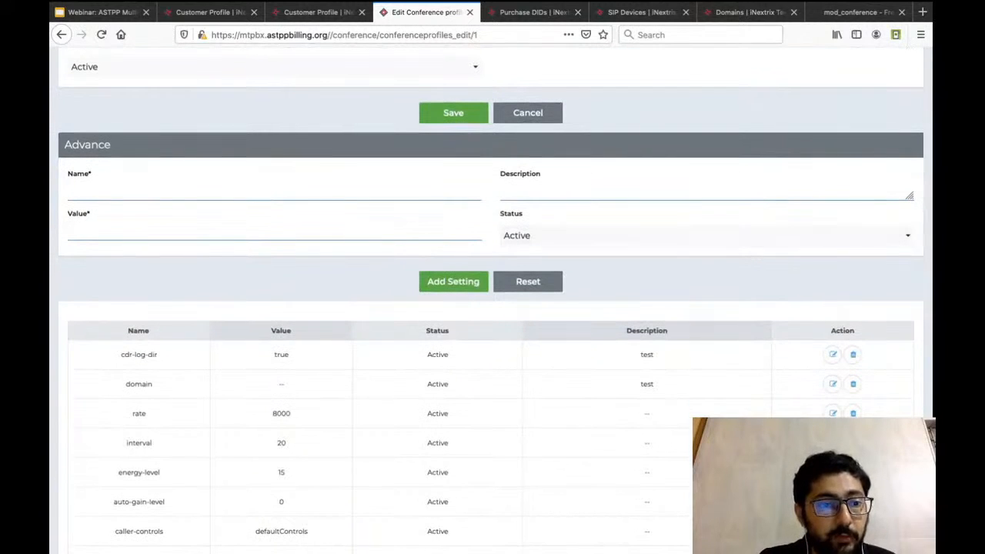
{"action": "scroll", "coordinate": [492, 300], "scroll_direction": "down", "scroll_amount": 1}
{"action": "scroll", "coordinate": [493, 300], "scroll_direction": "down", "scroll_amount": 3}
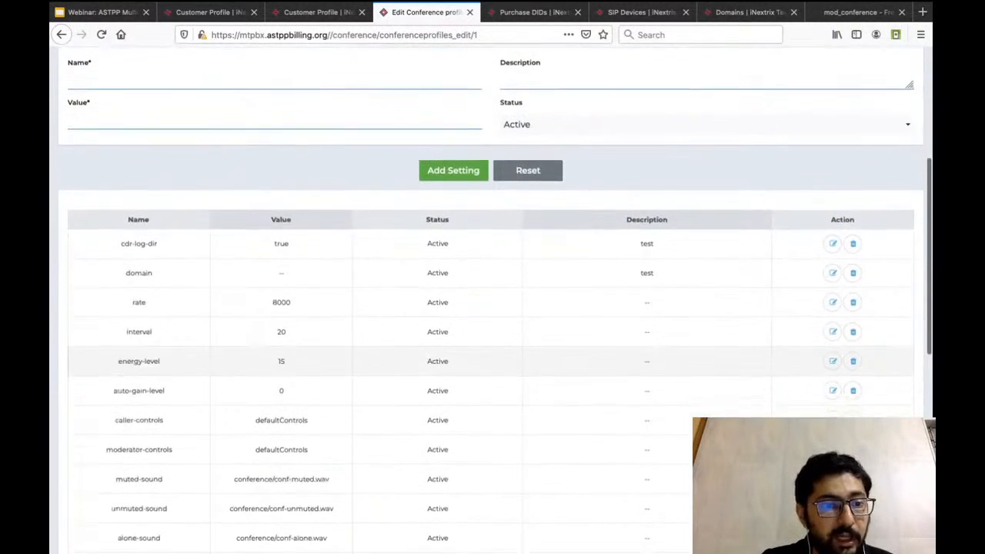
{"action": "scroll", "coordinate": [493, 300], "scroll_direction": "down", "scroll_amount": 2}
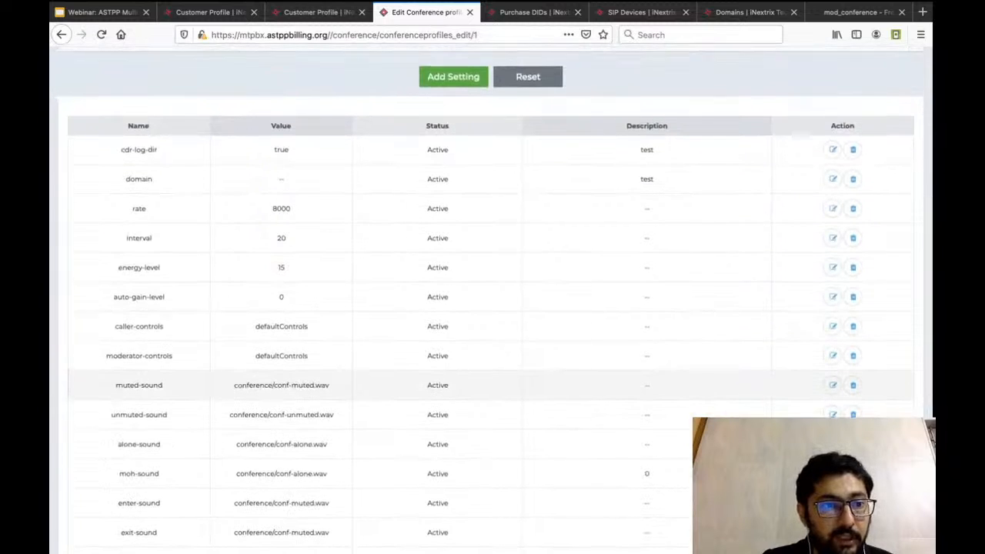
{"action": "scroll", "coordinate": [493, 300], "scroll_direction": "up", "scroll_amount": 4}
{"action": "scroll", "coordinate": [493, 300], "scroll_direction": "up", "scroll_amount": 1}
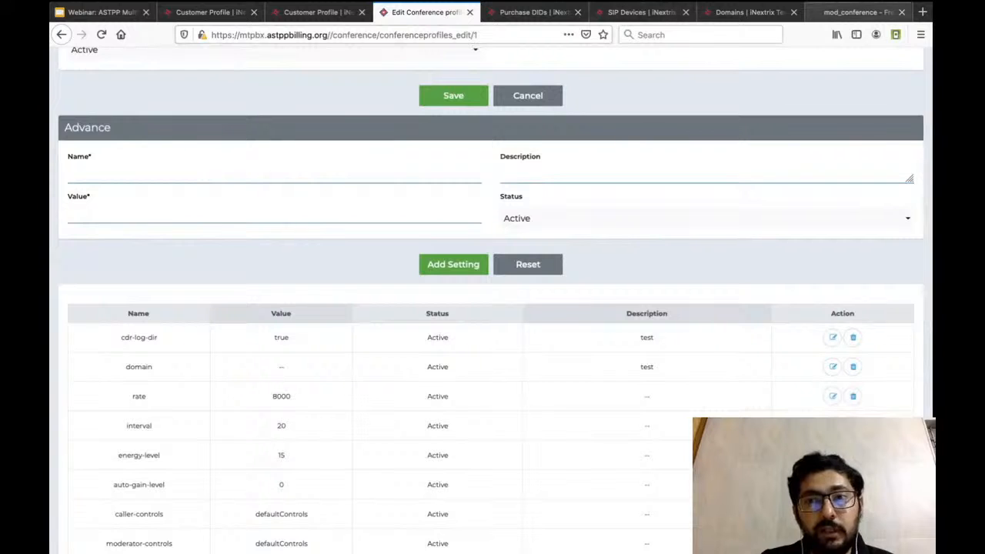
Switch to the FreeSWITCH mod_conference documentation and find the Conference Profile Parameters table.
{"action": "left_click", "coordinate": [854, 11]}
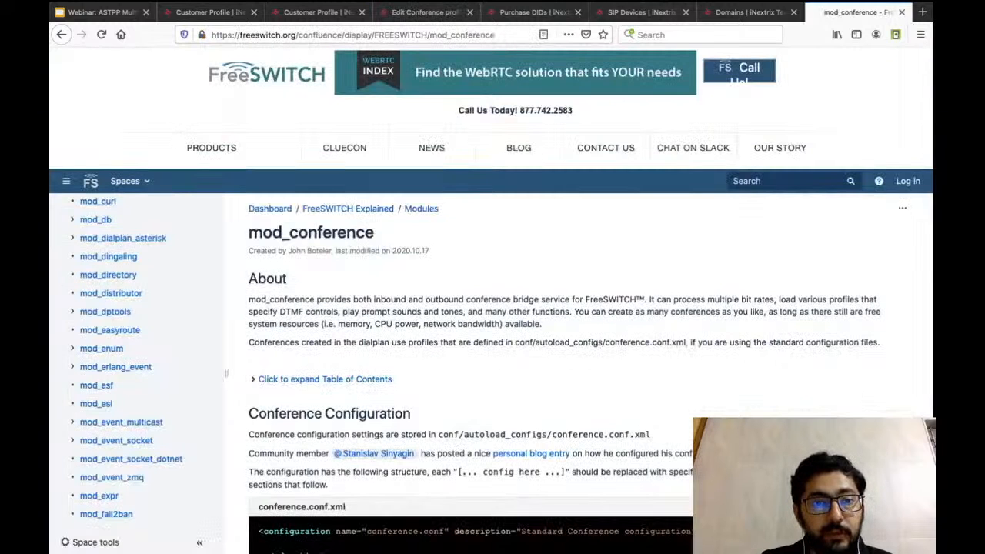
{"action": "scroll", "coordinate": [493, 308], "scroll_direction": "down", "scroll_amount": 15}
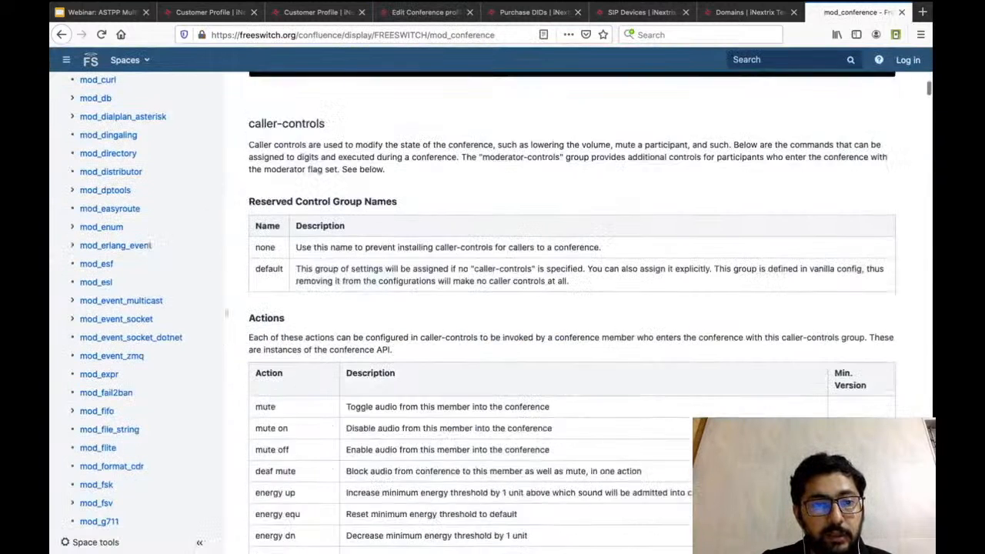
{"action": "scroll", "coordinate": [493, 308], "scroll_direction": "down", "scroll_amount": 15}
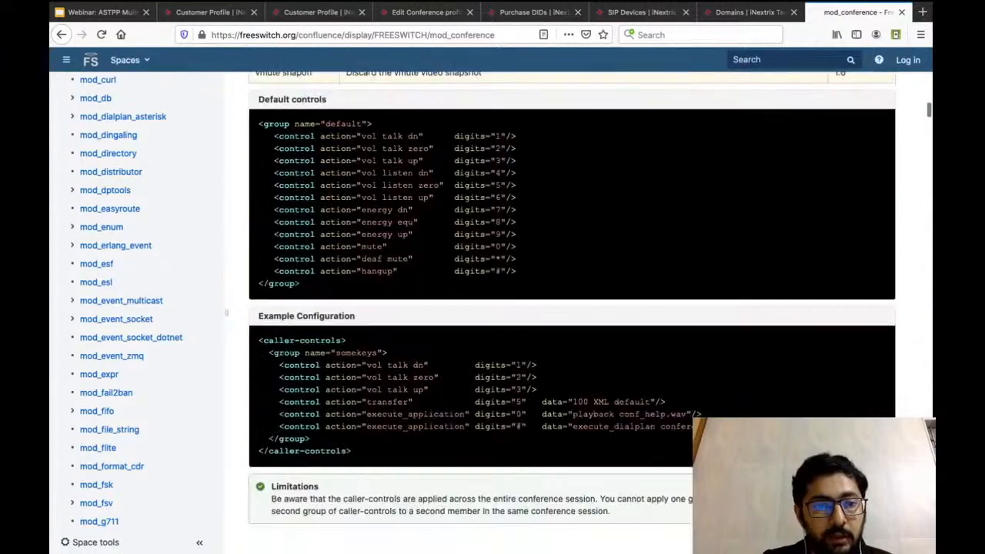
{"action": "scroll", "coordinate": [572, 312], "scroll_direction": "down", "scroll_amount": 15}
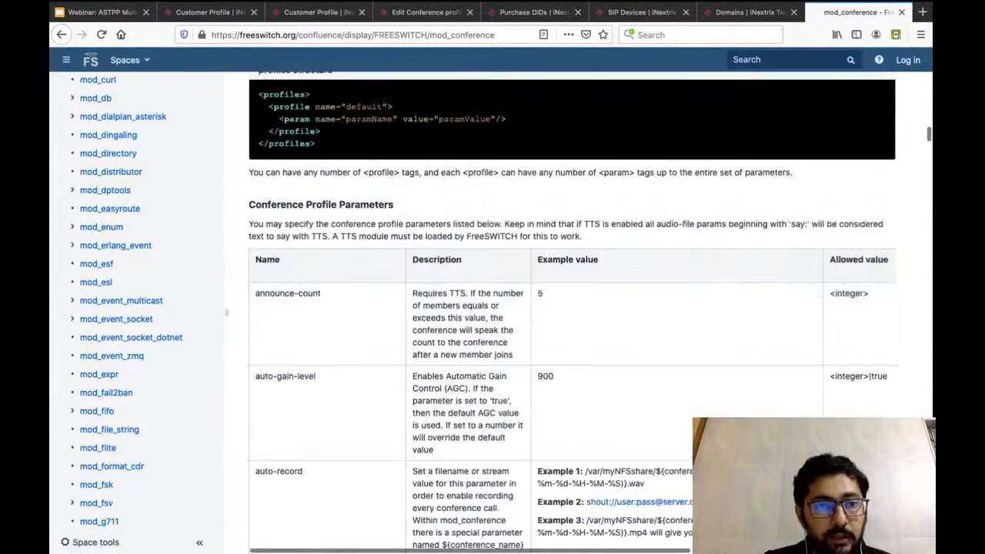
{"action": "scroll", "coordinate": [572, 312], "scroll_direction": "up", "scroll_amount": 2}
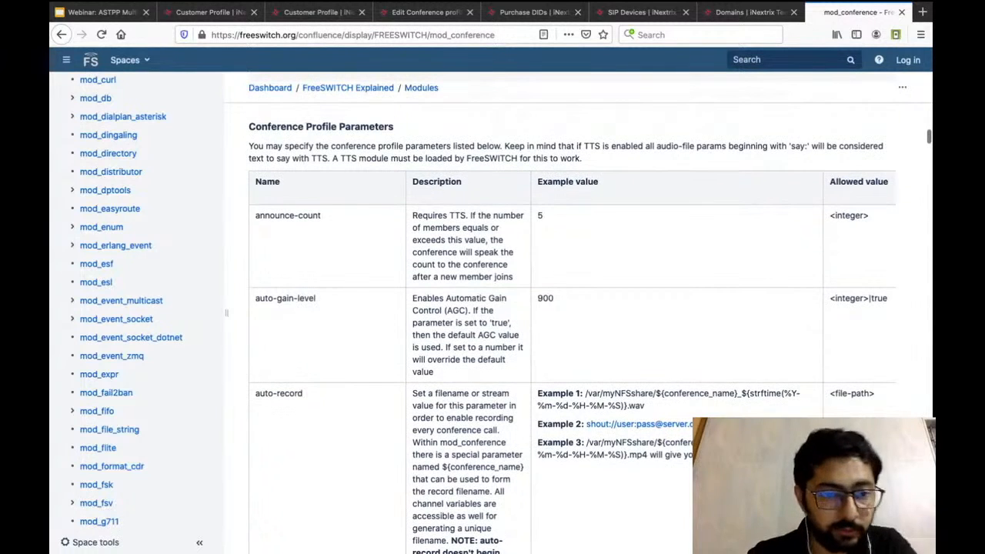
Read the descriptions and example values of the conference profile parameters, from announce-count and auto-gain-level through to comfort-noise.
{"action": "left_click_drag", "start_coordinate": [255, 215], "coordinate": [321, 216]}
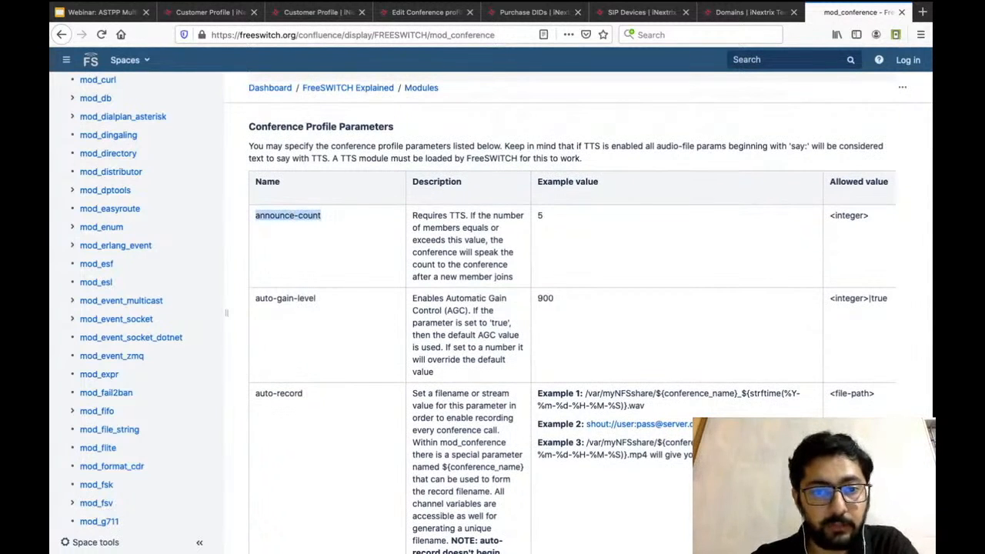
{"action": "triple_click", "coordinate": [465, 253]}
{"action": "scroll", "coordinate": [579, 314], "scroll_direction": "down", "scroll_amount": 1}
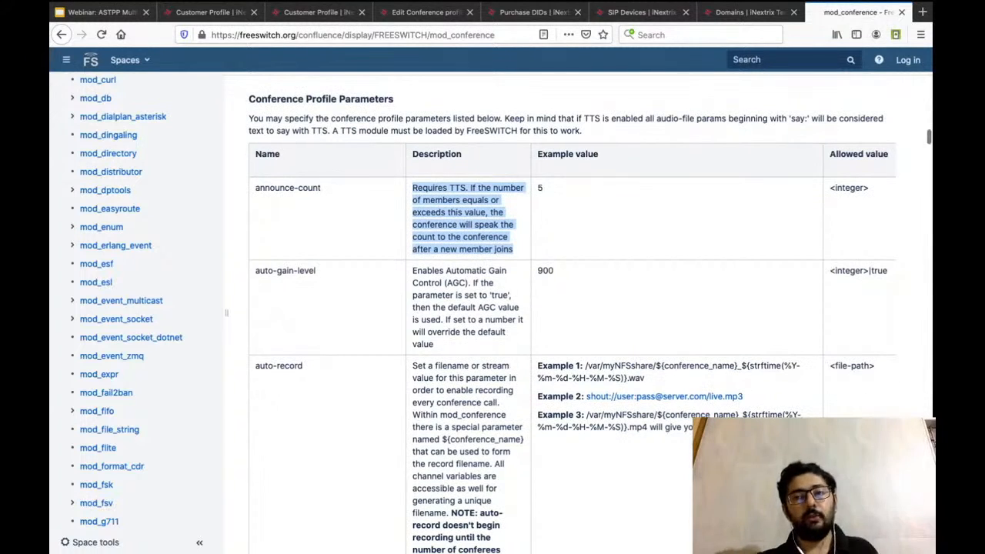
{"action": "left_click", "coordinate": [539, 188]}
{"action": "double_click", "coordinate": [545, 270]}
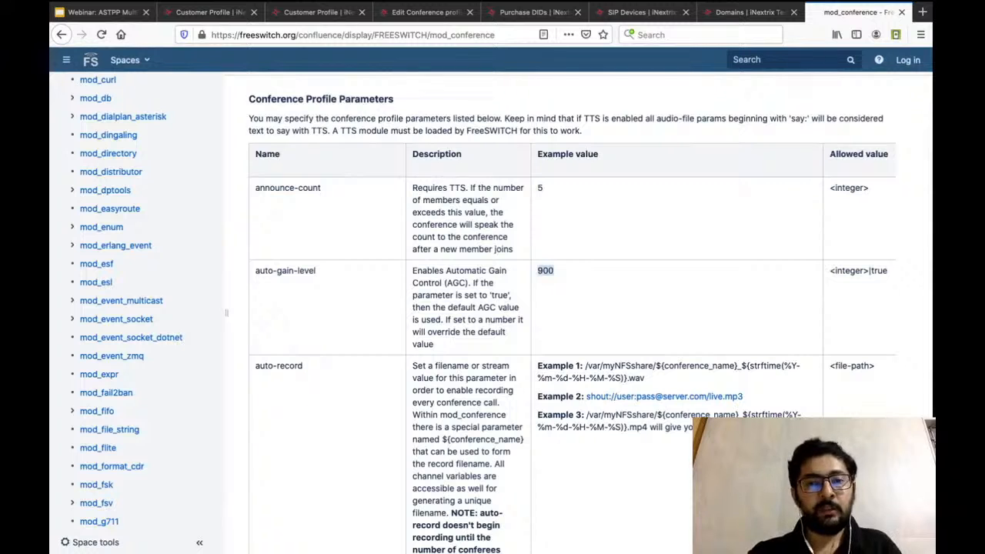
{"action": "scroll", "coordinate": [572, 314], "scroll_direction": "down", "scroll_amount": 5}
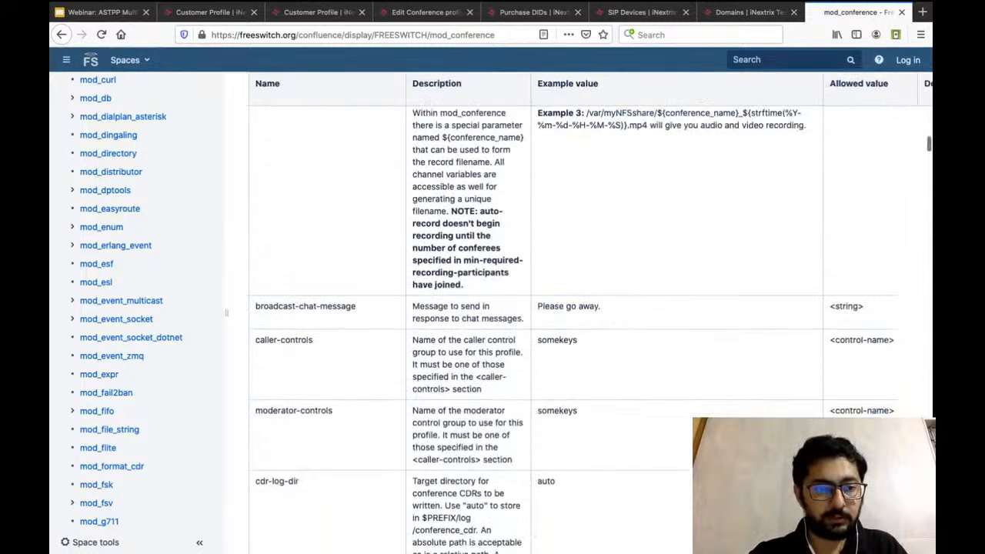
{"action": "scroll", "coordinate": [573, 314], "scroll_direction": "down", "scroll_amount": 4}
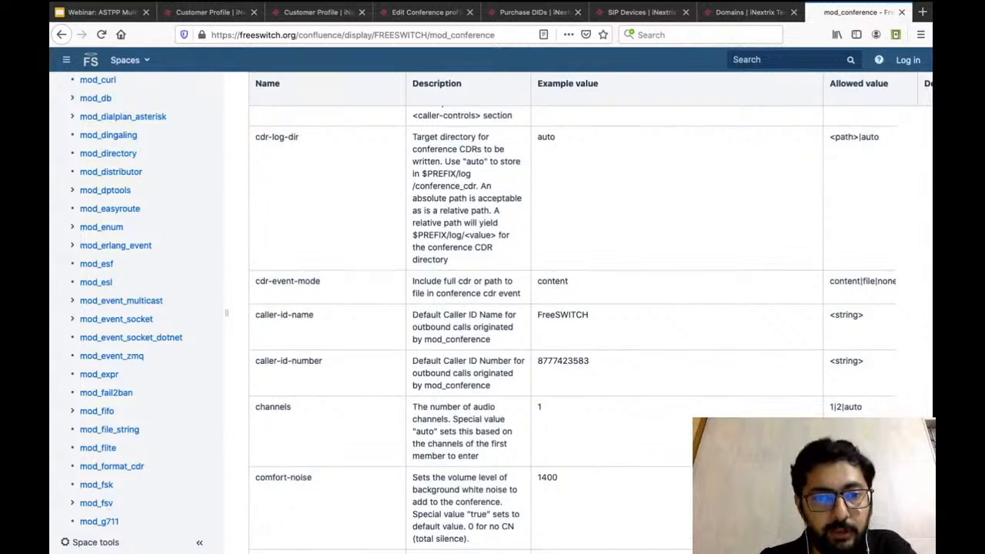
{"action": "scroll", "coordinate": [573, 314], "scroll_direction": "up", "scroll_amount": 3}
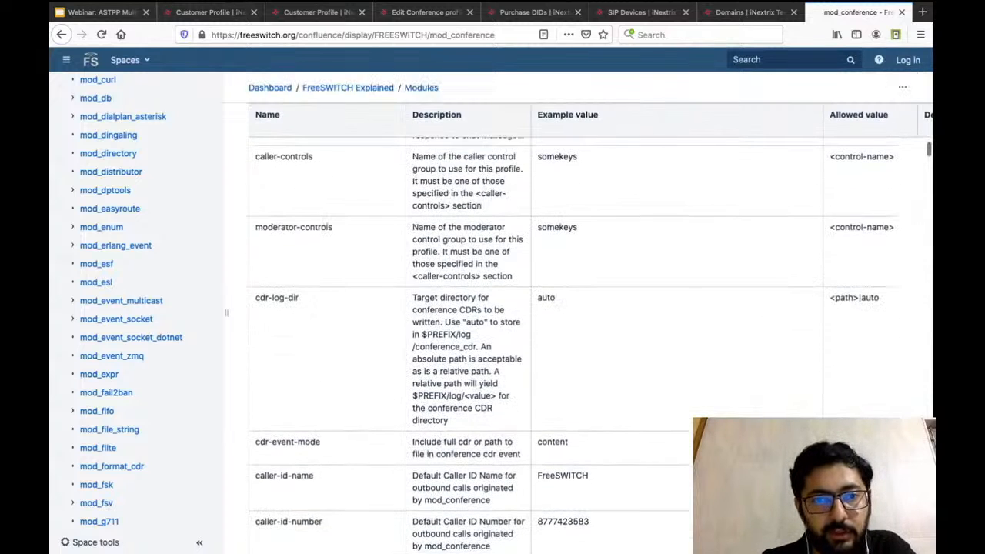
Return to the defaultControls conference profile in ASTPP and review its parameter list, from cdr-log-dir and the sound files to caller-id-number.
{"action": "scroll", "coordinate": [573, 314], "scroll_direction": "up", "scroll_amount": 4}
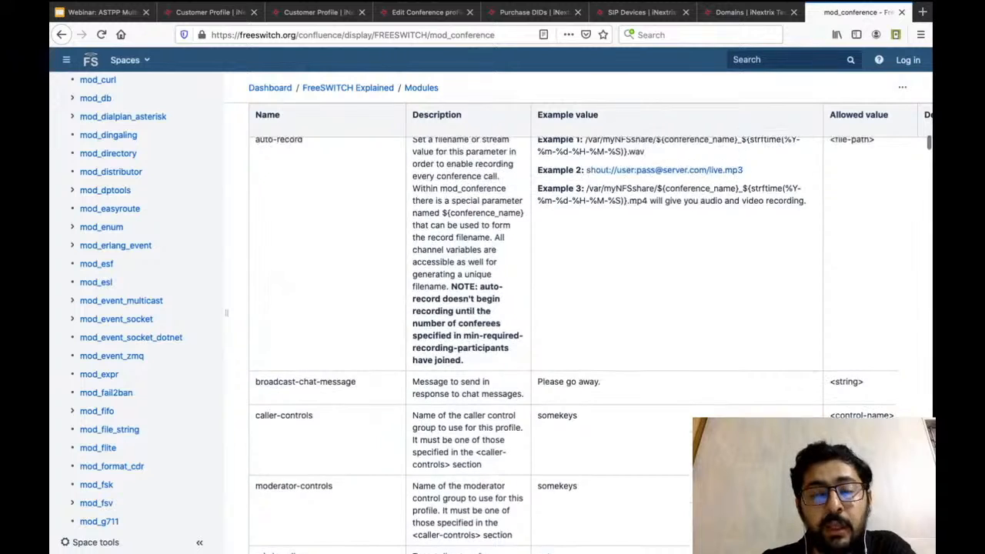
{"action": "scroll", "coordinate": [572, 314], "scroll_direction": "up", "scroll_amount": 1}
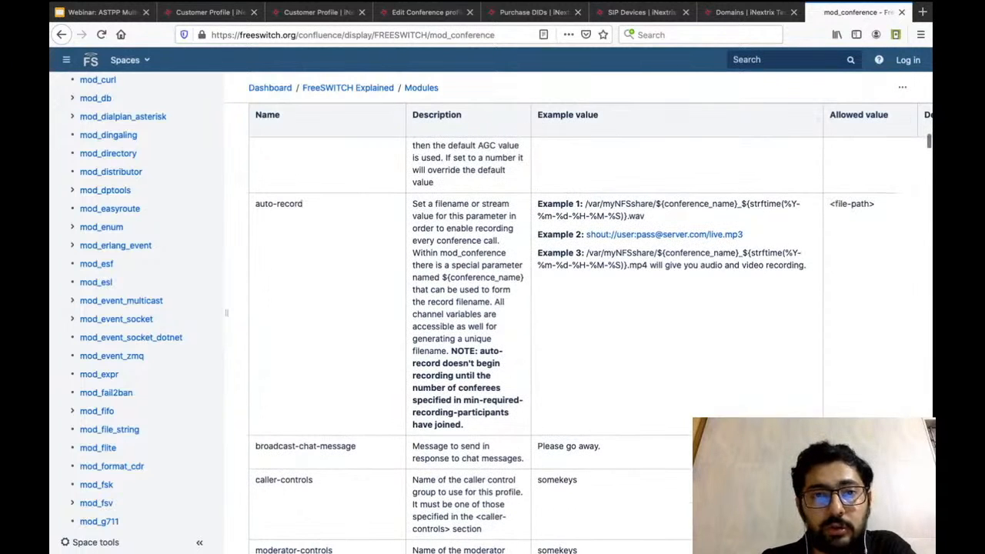
{"action": "left_click", "coordinate": [428, 11]}
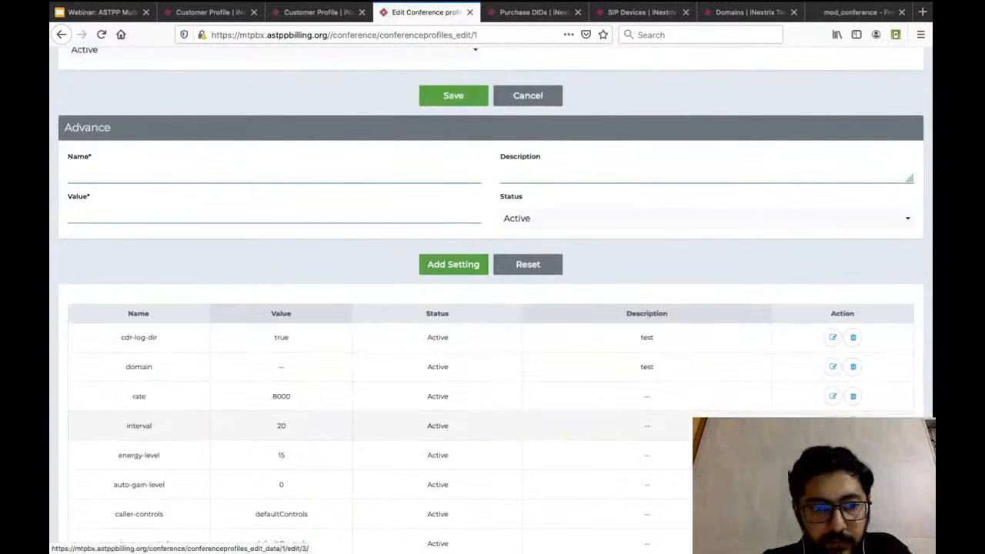
{"action": "scroll", "coordinate": [832, 337], "scroll_direction": "down", "scroll_amount": 1}
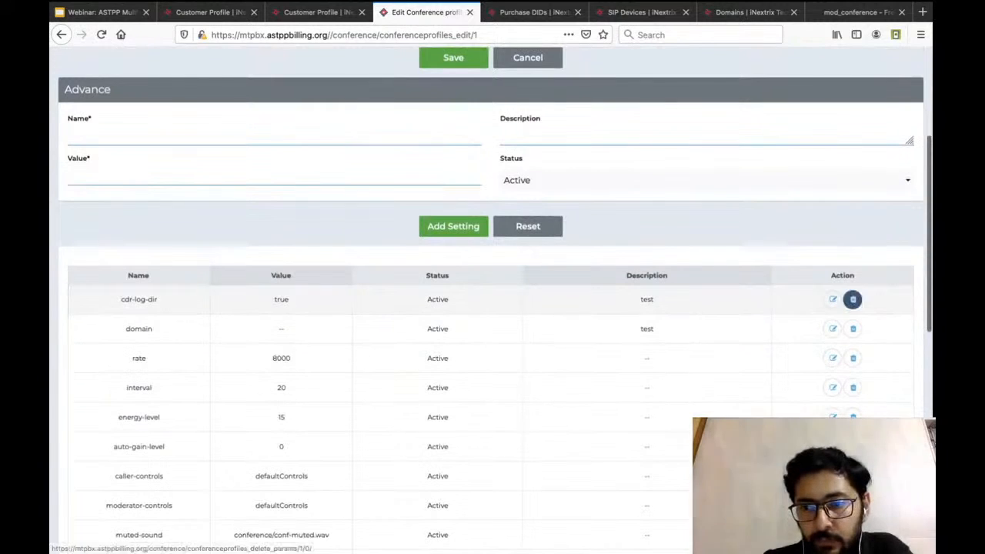
{"action": "scroll", "coordinate": [492, 308], "scroll_direction": "up", "scroll_amount": 3}
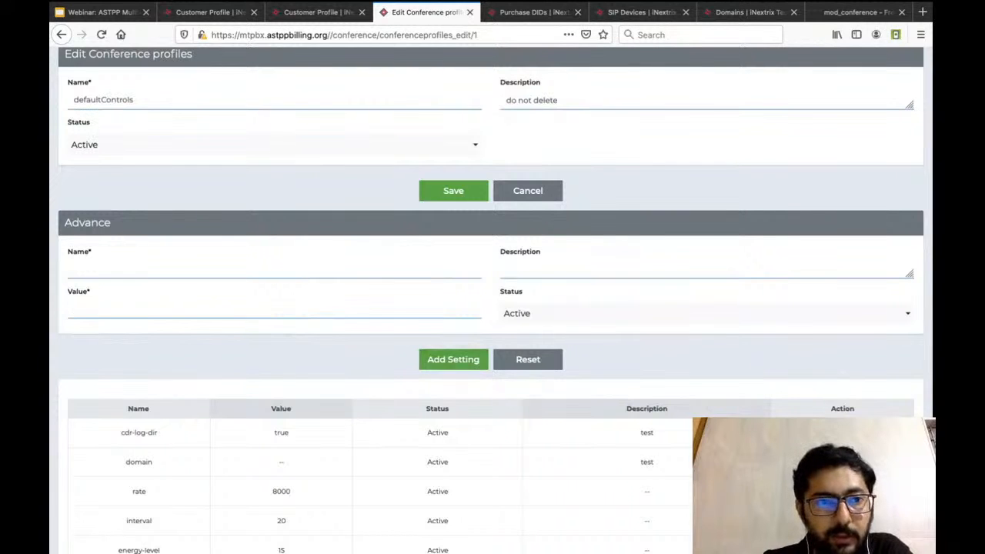
{"action": "scroll", "coordinate": [492, 308], "scroll_direction": "up", "scroll_amount": 2}
{"action": "scroll", "coordinate": [506, 345], "scroll_direction": "down", "scroll_amount": 5}
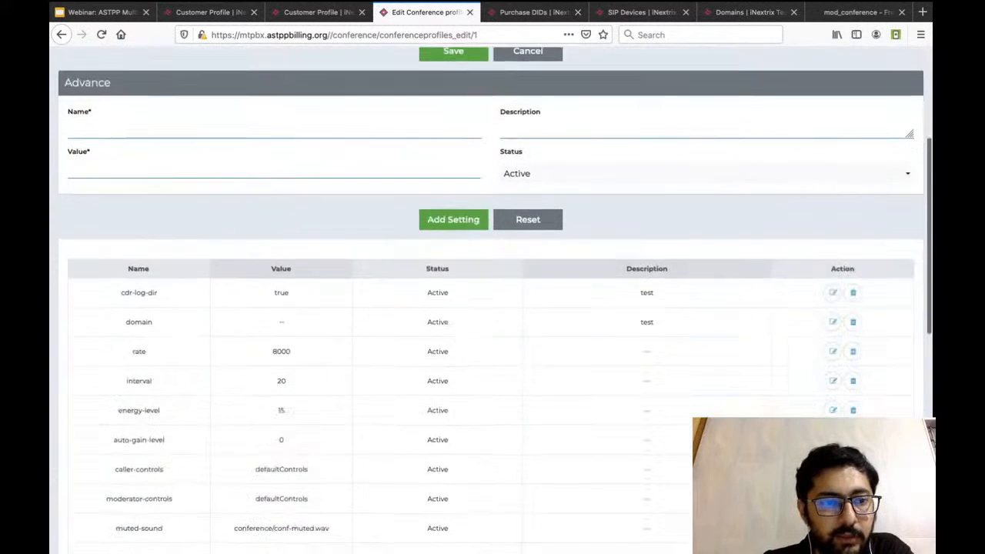
{"action": "scroll", "coordinate": [493, 346], "scroll_direction": "down", "scroll_amount": 4}
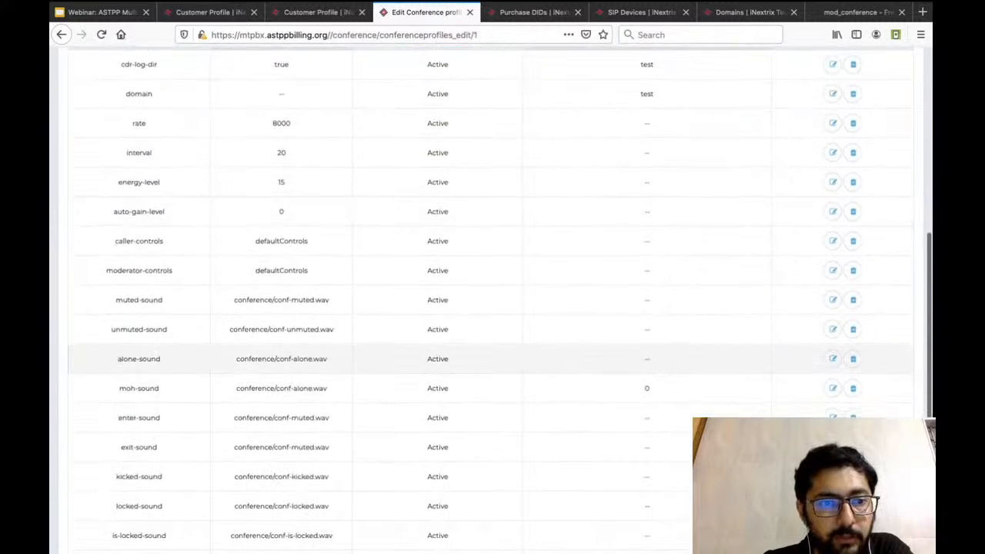
{"action": "scroll", "coordinate": [506, 346], "scroll_direction": "up", "scroll_amount": 8}
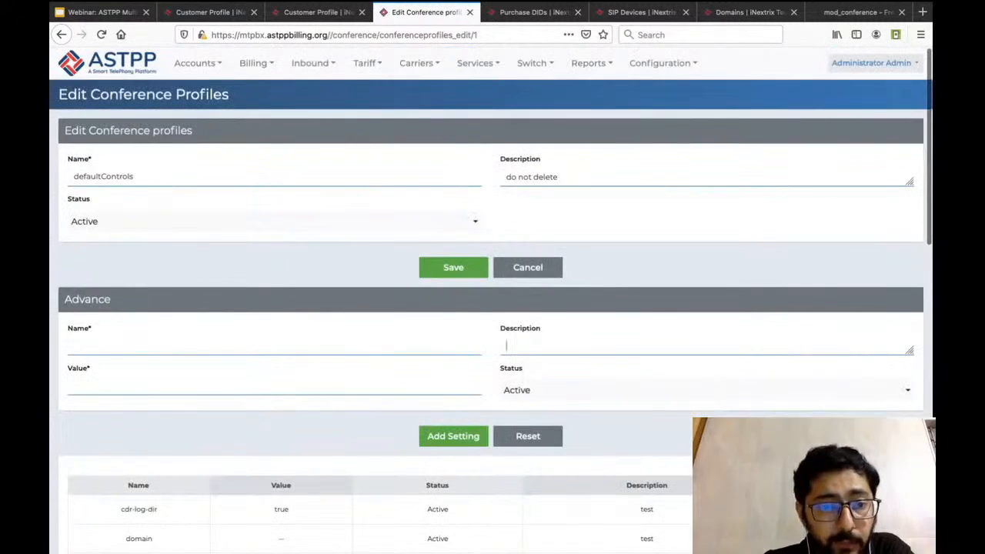
{"action": "scroll", "coordinate": [505, 345], "scroll_direction": "down", "scroll_amount": 8}
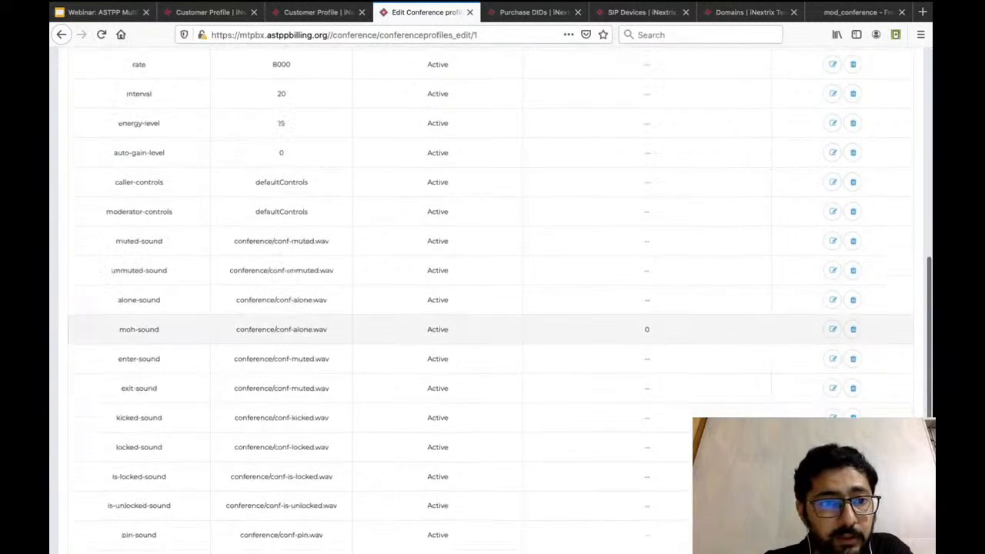
{"action": "scroll", "coordinate": [492, 330], "scroll_direction": "down", "scroll_amount": 2}
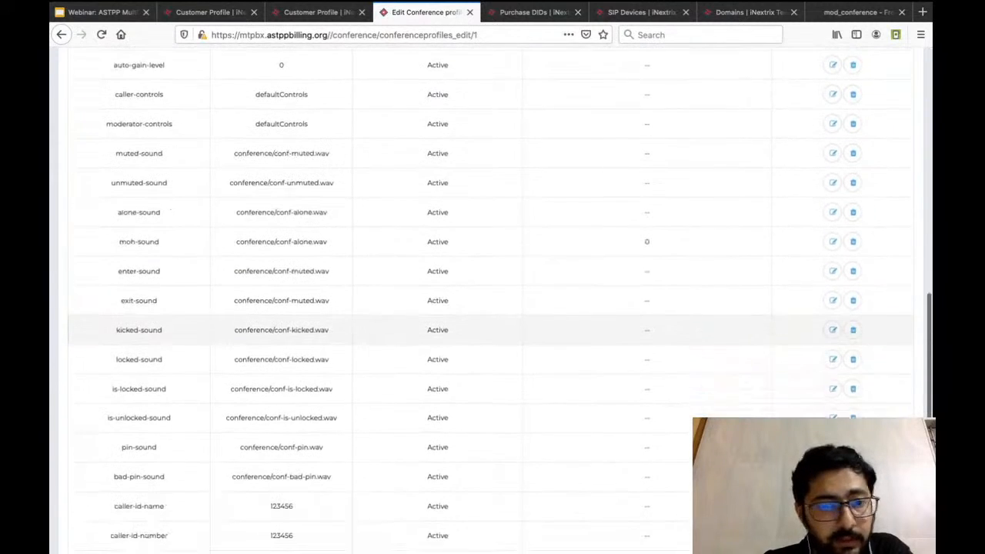
{"action": "scroll", "coordinate": [506, 345], "scroll_direction": "up", "scroll_amount": 9}
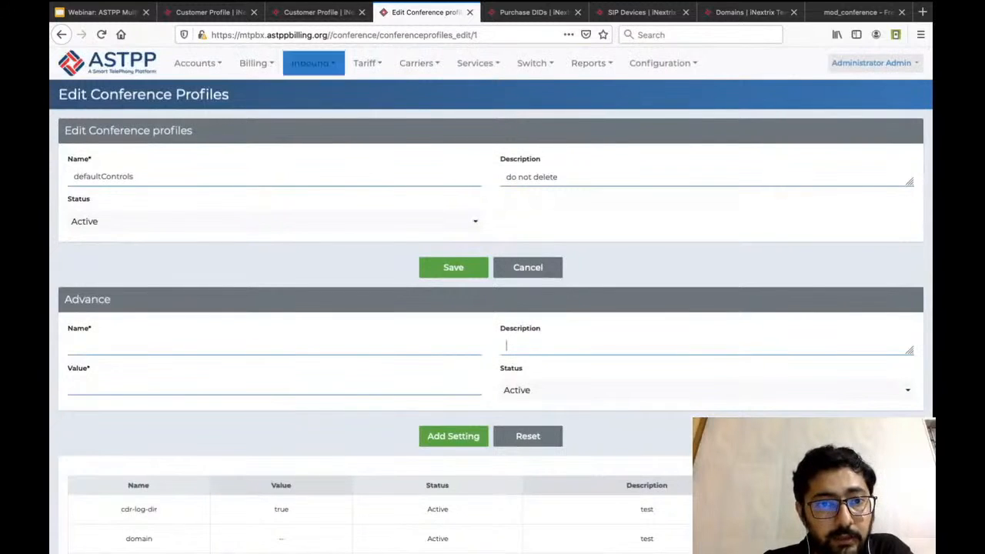
Open the defaultControls entry in the administrator's conference controls and examine its list of digits and assigned actions.
{"action": "mouse_move", "coordinate": [313, 64]}
{"action": "left_click", "coordinate": [335, 186]}
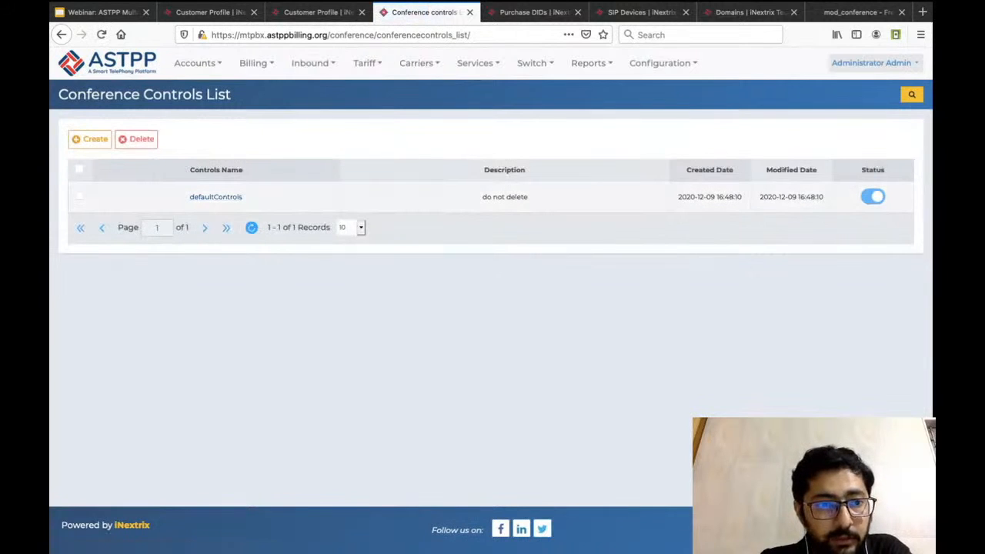
{"action": "left_click", "coordinate": [215, 197]}
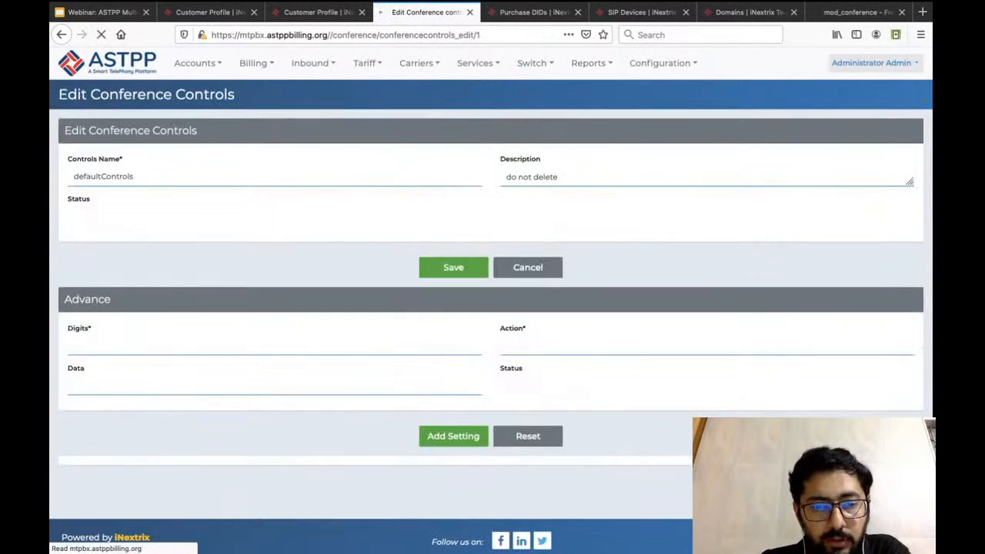
{"action": "scroll", "coordinate": [493, 308], "scroll_direction": "down", "scroll_amount": 3}
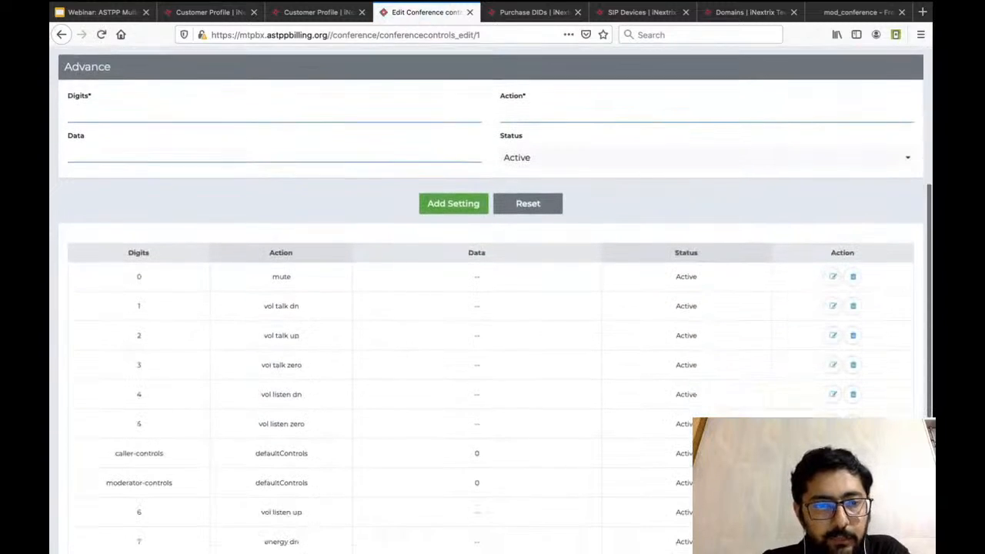
{"action": "scroll", "coordinate": [492, 362], "scroll_direction": "down", "scroll_amount": 1}
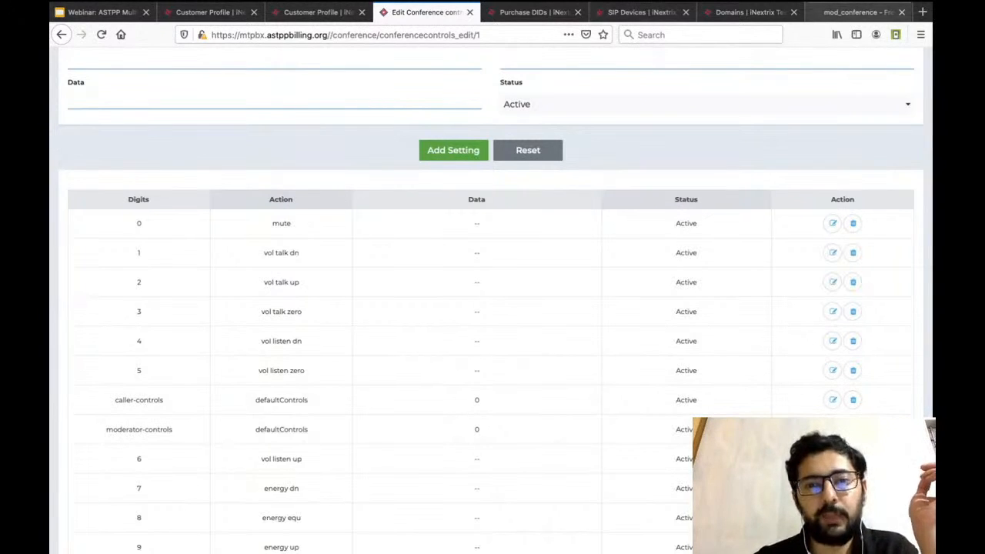
Switch to the FreeSWITCH mod_conference documentation and find the mute action in the caller-controls Actions table.
{"action": "left_click", "coordinate": [855, 12]}
{"action": "scroll", "coordinate": [573, 323], "scroll_direction": "up", "scroll_amount": 15}
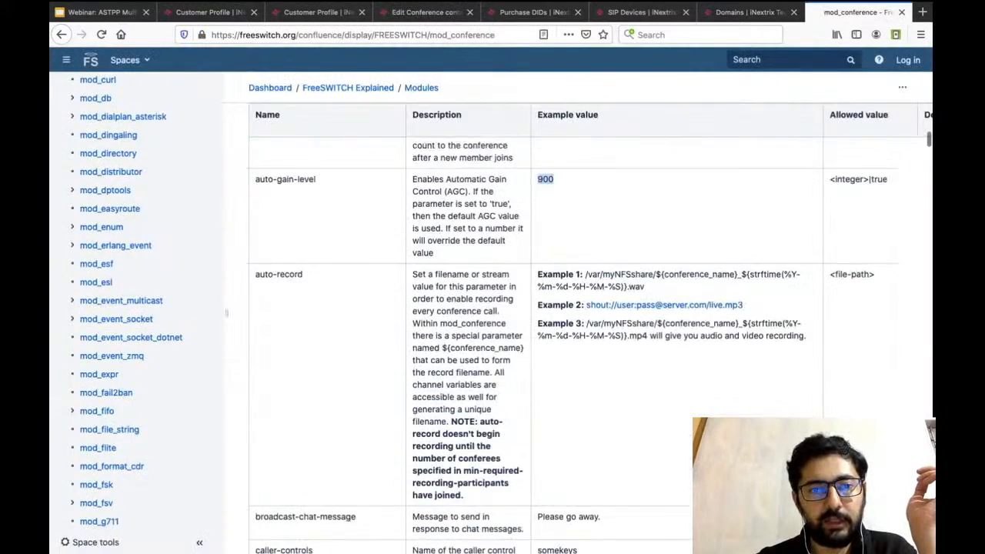
{"action": "scroll", "coordinate": [572, 323], "scroll_direction": "up", "scroll_amount": 12}
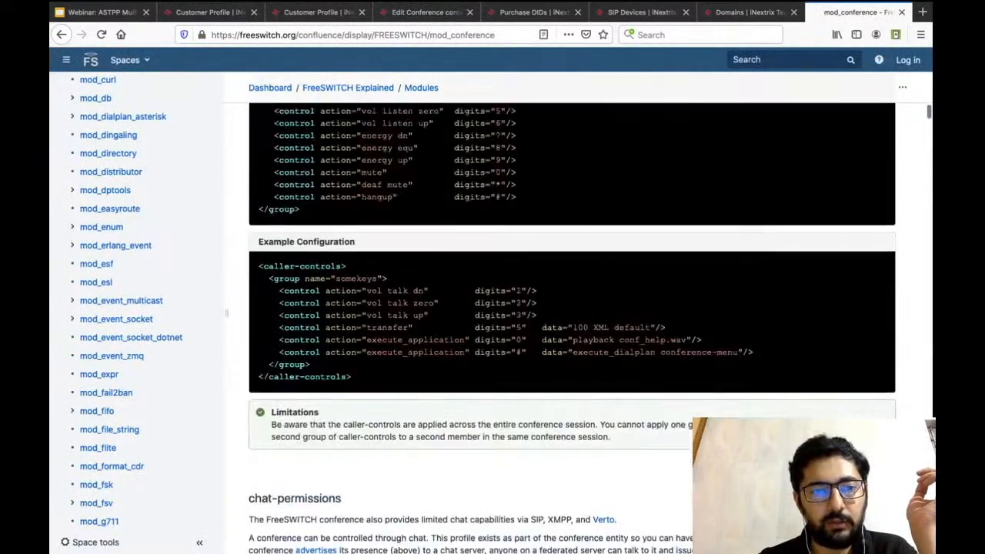
{"action": "scroll", "coordinate": [573, 323], "scroll_direction": "up", "scroll_amount": 5}
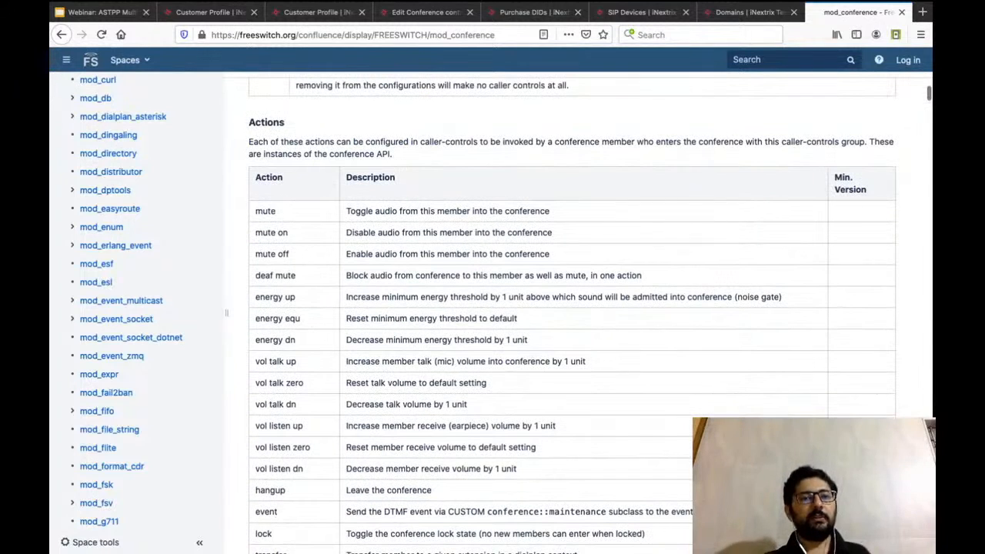
{"action": "double_click", "coordinate": [266, 211]}
{"action": "left_click", "coordinate": [266, 211]}
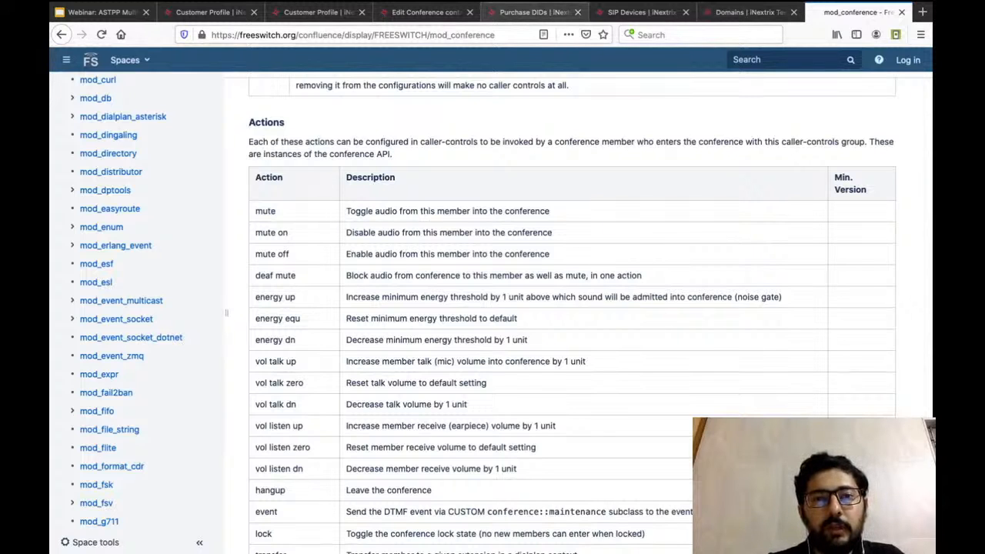
Return to the defaultControls conference controls in ASTPP and review the digit-to-action mappings and the fields for adding a setting.
{"action": "left_click", "coordinate": [423, 12]}
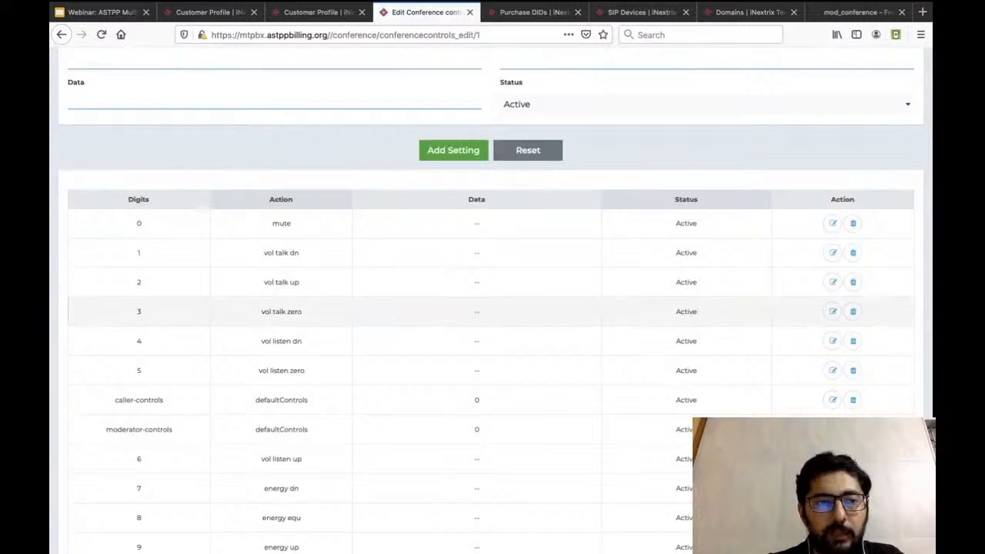
{"action": "scroll", "coordinate": [477, 252], "scroll_direction": "down", "scroll_amount": 1}
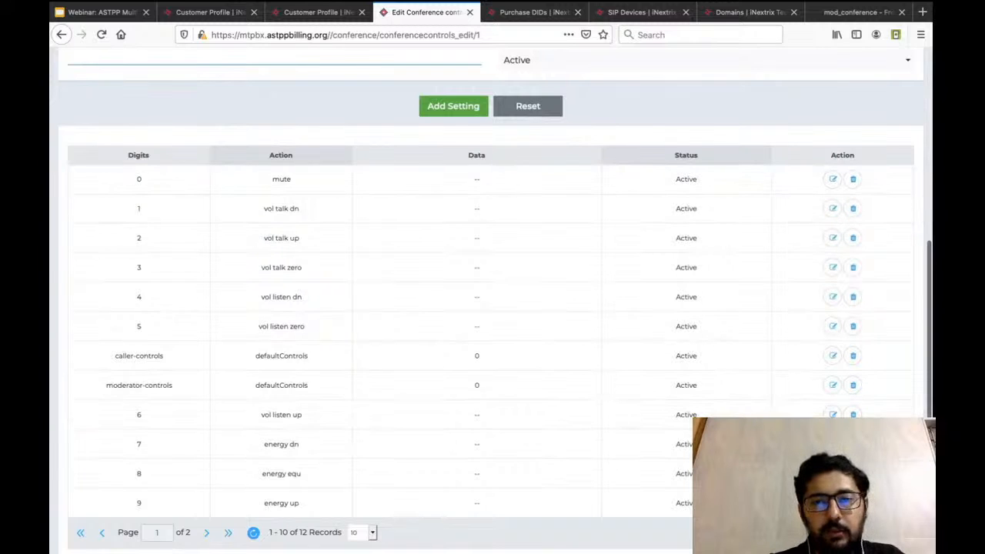
{"action": "scroll", "coordinate": [496, 305], "scroll_direction": "up", "scroll_amount": 2}
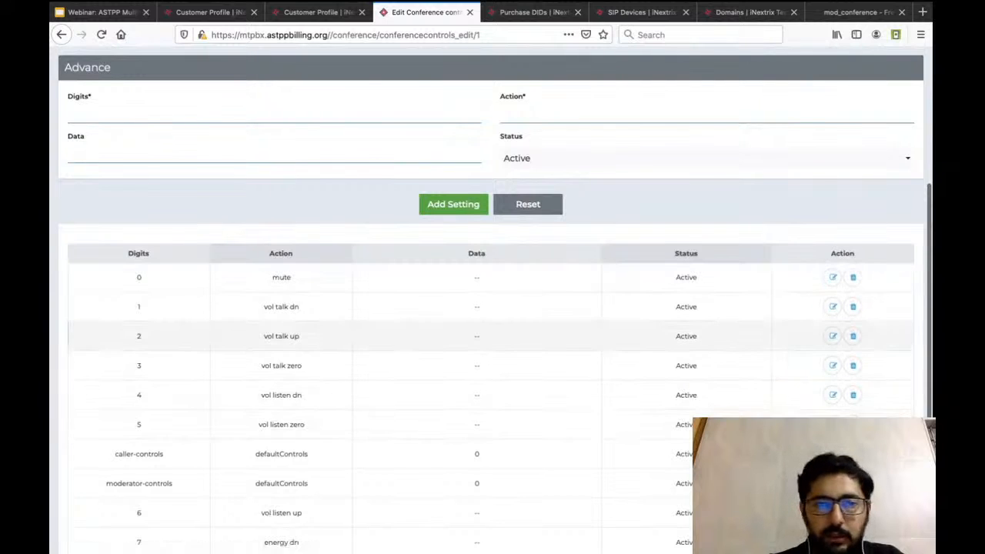
{"action": "scroll", "coordinate": [478, 423], "scroll_direction": "up", "scroll_amount": 1}
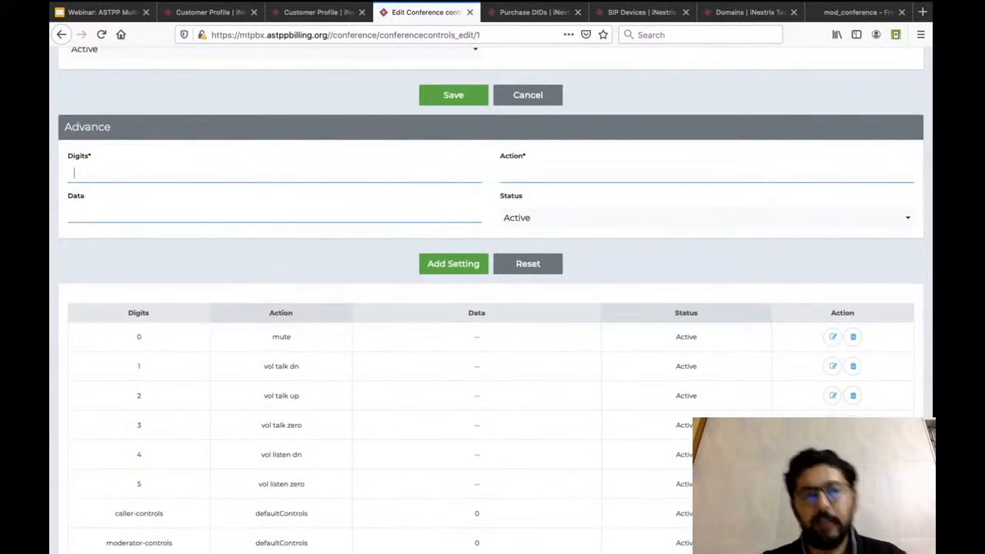
{"action": "left_click", "coordinate": [74, 213]}
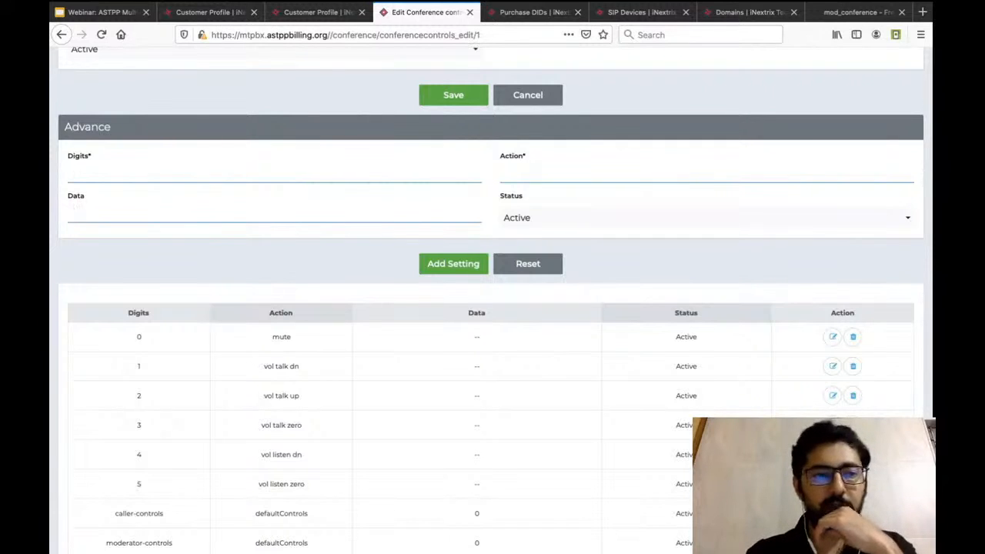
{"action": "scroll", "coordinate": [493, 308], "scroll_direction": "up", "scroll_amount": 1}
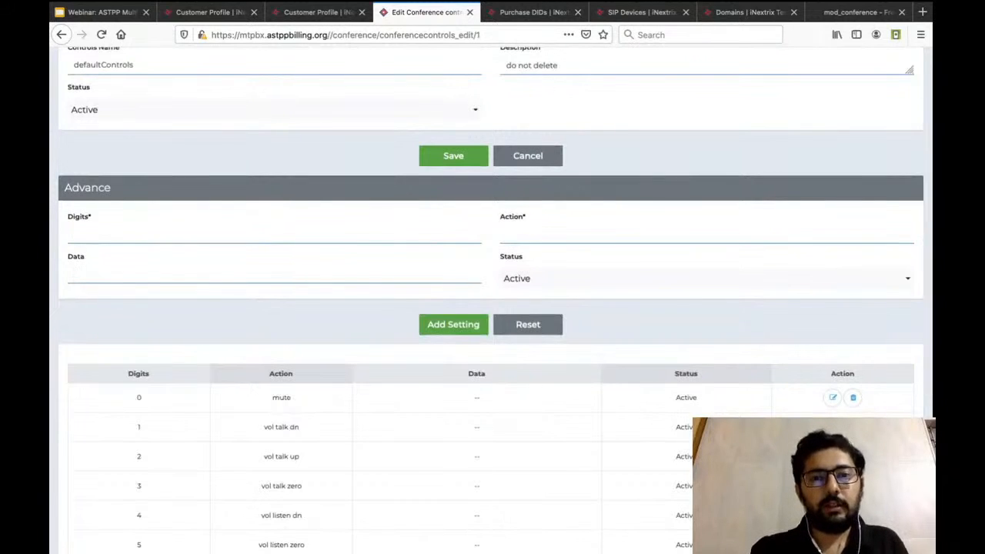
{"action": "scroll", "coordinate": [492, 308], "scroll_direction": "up", "scroll_amount": 2}
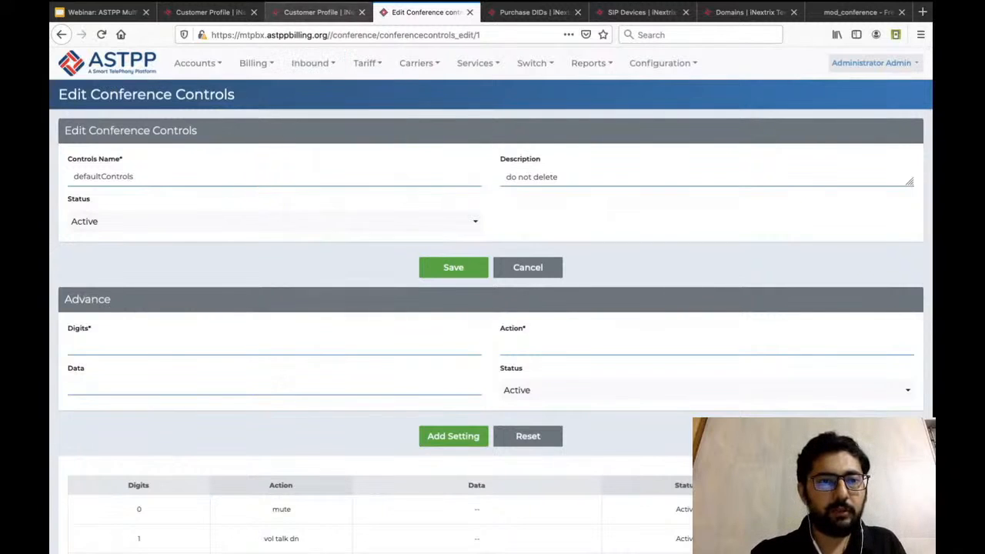
Open the administrator's customer list and log in as the default customer.
{"action": "mouse_move", "coordinate": [198, 63]}
{"action": "mouse_move", "coordinate": [199, 88]}
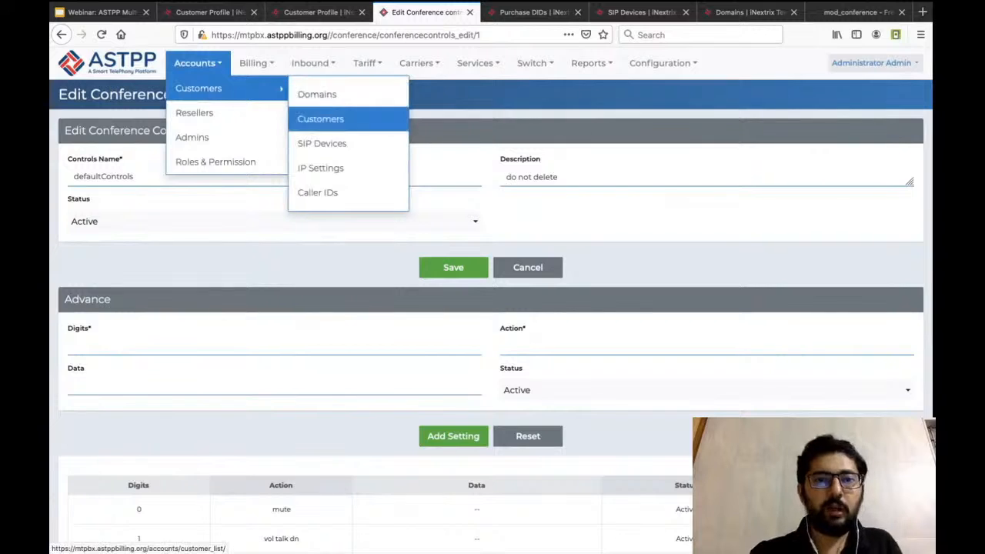
{"action": "left_click", "coordinate": [320, 119]}
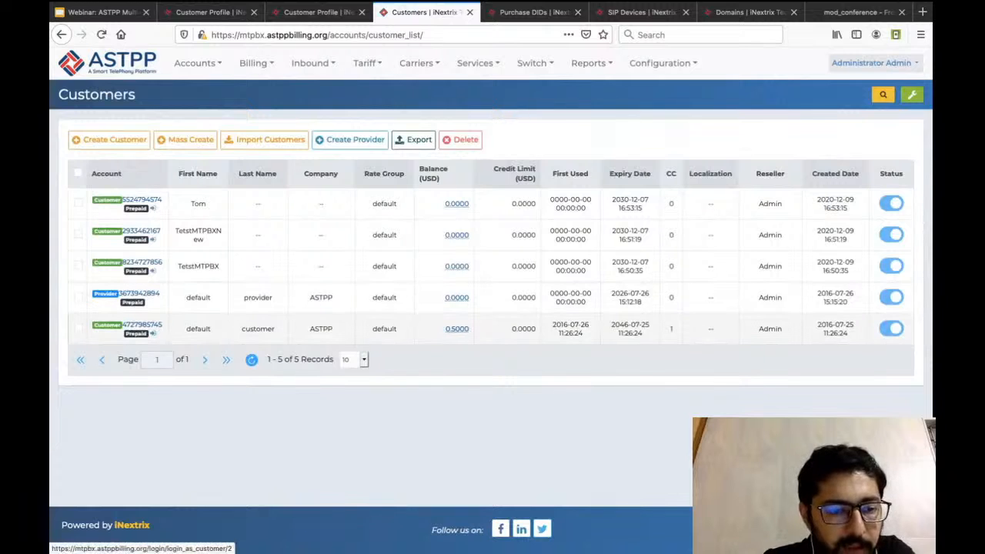
{"action": "left_click", "coordinate": [153, 333]}
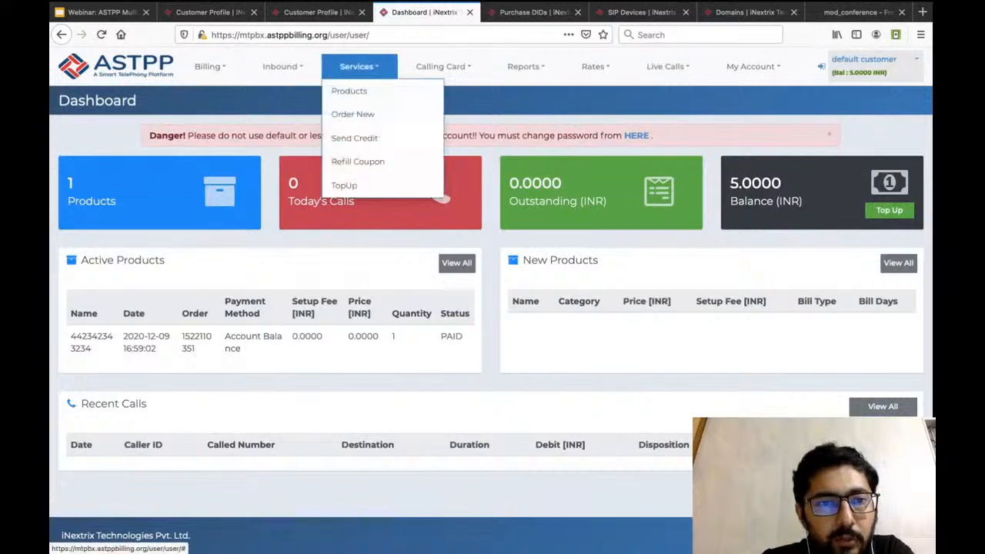
Create a conference named myConference with the defaultControls profile, Active status and a PIN number, leaving the greeting and description unset.
{"action": "mouse_move", "coordinate": [283, 67]}
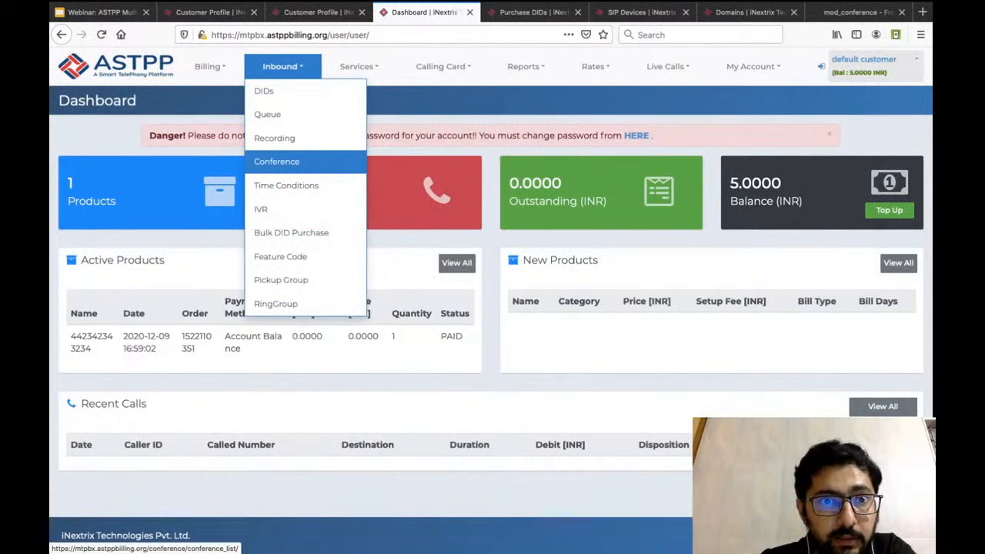
{"action": "left_click", "coordinate": [304, 161]}
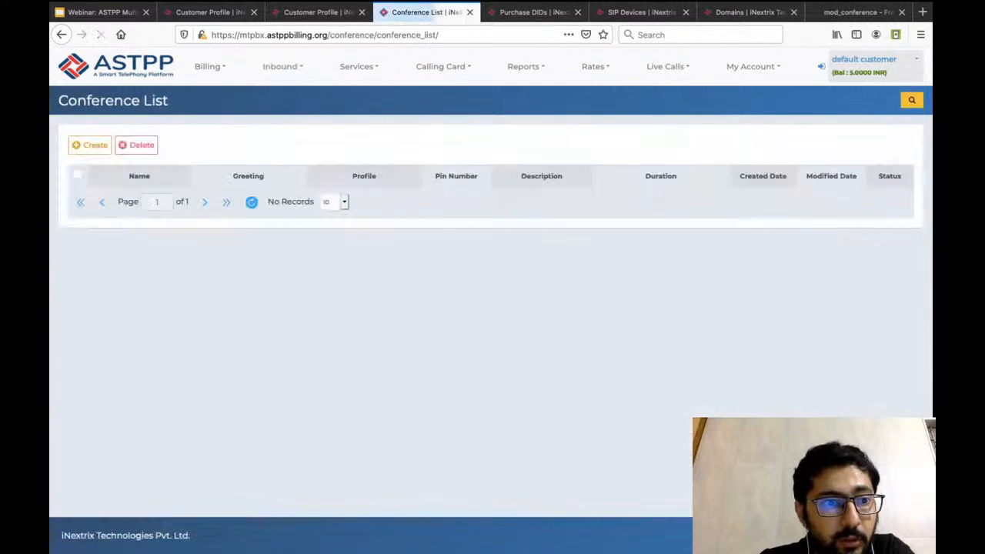
{"action": "left_click", "coordinate": [89, 145]}
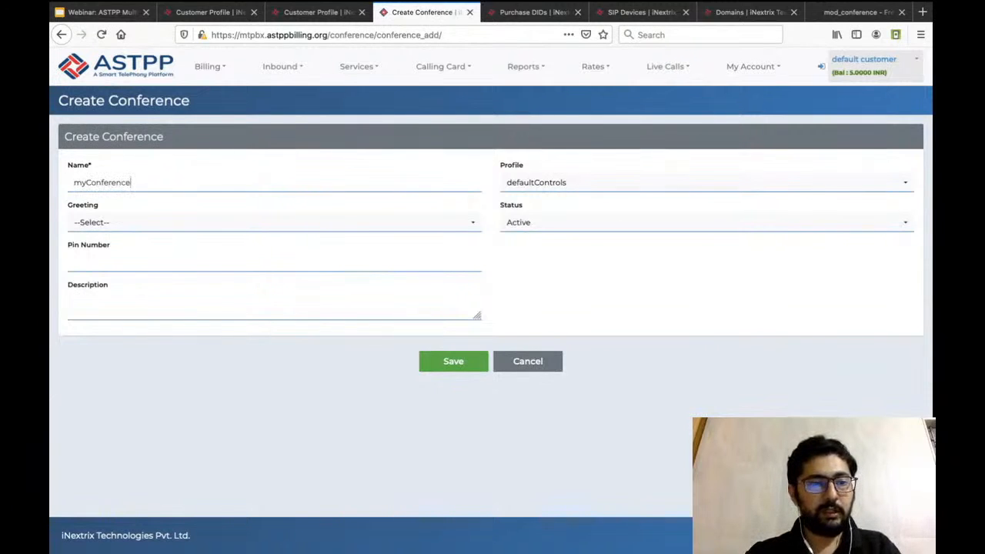
{"action": "left_click", "coordinate": [274, 222]}
{"action": "key", "text": "Escape"}
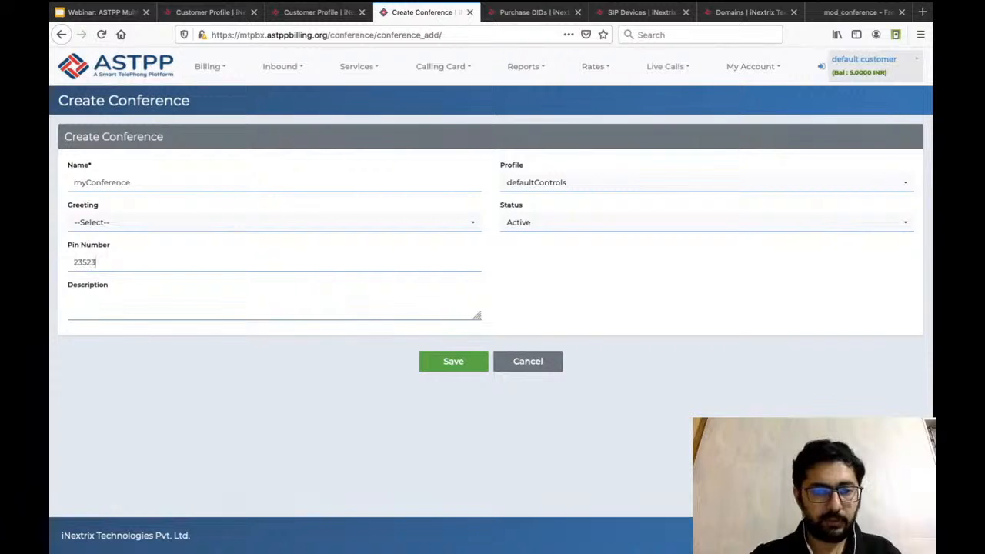
{"action": "left_click", "coordinate": [74, 300]}
{"action": "left_click", "coordinate": [453, 362]}
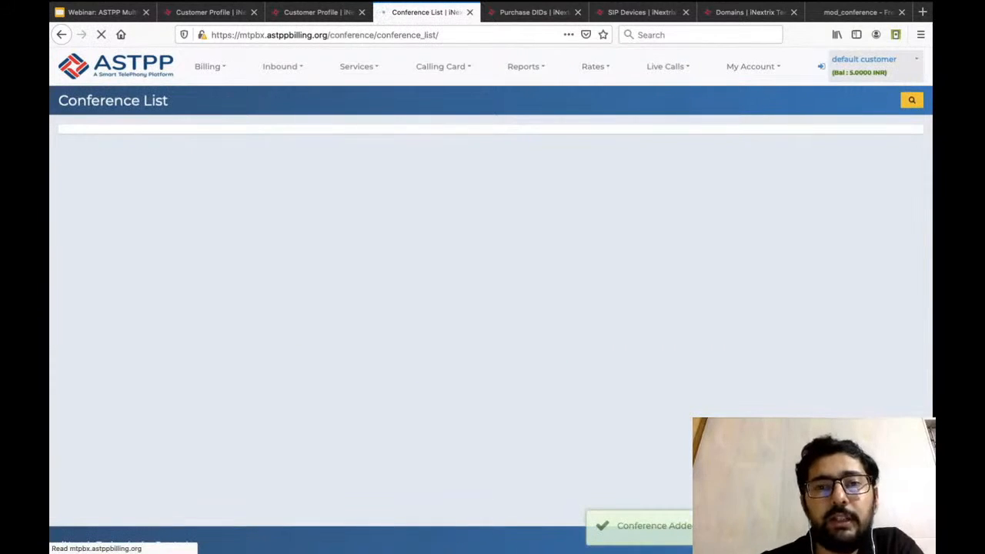
Open the customer's list of purchased DIDs.
{"action": "left_click", "coordinate": [282, 66]}
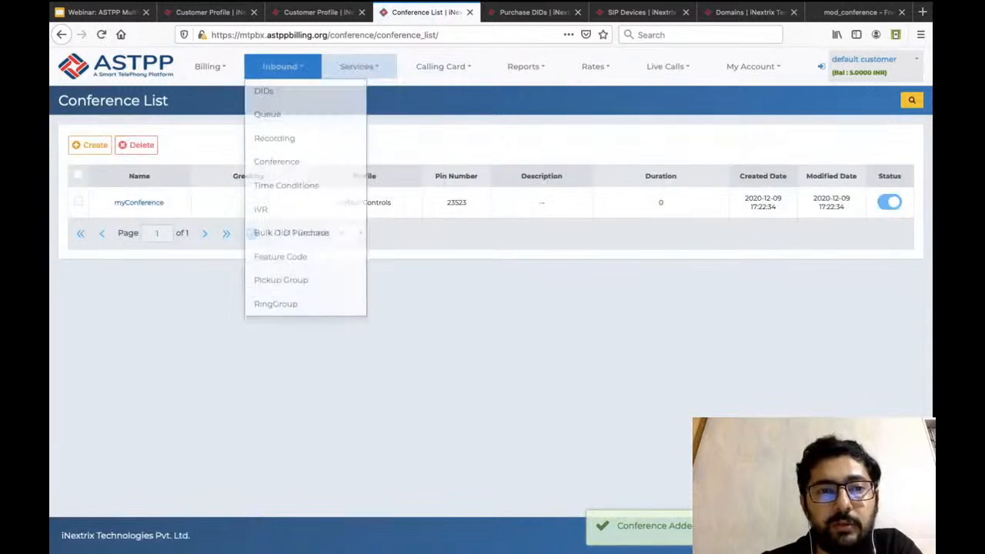
{"action": "left_click", "coordinate": [264, 91]}
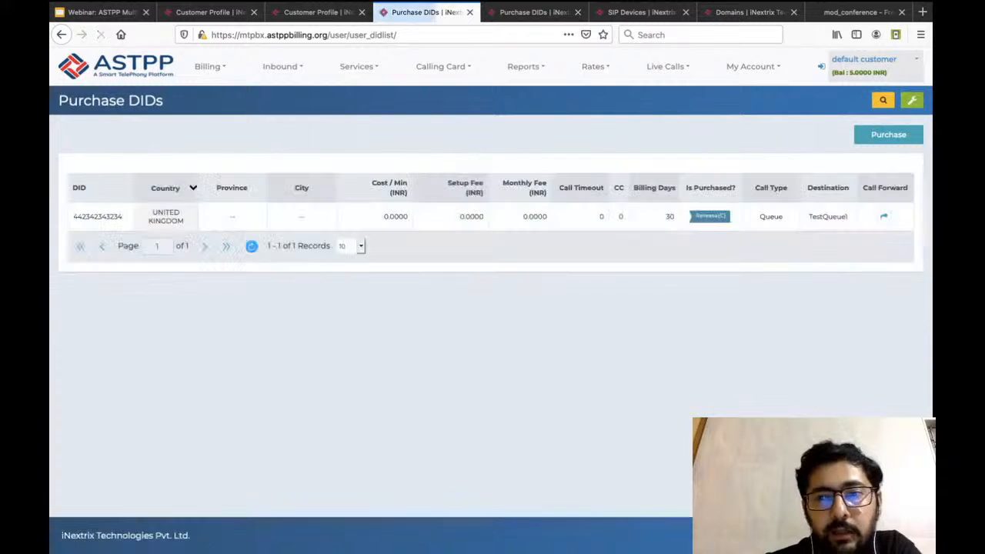
{"action": "left_click", "coordinate": [883, 217]}
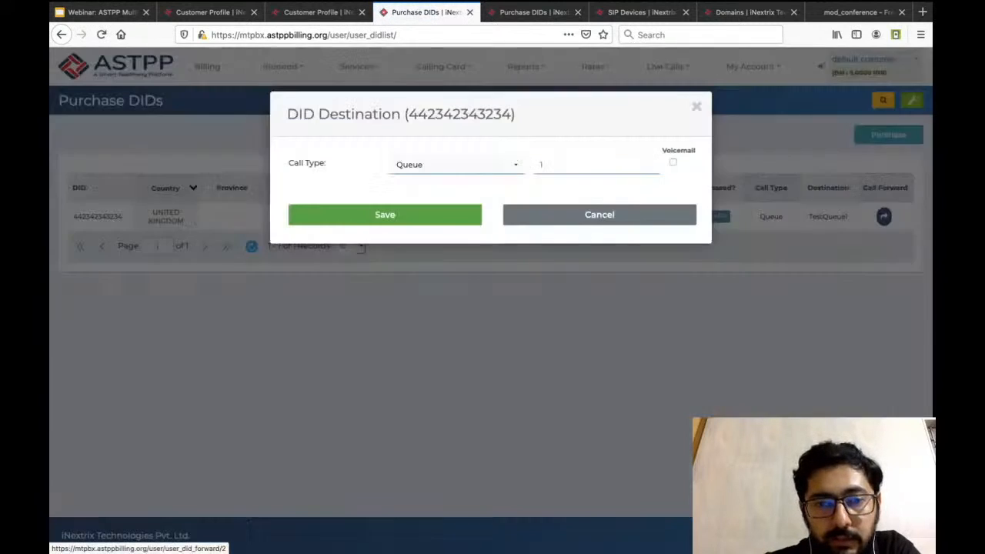
{"action": "left_click", "coordinate": [455, 164]}
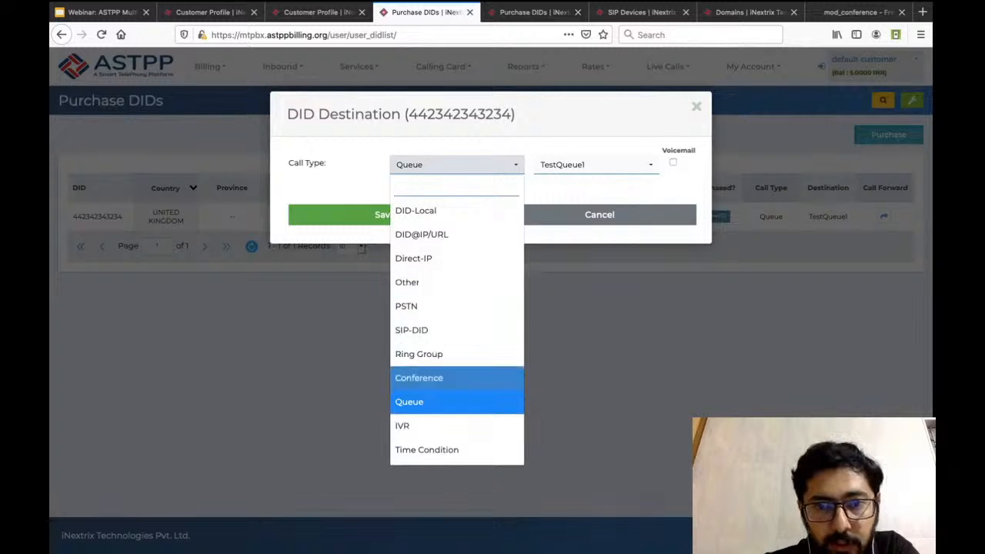
{"action": "left_click", "coordinate": [419, 378]}
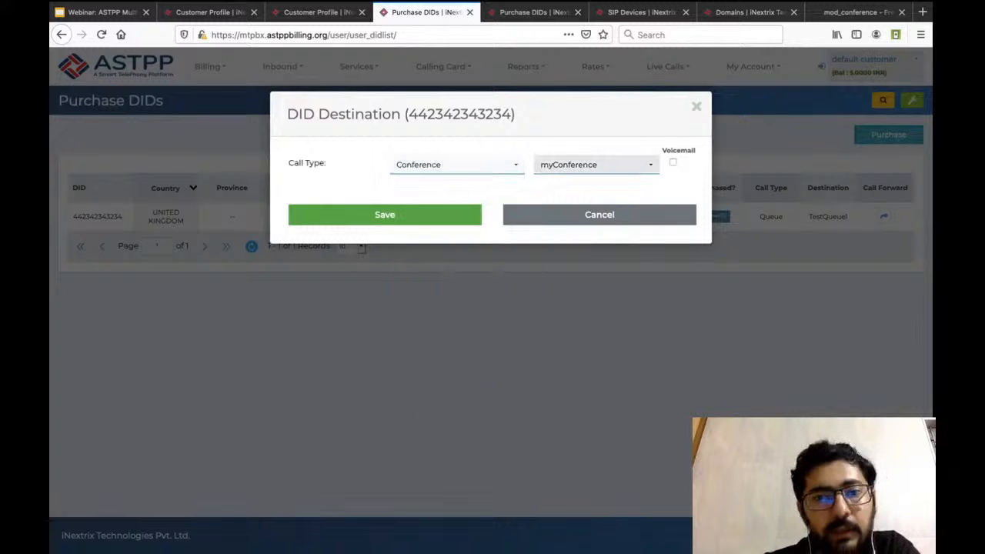
{"action": "left_click", "coordinate": [597, 165]}
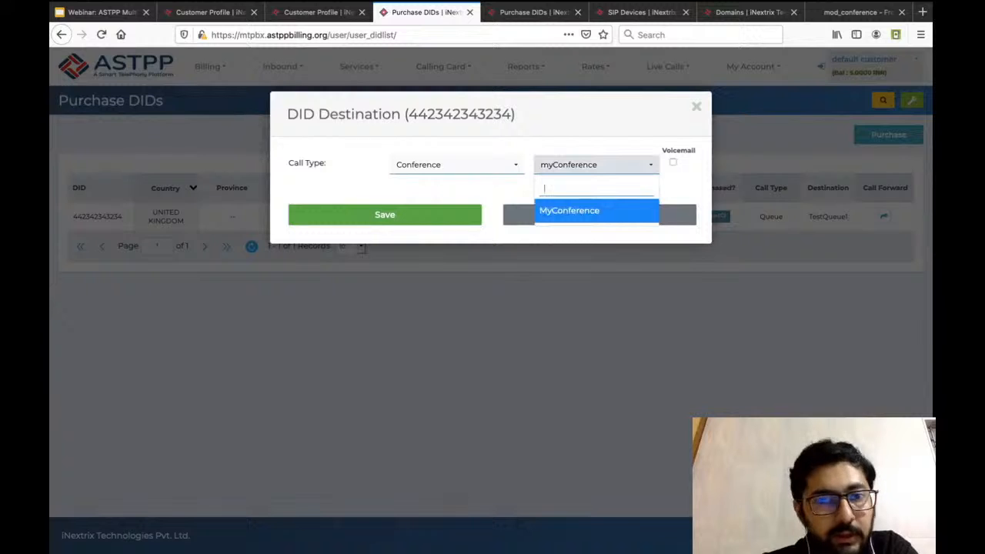
{"action": "left_click", "coordinate": [455, 165]}
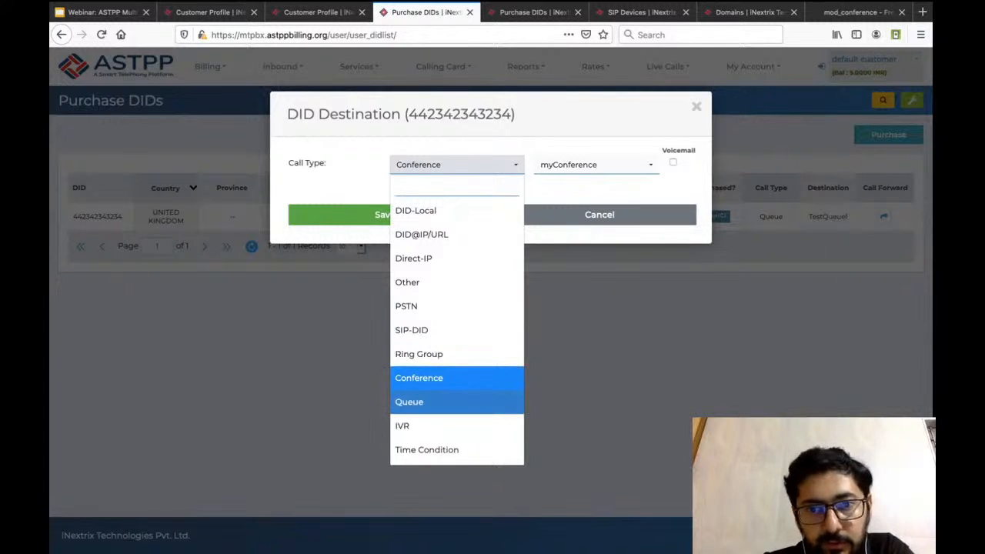
{"action": "left_click", "coordinate": [597, 165]}
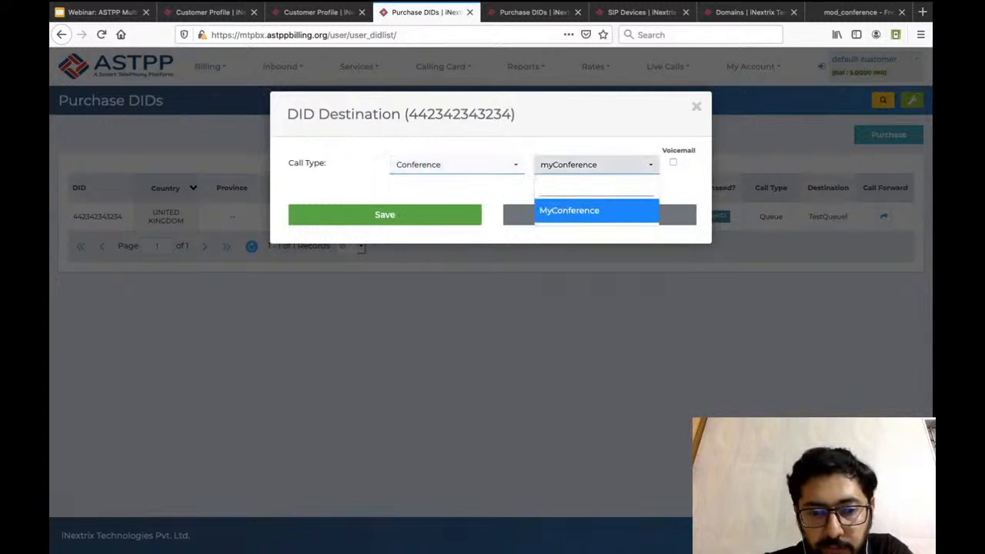
{"action": "left_click", "coordinate": [455, 165]}
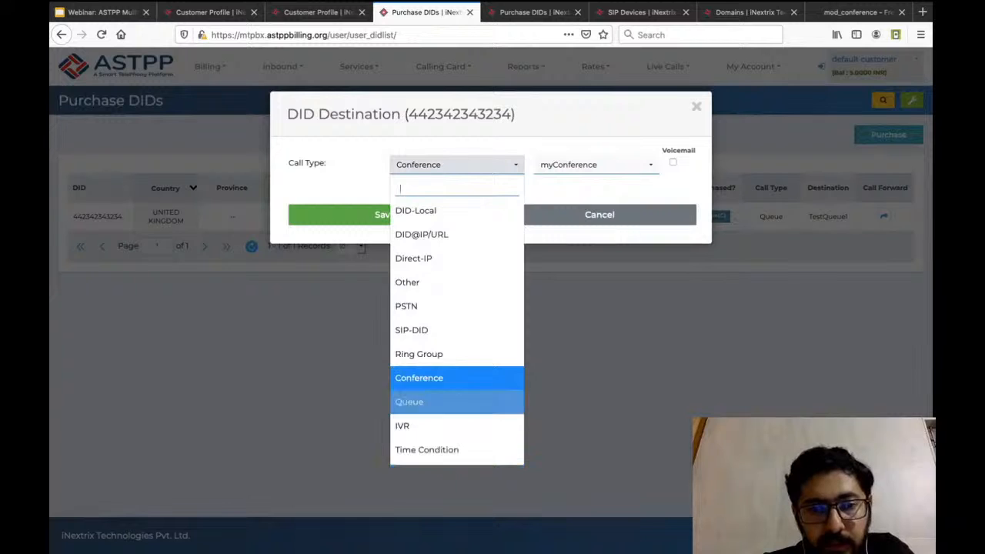
{"action": "left_click", "coordinate": [456, 377]}
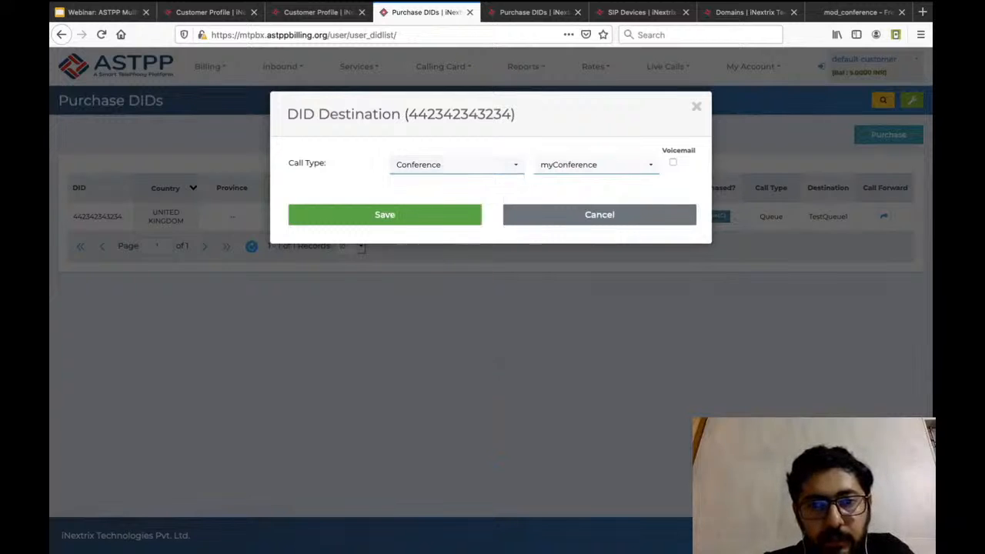
{"action": "left_click", "coordinate": [596, 165]}
{"action": "key", "text": "Escape"}
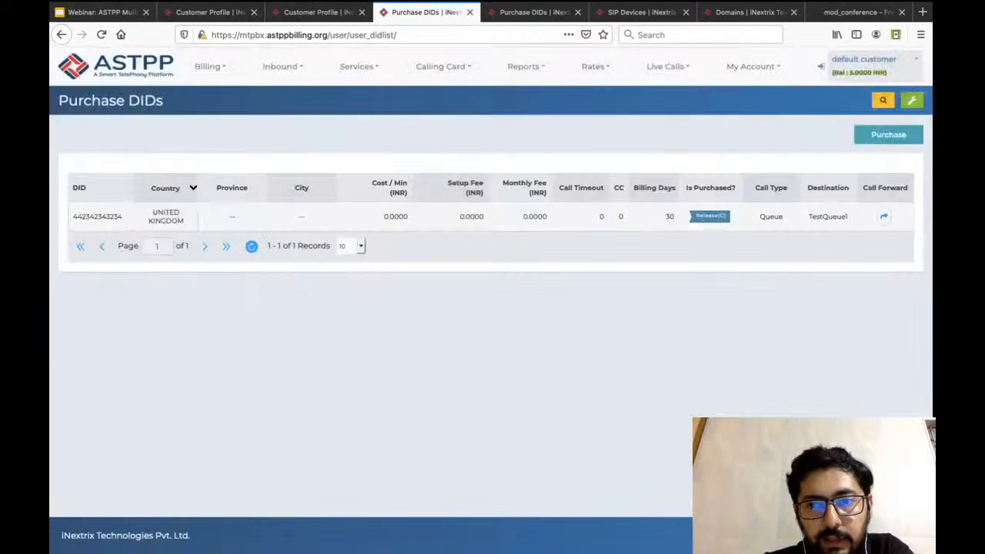
Forward the purchased United Kingdom DID to the Conference call type with myConference as destination, and save.
{"action": "left_click", "coordinate": [884, 217]}
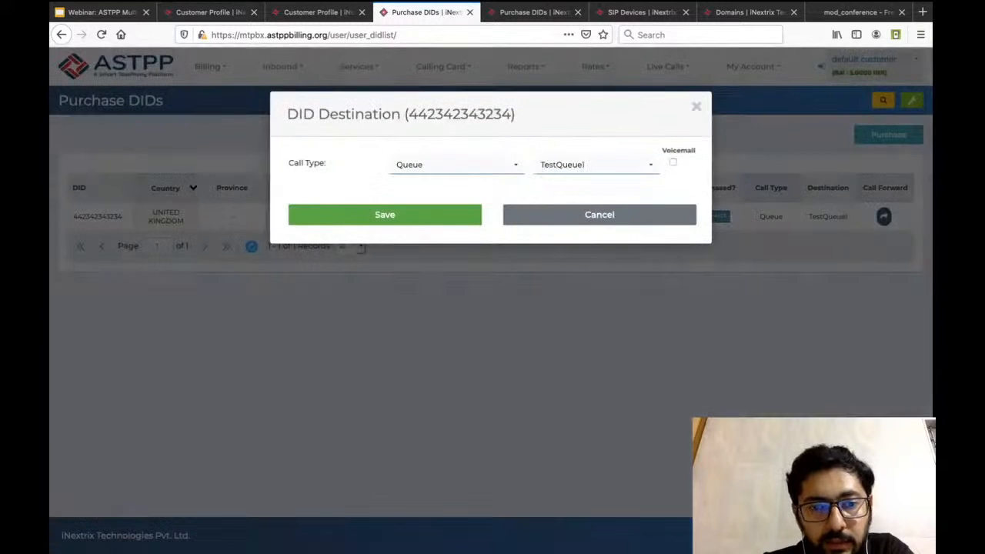
{"action": "left_click", "coordinate": [456, 165]}
{"action": "left_click", "coordinate": [456, 377]}
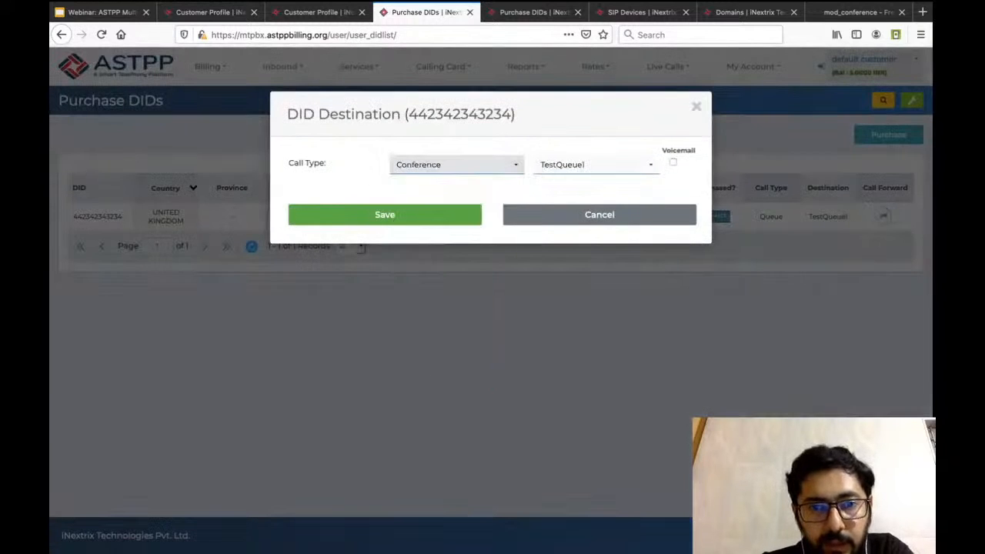
{"action": "left_click", "coordinate": [385, 214]}
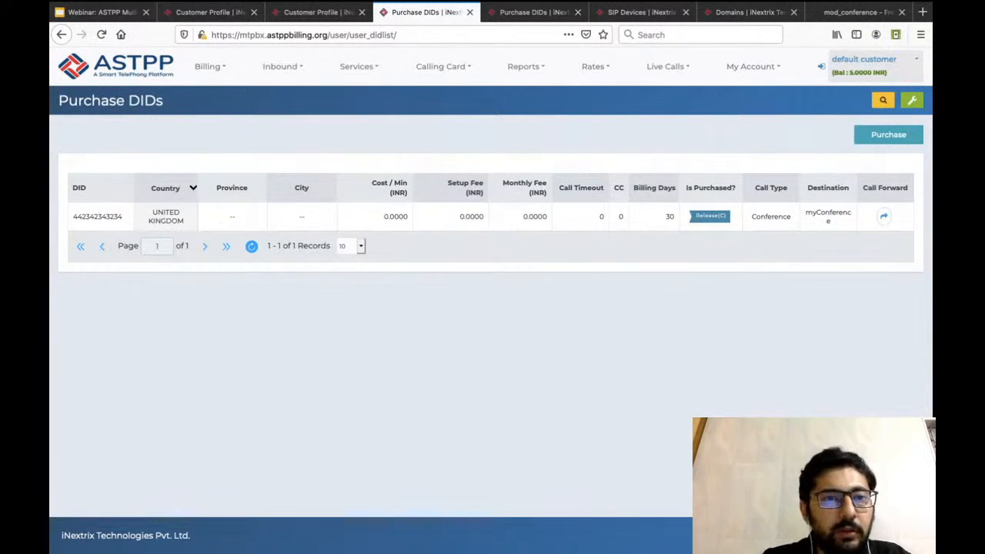
Open the customer's IVR list and start creating a new IVR.
{"action": "left_click", "coordinate": [282, 66]}
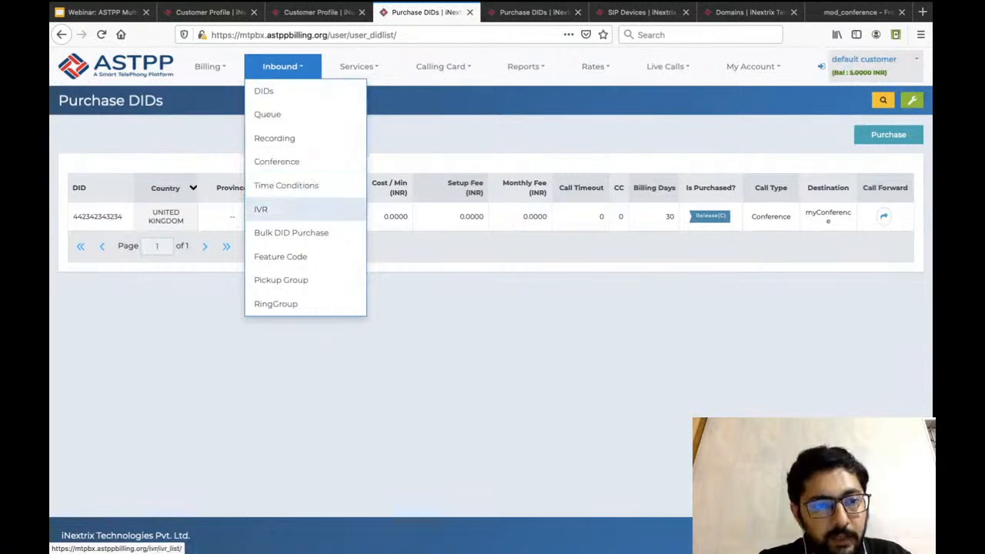
{"action": "left_click", "coordinate": [301, 208]}
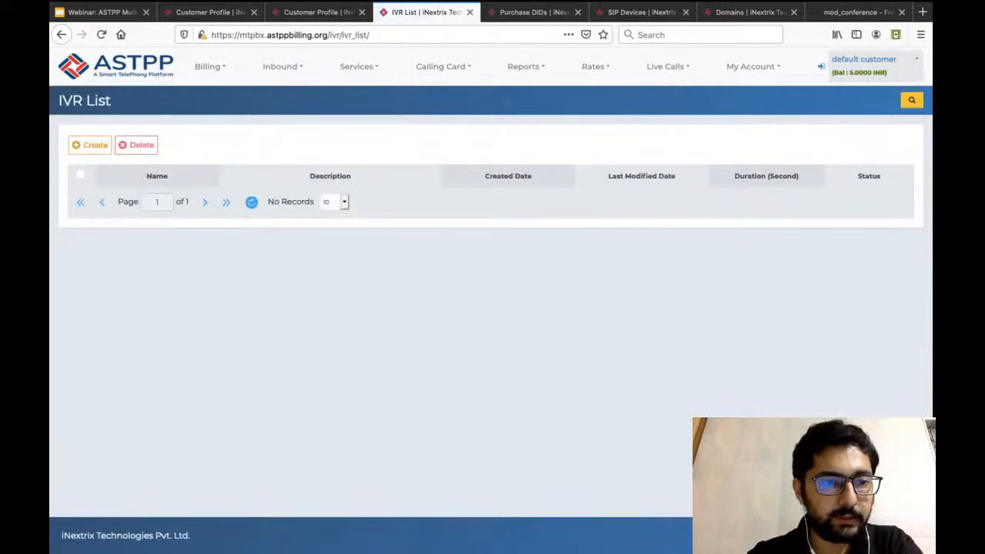
{"action": "left_click", "coordinate": [90, 144]}
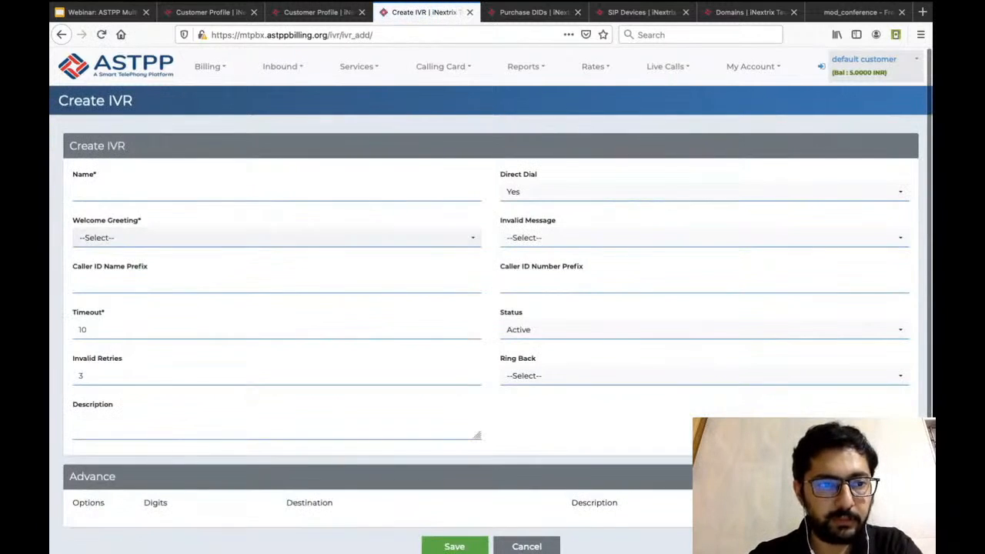
{"action": "scroll", "coordinate": [492, 300], "scroll_direction": "down", "scroll_amount": 1}
{"action": "scroll", "coordinate": [491, 300], "scroll_direction": "down", "scroll_amount": 1}
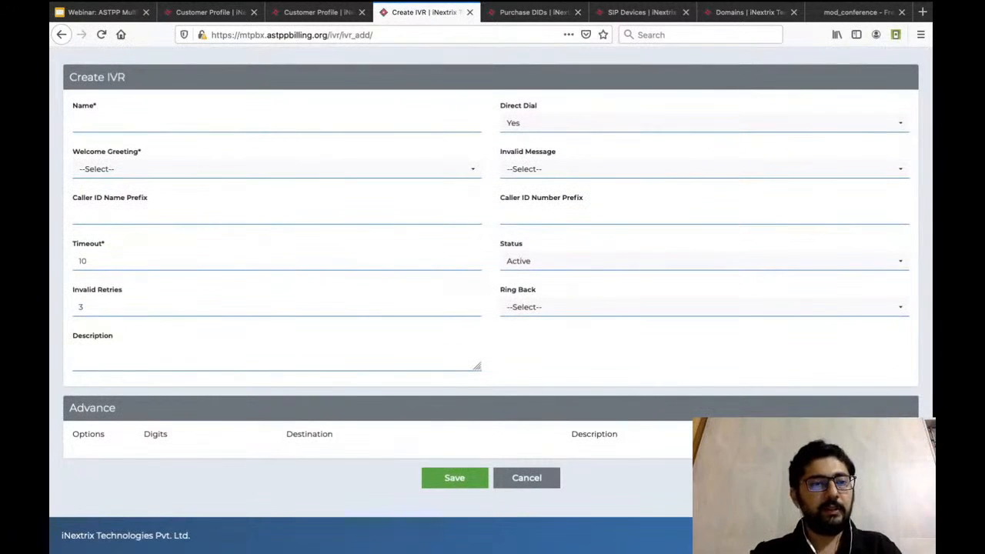
Name the new IVR testIVR1 and set Direct Dial to No.
{"action": "type", "text": "testIVR1"}
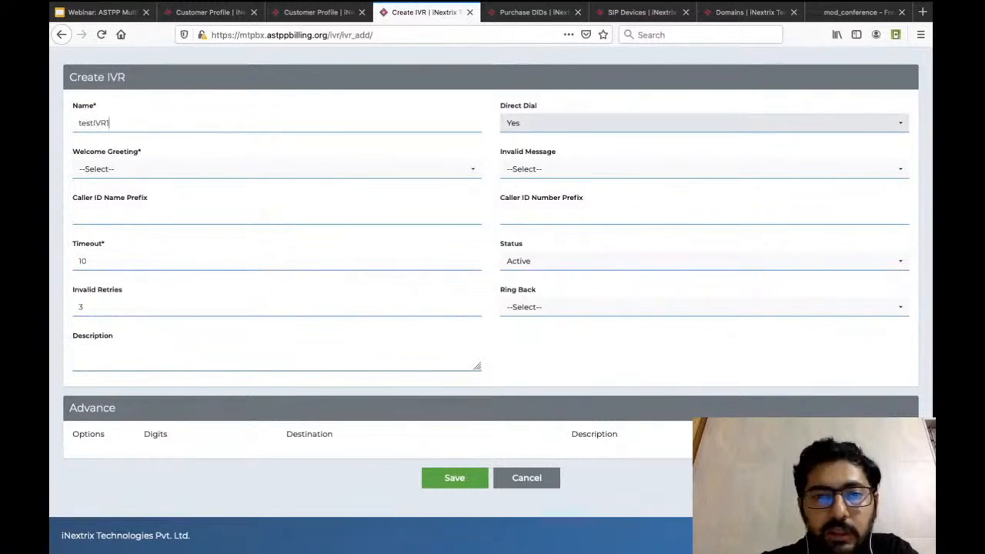
{"action": "left_click", "coordinate": [667, 124]}
{"action": "left_click", "coordinate": [667, 124]}
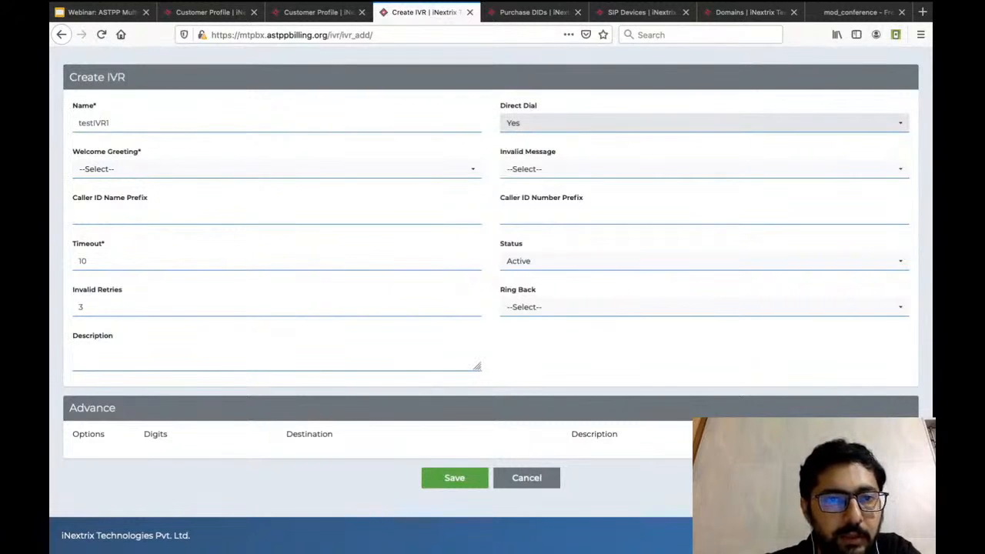
{"action": "left_click", "coordinate": [666, 123]}
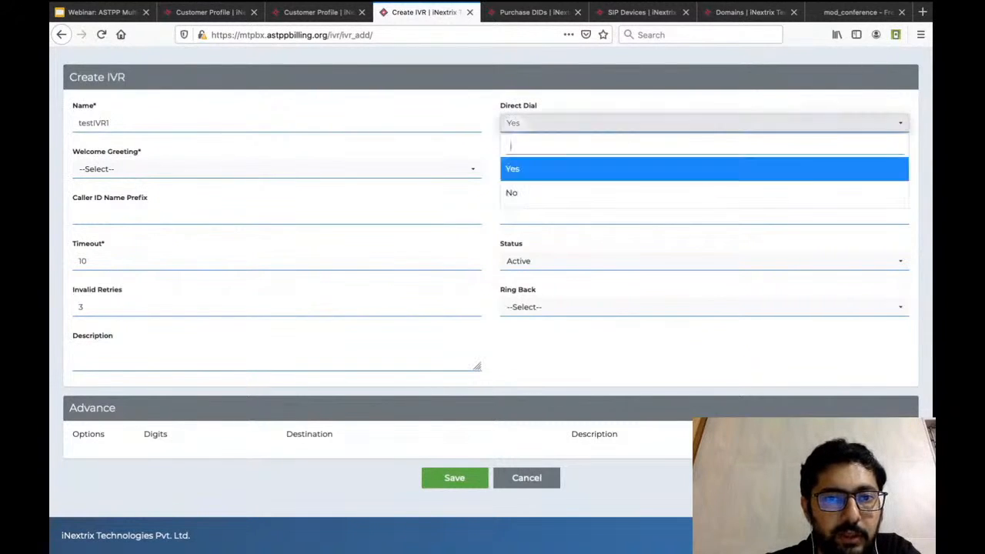
{"action": "left_click", "coordinate": [667, 193]}
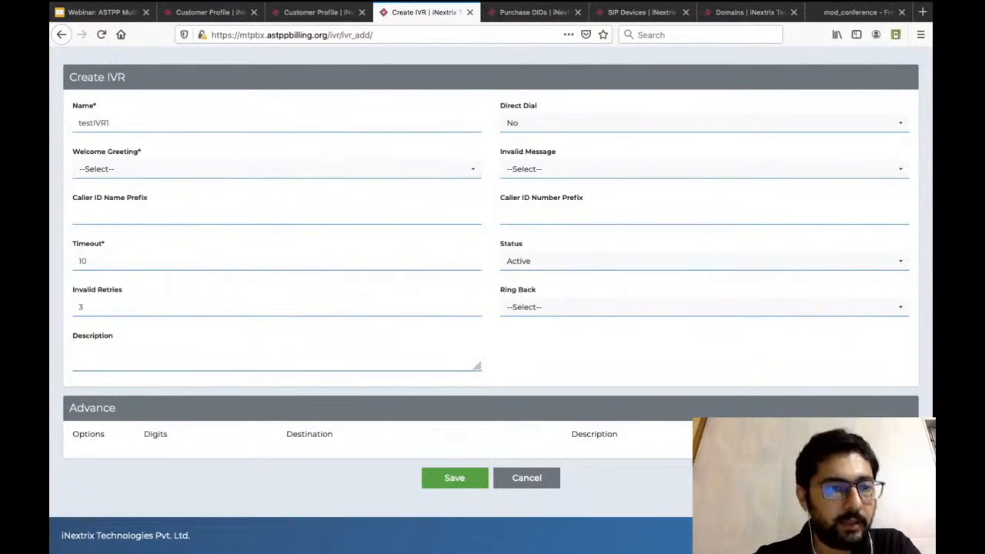
Check the available choices for the IVR's Welcome Greeting and Invalid Message, leaving both unselected.
{"action": "left_click", "coordinate": [277, 169]}
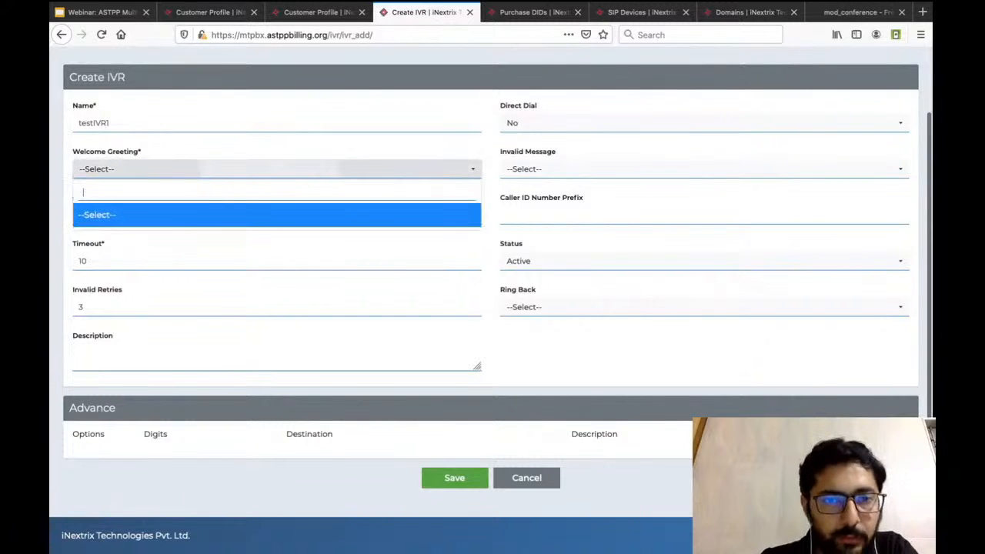
{"action": "left_click", "coordinate": [277, 214]}
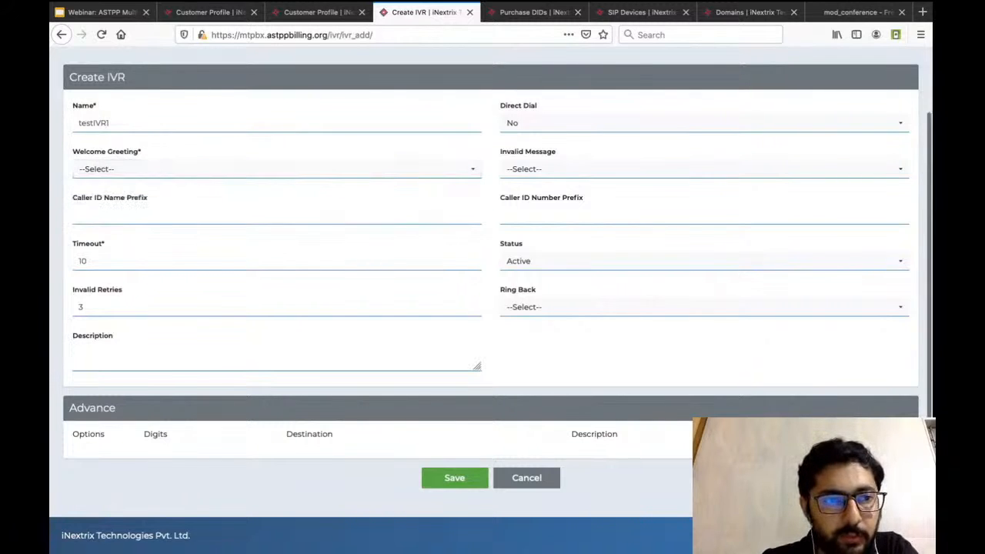
{"action": "scroll", "coordinate": [491, 262], "scroll_direction": "up", "scroll_amount": 2}
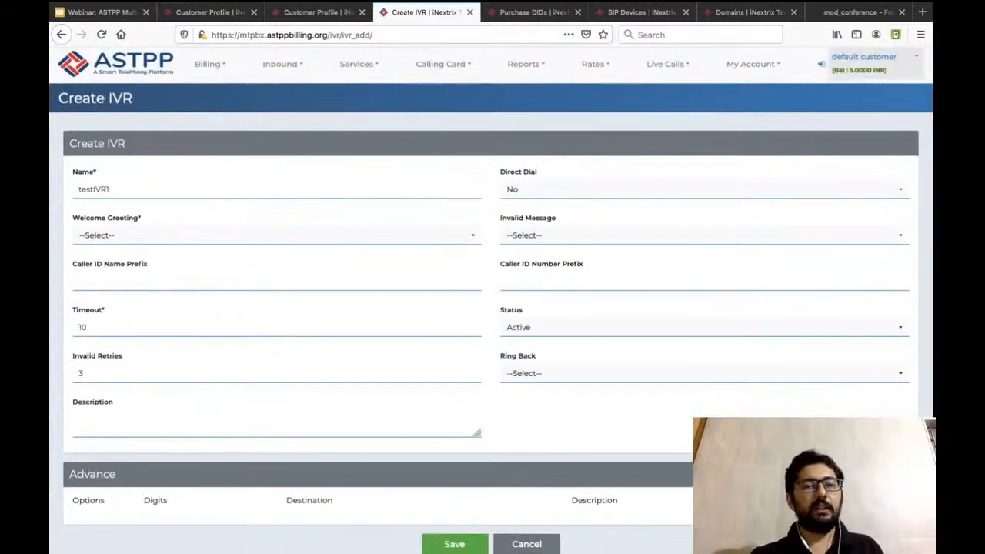
{"action": "left_click", "coordinate": [277, 236]}
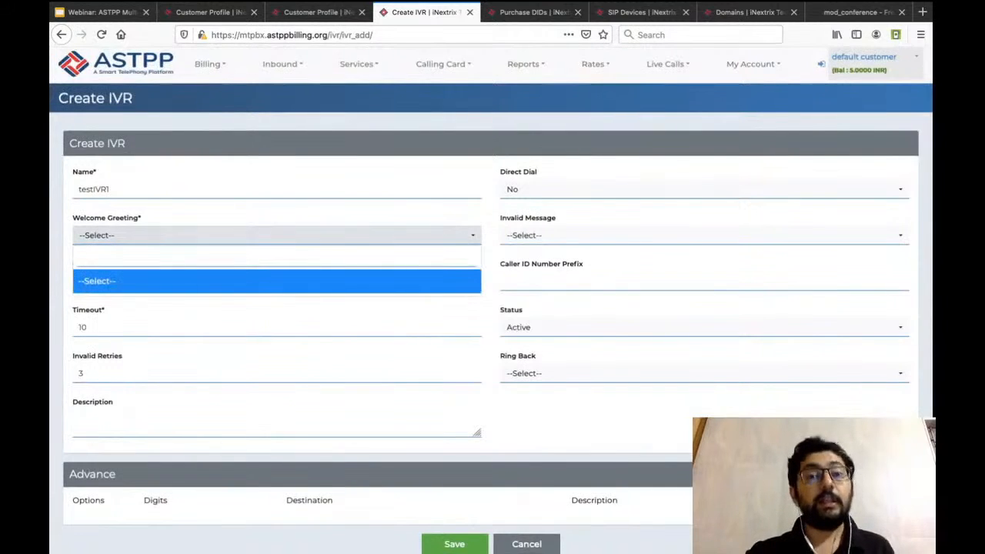
{"action": "left_click", "coordinate": [277, 281]}
{"action": "left_click", "coordinate": [631, 236]}
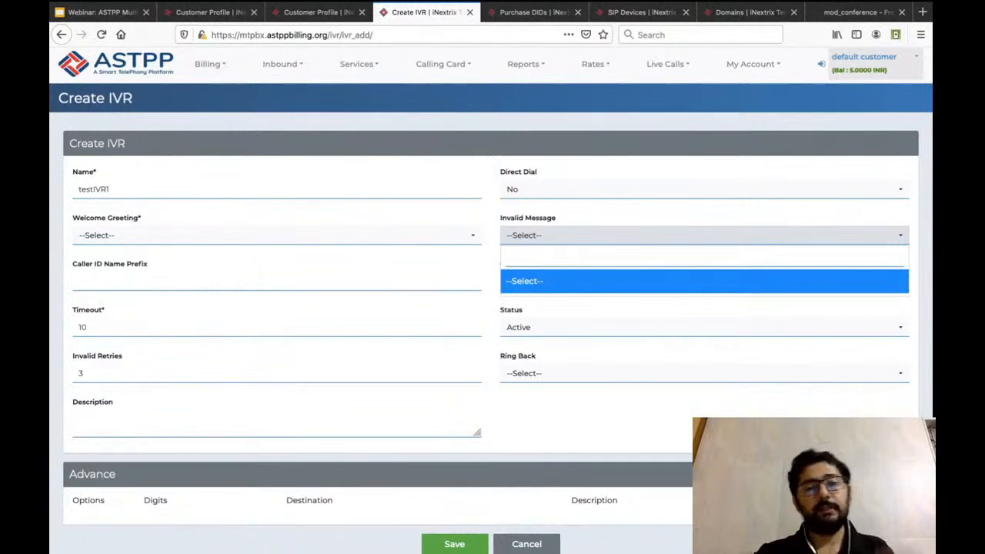
{"action": "left_click", "coordinate": [704, 236]}
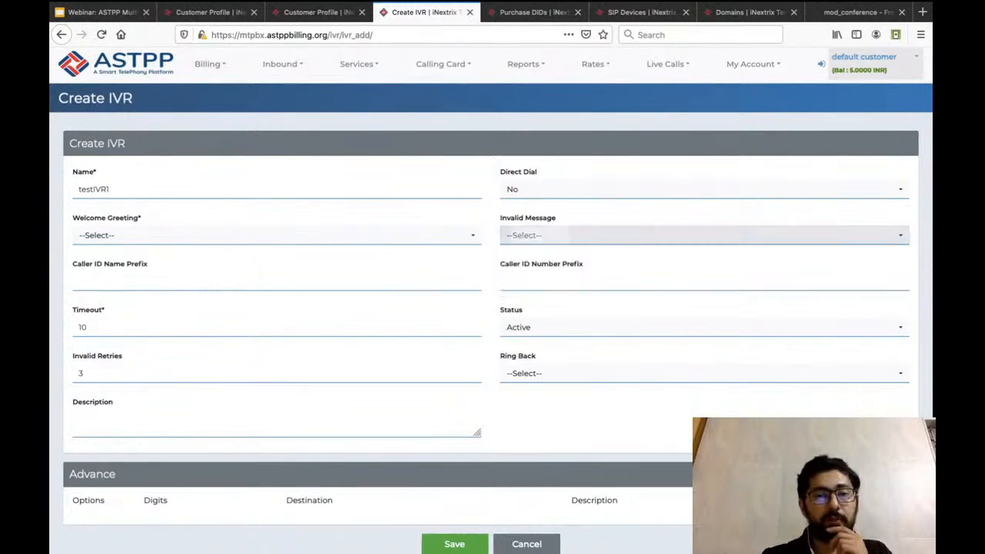
{"action": "left_click", "coordinate": [704, 235]}
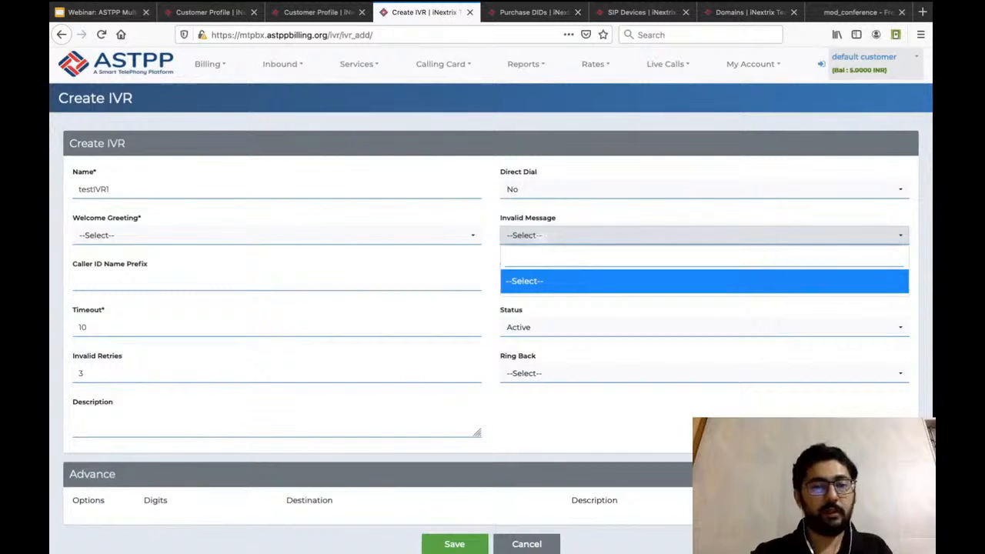
{"action": "key", "text": "Escape"}
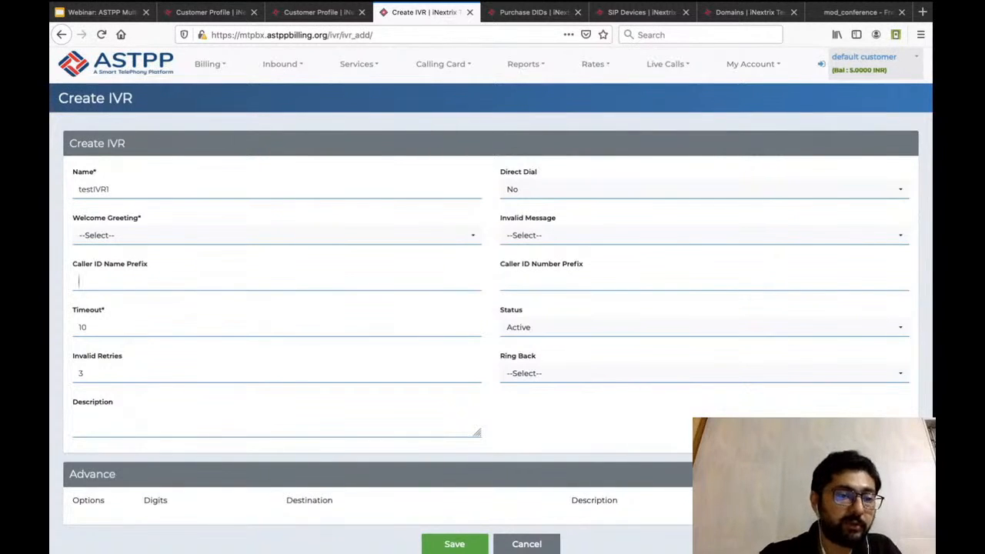
Review the IVR's caller ID prefix, Timeout and Invalid Retries fields and browse the Ring Back tones without choosing one.
{"action": "key", "text": "Tab"}
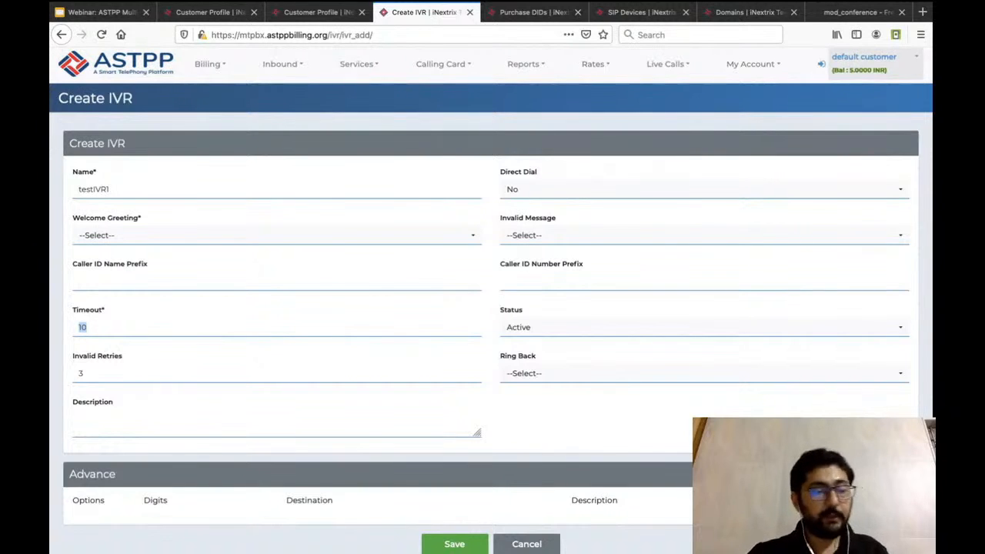
{"action": "key", "text": "Tab"}
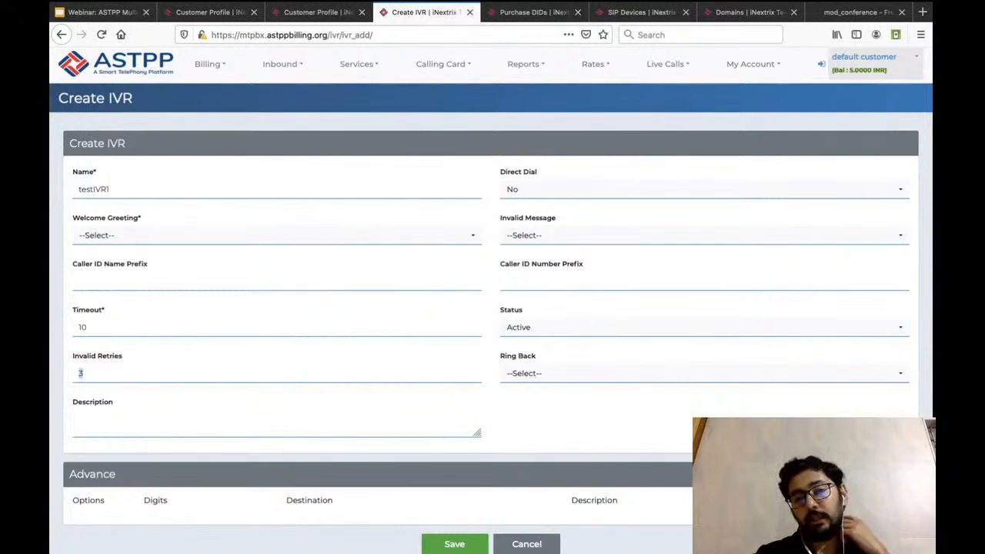
{"action": "left_click", "coordinate": [620, 373]}
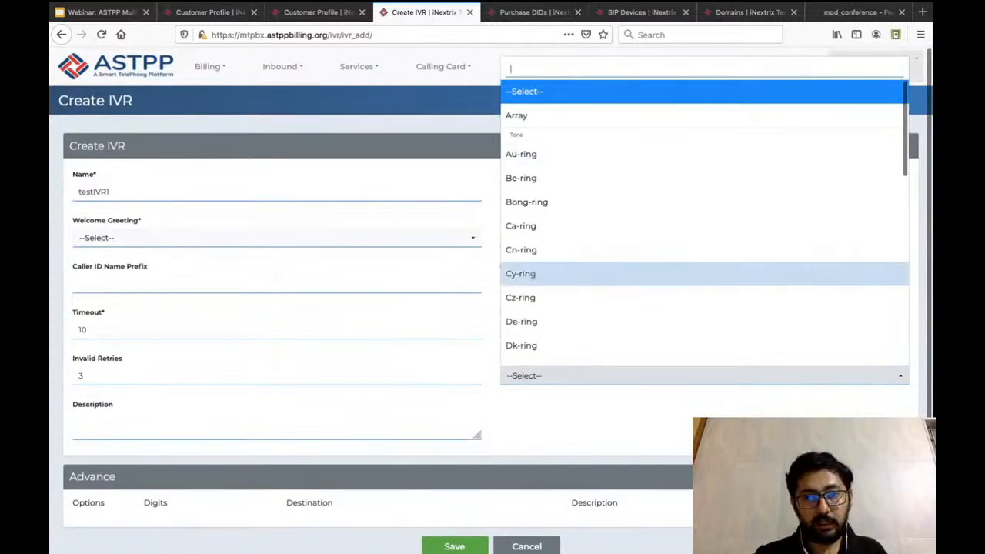
{"action": "scroll", "coordinate": [705, 231], "scroll_direction": "down", "scroll_amount": 3}
{"action": "scroll", "coordinate": [705, 223], "scroll_direction": "down", "scroll_amount": 4}
{"action": "scroll", "coordinate": [705, 223], "scroll_direction": "up", "scroll_amount": 6}
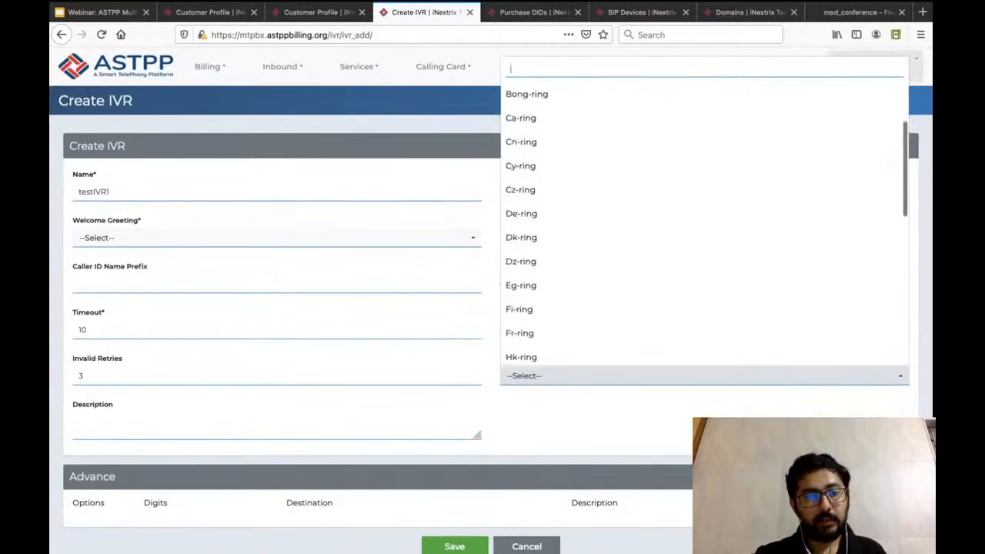
{"action": "key", "text": "Escape"}
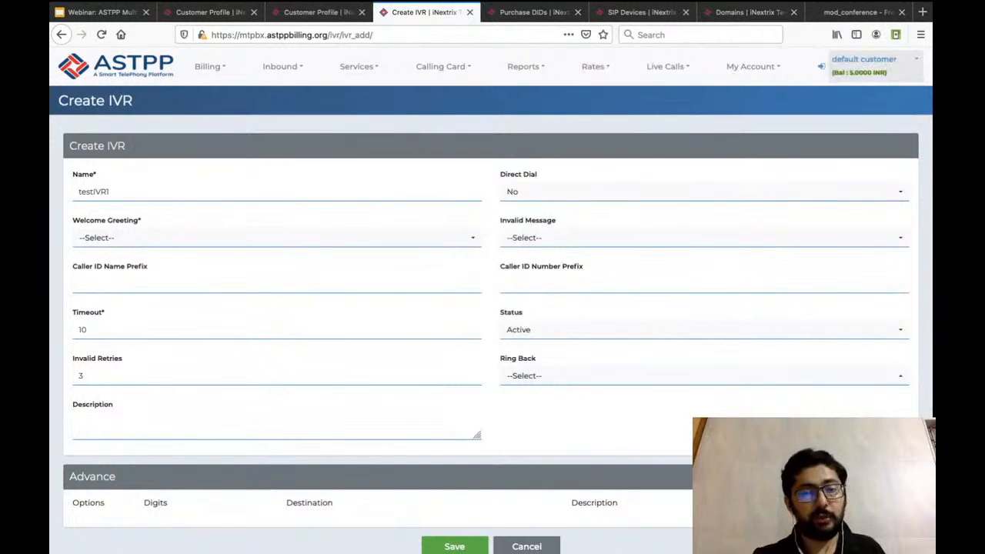
Look through the Ring Back tones once more, leaving the field unselected.
{"action": "left_click", "coordinate": [704, 376]}
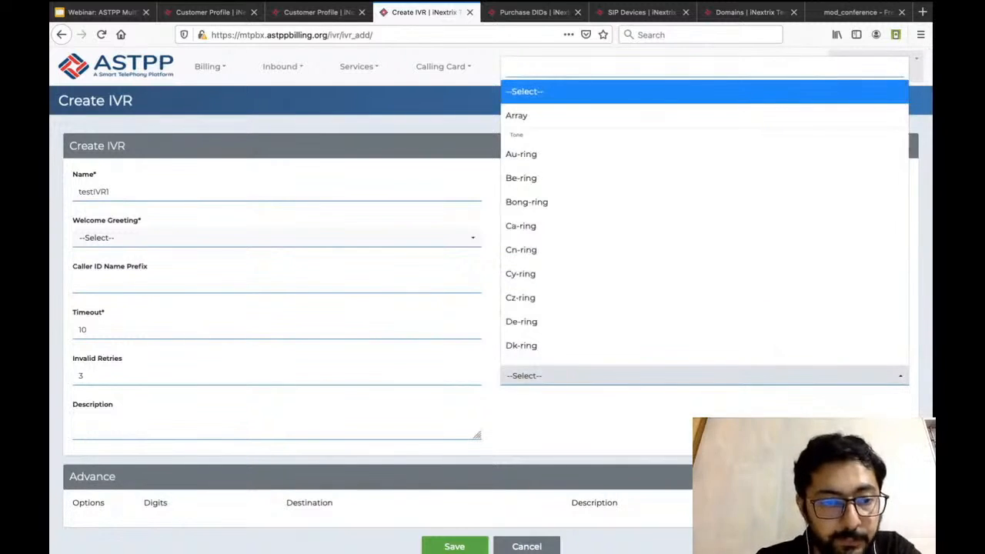
{"action": "key", "text": "Escape"}
Add a first IVR option with digit 0 and browse the available destinations without choosing one.
{"action": "scroll", "coordinate": [493, 308], "scroll_direction": "down", "scroll_amount": 2}
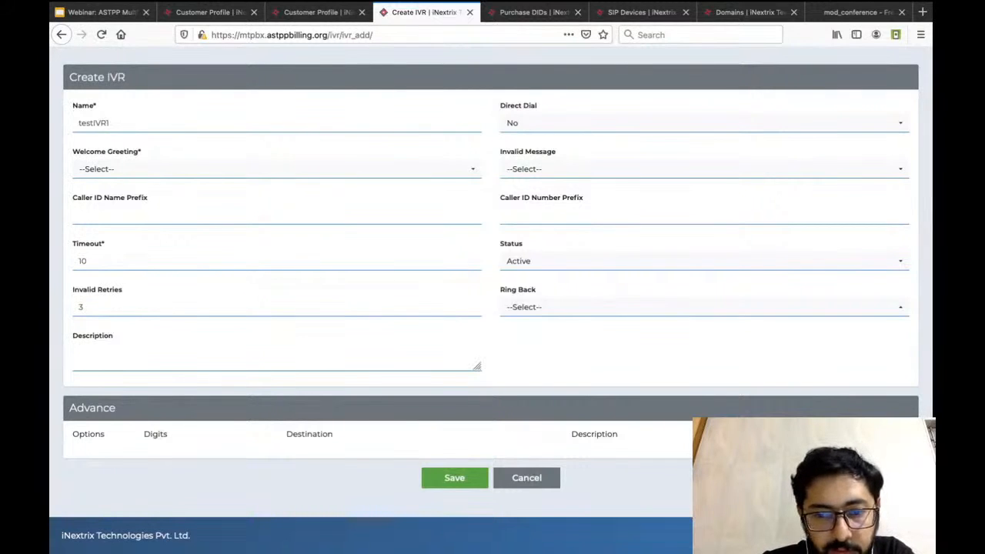
{"action": "scroll", "coordinate": [493, 299], "scroll_direction": "down", "scroll_amount": 1}
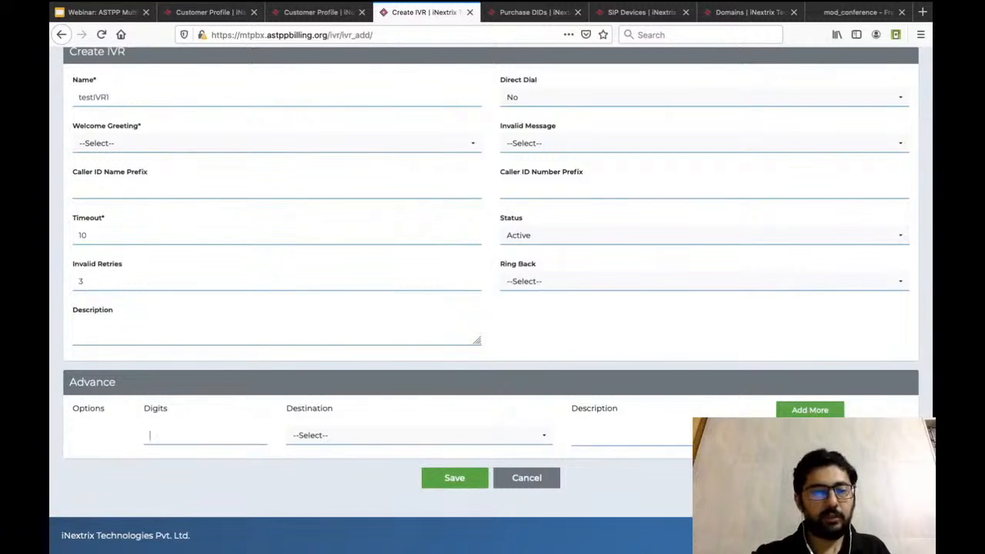
{"action": "type", "text": "0"}
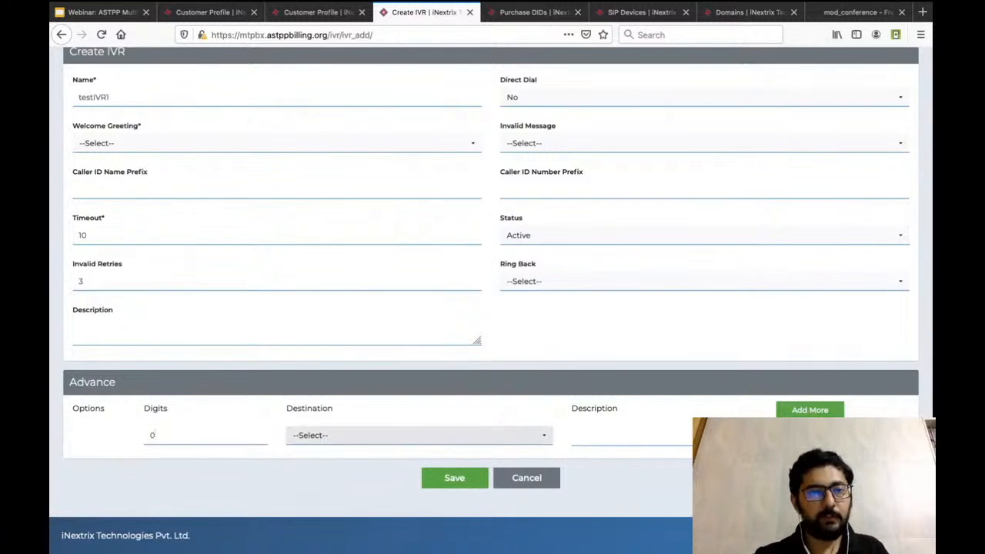
{"action": "left_click", "coordinate": [419, 435]}
{"action": "scroll", "coordinate": [419, 337], "scroll_direction": "down", "scroll_amount": 3}
{"action": "scroll", "coordinate": [419, 307], "scroll_direction": "down", "scroll_amount": 2}
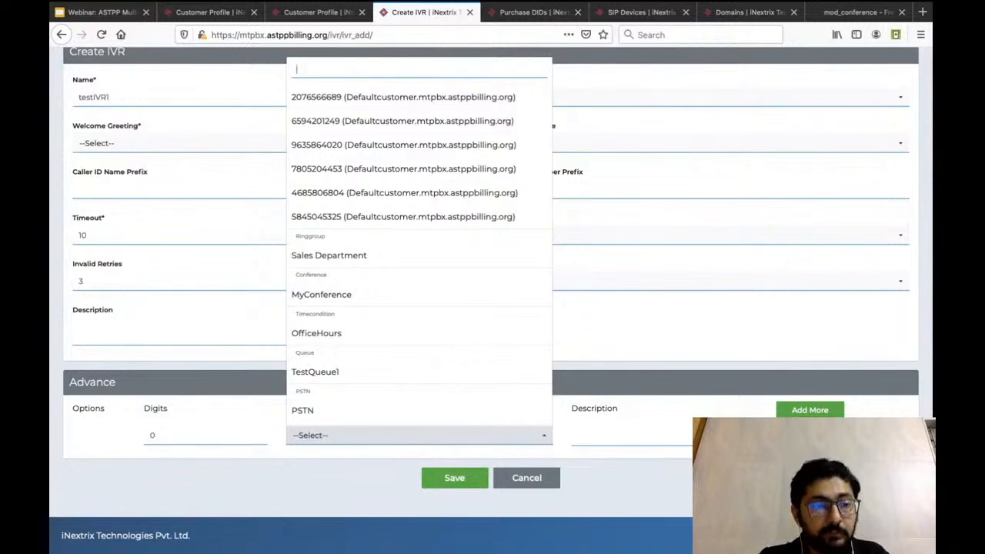
{"action": "left_click", "coordinate": [157, 436]}
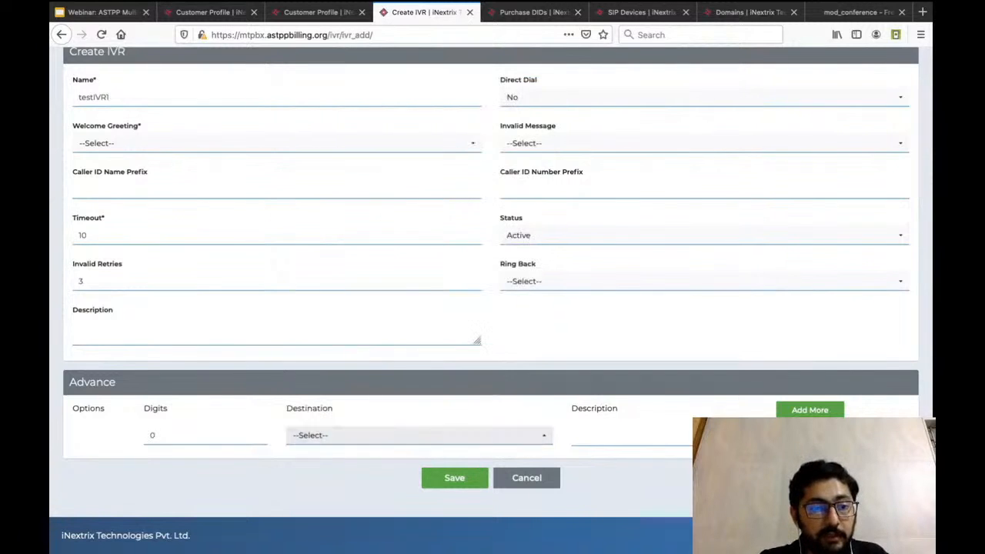
Change the first IVR option's digit to 1 and route it to the Sales Department ring group.
{"action": "left_click", "coordinate": [420, 435]}
{"action": "double_click", "coordinate": [153, 436]}
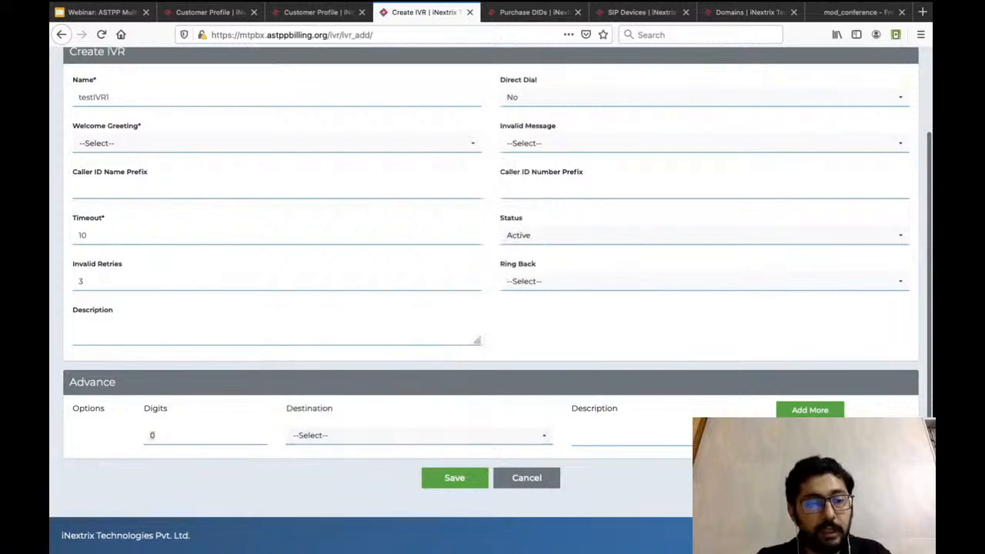
{"action": "type", "text": "1"}
{"action": "left_click", "coordinate": [419, 436]}
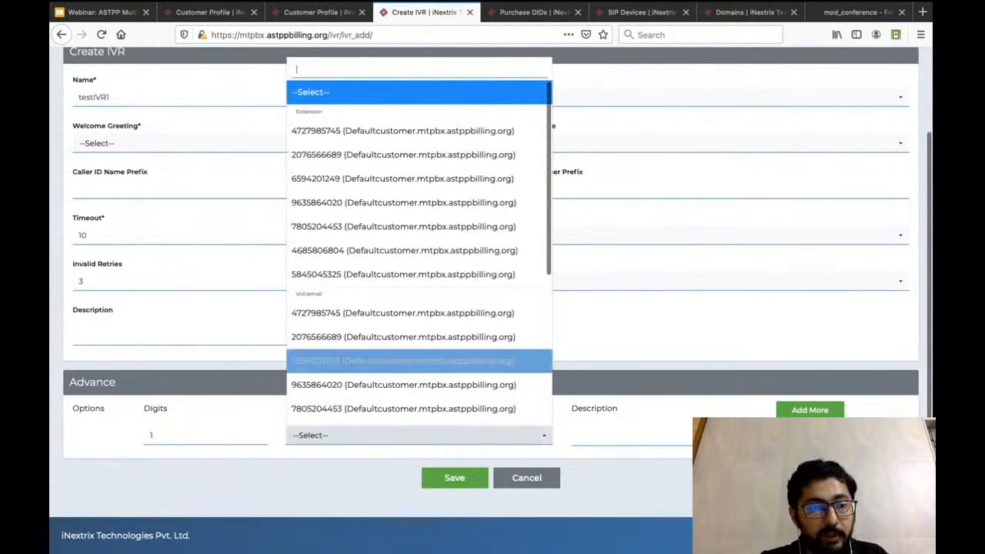
{"action": "scroll", "coordinate": [419, 361], "scroll_direction": "down", "scroll_amount": 5}
{"action": "left_click", "coordinate": [329, 256]}
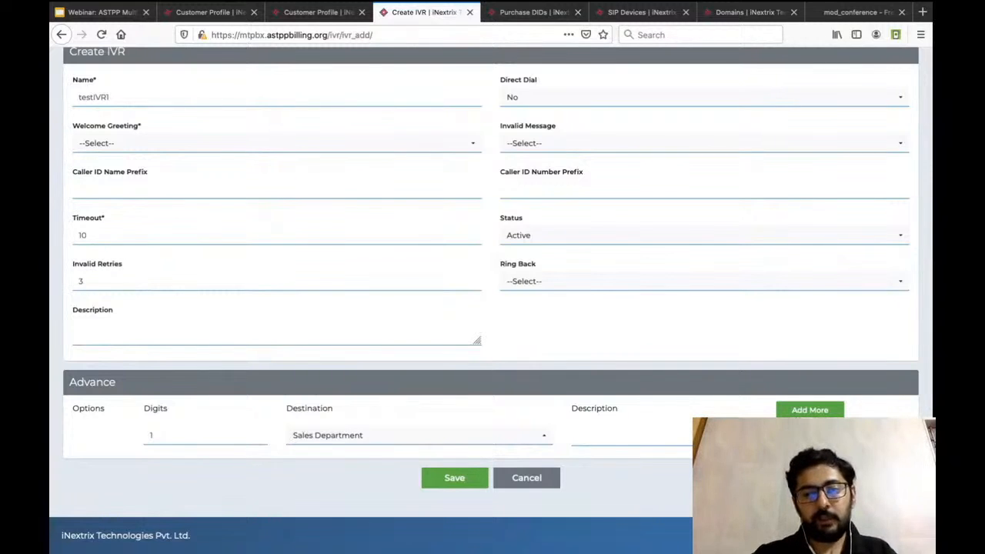
Add a second IVR option that sends digit 2 to the queue TestQueue1.
{"action": "left_click", "coordinate": [809, 410]}
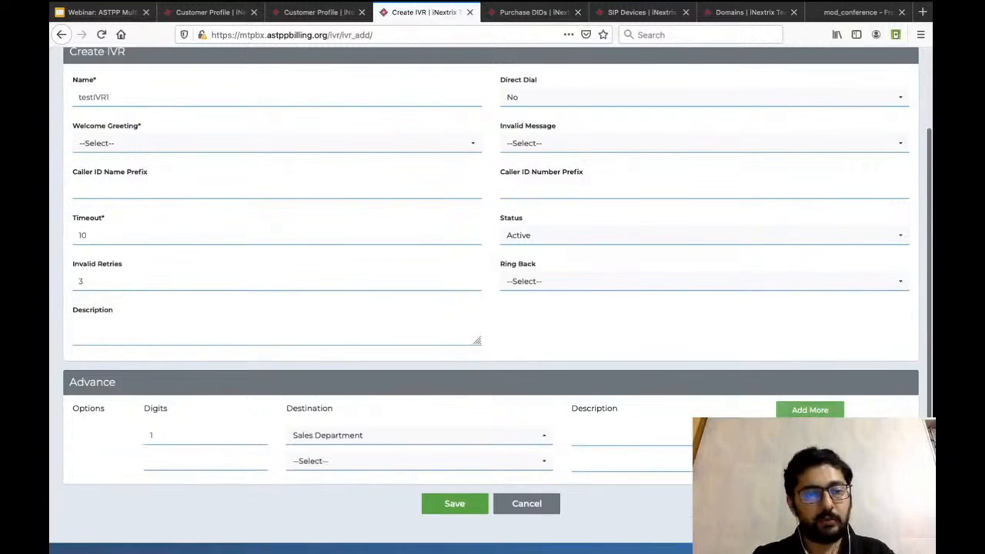
{"action": "type", "text": "2"}
{"action": "left_click", "coordinate": [416, 461]}
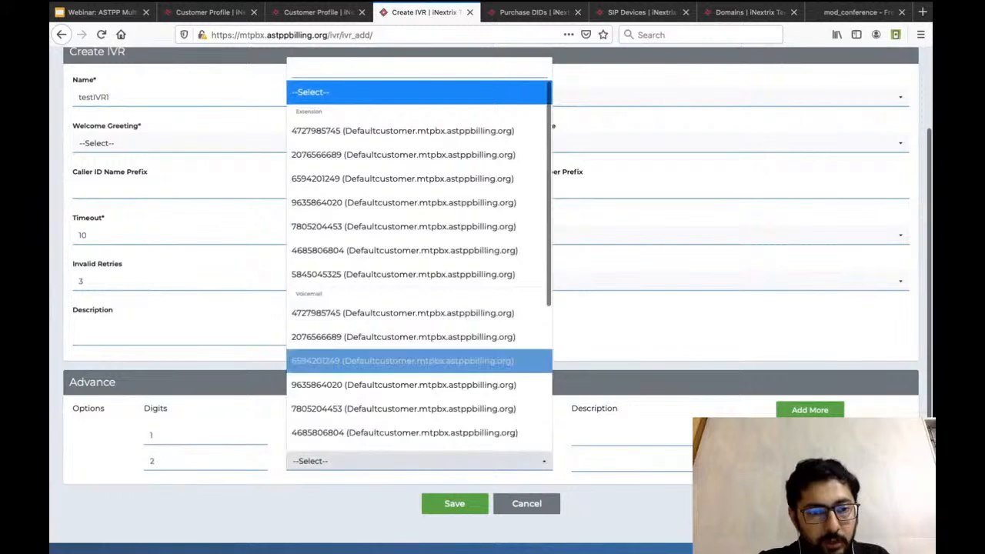
{"action": "scroll", "coordinate": [415, 358], "scroll_direction": "down", "scroll_amount": 5}
{"action": "left_click", "coordinate": [315, 397]}
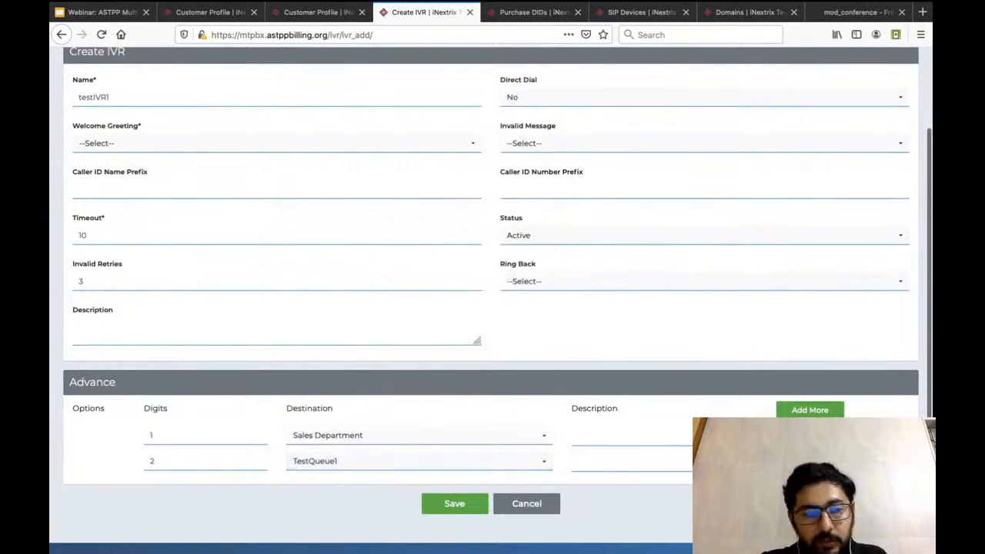
Add a third IVR option that sends digit 3 to the fifth listed extension.
{"action": "left_click", "coordinate": [809, 409]}
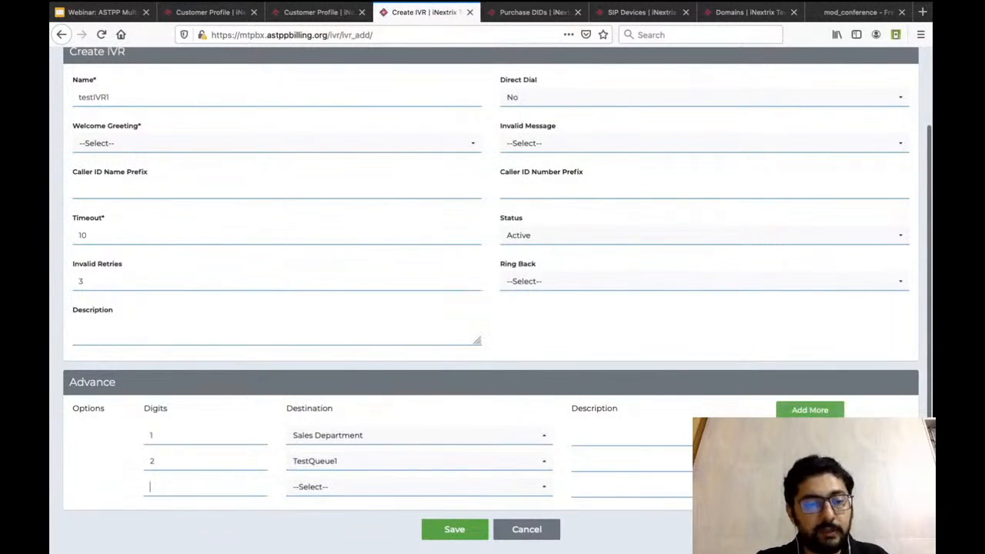
{"action": "type", "text": "3"}
{"action": "left_click", "coordinate": [416, 486]}
{"action": "scroll", "coordinate": [416, 262], "scroll_direction": "down", "scroll_amount": 1}
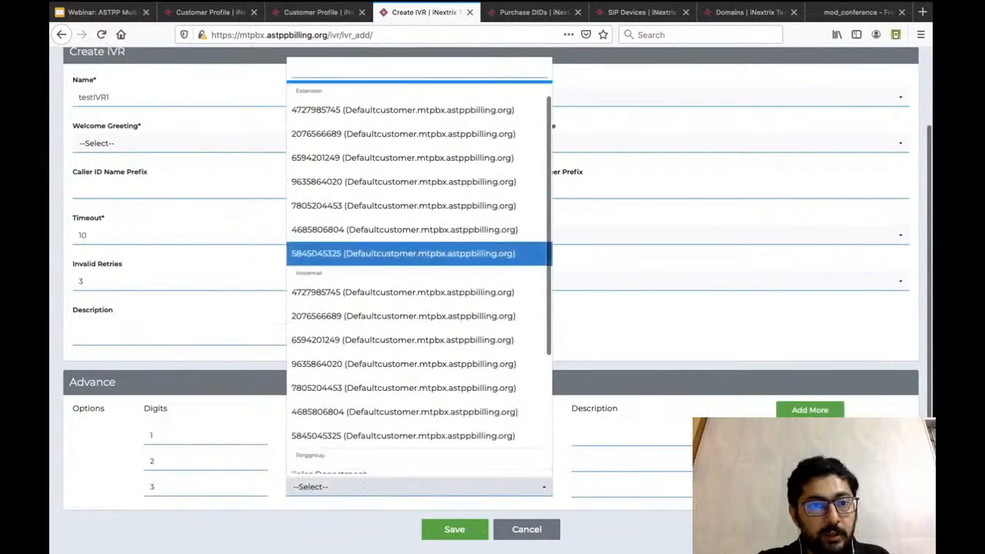
{"action": "left_click", "coordinate": [403, 204]}
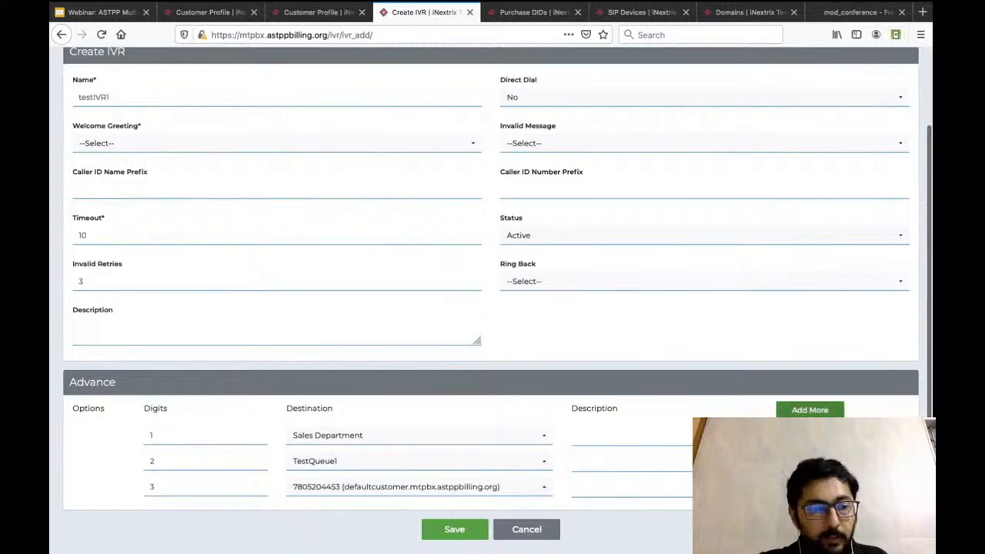
Add a fourth IVR option for digit 4 with PSTN as destination and enter the external phone number.
{"action": "left_click", "coordinate": [810, 410]}
{"action": "type", "text": "4"}
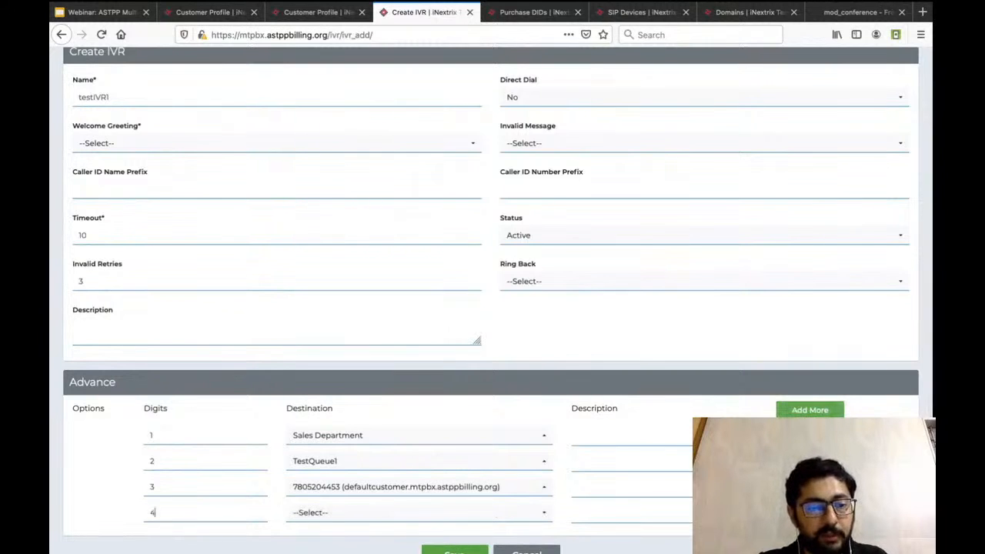
{"action": "left_click", "coordinate": [419, 513]}
{"action": "scroll", "coordinate": [420, 408], "scroll_direction": "down", "scroll_amount": 4}
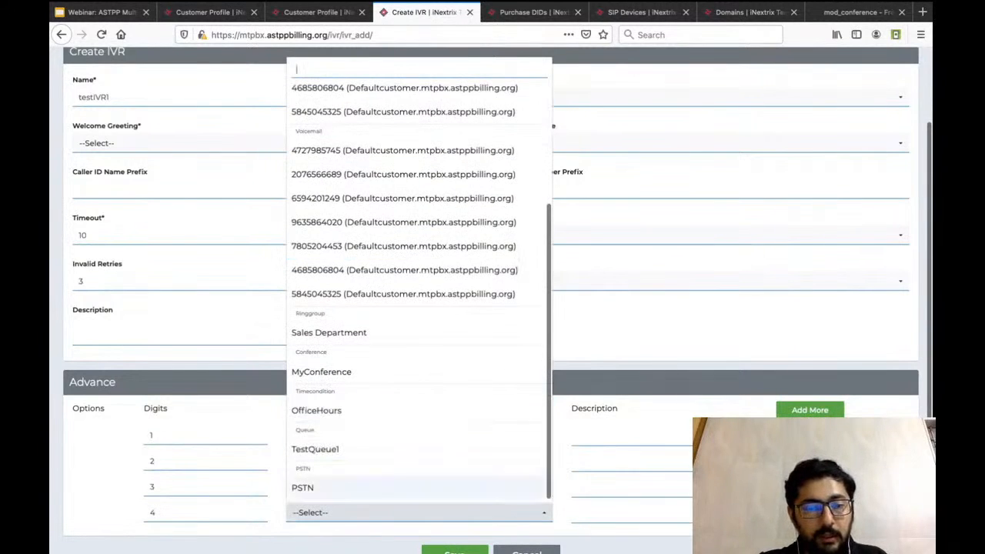
{"action": "left_click", "coordinate": [419, 487]}
{"action": "left_click", "coordinate": [427, 512]}
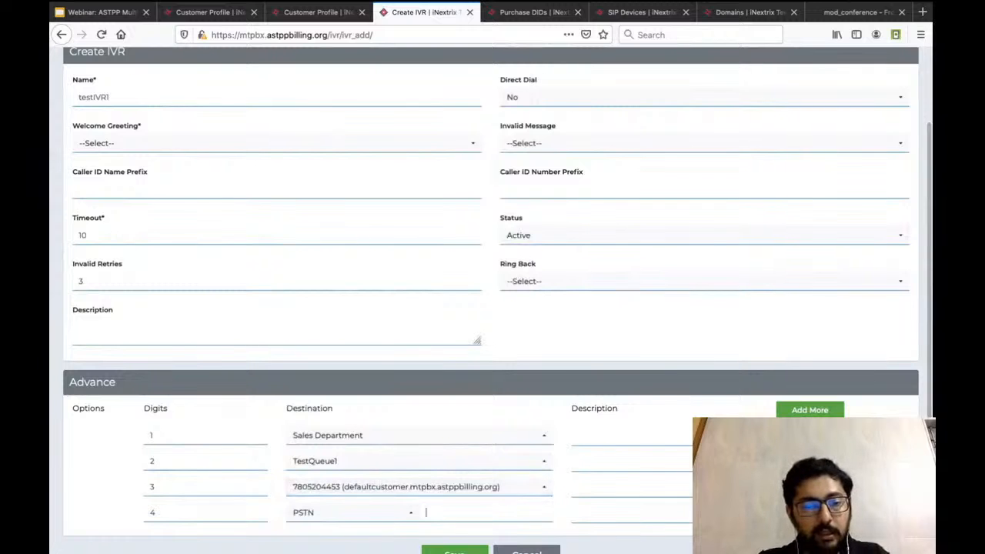
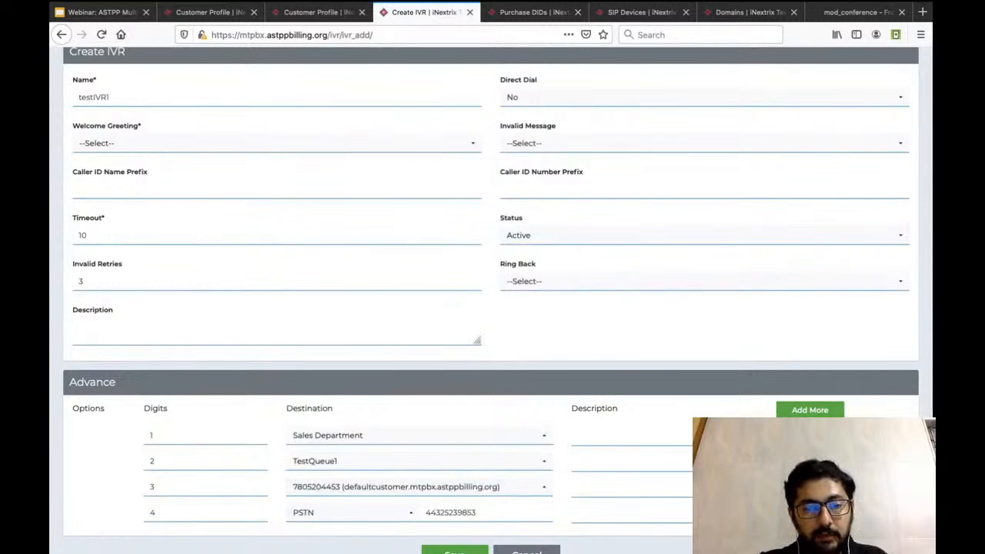
Try to save the IVR and check the available Welcome Greeting choices.
{"action": "scroll", "coordinate": [454, 477], "scroll_direction": "down", "scroll_amount": 2}
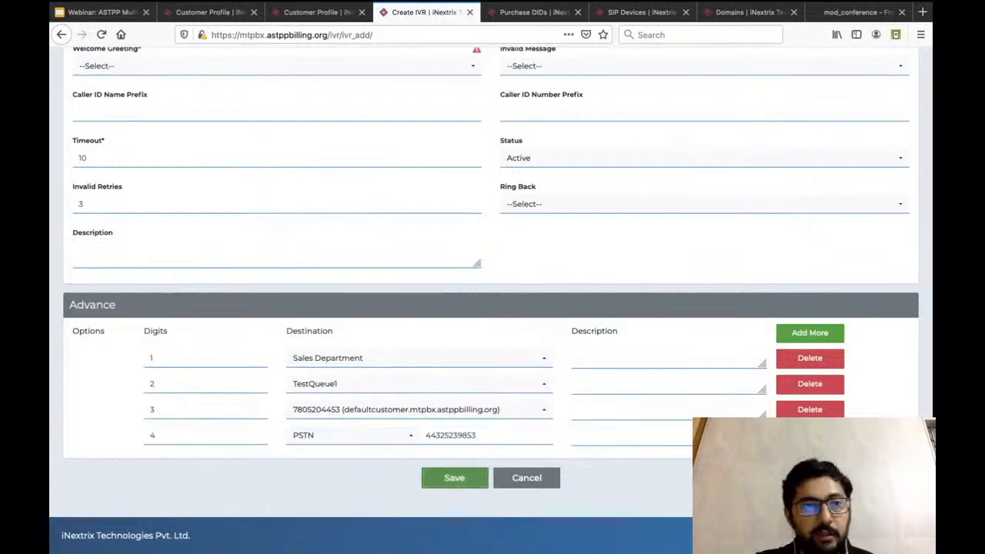
{"action": "left_click", "coordinate": [454, 478]}
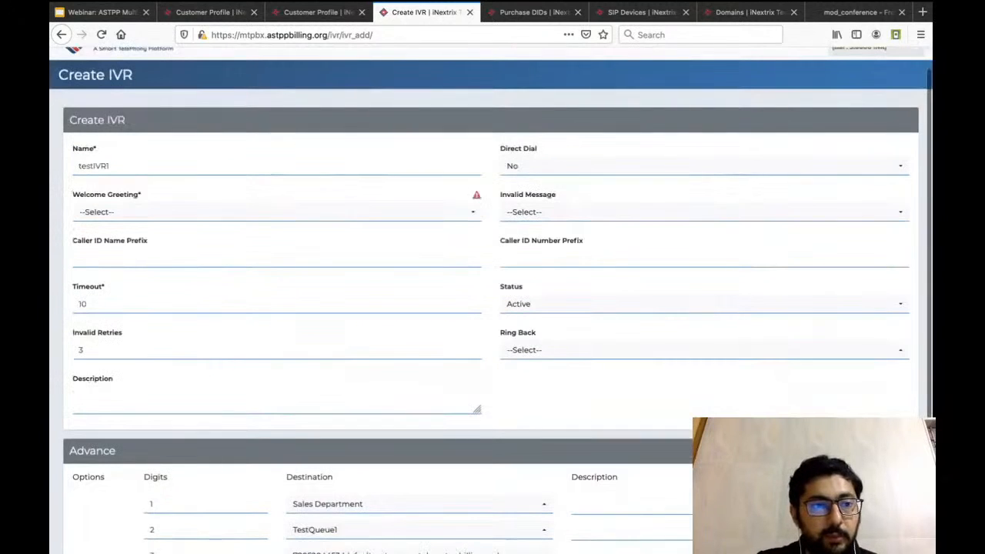
{"action": "left_click", "coordinate": [277, 212]}
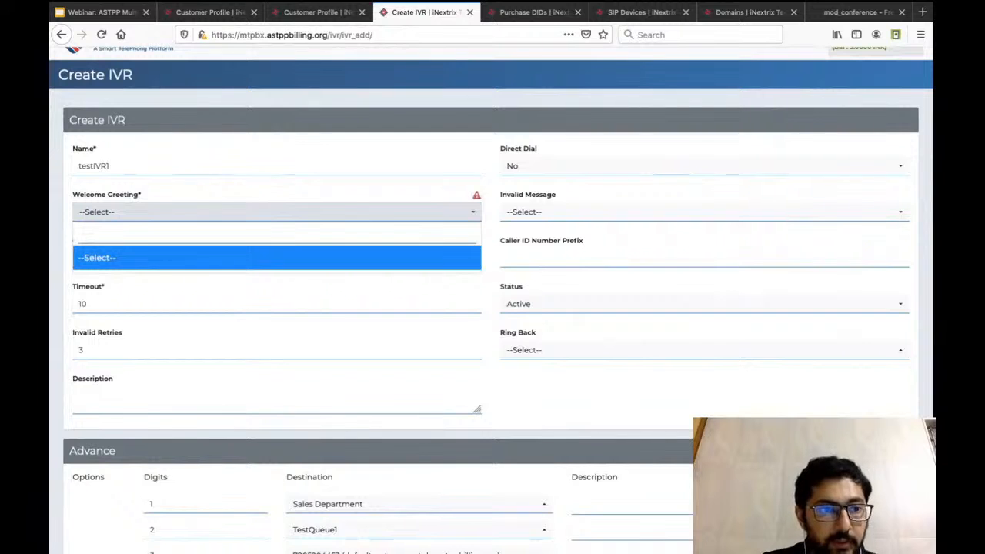
{"action": "key", "text": "Escape"}
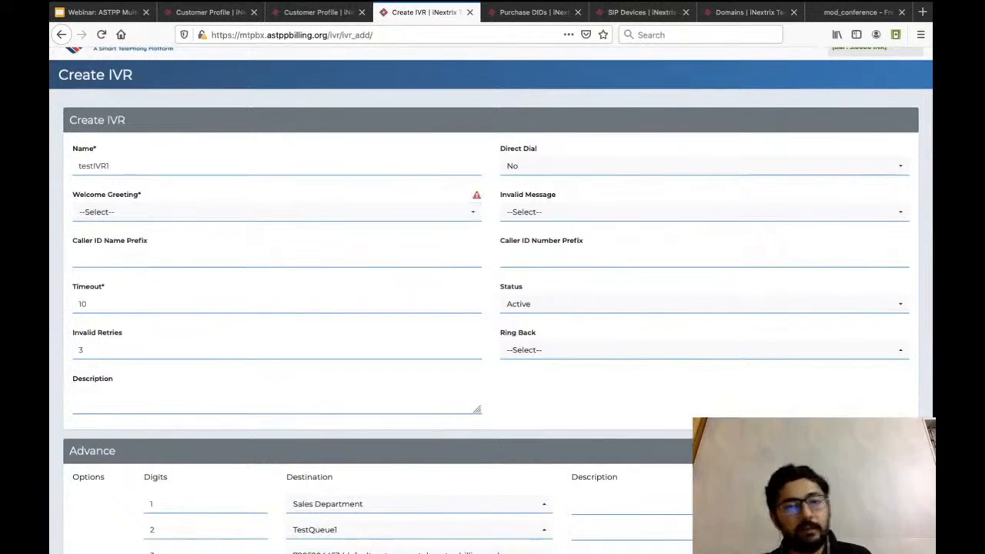
Look over the IVR form and its four options, and cancel the creation.
{"action": "scroll", "coordinate": [493, 308], "scroll_direction": "down", "scroll_amount": 3}
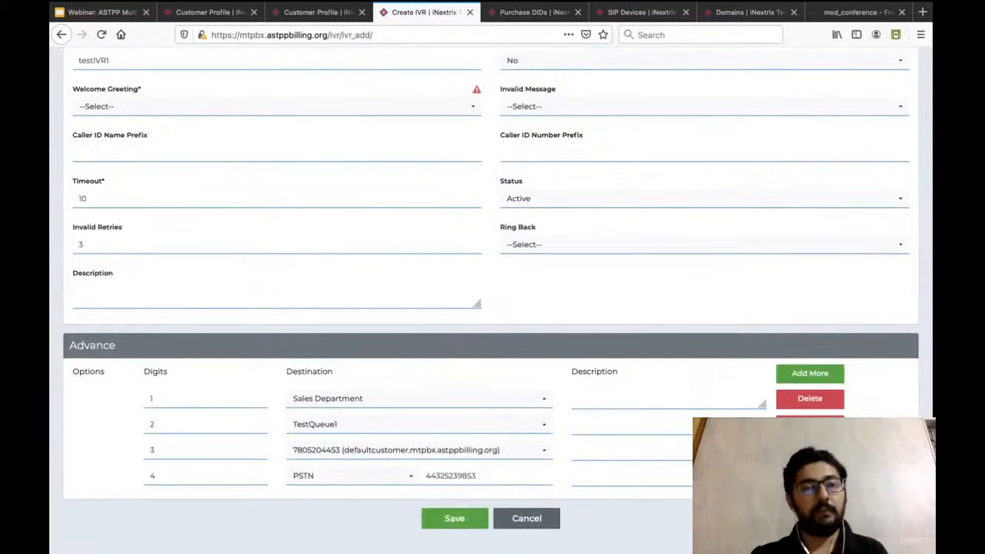
{"action": "scroll", "coordinate": [492, 308], "scroll_direction": "up", "scroll_amount": 3}
{"action": "scroll", "coordinate": [493, 308], "scroll_direction": "down", "scroll_amount": 2}
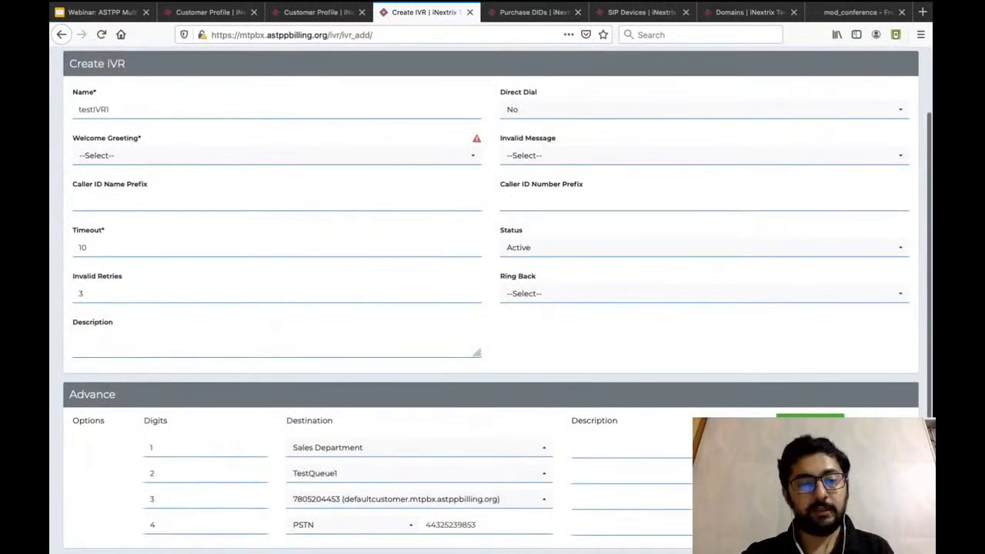
{"action": "scroll", "coordinate": [493, 308], "scroll_direction": "down", "scroll_amount": 1}
{"action": "left_click", "coordinate": [526, 490]}
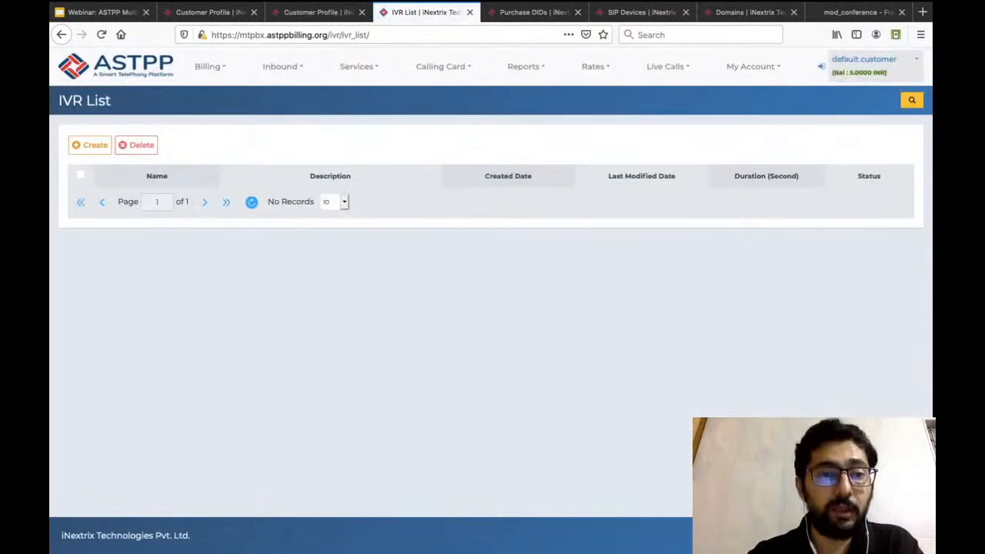
Open the customer's DID list and preview IVR as the DID's call type, closing the destination settings without saving.
{"action": "left_click", "coordinate": [279, 66]}
{"action": "left_click", "coordinate": [264, 90]}
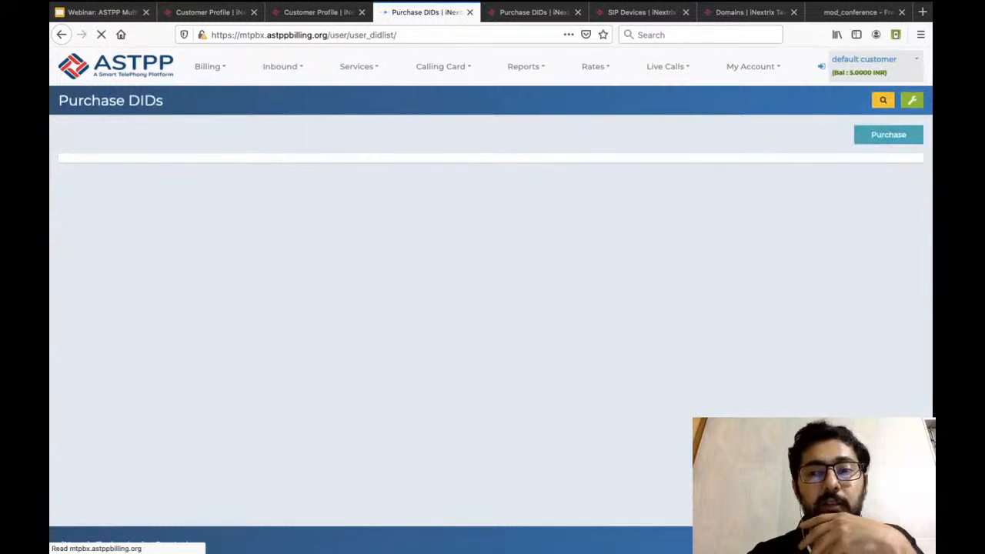
{"action": "left_click", "coordinate": [884, 216]}
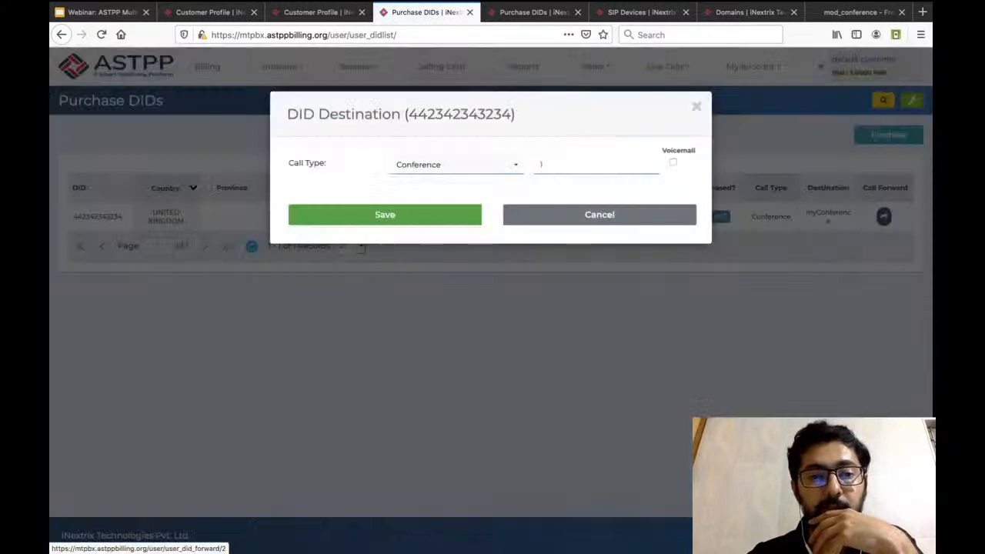
{"action": "left_click", "coordinate": [456, 165]}
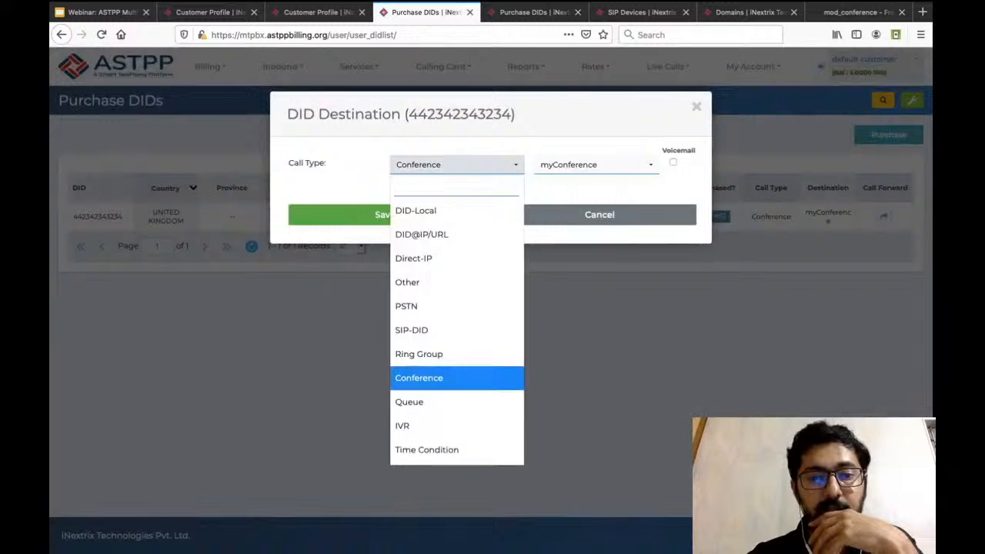
{"action": "left_click", "coordinate": [402, 426]}
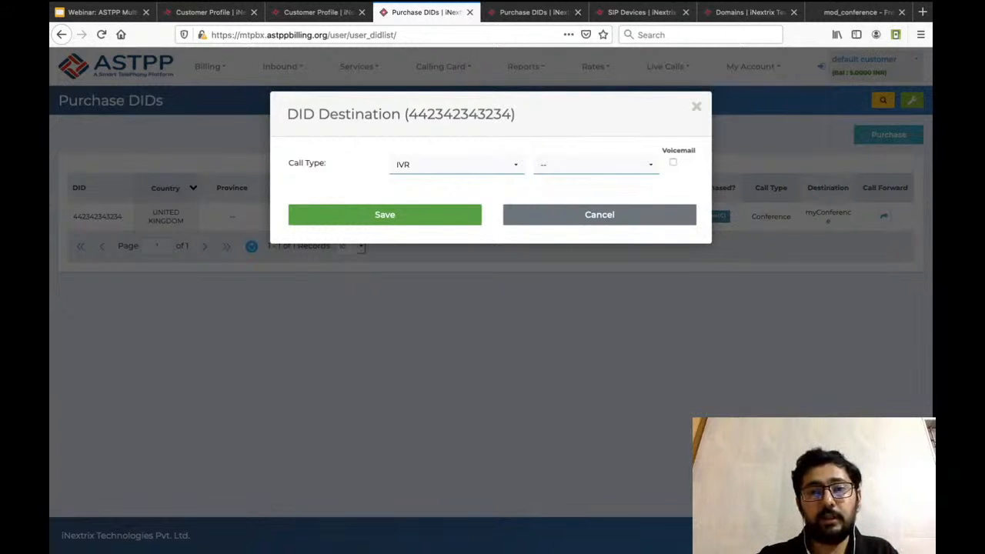
{"action": "left_click", "coordinate": [697, 106]}
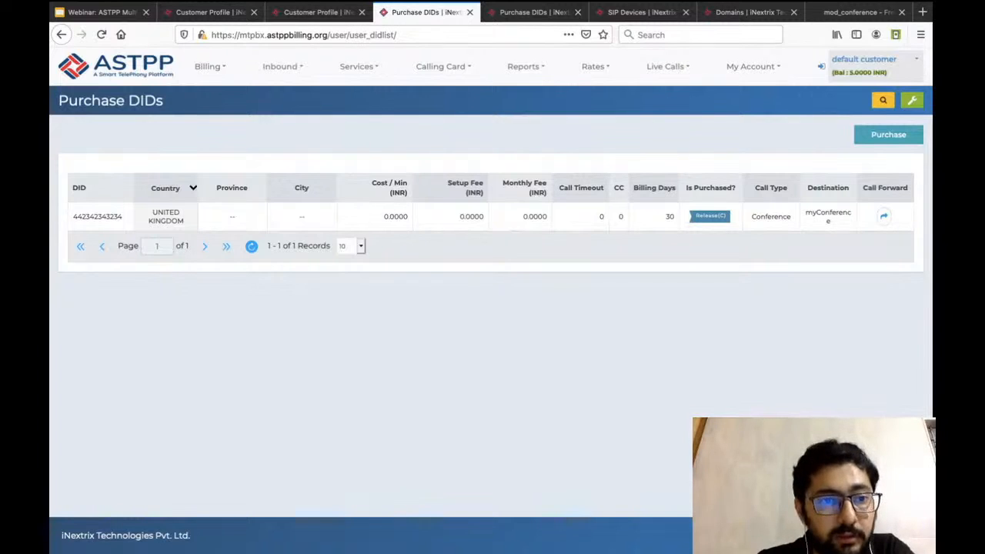
Open the customer's Feature Code list and review the features, their dial codes and descriptions.
{"action": "mouse_move", "coordinate": [282, 67]}
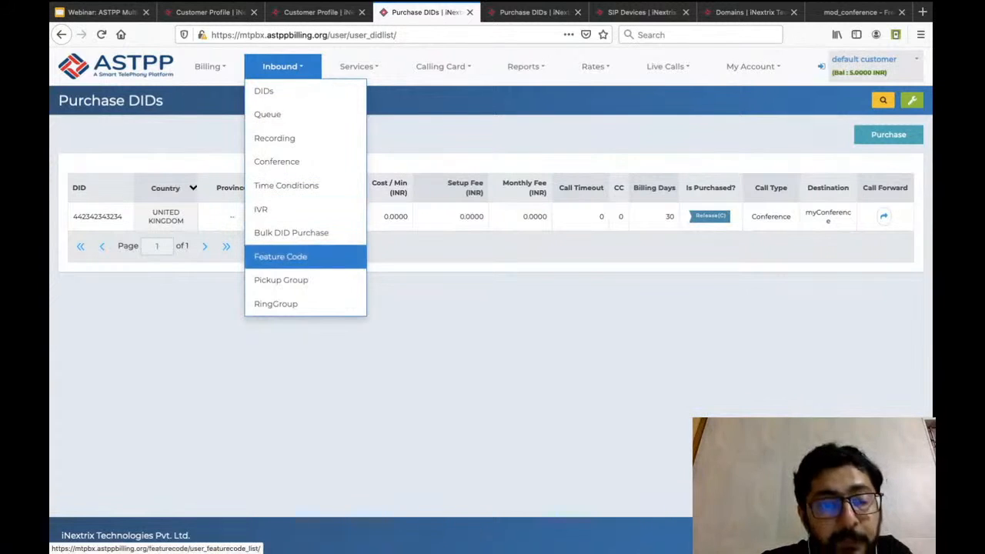
{"action": "left_click", "coordinate": [316, 256]}
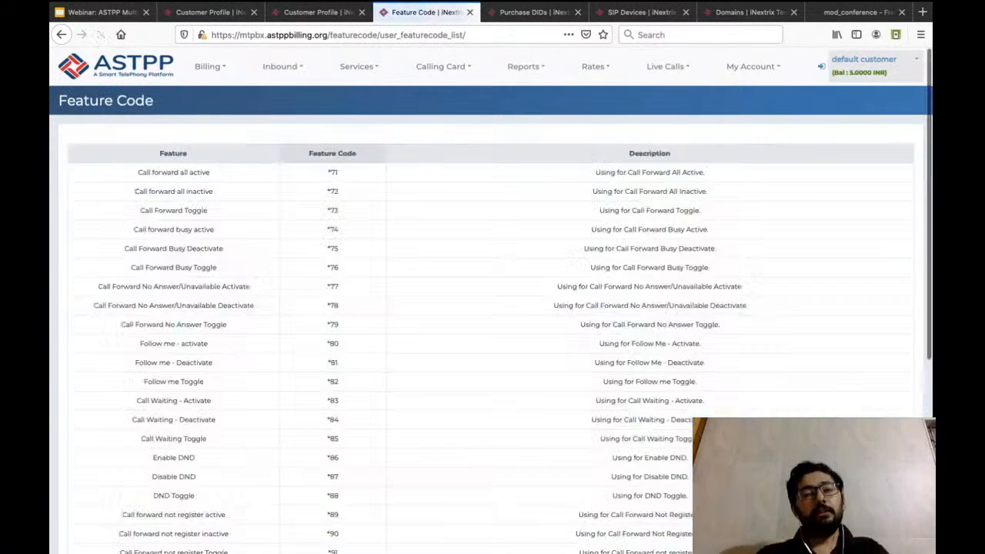
{"action": "scroll", "coordinate": [492, 308], "scroll_direction": "down", "scroll_amount": 6}
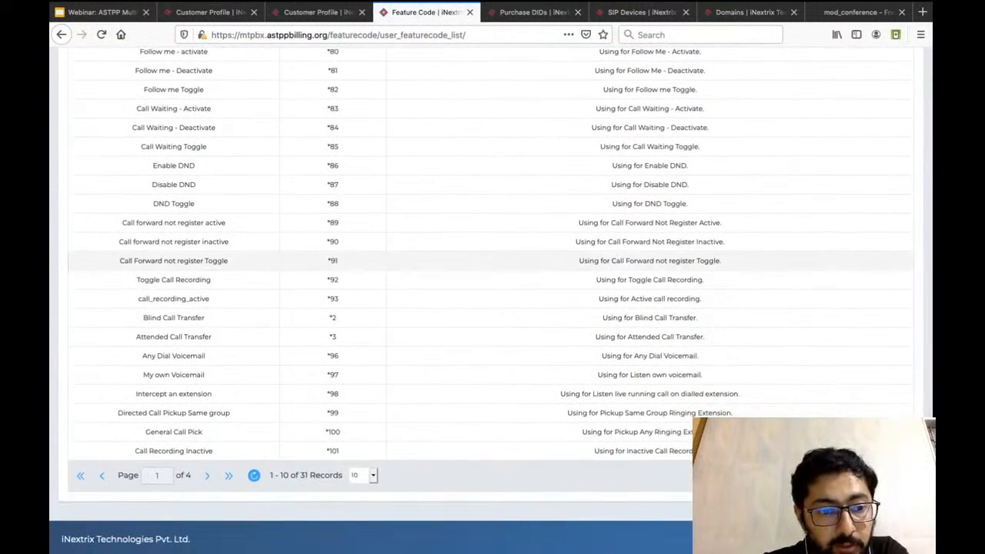
{"action": "scroll", "coordinate": [493, 254], "scroll_direction": "up", "scroll_amount": 6}
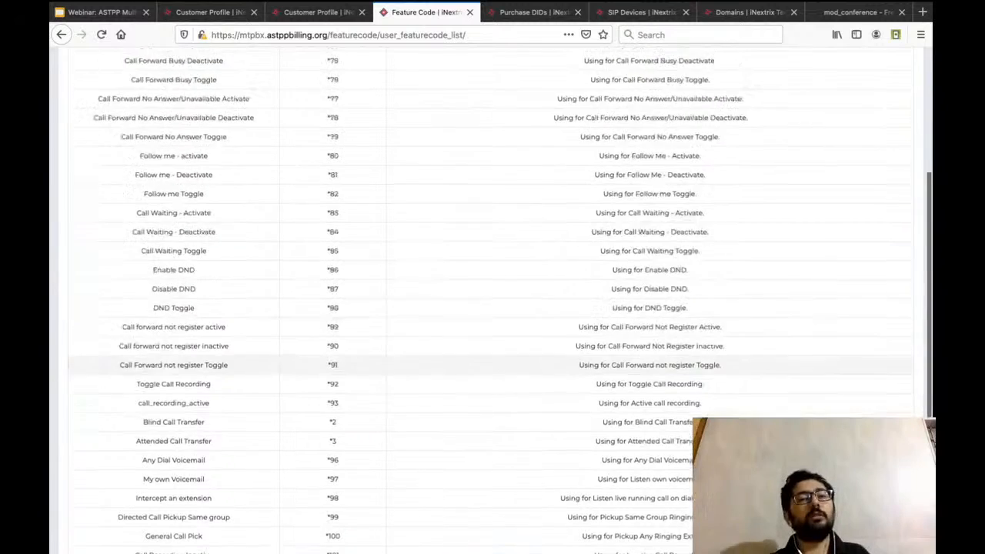
Review the rest of the customer's feature codes, highlighting the General Call Pick code *100.
{"action": "scroll", "coordinate": [492, 308], "scroll_direction": "down", "scroll_amount": 5}
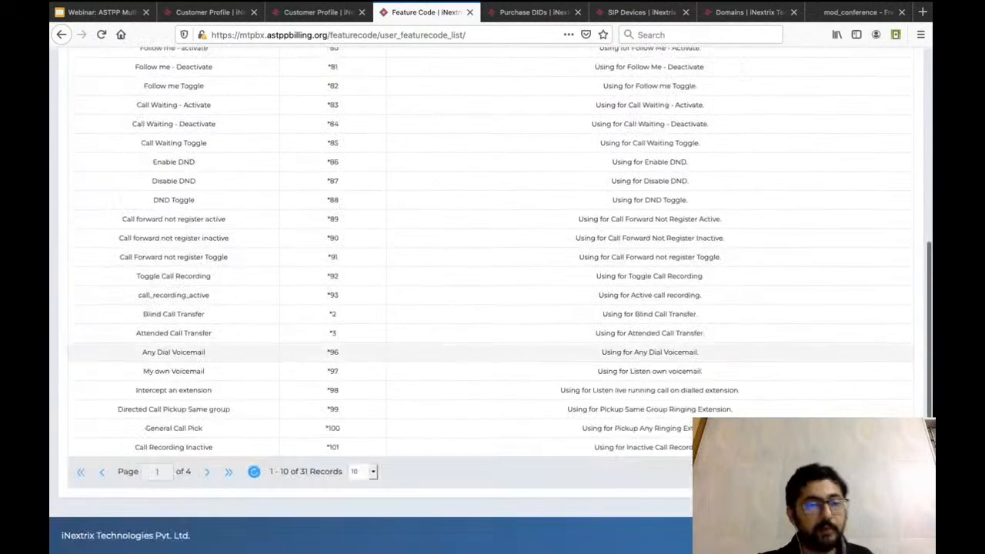
{"action": "double_click", "coordinate": [332, 429]}
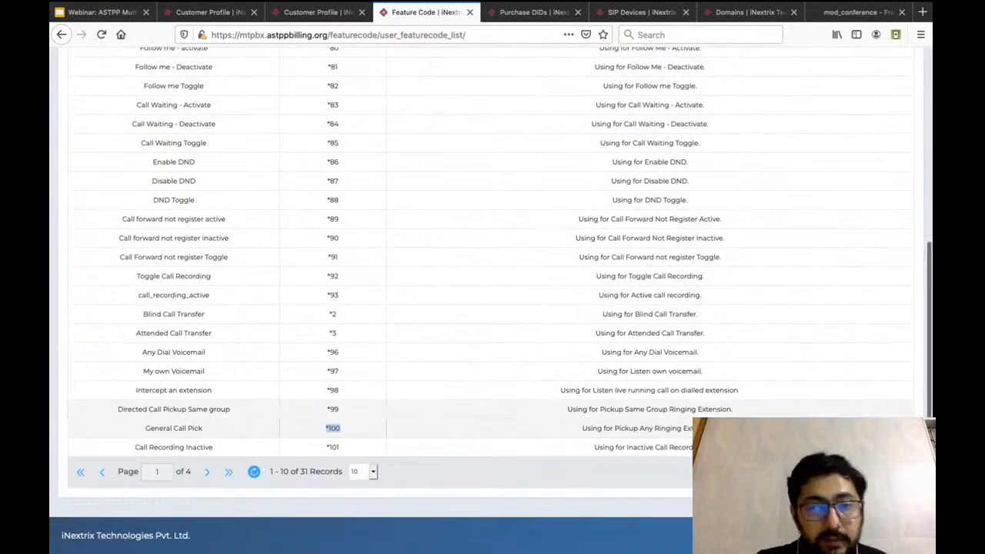
{"action": "scroll", "coordinate": [493, 308], "scroll_direction": "up", "scroll_amount": 6}
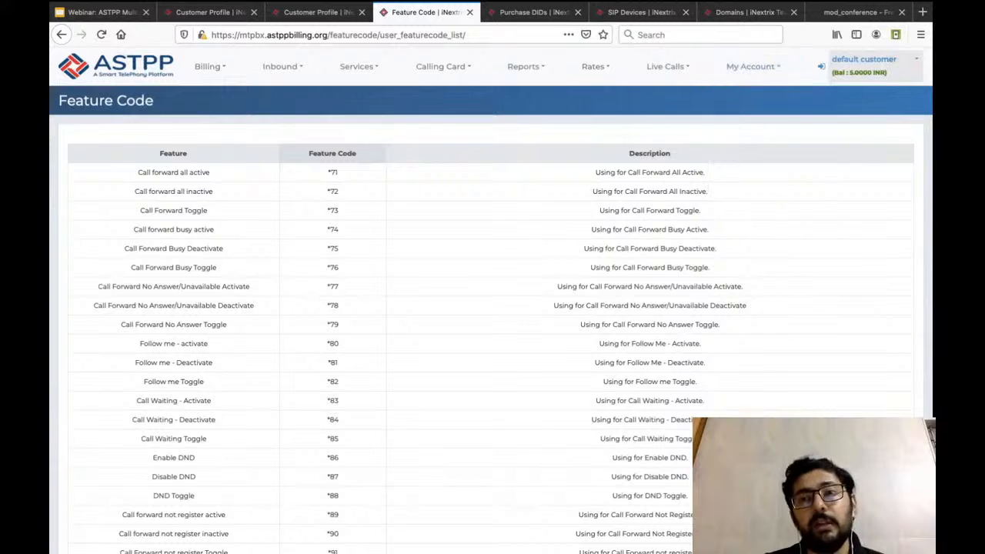
Return to the administrator account and look through its Feature Code list with the editable features and codes.
{"action": "left_click", "coordinate": [821, 66]}
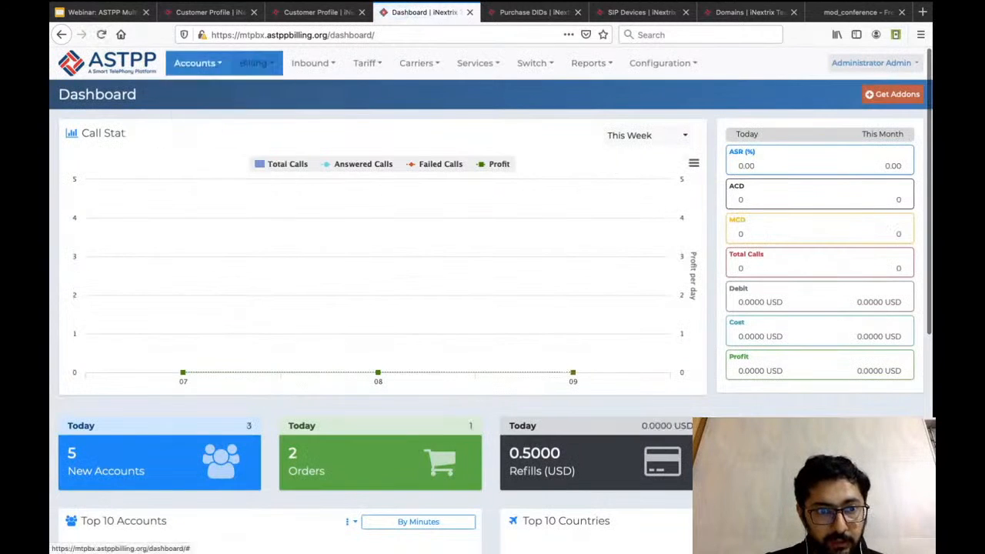
{"action": "mouse_move", "coordinate": [313, 63]}
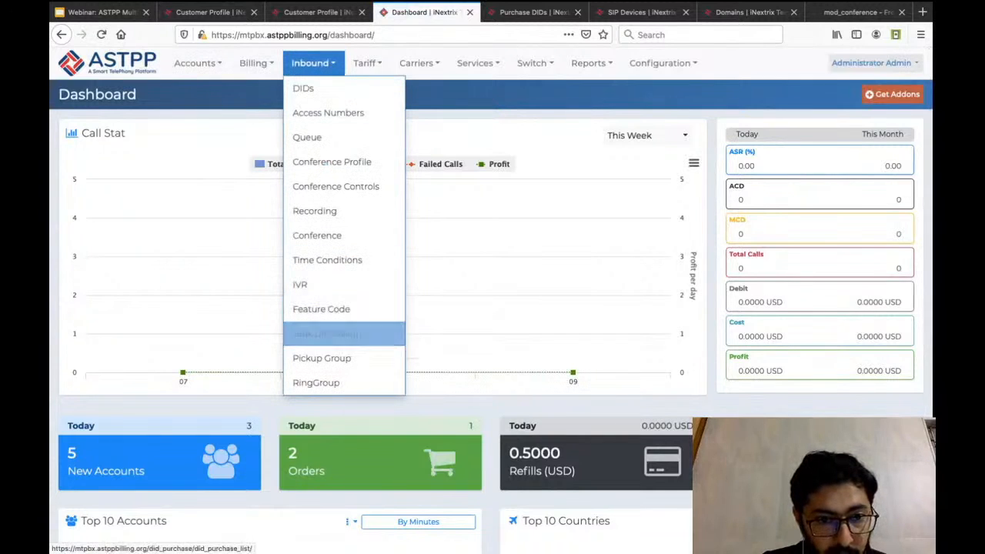
{"action": "left_click", "coordinate": [352, 308]}
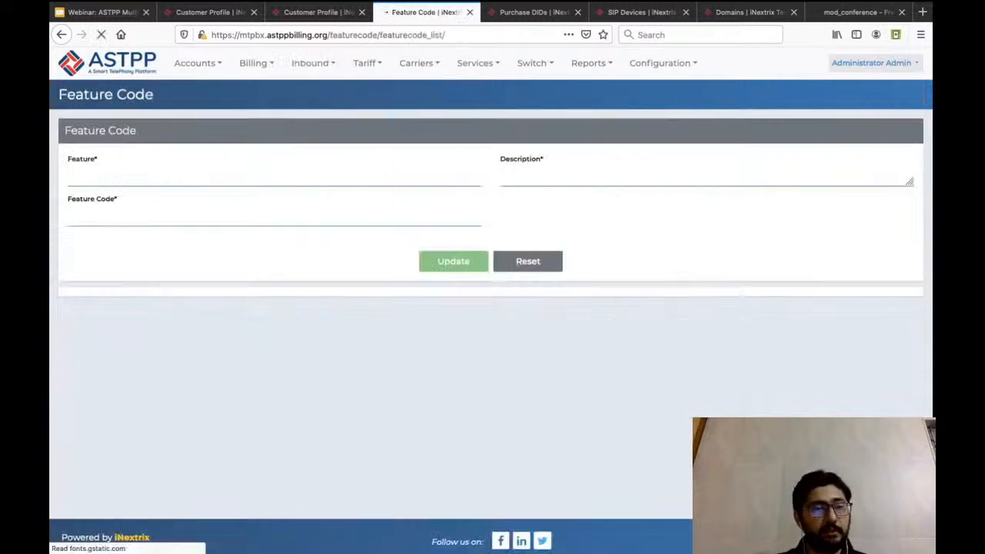
{"action": "scroll", "coordinate": [493, 307], "scroll_direction": "down", "scroll_amount": 1}
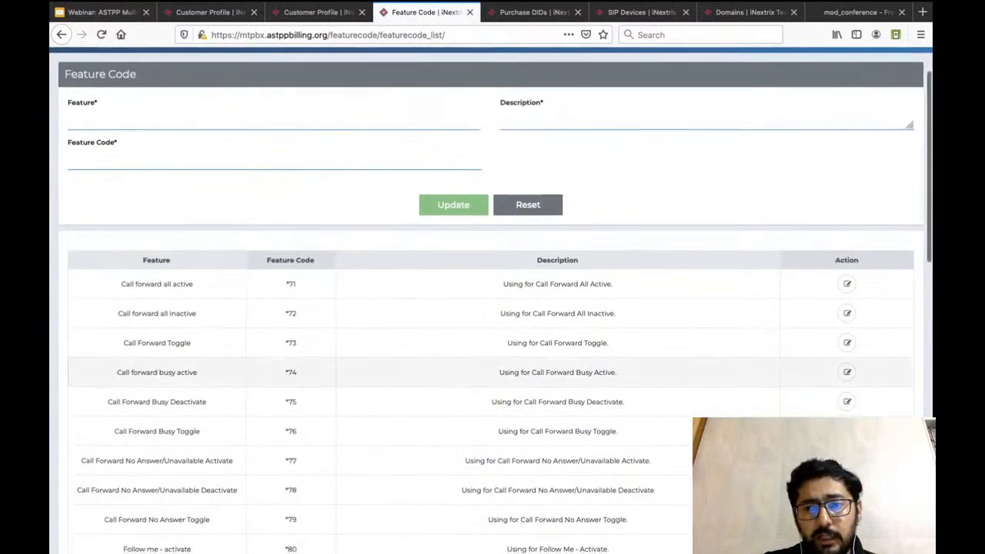
{"action": "scroll", "coordinate": [846, 284], "scroll_direction": "down", "scroll_amount": 1}
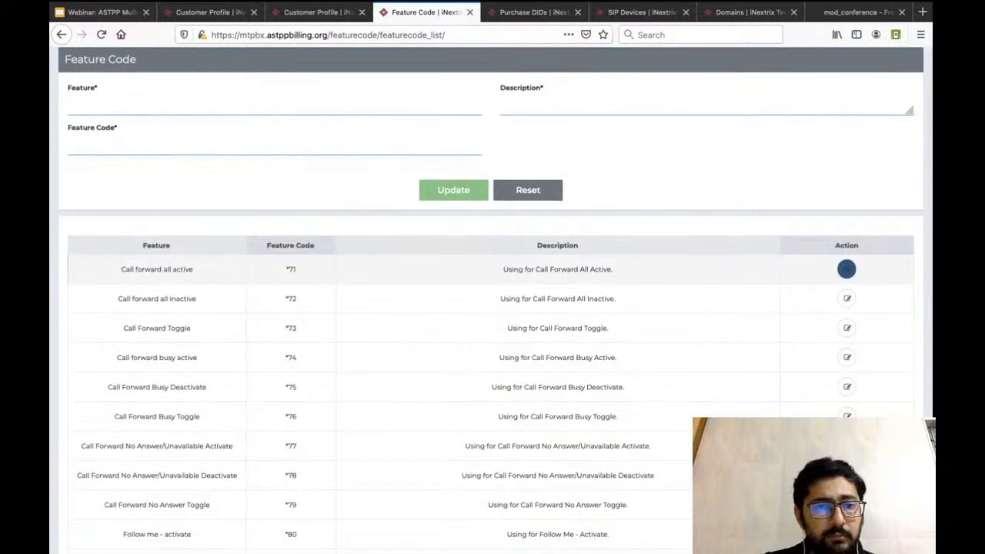
{"action": "scroll", "coordinate": [815, 327], "scroll_direction": "up", "scroll_amount": 1}
{"action": "scroll", "coordinate": [491, 308], "scroll_direction": "up", "scroll_amount": 1}
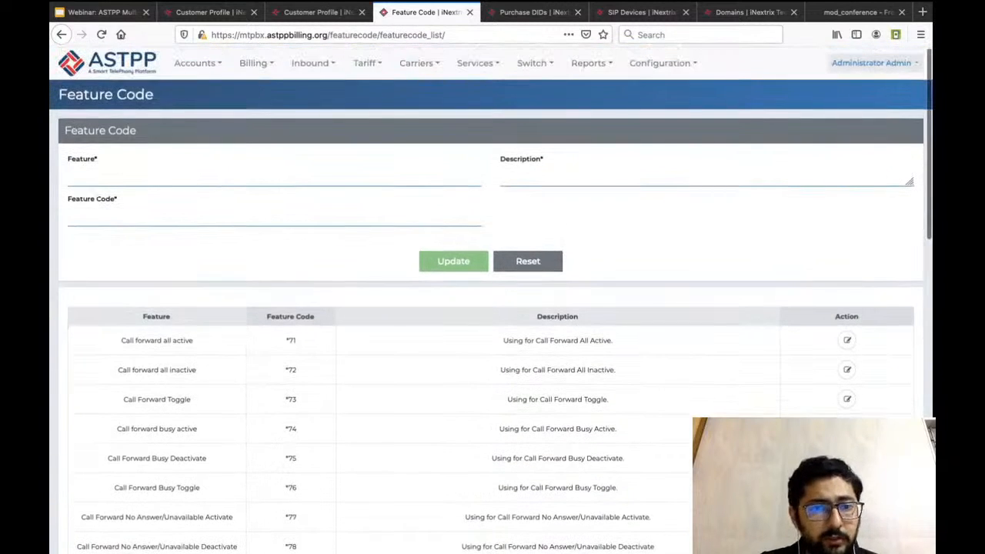
{"action": "scroll", "coordinate": [493, 383], "scroll_direction": "down", "scroll_amount": 10}
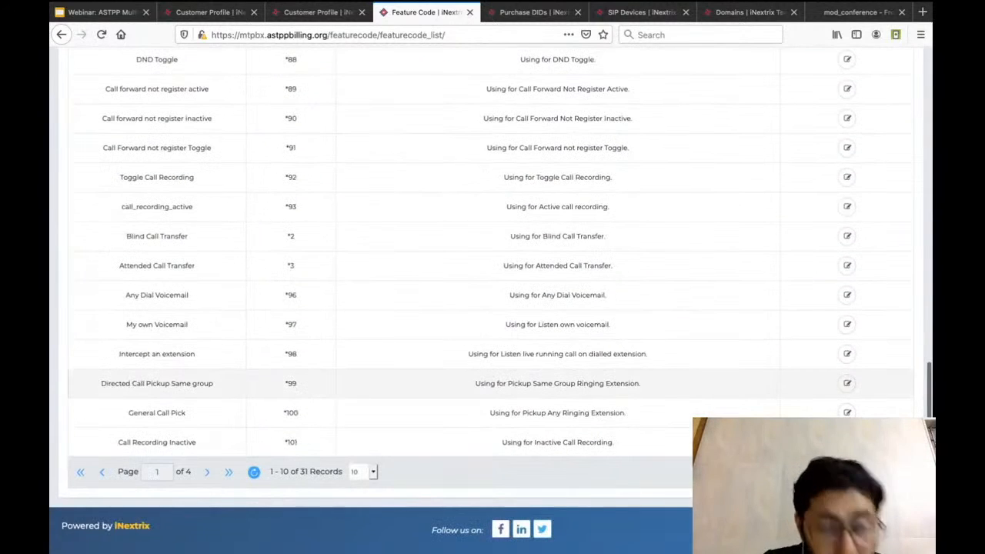
{"action": "scroll", "coordinate": [492, 277], "scroll_direction": "up", "scroll_amount": 10}
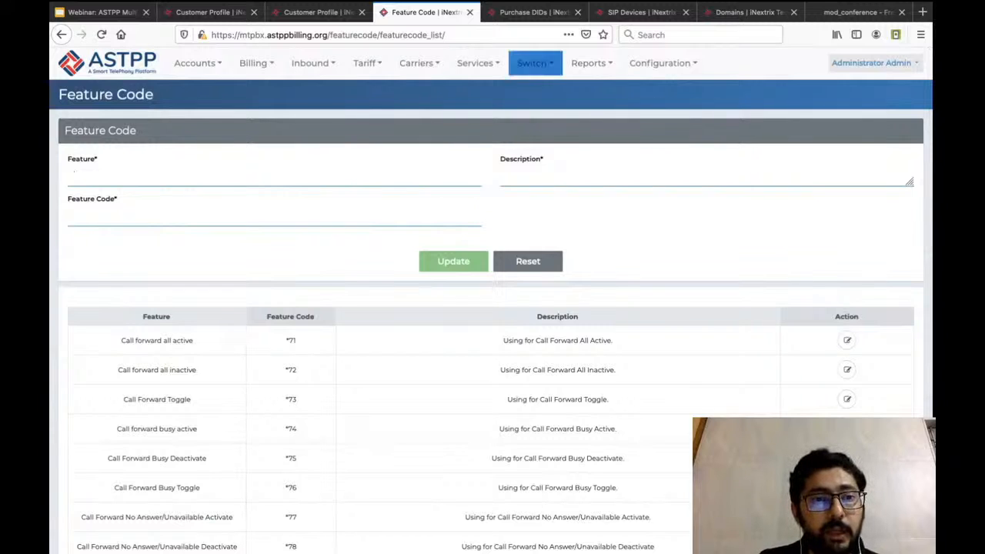
Log in as the default customer from the Customers list and open that customer's Pickup Group list.
{"action": "left_click", "coordinate": [195, 63]}
{"action": "mouse_move", "coordinate": [223, 88]}
{"action": "left_click", "coordinate": [320, 119]}
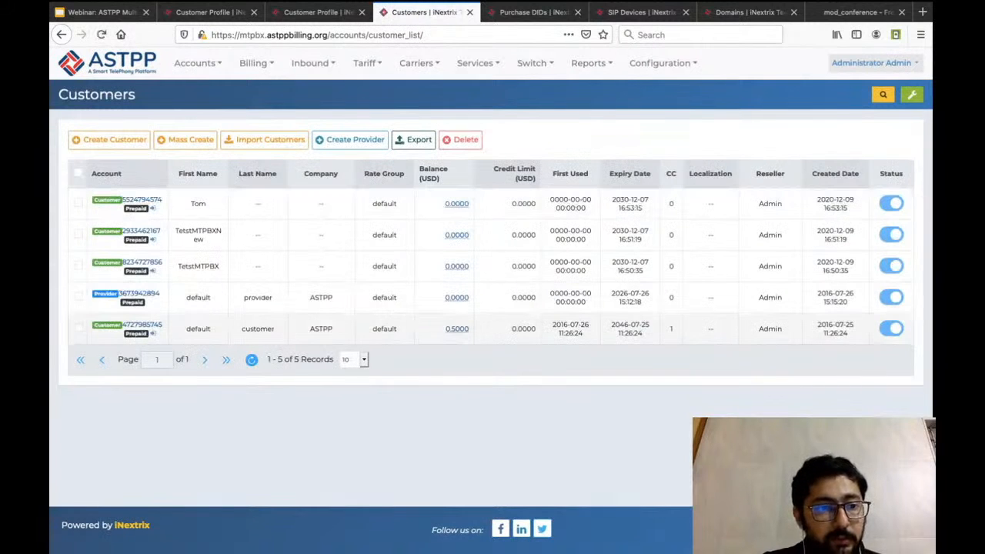
{"action": "left_click", "coordinate": [153, 334]}
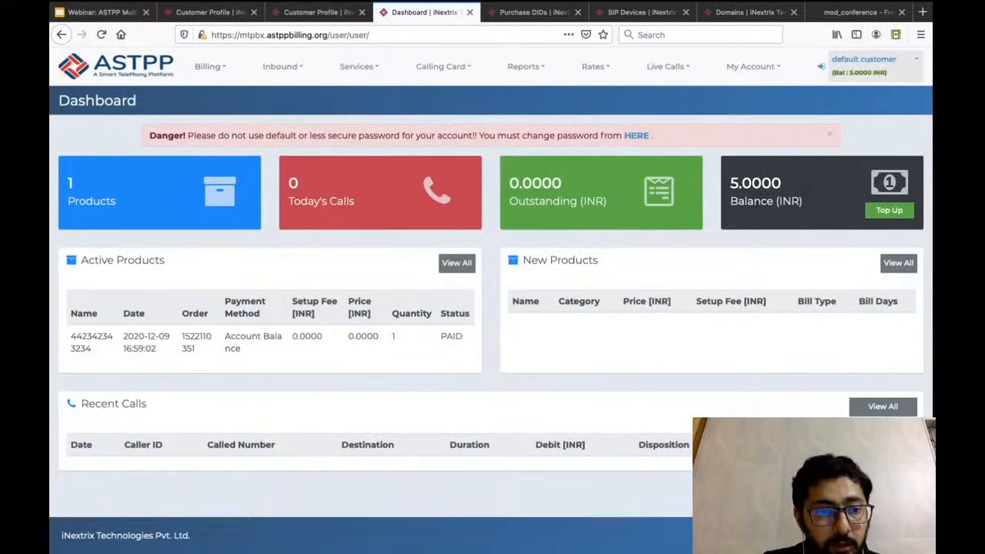
{"action": "left_click", "coordinate": [282, 66]}
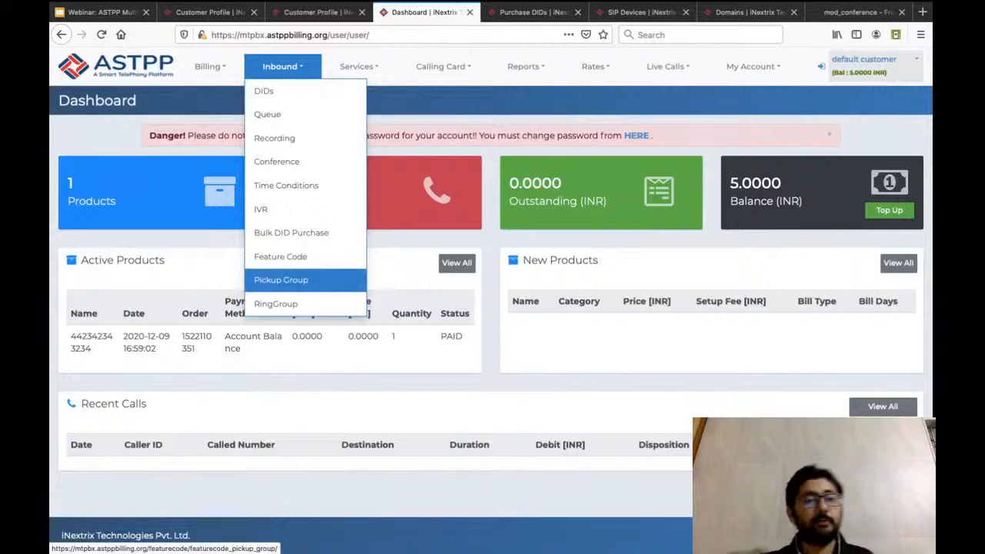
{"action": "left_click", "coordinate": [281, 280]}
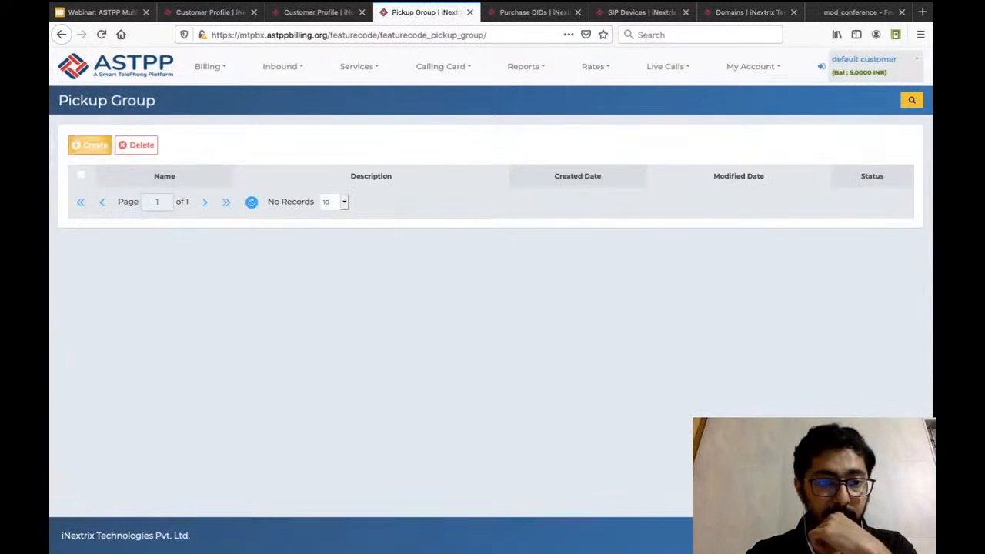
Create an active pickup group named HR Dept with the description Any.
{"action": "left_click", "coordinate": [89, 145]}
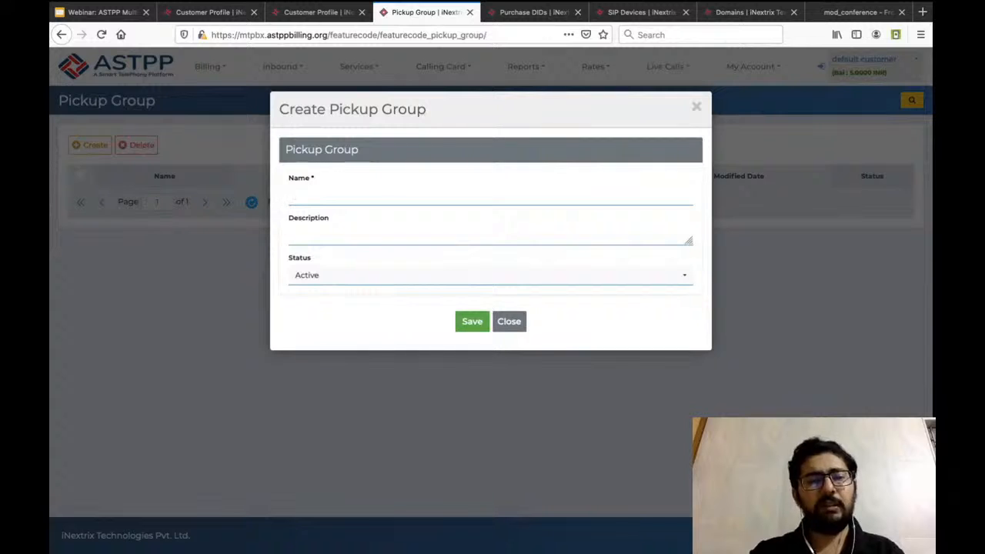
{"action": "type", "text": "Sales"}
{"action": "key", "text": "BackSpace"}
{"action": "key", "text": "BackSpace"}
{"action": "key", "text": "BackSpace"}
{"action": "key", "text": "BackSpace"}
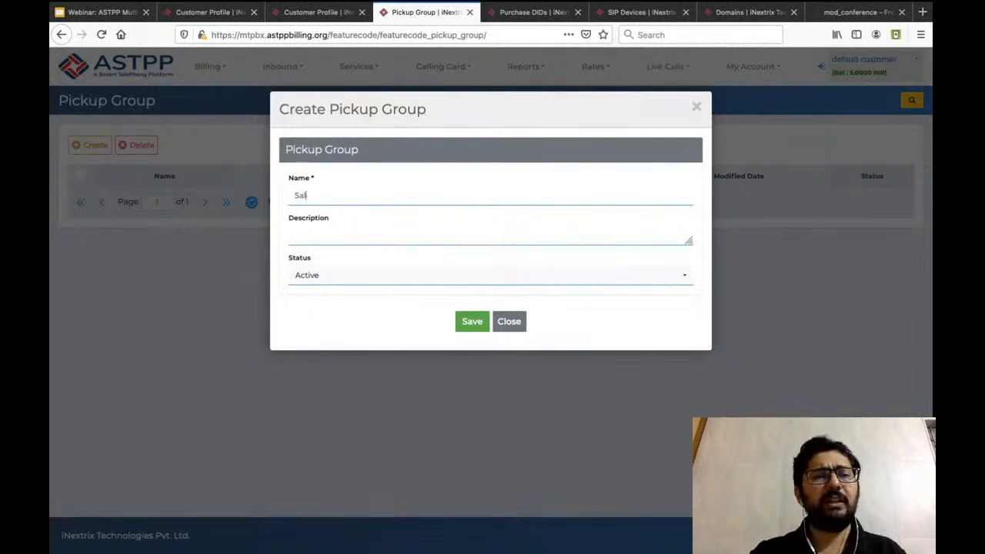
{"action": "key", "text": "BackSpace"}
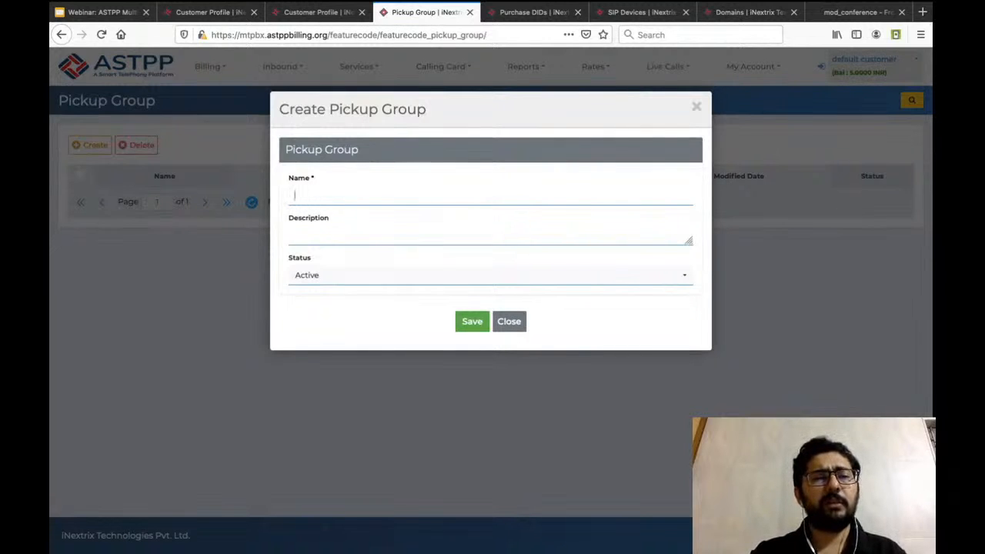
{"action": "type", "text": "HR Dept"}
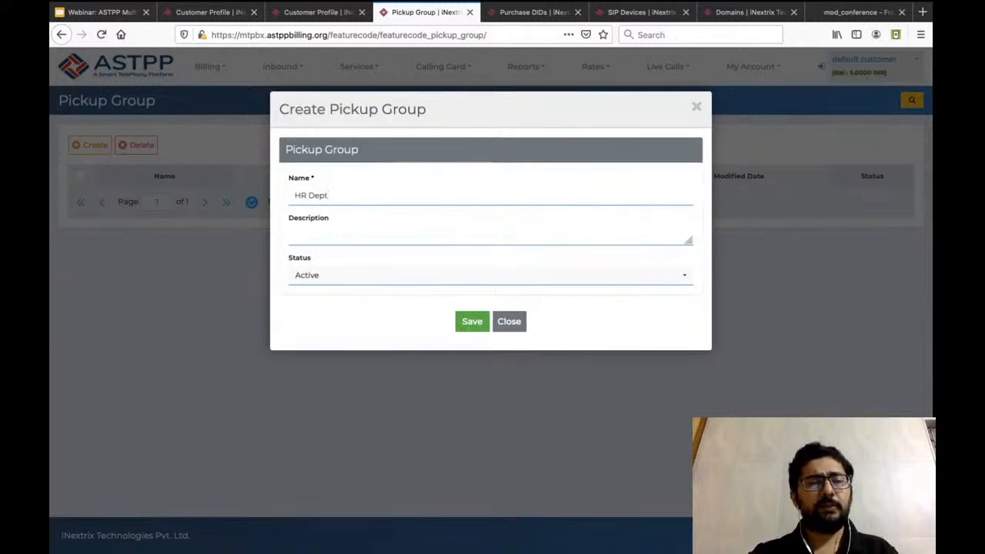
{"action": "left_click", "coordinate": [296, 237]}
{"action": "type", "text": "Any"}
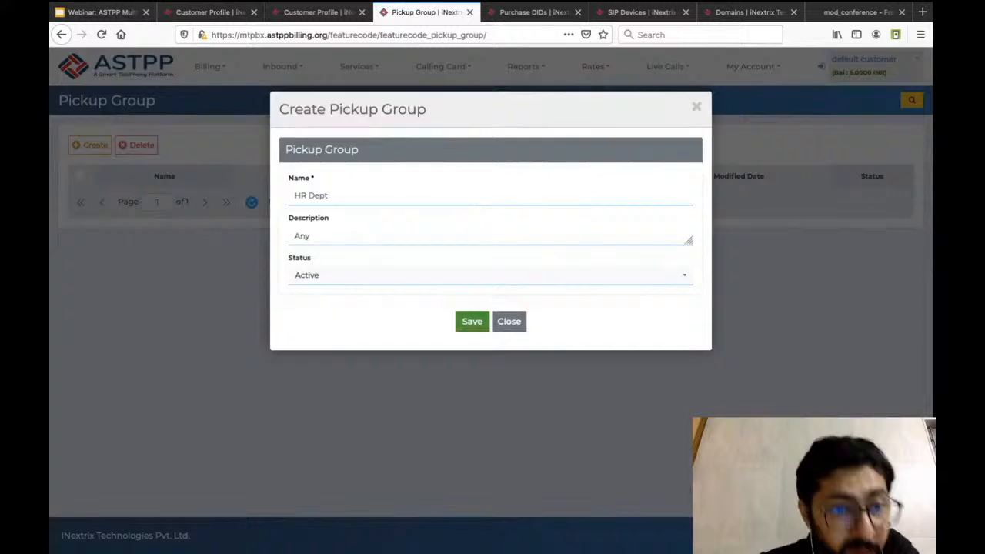
{"action": "left_click", "coordinate": [472, 320]}
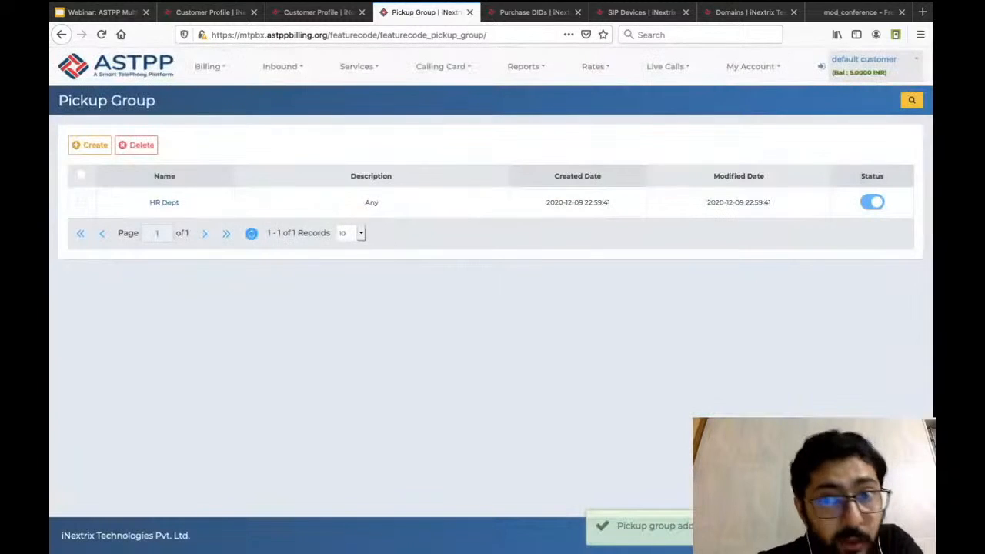
Open the customer's SIP Devices in a new browser tab and show the call routing settings of QueueAgent2.
{"action": "left_click", "coordinate": [751, 66]}
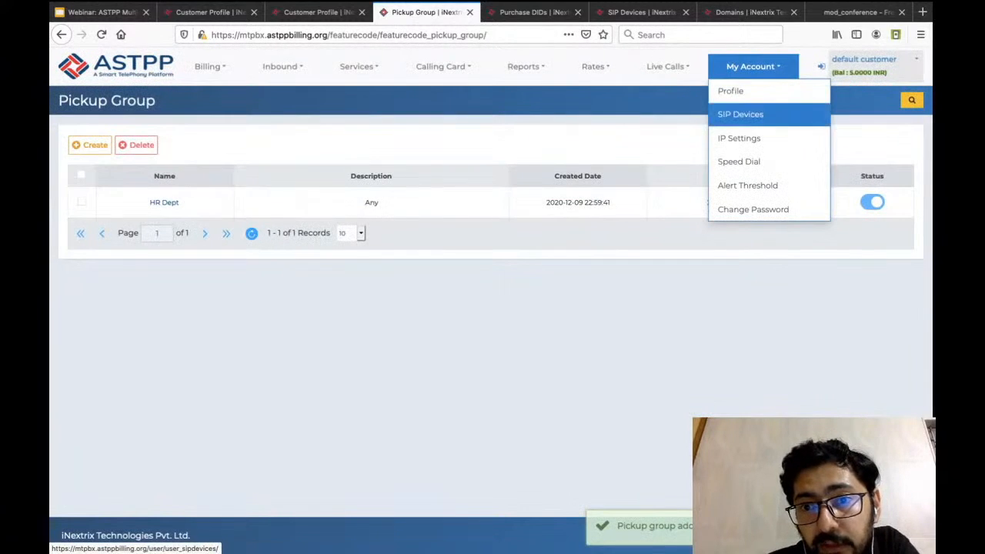
{"action": "left_click", "coordinate": [741, 114], "text": "ctrl"}
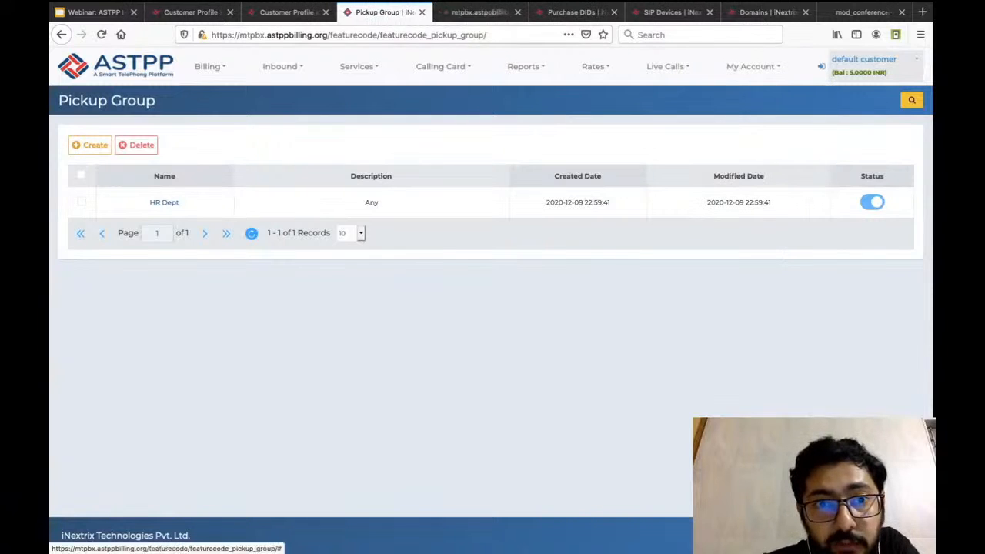
{"action": "key", "text": "ctrl+Tab"}
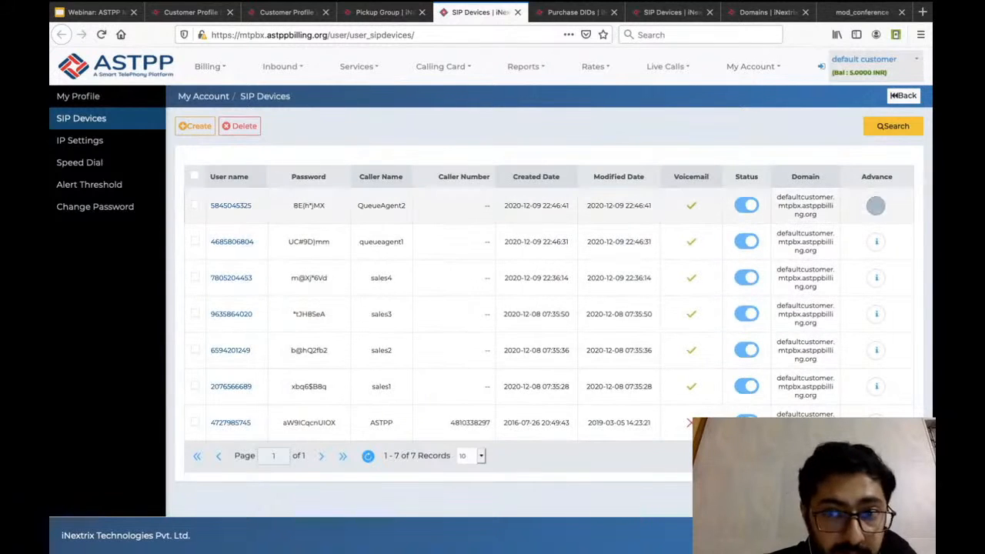
{"action": "left_click", "coordinate": [876, 205]}
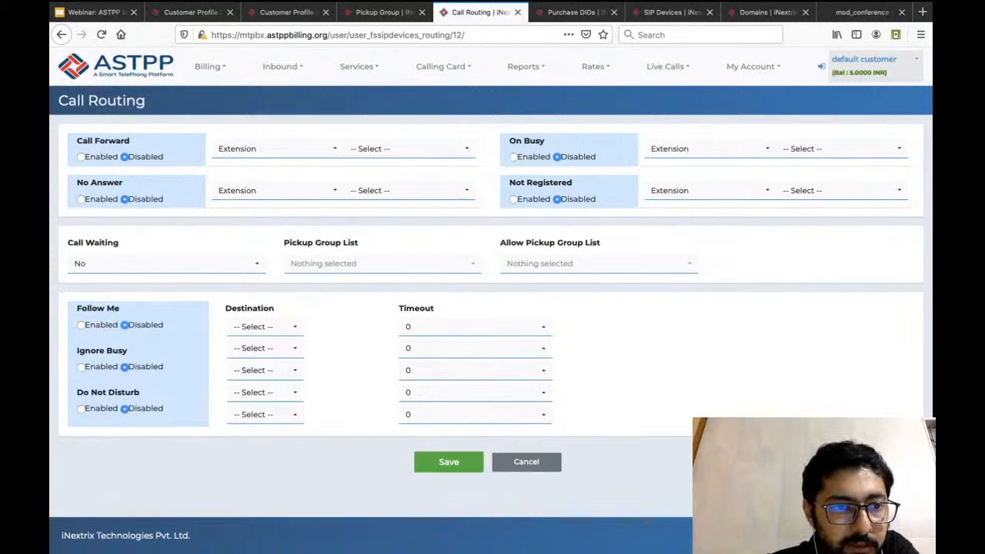
Enable Call Forward to the extension of the sales4 device, and set Call Forward back to Disabled.
{"action": "left_click", "coordinate": [81, 157]}
{"action": "left_click", "coordinate": [277, 149]}
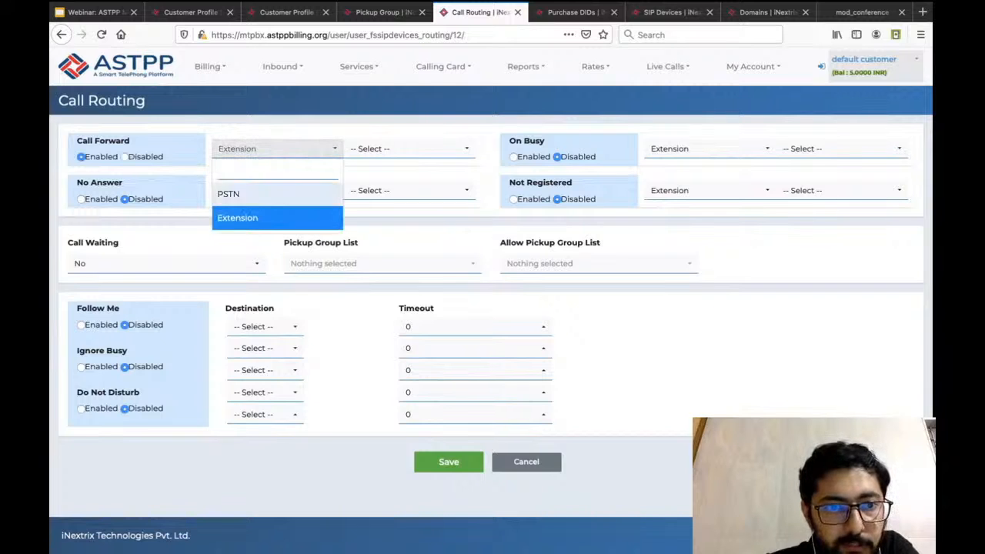
{"action": "left_click", "coordinate": [277, 218]}
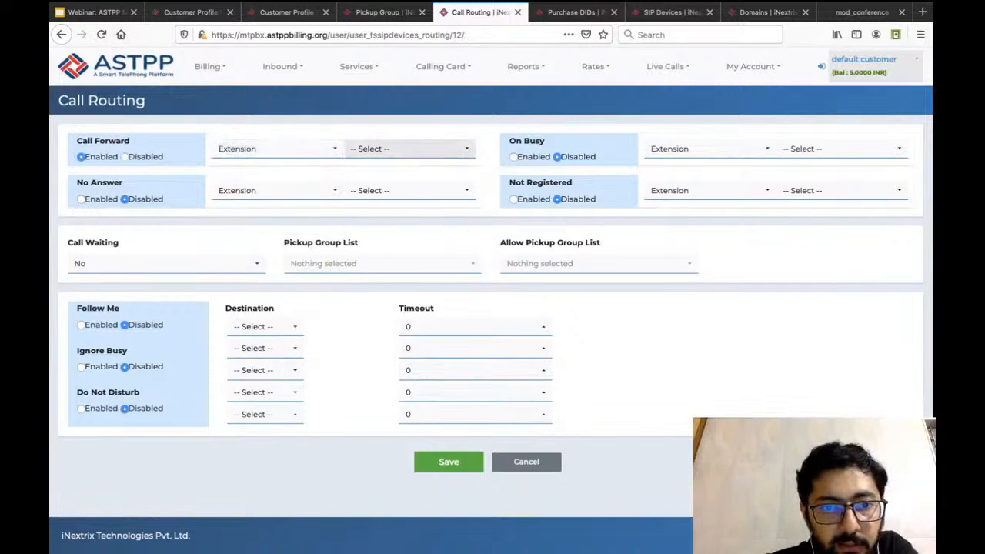
{"action": "left_click", "coordinate": [408, 149]}
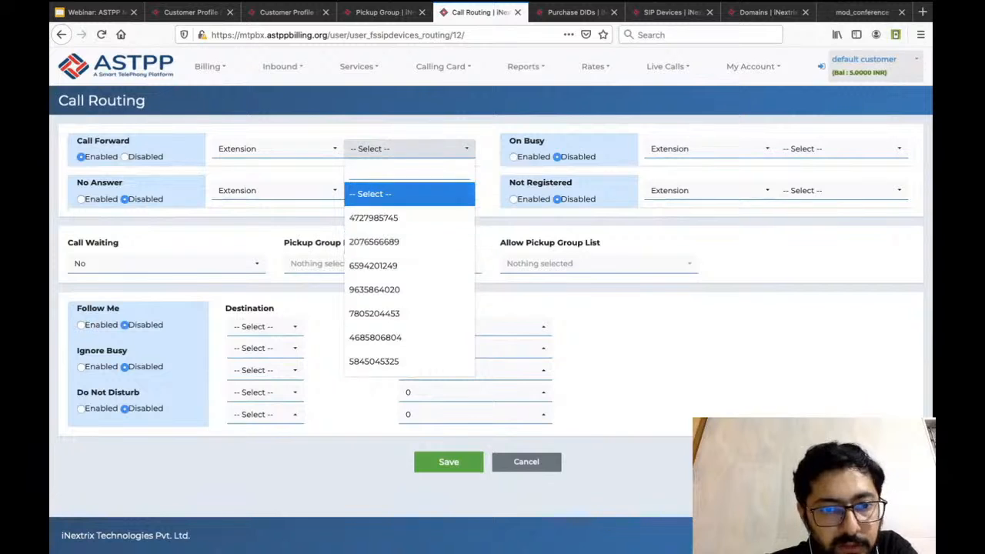
{"action": "left_click", "coordinate": [374, 313]}
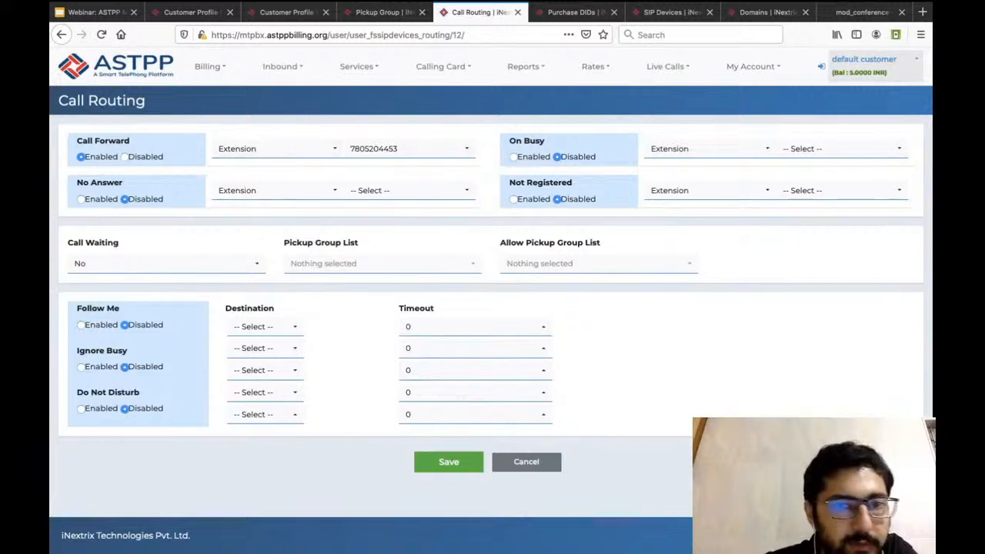
{"action": "left_click", "coordinate": [125, 157]}
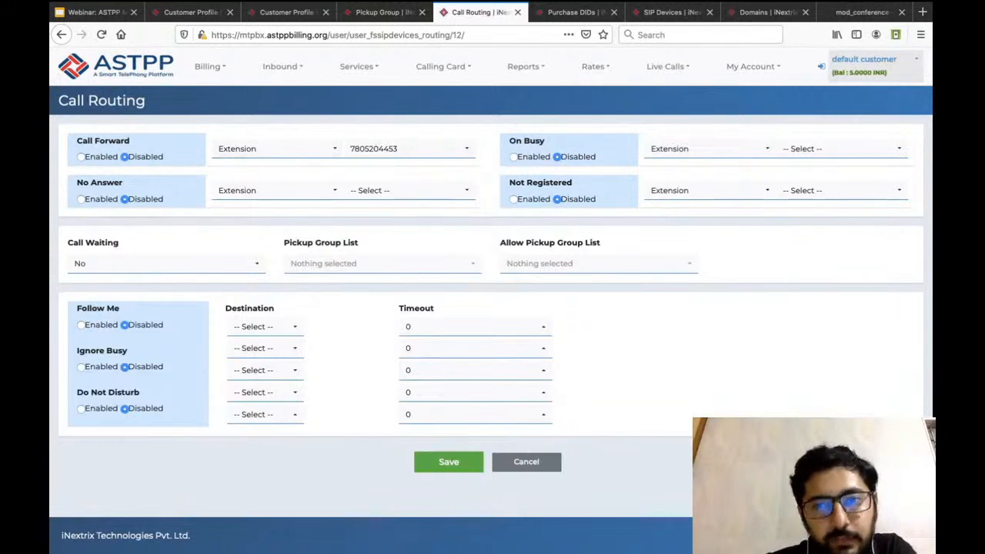
Preview PSTN as the On Busy destination type and switch it back to Extension.
{"action": "left_click", "coordinate": [708, 149]}
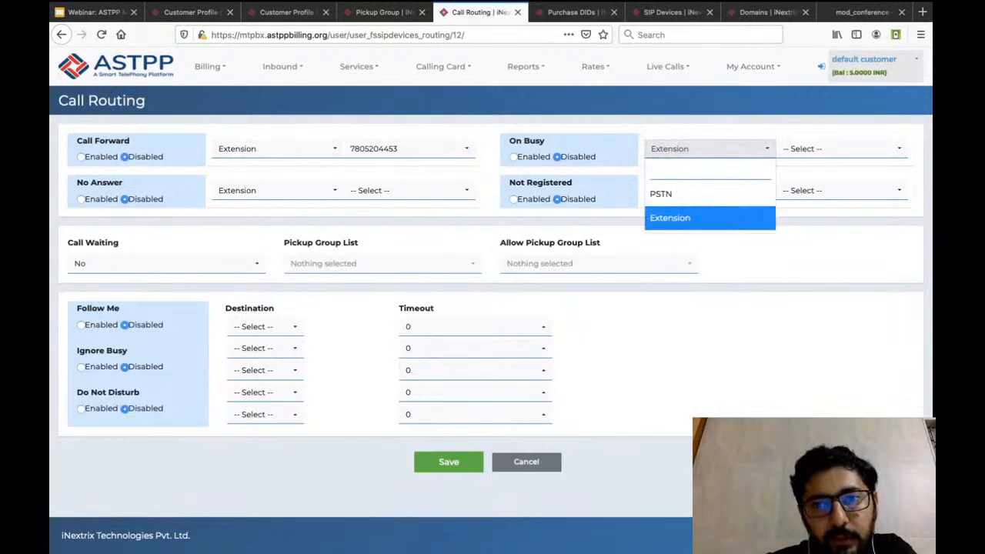
{"action": "left_click", "coordinate": [677, 194]}
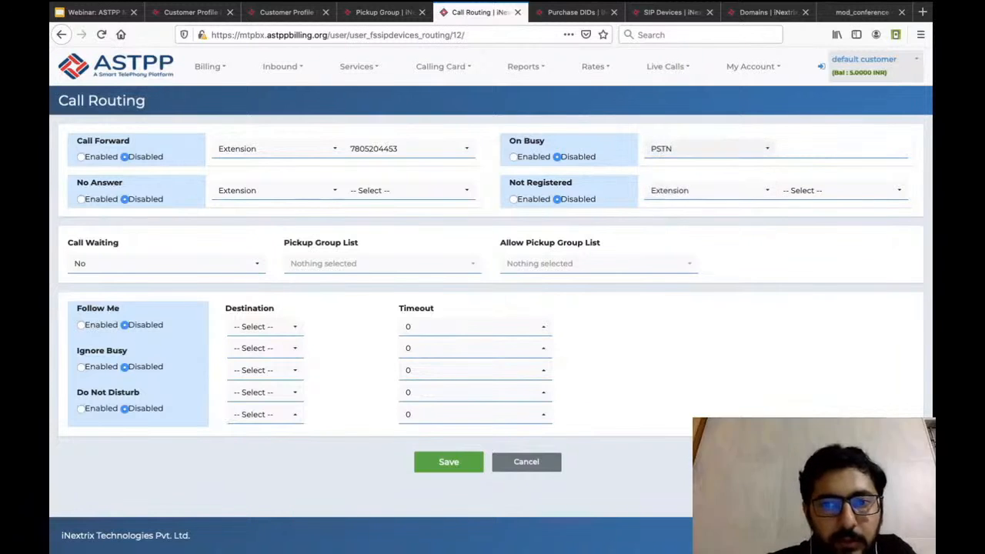
{"action": "left_click", "coordinate": [708, 148]}
{"action": "left_click", "coordinate": [673, 218]}
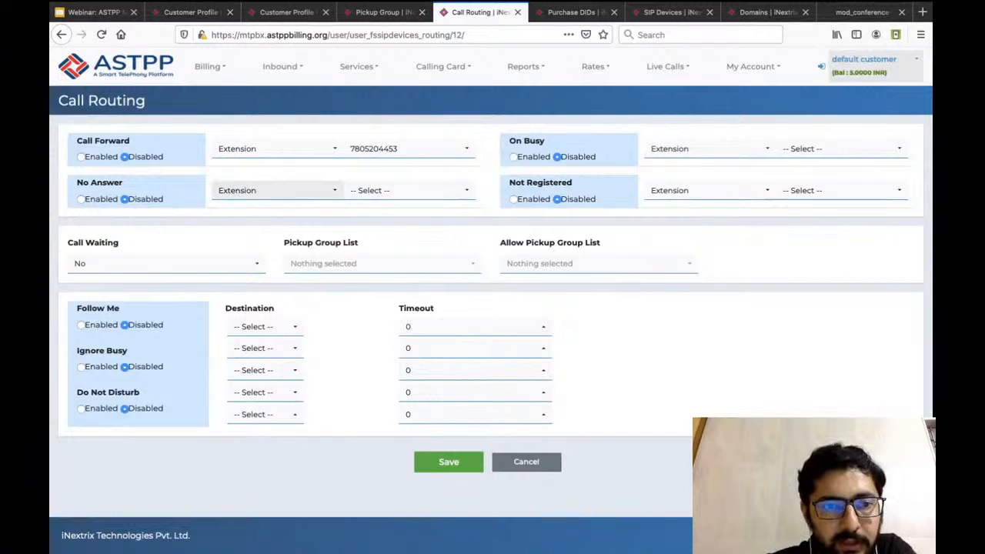
Check the No Answer destination types and the Call Waiting choices, keeping Extension and No selected.
{"action": "left_click", "coordinate": [277, 190]}
{"action": "left_click", "coordinate": [240, 260]}
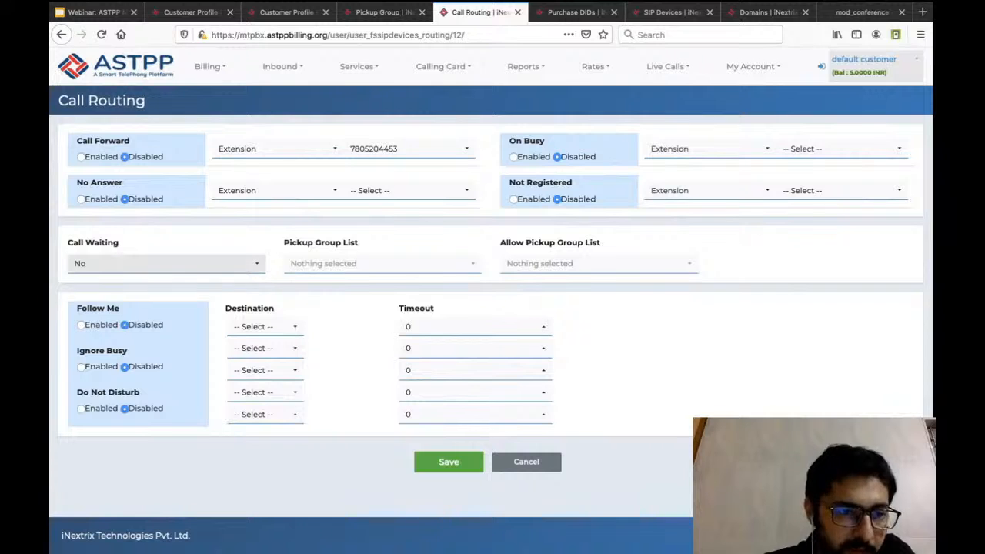
{"action": "left_click", "coordinate": [165, 263]}
{"action": "key", "text": "Escape"}
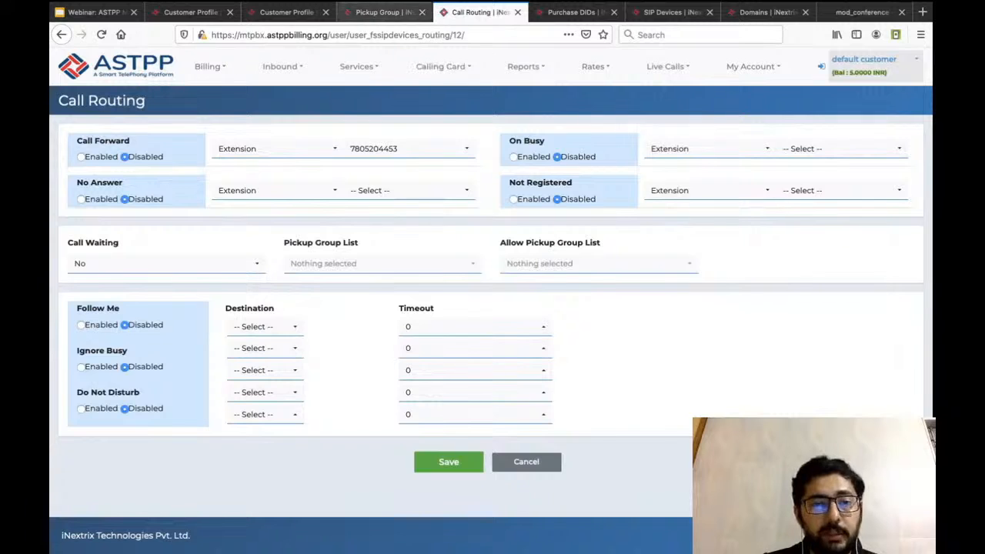
Add HR Dept to the device's Allow Pickup Group List.
{"action": "left_click", "coordinate": [566, 263]}
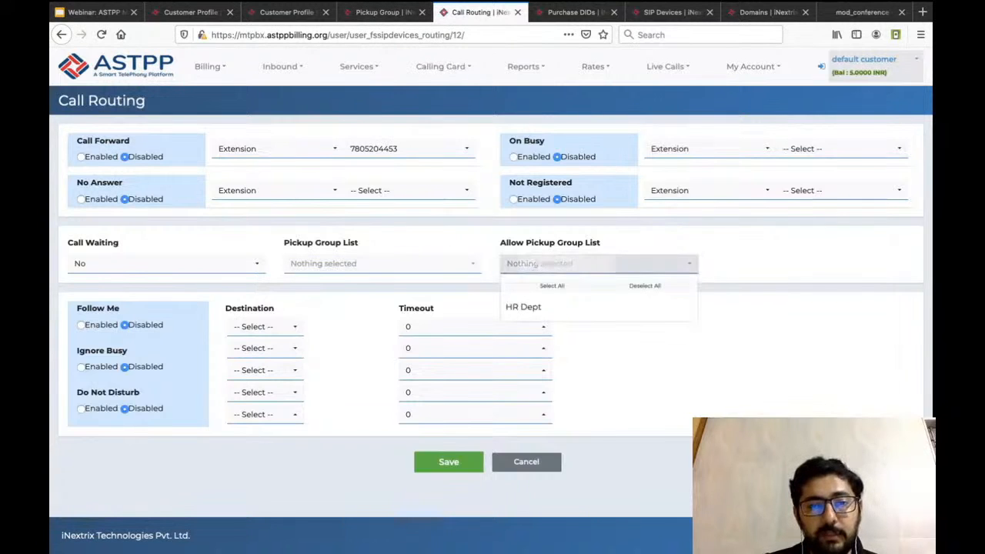
{"action": "key", "text": "Escape"}
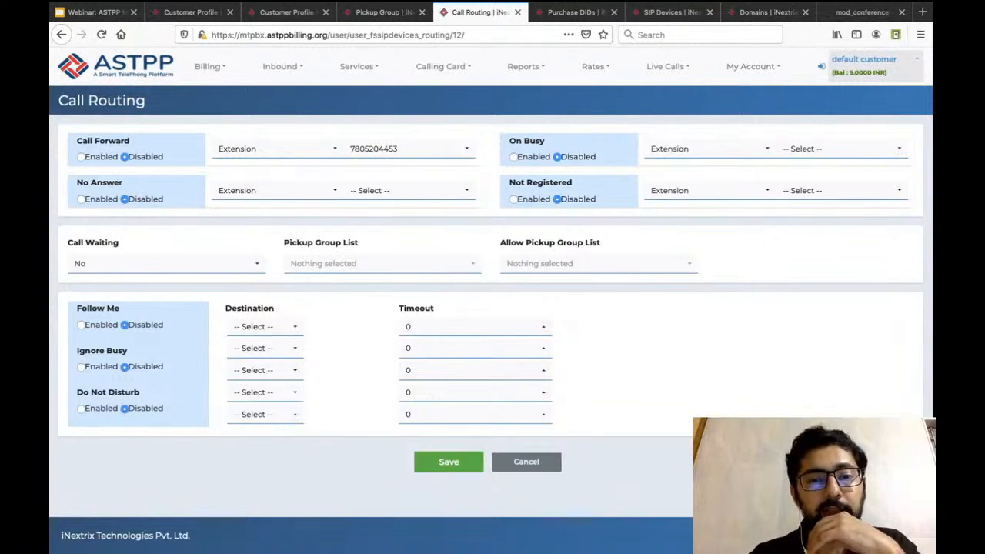
{"action": "left_click", "coordinate": [566, 264]}
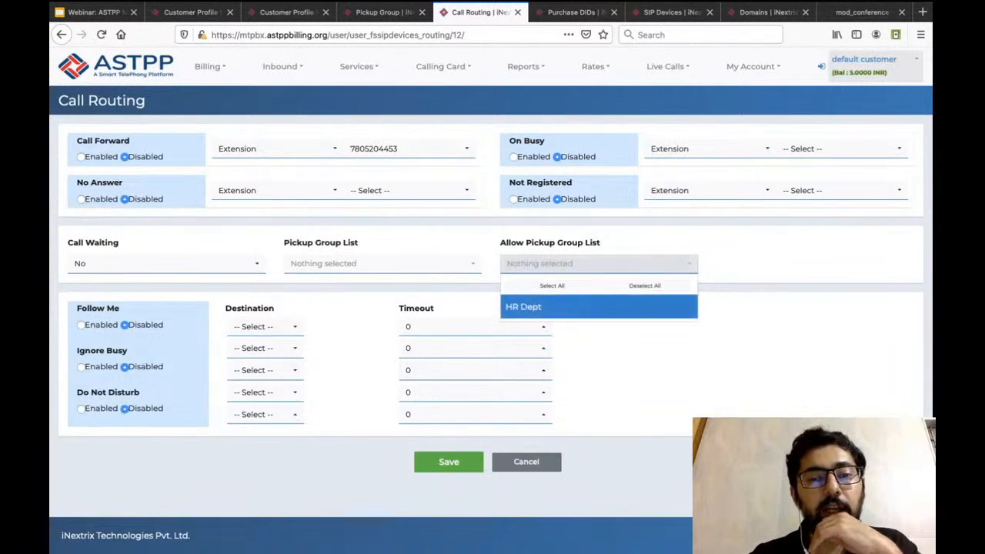
{"action": "left_click", "coordinate": [566, 307]}
{"action": "left_click", "coordinate": [415, 243]}
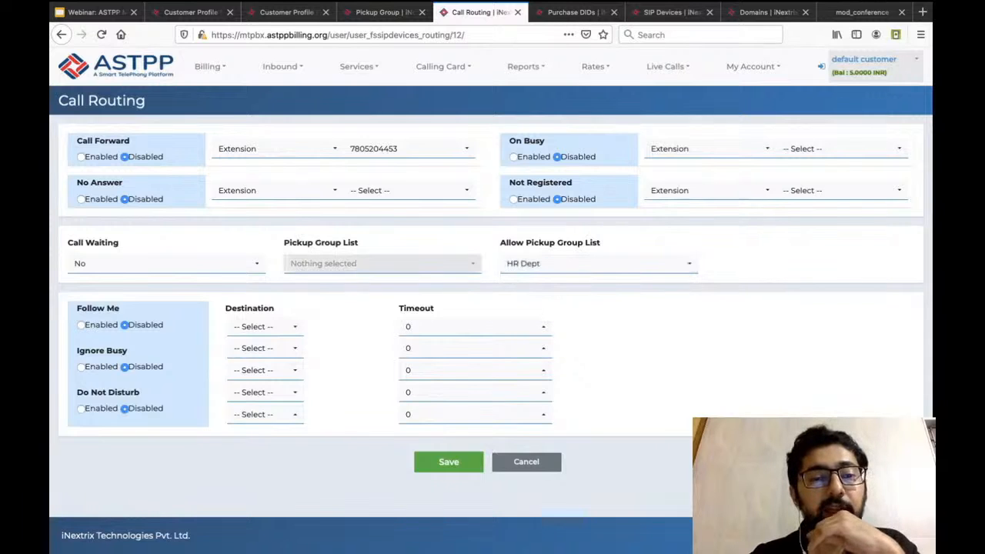
Check the choices in the Pickup Group List without selecting any, and review the existing pickup groups on the Pickup Group page.
{"action": "left_click", "coordinate": [381, 263]}
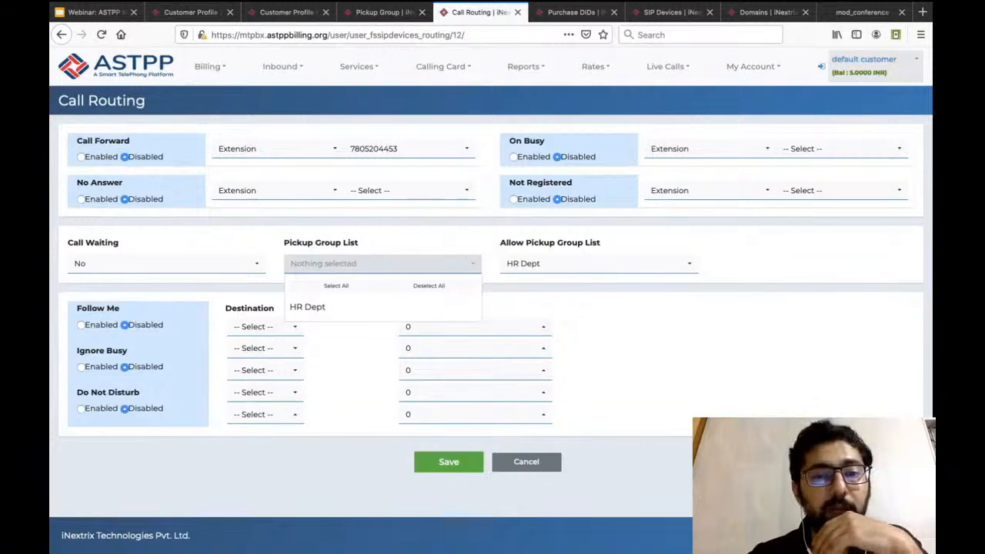
{"action": "key", "text": "Escape"}
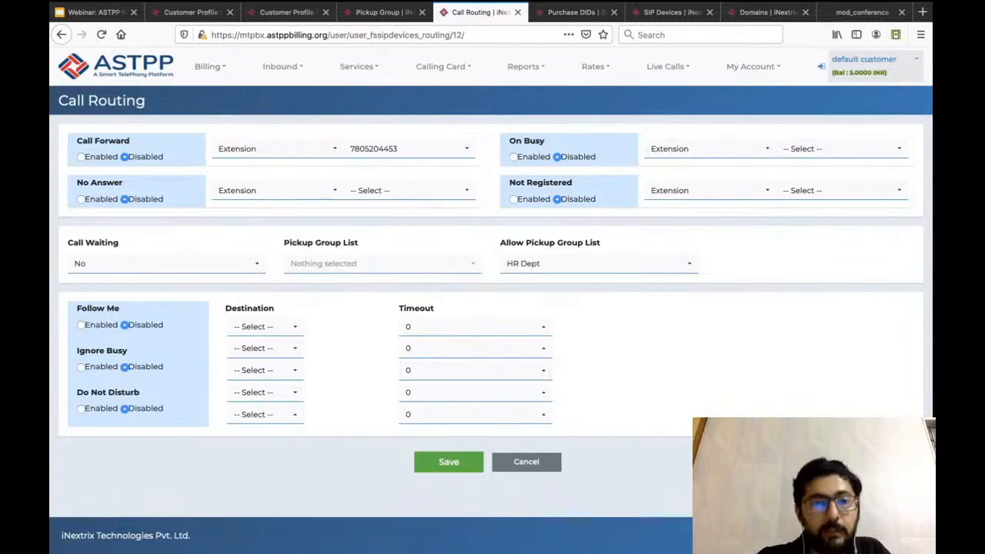
{"action": "left_click", "coordinate": [382, 264]}
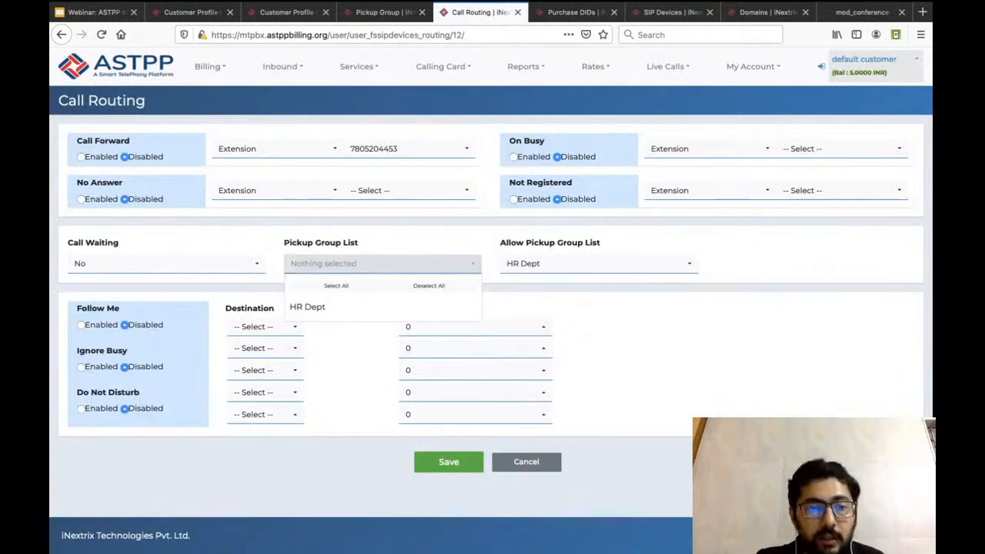
{"action": "key", "text": "Escape"}
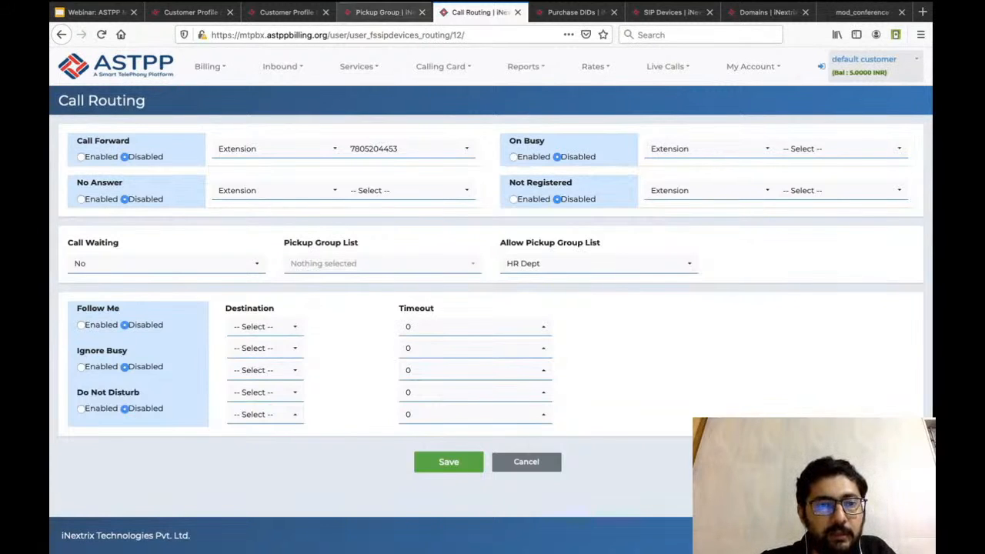
{"action": "left_click", "coordinate": [384, 12]}
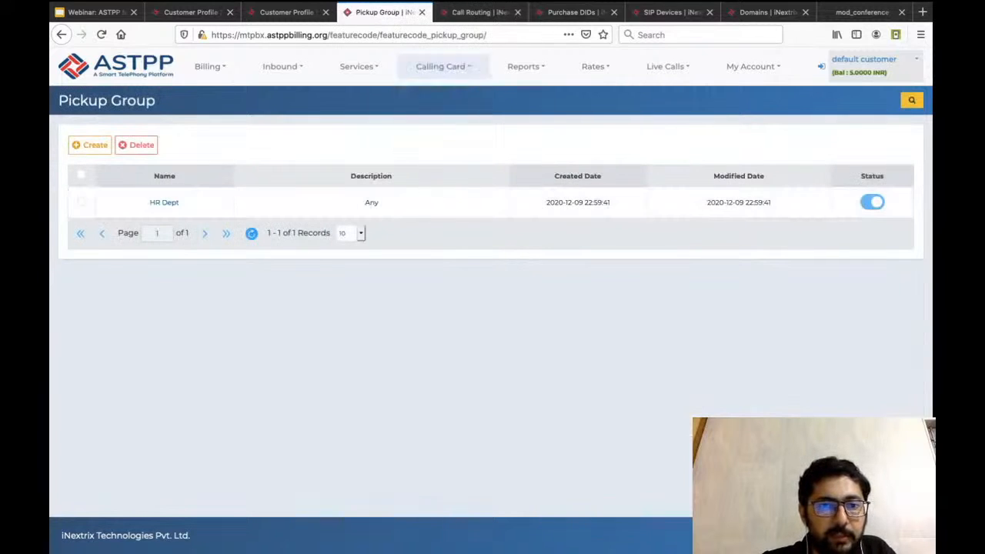
{"action": "left_click", "coordinate": [481, 12]}
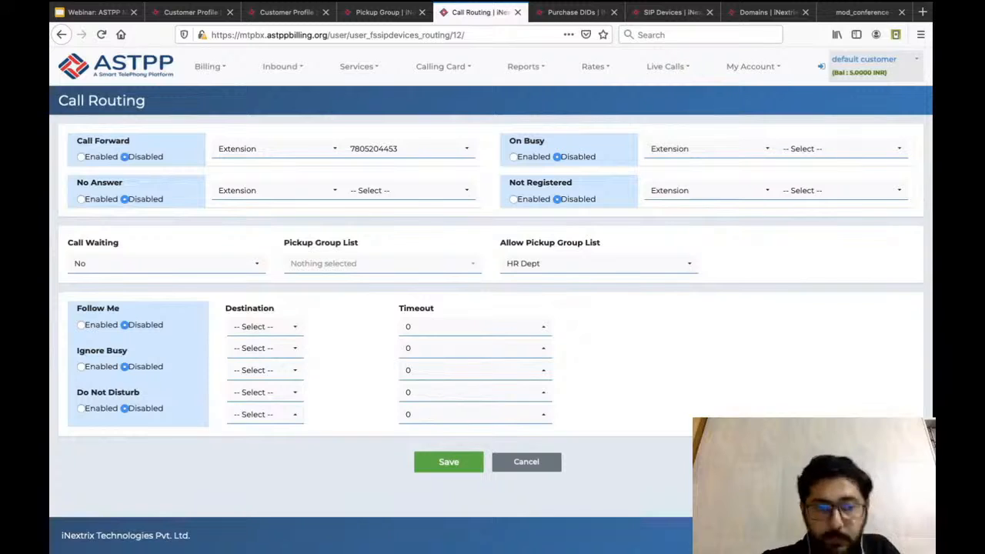
Enable Follow Me with the first listed extension and a timeout of 20, and set the third listed extension as second destination.
{"action": "left_click", "coordinate": [82, 325]}
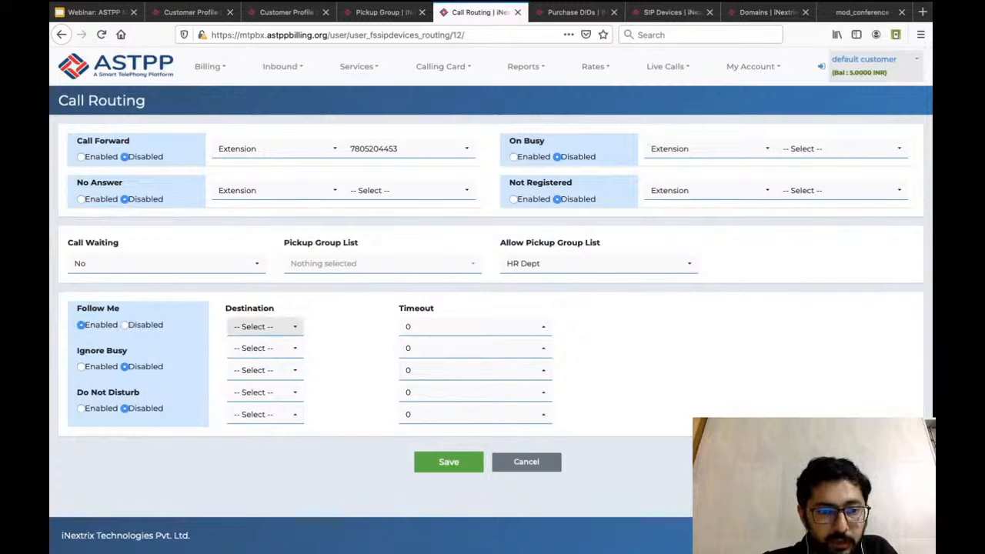
{"action": "left_click", "coordinate": [264, 327]}
{"action": "scroll", "coordinate": [264, 403], "scroll_direction": "down", "scroll_amount": 1}
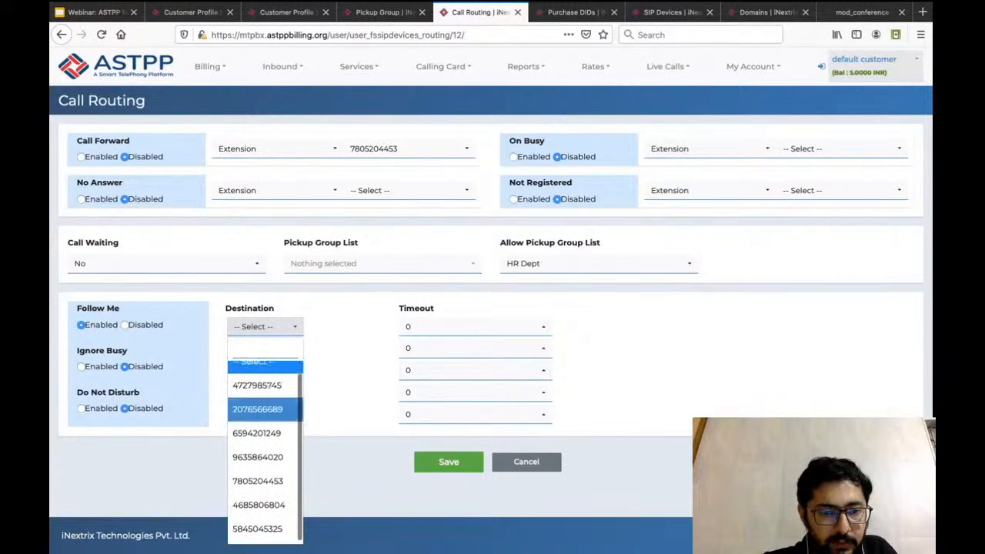
{"action": "left_click", "coordinate": [257, 385]}
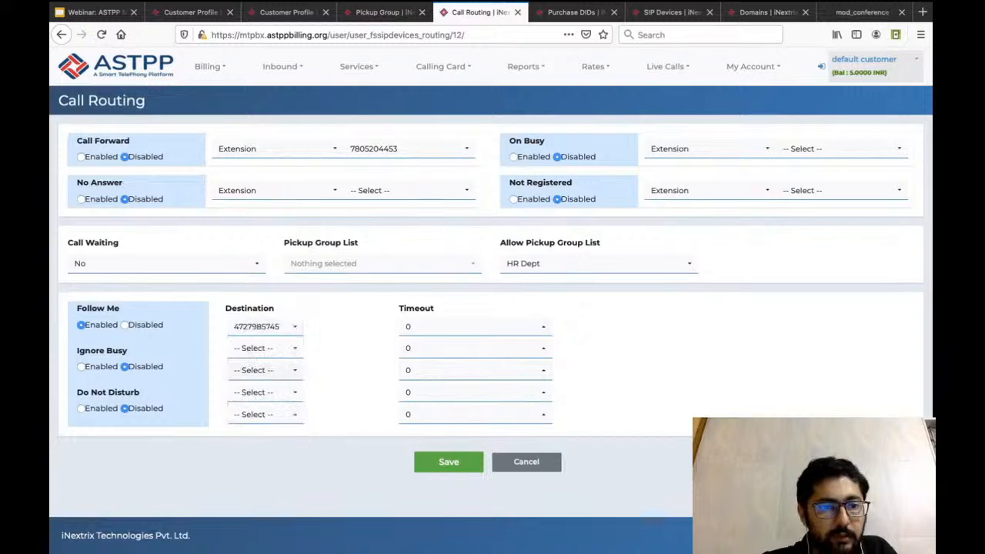
{"action": "left_click", "coordinate": [264, 348]}
{"action": "left_click", "coordinate": [264, 348]}
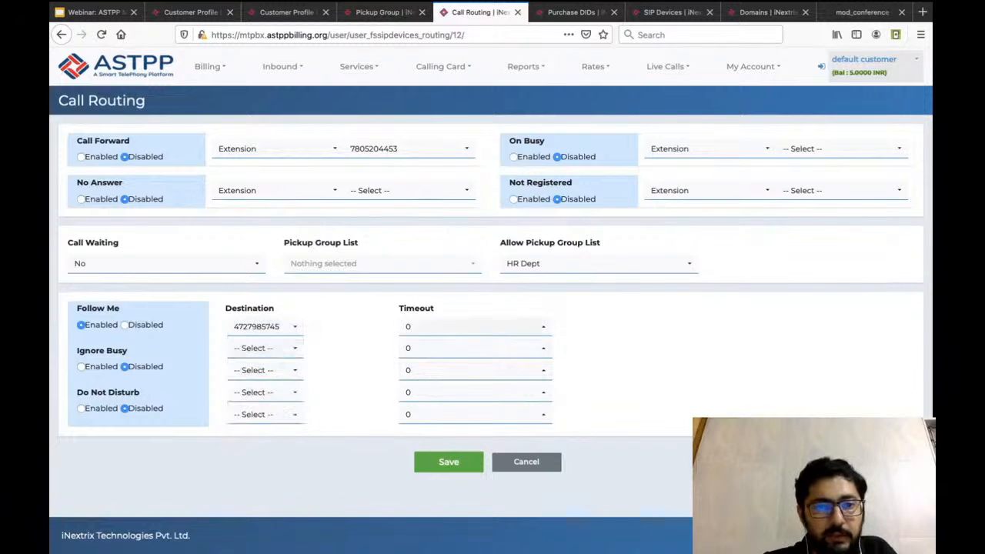
{"action": "left_click", "coordinate": [475, 327]}
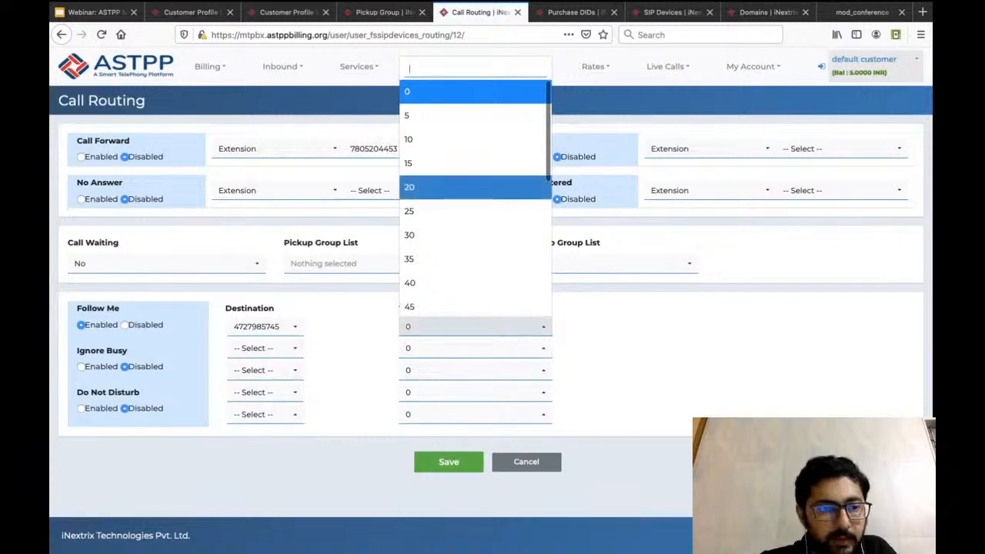
{"action": "left_click", "coordinate": [431, 187]}
{"action": "left_click", "coordinate": [264, 347]}
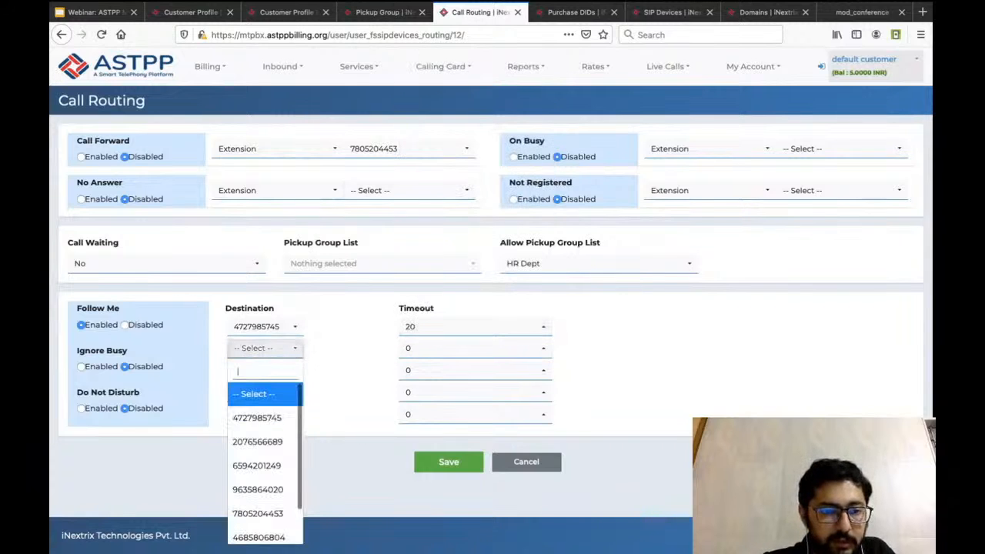
{"action": "left_click", "coordinate": [257, 465]}
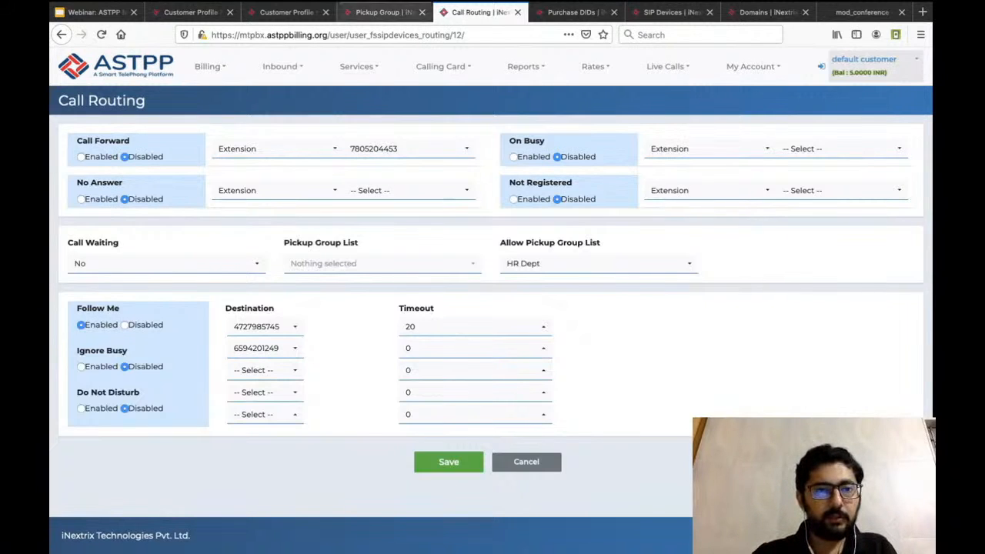
Review the Pickup Group page again and open the inbound Recording list.
{"action": "left_click", "coordinate": [383, 12]}
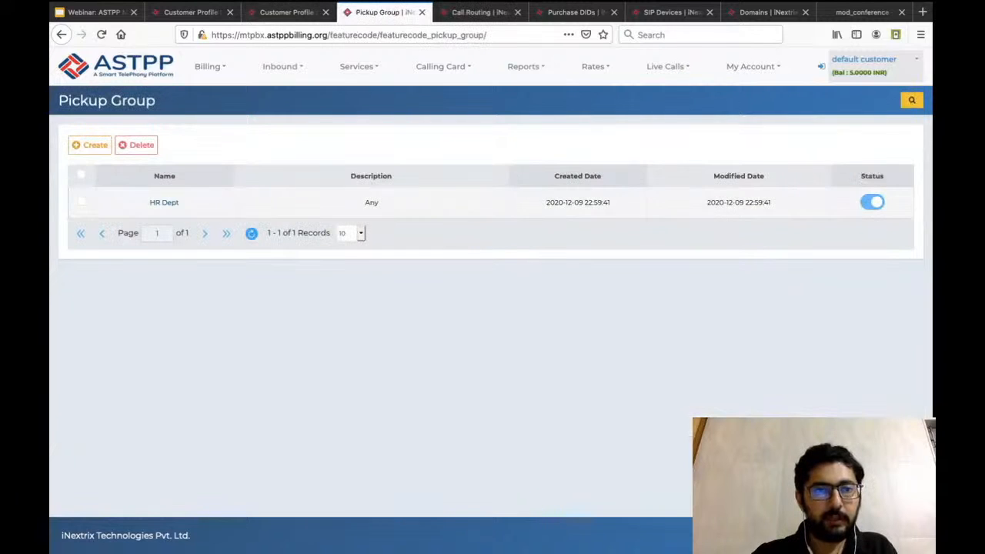
{"action": "left_click", "coordinate": [480, 13]}
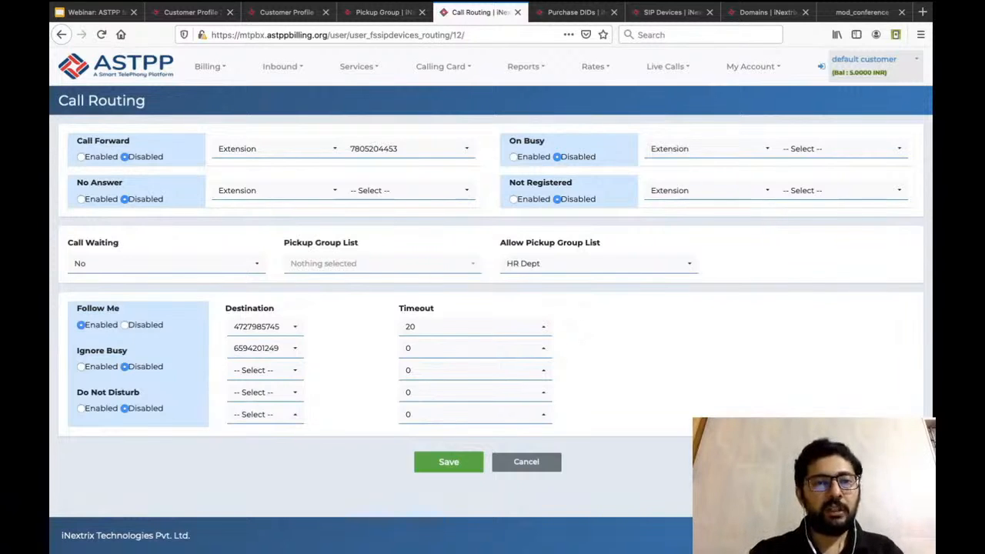
{"action": "mouse_move", "coordinate": [210, 67]}
{"action": "mouse_move", "coordinate": [281, 66]}
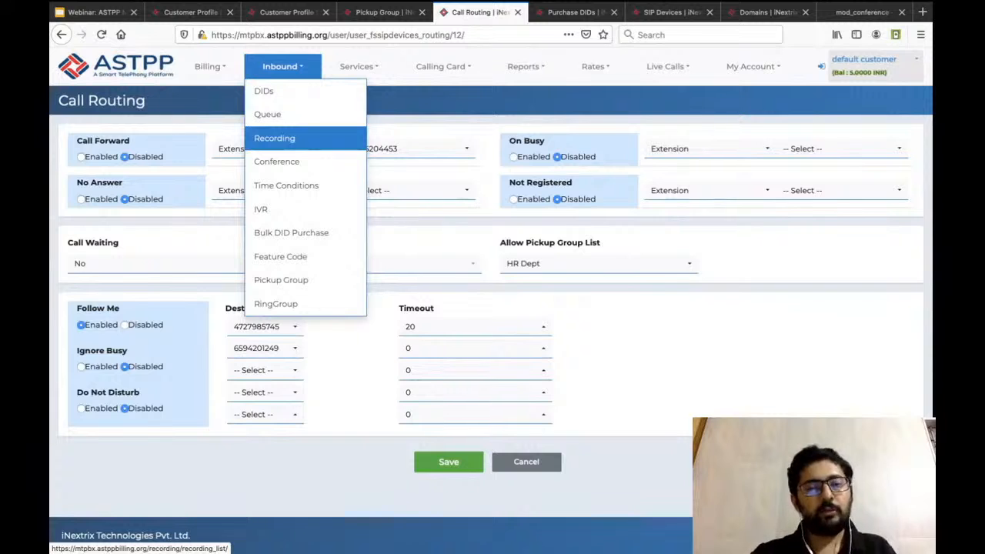
{"action": "left_click", "coordinate": [274, 137]}
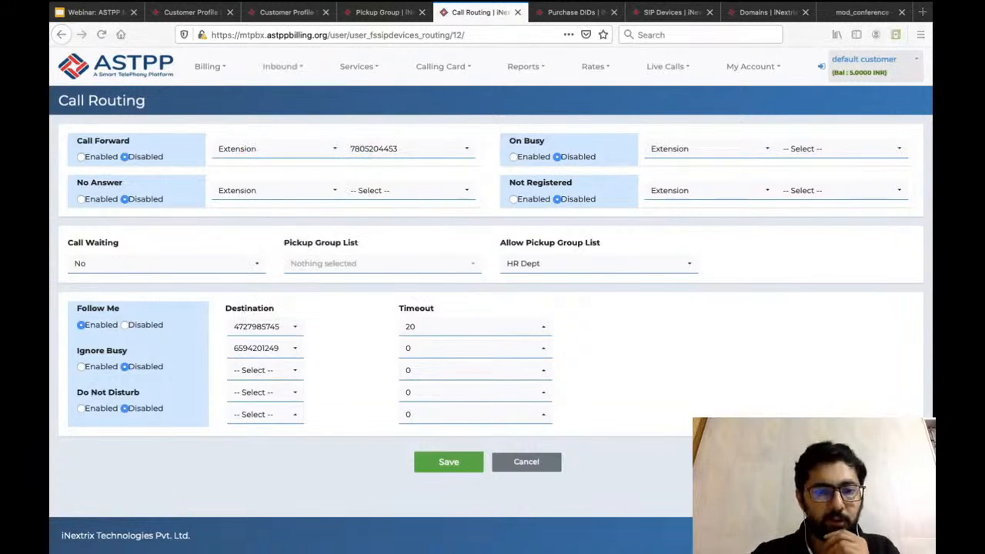